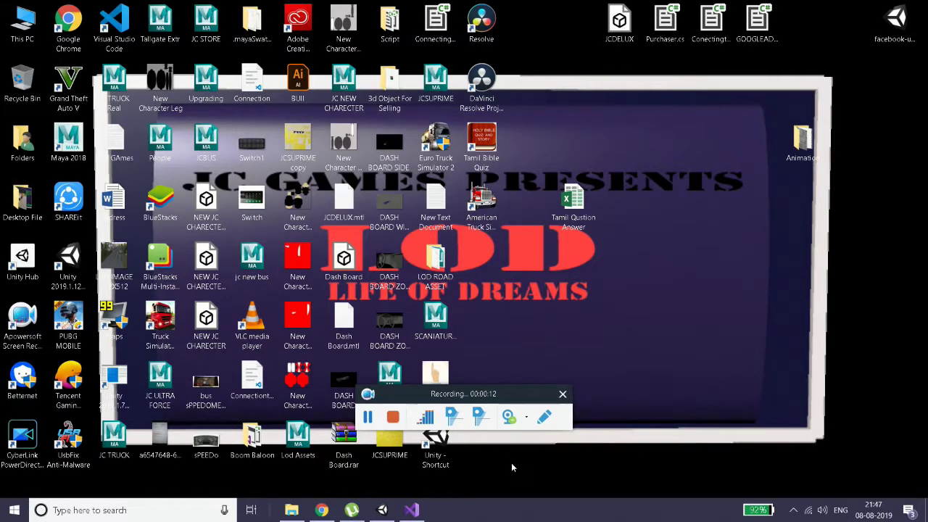
Bring the Unity editor with the SOLITER SampleScene to the front
{"action": "left_click", "coordinate": [384, 510]}
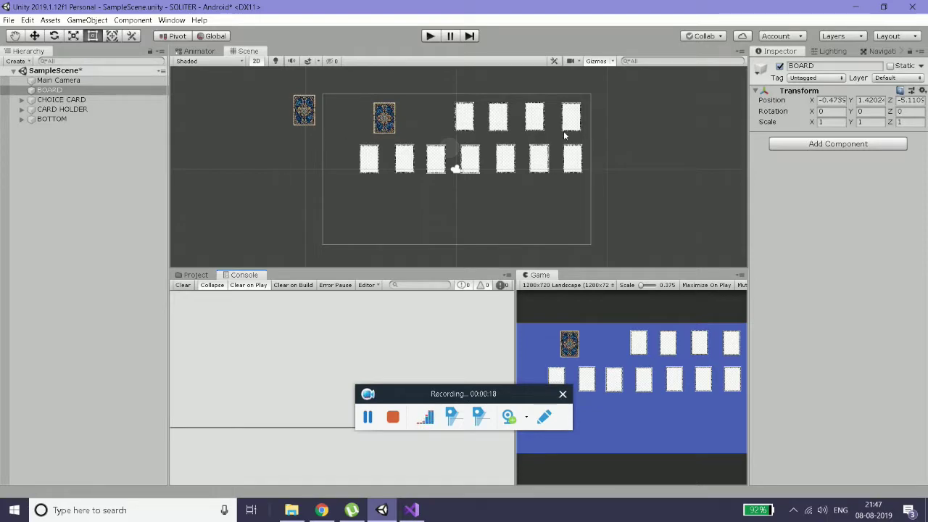
{"action": "key", "text": "alt+Tab"}
Insert a blank line after the Solitergamemanager class's opening brace, above the CardTable and Cards declarations
{"action": "scroll", "coordinate": [237, 324], "scroll_direction": "up", "scroll_amount": 6}
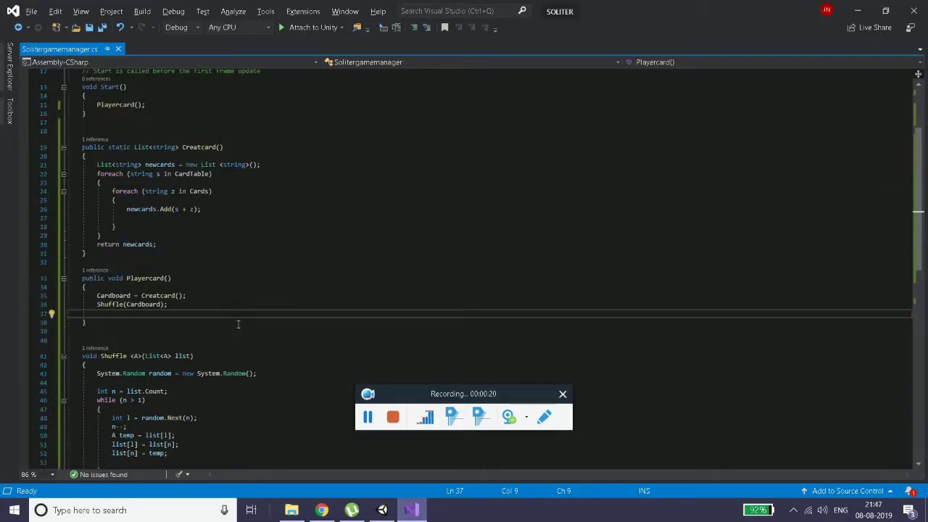
{"action": "scroll", "coordinate": [238, 324], "scroll_direction": "up", "scroll_amount": 4}
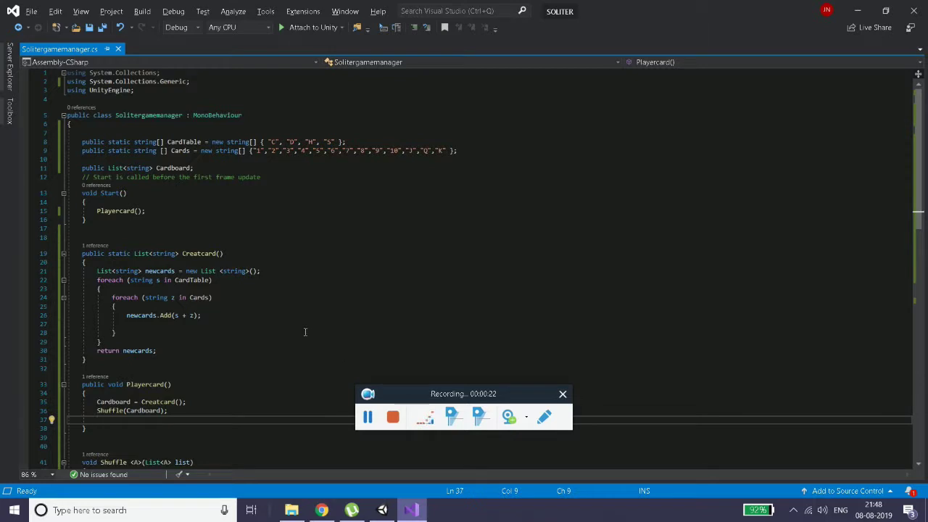
{"action": "left_click", "coordinate": [196, 126]}
{"action": "key", "text": "Return"}
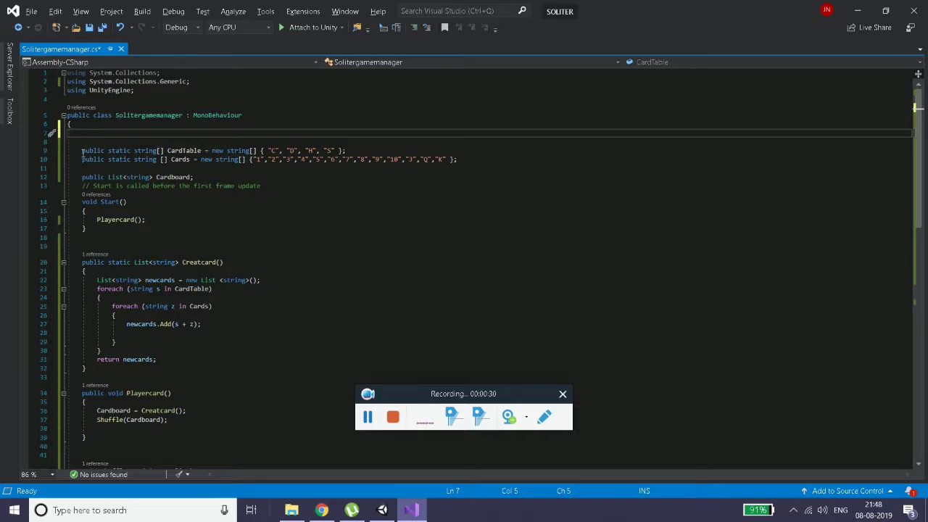
{"action": "left_click_drag", "start_coordinate": [82, 152], "coordinate": [137, 458]}
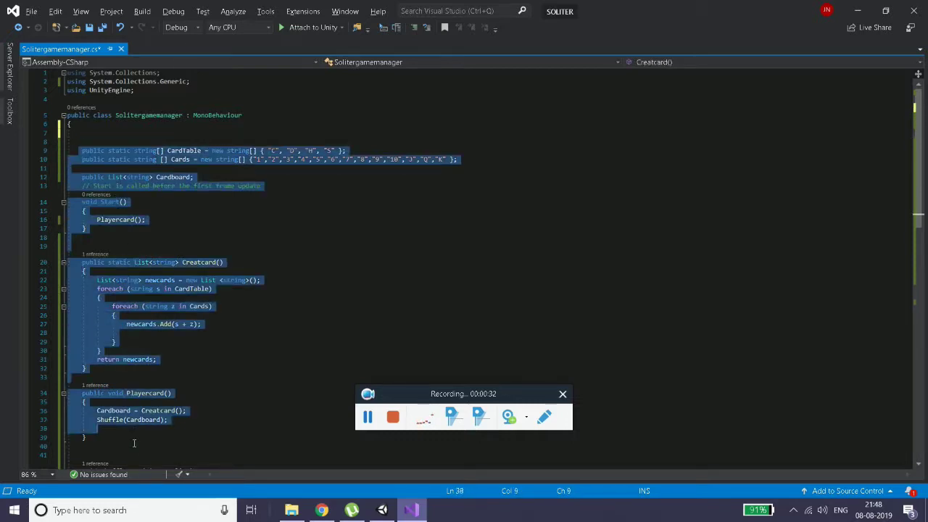
{"action": "scroll", "coordinate": [217, 275], "scroll_direction": "down", "scroll_amount": 5}
{"action": "scroll", "coordinate": [218, 276], "scroll_direction": "down", "scroll_amount": 3}
{"action": "scroll", "coordinate": [223, 272], "scroll_direction": "up", "scroll_amount": 4}
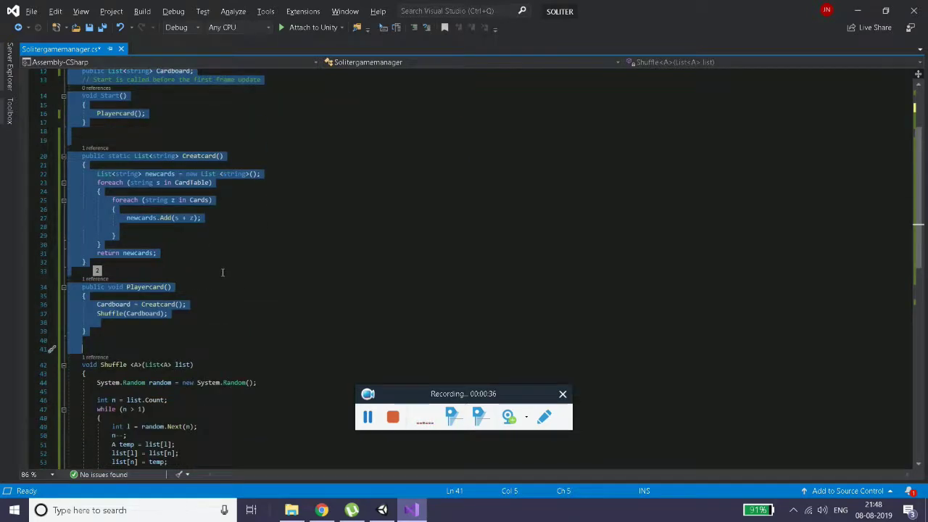
{"action": "key", "text": "alt+Tab"}
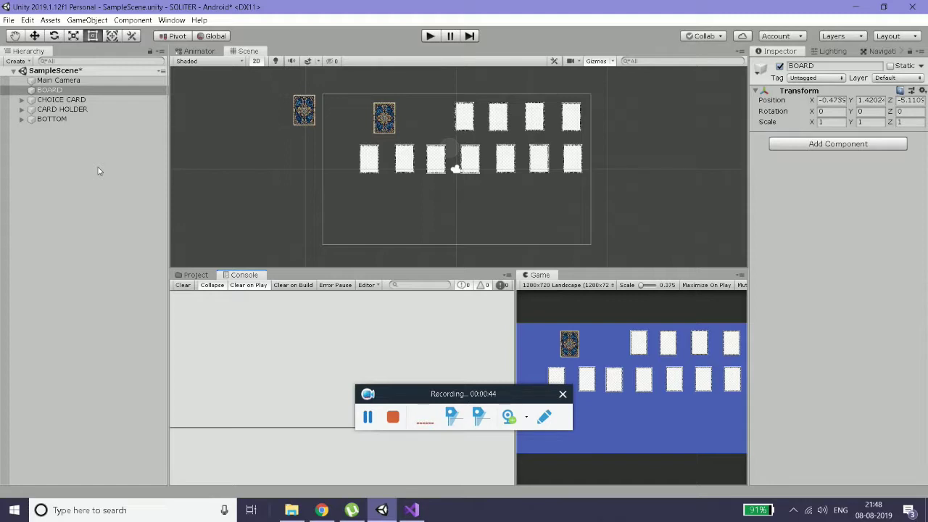
Browse the Card Image sprites (2 of hearts, 2 of spades, 3 of clubs, 3 of diamonds) and shrink the thumbnails
{"action": "left_click", "coordinate": [194, 275]}
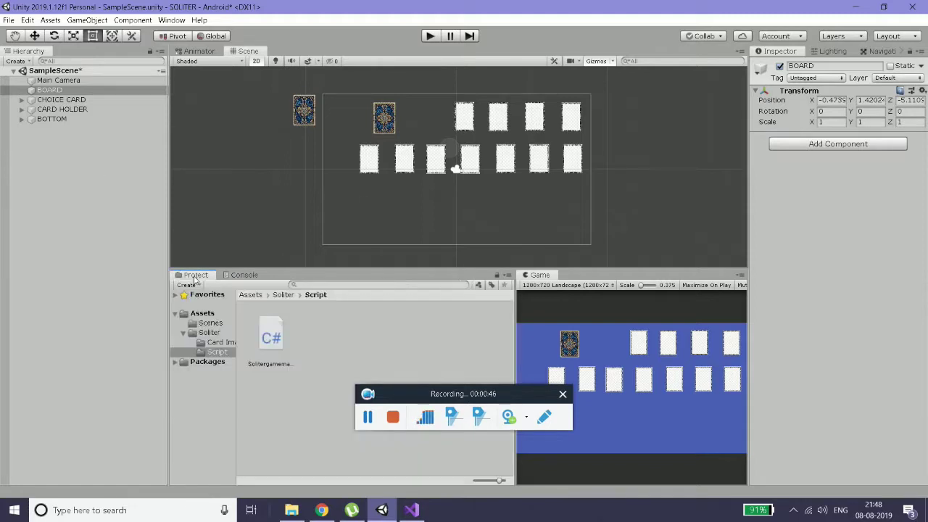
{"action": "left_click", "coordinate": [223, 343]}
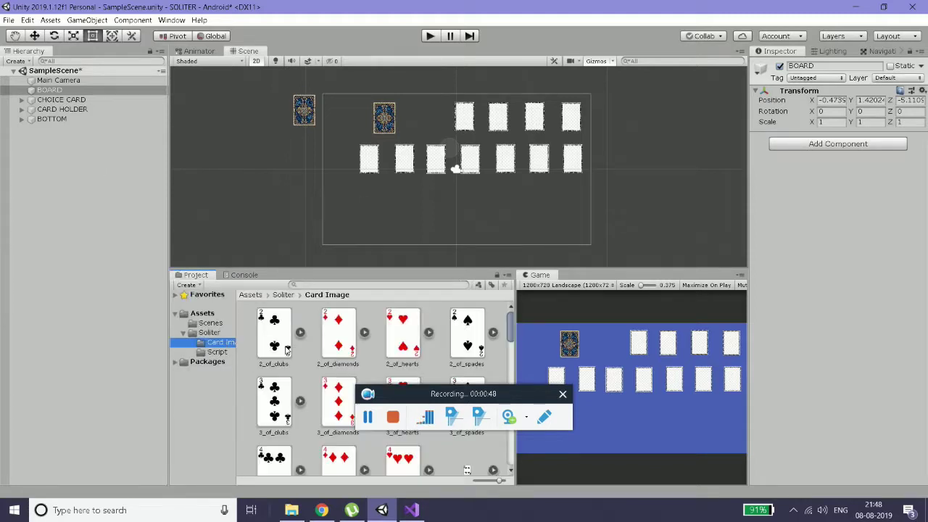
{"action": "left_click", "coordinate": [286, 350]}
{"action": "left_click", "coordinate": [406, 350]}
{"action": "left_click", "coordinate": [465, 348]}
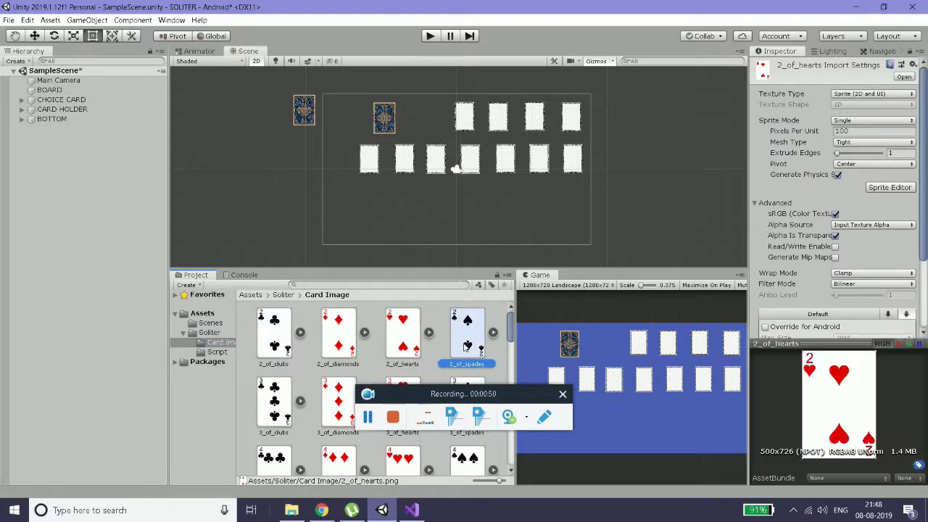
{"action": "left_click", "coordinate": [274, 402]}
{"action": "left_click", "coordinate": [338, 403]}
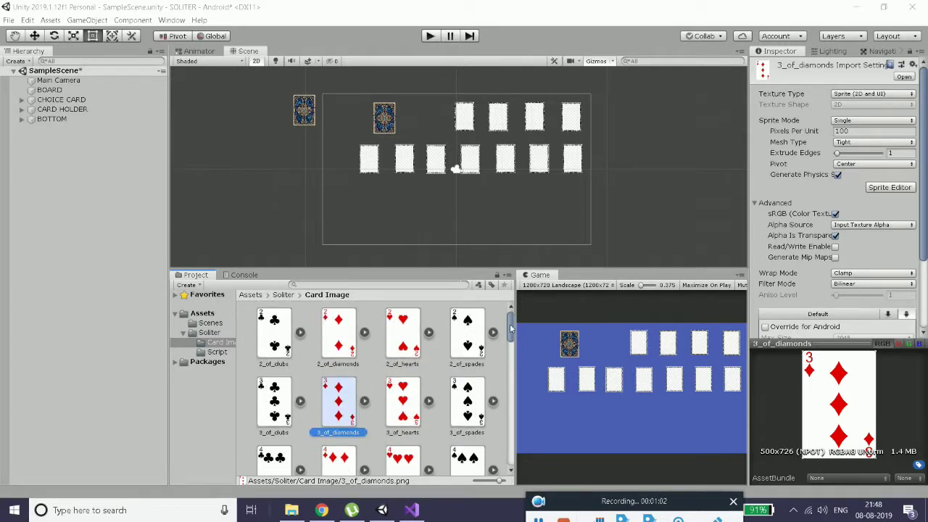
{"action": "left_click_drag", "start_coordinate": [495, 481], "coordinate": [490, 482]}
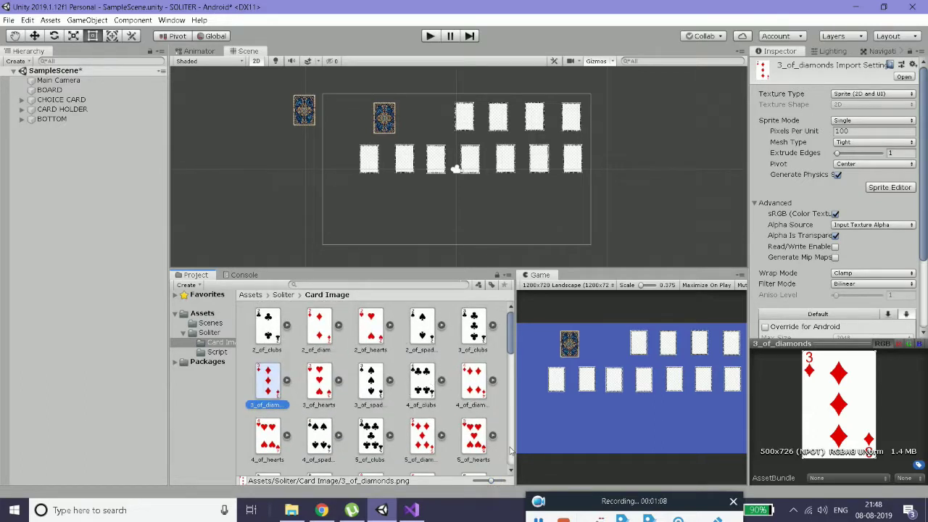
Return to Solitergamemanager.cs in Visual Studio with the cursor on the blank line 7
{"action": "left_click", "coordinate": [411, 510]}
{"action": "left_click", "coordinate": [410, 509]}
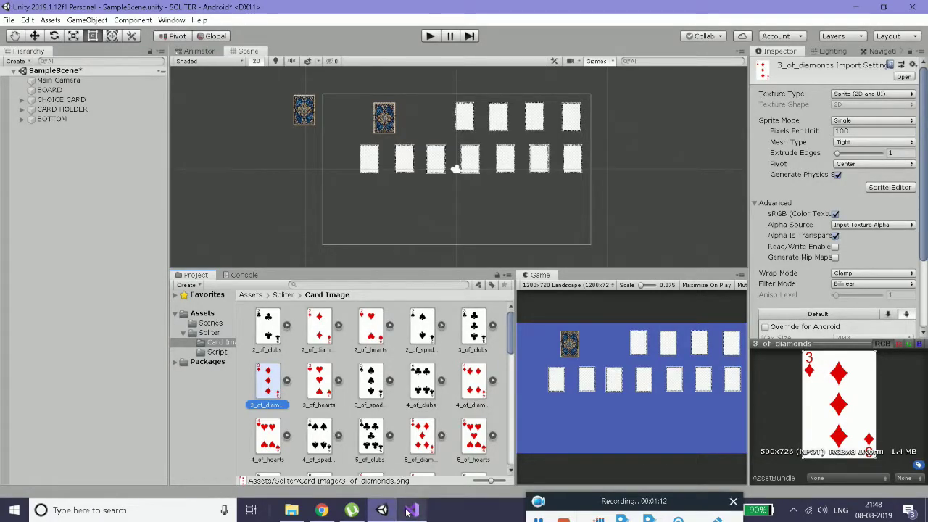
{"action": "left_click", "coordinate": [410, 510]}
{"action": "left_click", "coordinate": [160, 133]}
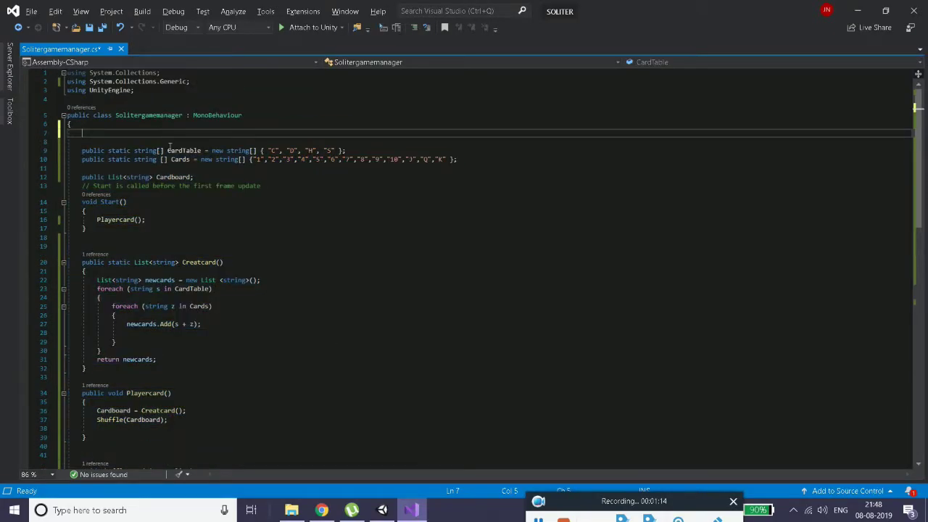
Declare 'public Sprite[] cardface;' on line 7 and save the script
{"action": "type", "text": "public"}
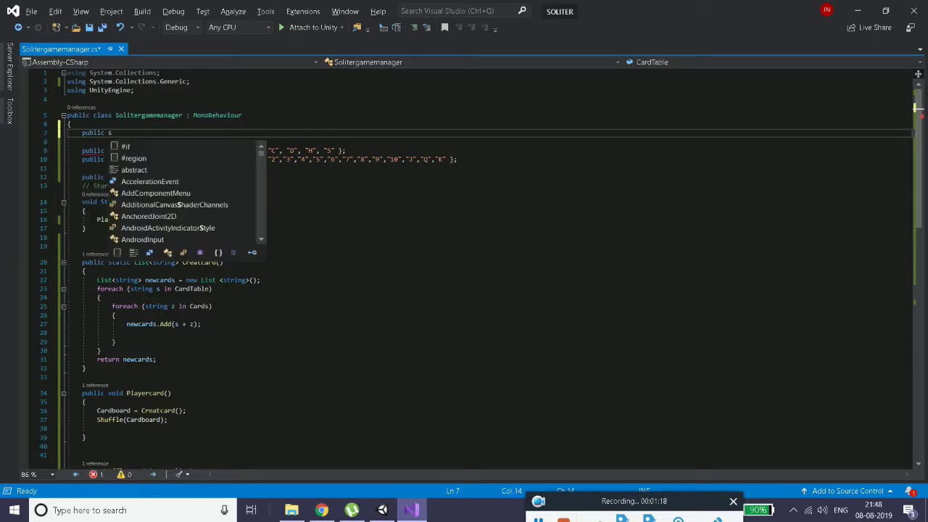
{"action": "type", "text": " sp"}
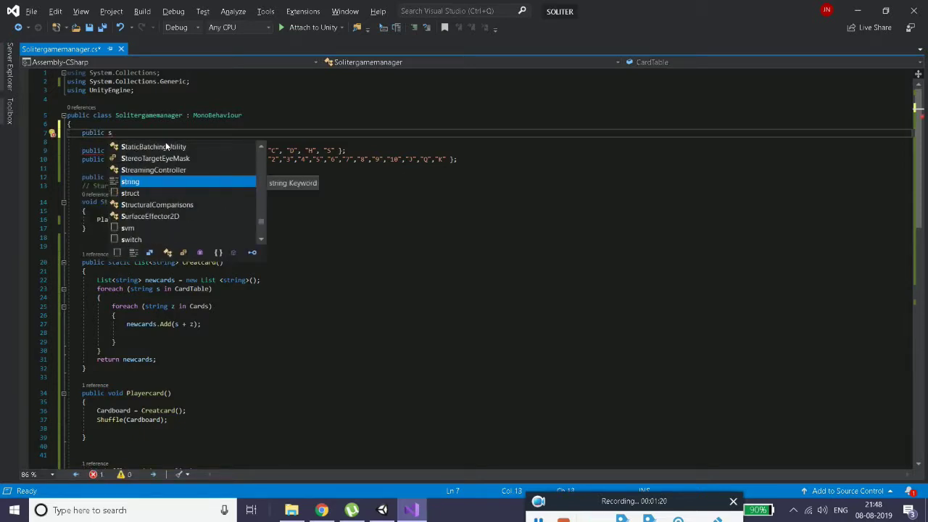
{"action": "type", "text": "rite"}
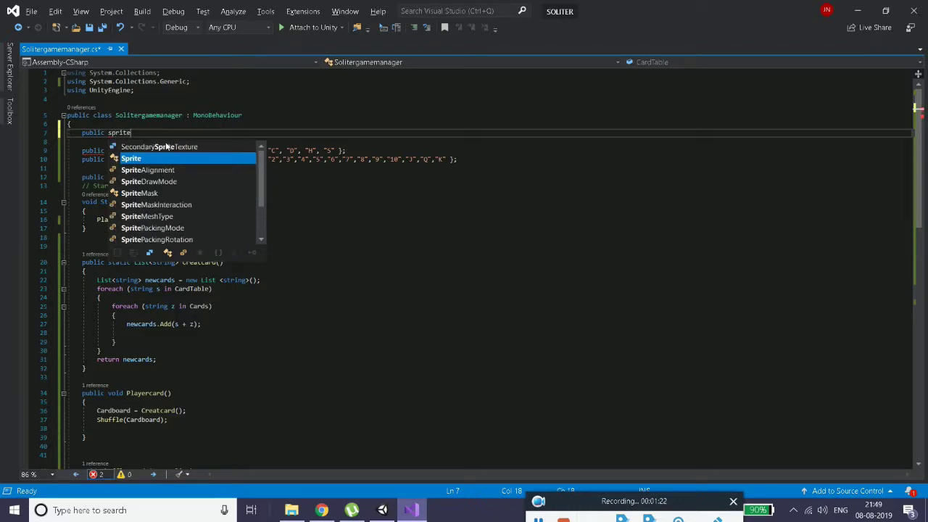
{"action": "type", "text": "  [] "}
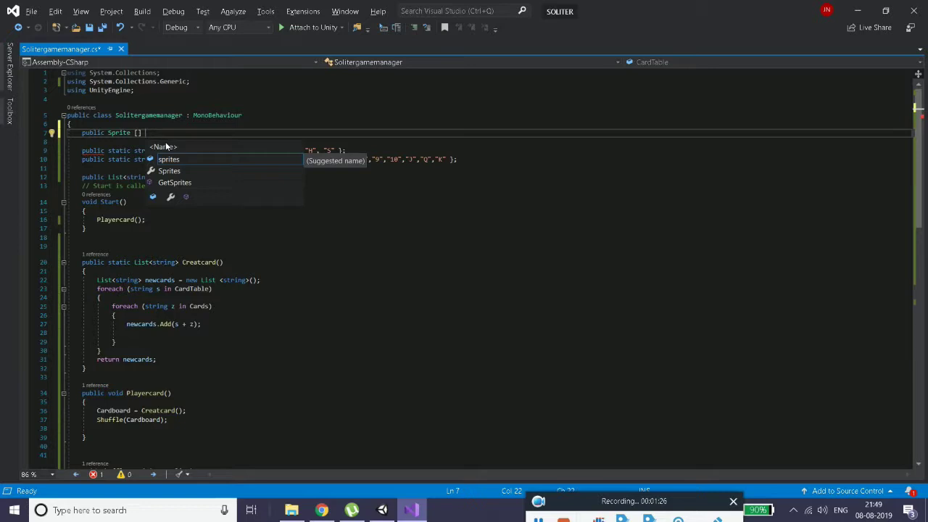
{"action": "type", "text": "card"}
{"action": "type", "text": "face"}
{"action": "key", "text": "Escape"}
{"action": "type", "text": ";"}
{"action": "key", "text": "ctrl+s"}
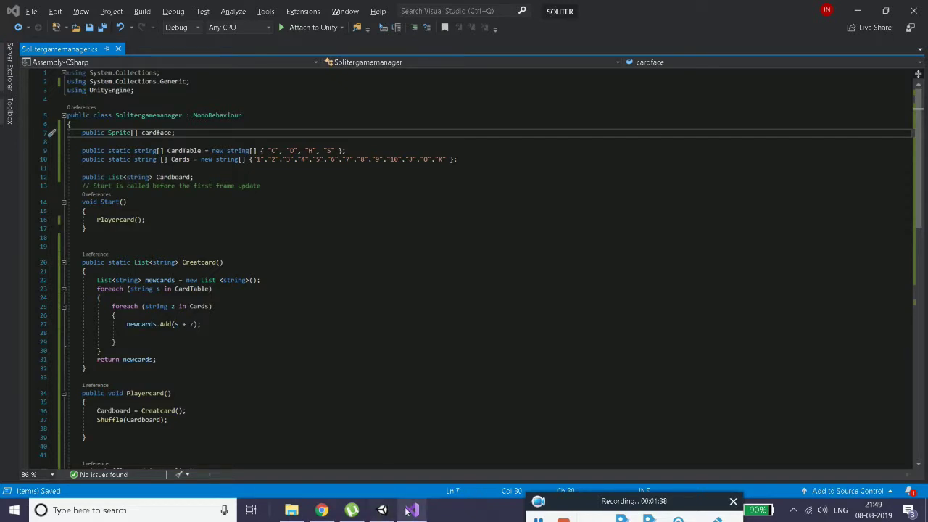
{"action": "left_click", "coordinate": [382, 511]}
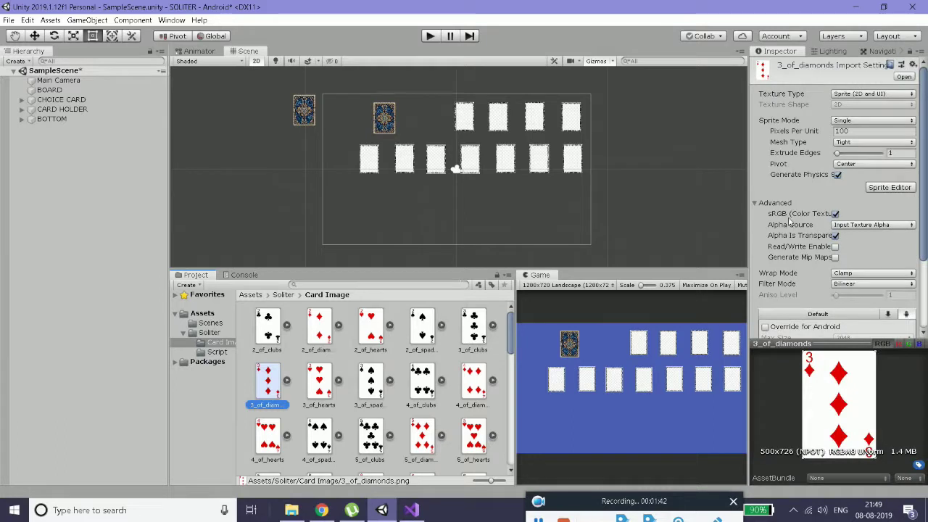
Create an empty GameObject in the Hierarchy named SoliterGamemanager
{"action": "right_click", "coordinate": [47, 156]}
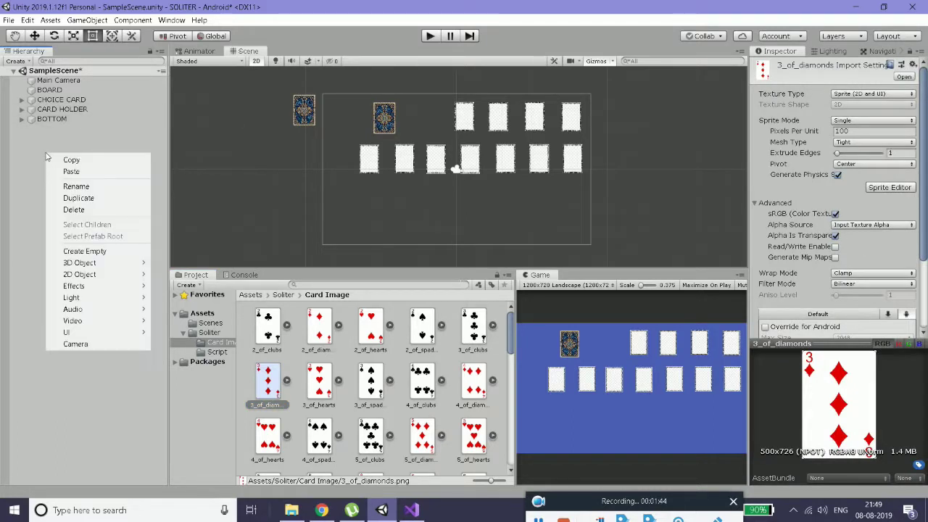
{"action": "left_click", "coordinate": [118, 255]}
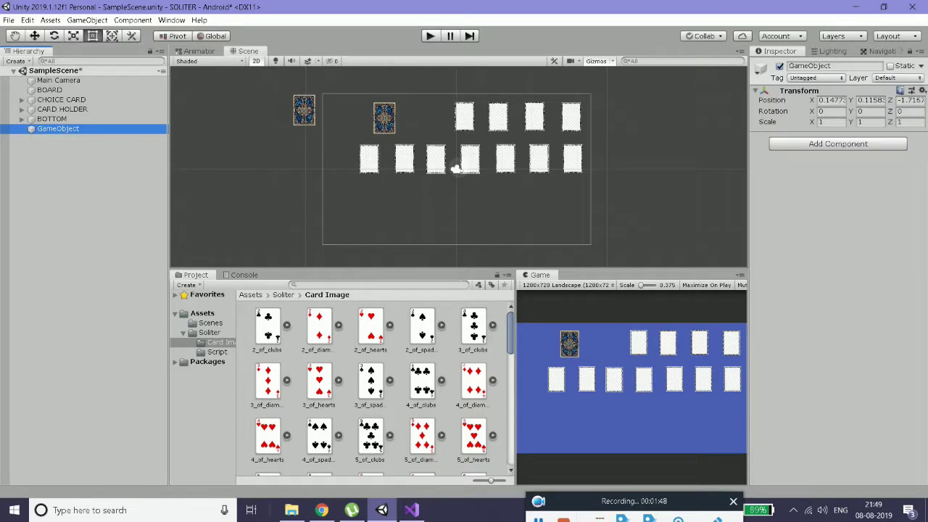
{"action": "left_click", "coordinate": [834, 66]}
{"action": "type", "text": "Soliter"}
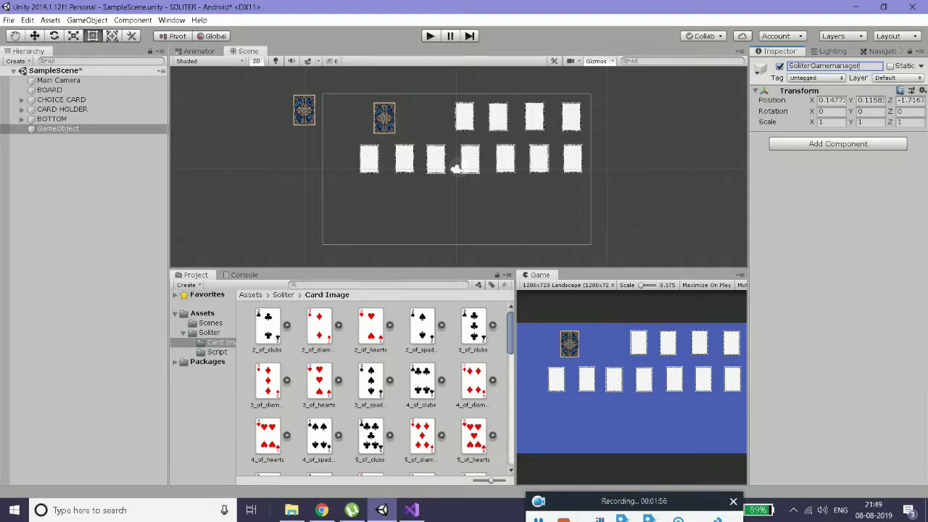
{"action": "key", "text": "Return"}
Attach the Solitergamemanager script from the Script folder and set the Cardface array size to 52
{"action": "left_click", "coordinate": [215, 351]}
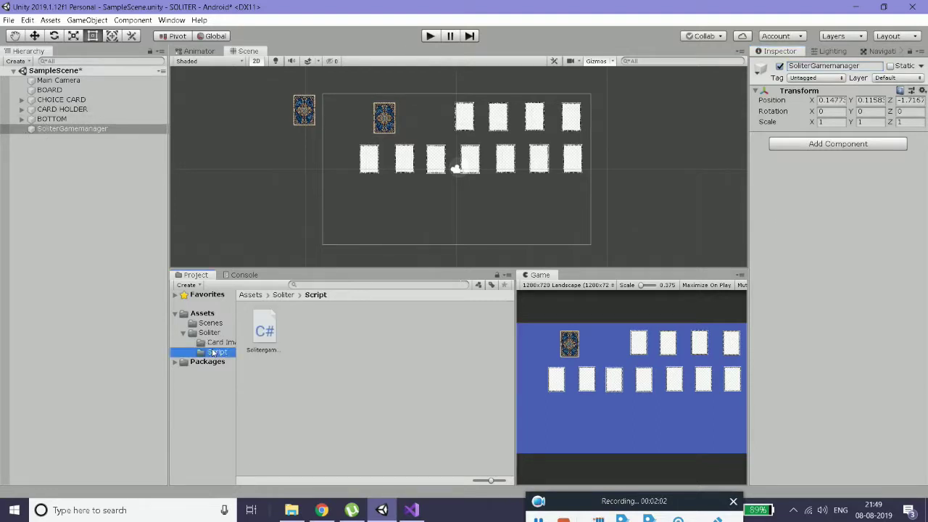
{"action": "left_click_drag", "start_coordinate": [260, 352], "coordinate": [766, 210]}
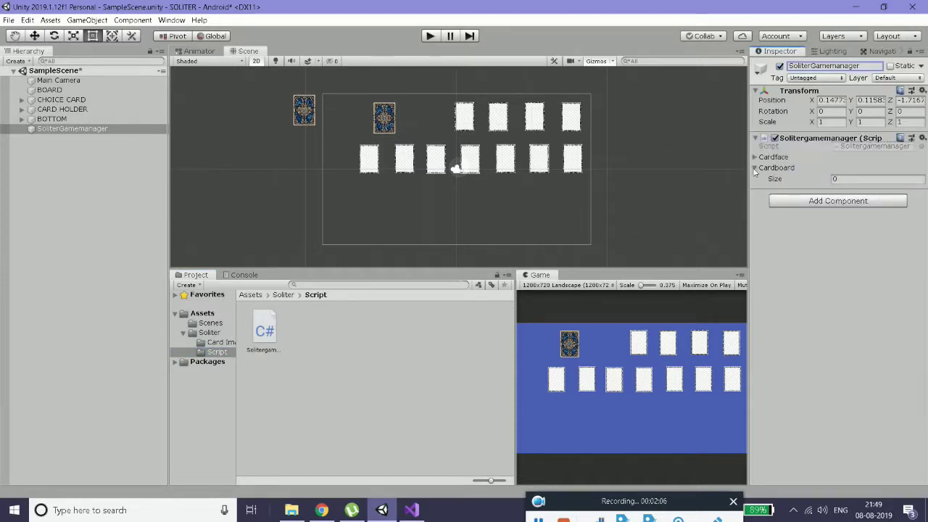
{"action": "left_click", "coordinate": [754, 168]}
{"action": "left_click", "coordinate": [754, 156]}
{"action": "left_click", "coordinate": [877, 167]}
{"action": "type", "text": "52"}
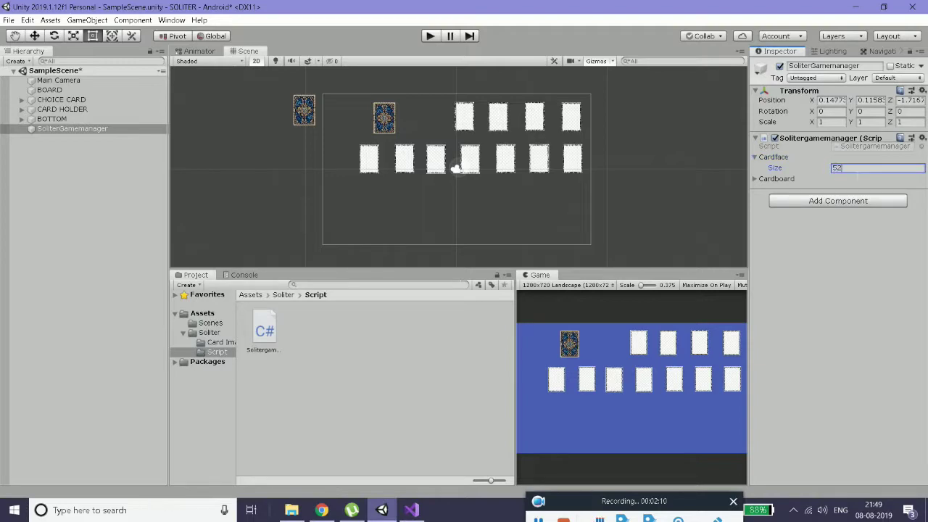
{"action": "key", "text": "Return"}
{"action": "scroll", "coordinate": [832, 297], "scroll_direction": "down", "scroll_amount": 5}
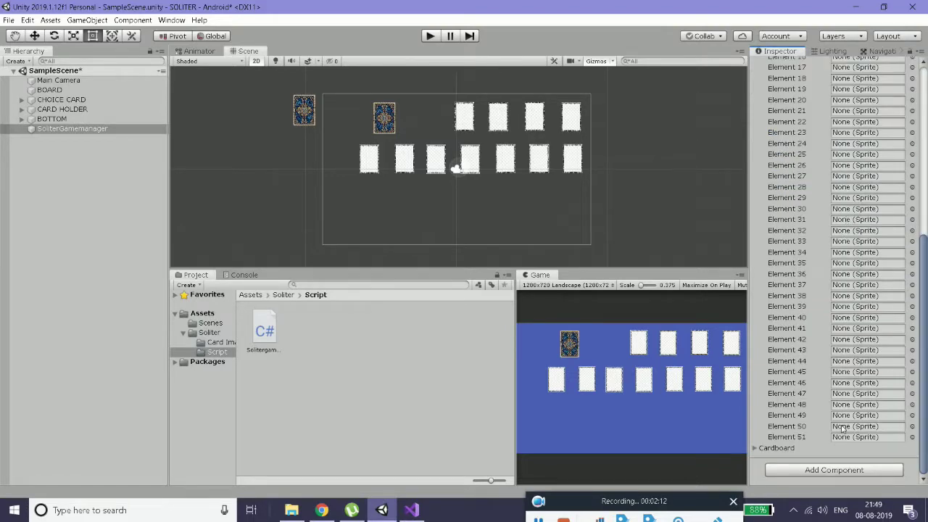
{"action": "scroll", "coordinate": [843, 429], "scroll_direction": "up", "scroll_amount": 5}
{"action": "left_click", "coordinate": [217, 342]}
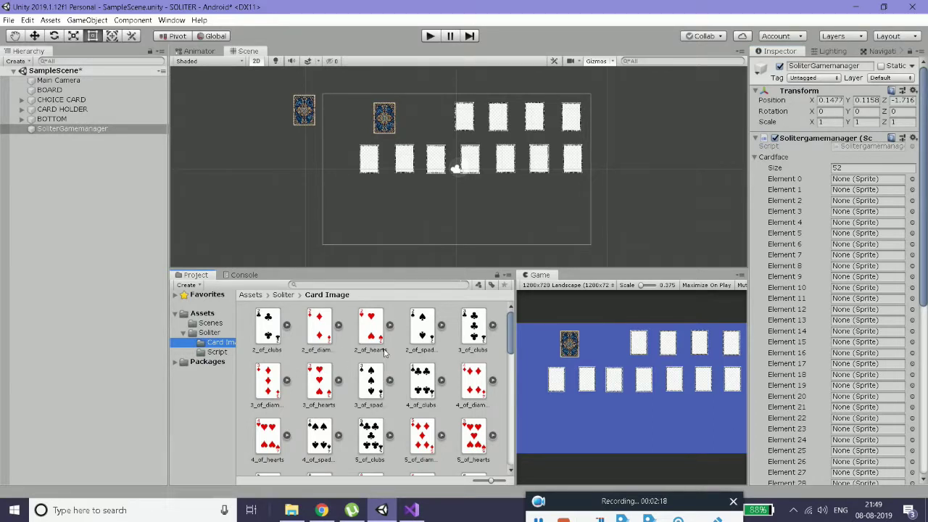
Assign the ace through 8 of spades sprites to Cardface Elements 0–7
{"action": "scroll", "coordinate": [366, 392], "scroll_direction": "down", "scroll_amount": 10}
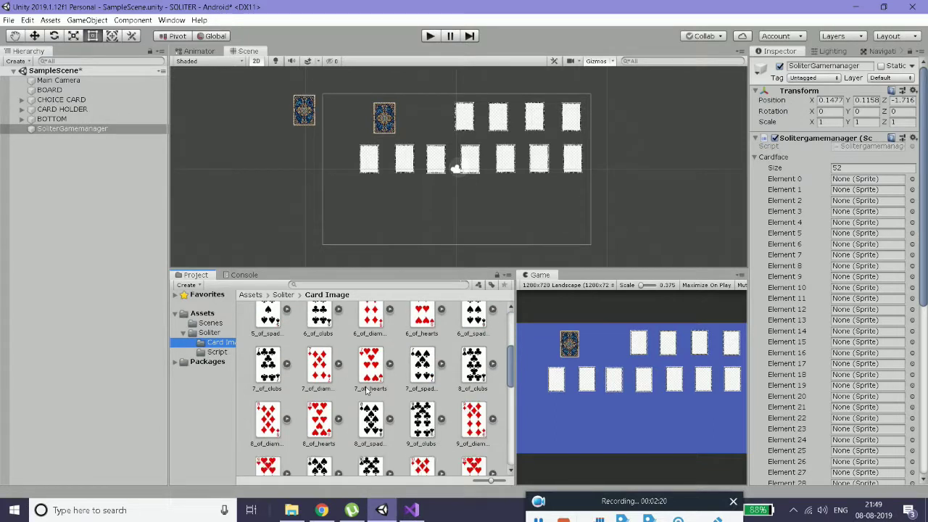
{"action": "mouse_move", "coordinate": [319, 406]}
{"action": "left_mouse_down"}
{"action": "mouse_move", "coordinate": [853, 194]}
{"action": "mouse_move", "coordinate": [856, 179]}
{"action": "left_mouse_up"}
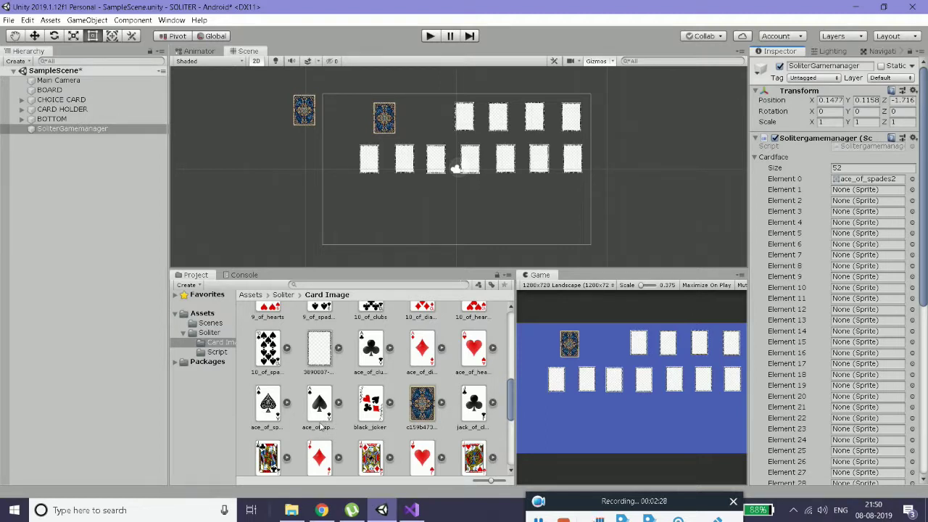
{"action": "scroll", "coordinate": [321, 427], "scroll_direction": "down", "scroll_amount": 3}
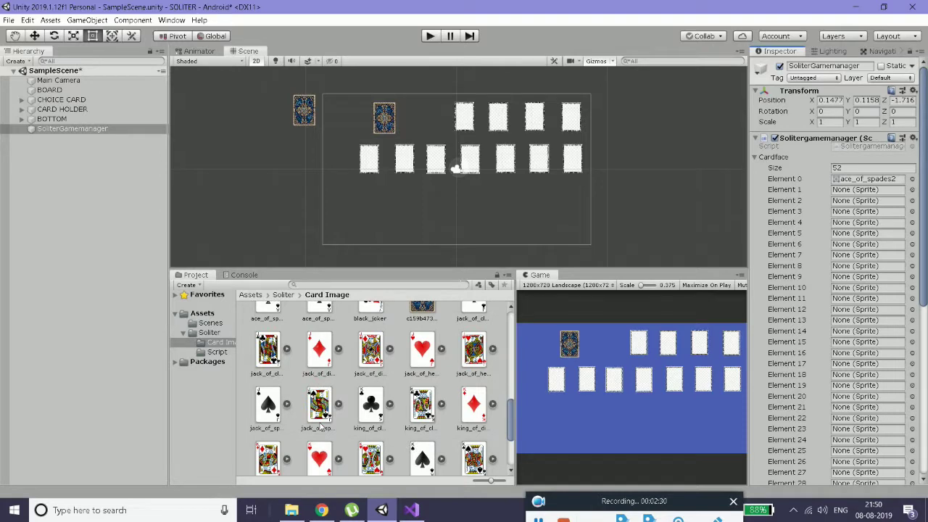
{"action": "scroll", "coordinate": [321, 427], "scroll_direction": "down", "scroll_amount": 1}
{"action": "scroll", "coordinate": [321, 427], "scroll_direction": "up", "scroll_amount": 4}
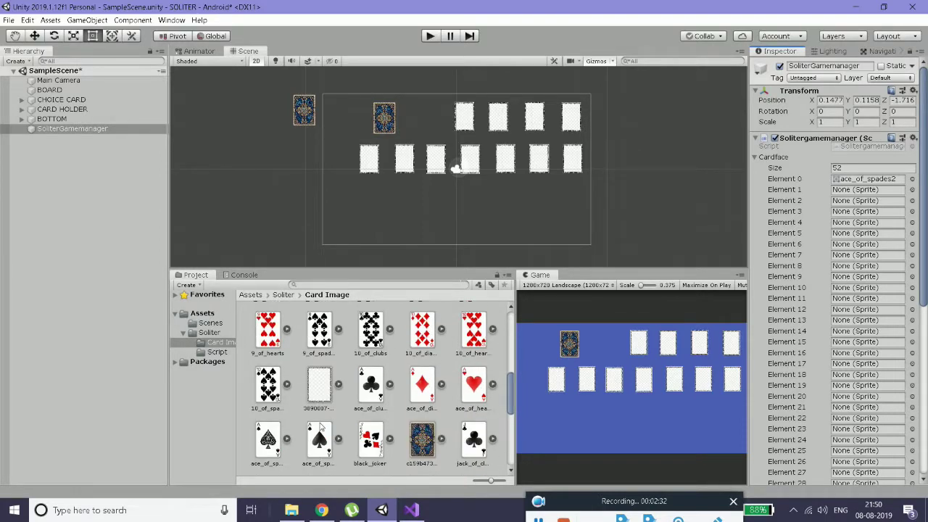
{"action": "scroll", "coordinate": [321, 427], "scroll_direction": "up", "scroll_amount": 5}
{"action": "scroll", "coordinate": [322, 427], "scroll_direction": "up", "scroll_amount": 3}
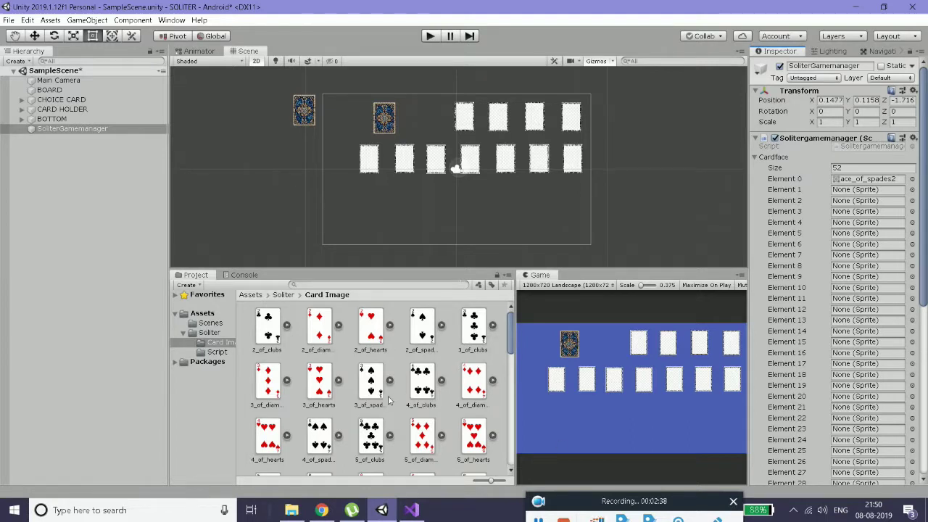
{"action": "mouse_move", "coordinate": [420, 331]}
{"action": "left_mouse_down"}
{"action": "mouse_move", "coordinate": [787, 226]}
{"action": "mouse_move", "coordinate": [855, 189]}
{"action": "left_mouse_up"}
{"action": "mouse_move", "coordinate": [370, 381]}
{"action": "left_mouse_down"}
{"action": "mouse_move", "coordinate": [835, 224]}
{"action": "mouse_move", "coordinate": [845, 203]}
{"action": "left_mouse_up"}
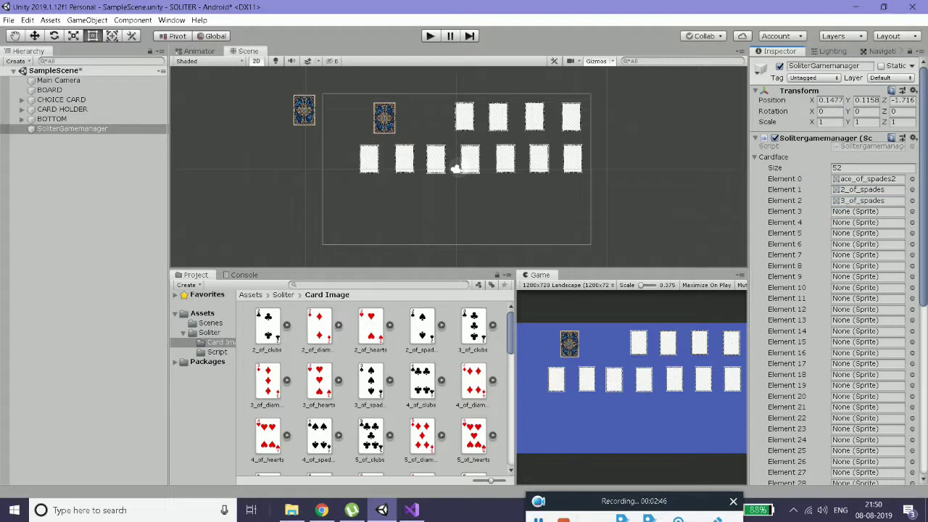
{"action": "left_click_drag", "start_coordinate": [320, 440], "coordinate": [855, 211]}
{"action": "scroll", "coordinate": [336, 377], "scroll_direction": "down", "scroll_amount": 1}
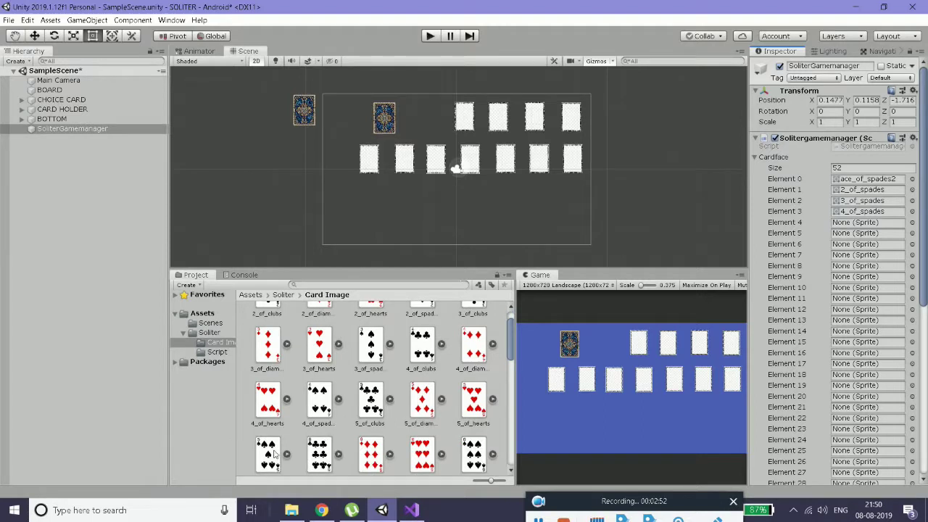
{"action": "left_click_drag", "start_coordinate": [274, 454], "coordinate": [851, 224]}
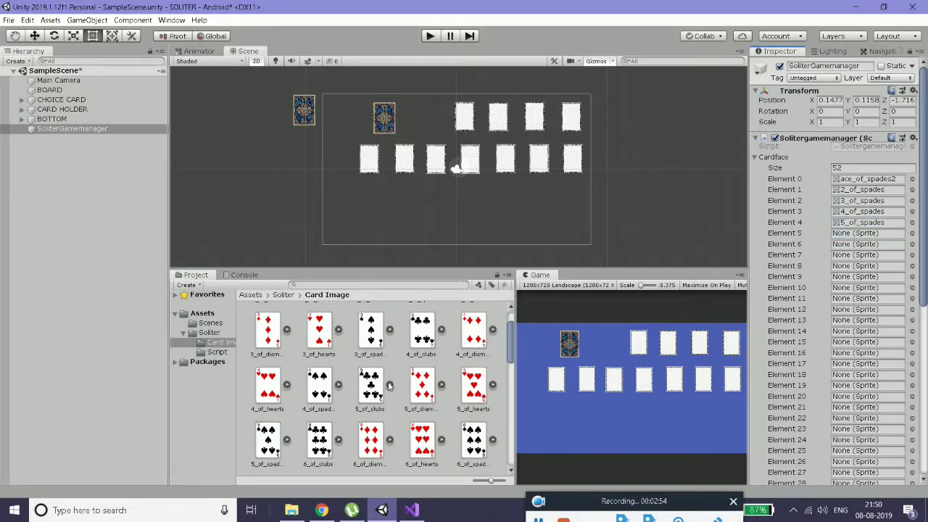
{"action": "scroll", "coordinate": [388, 385], "scroll_direction": "down", "scroll_amount": 1}
{"action": "scroll", "coordinate": [387, 388], "scroll_direction": "down", "scroll_amount": 1}
{"action": "scroll", "coordinate": [386, 395], "scroll_direction": "down", "scroll_amount": 1}
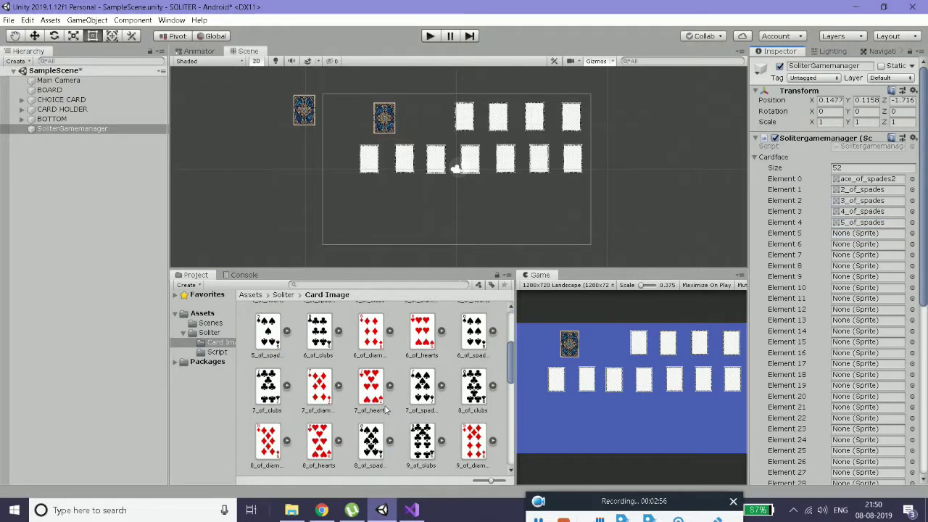
{"action": "left_click_drag", "start_coordinate": [473, 335], "coordinate": [856, 235]}
{"action": "left_click_drag", "start_coordinate": [421, 388], "coordinate": [862, 244]}
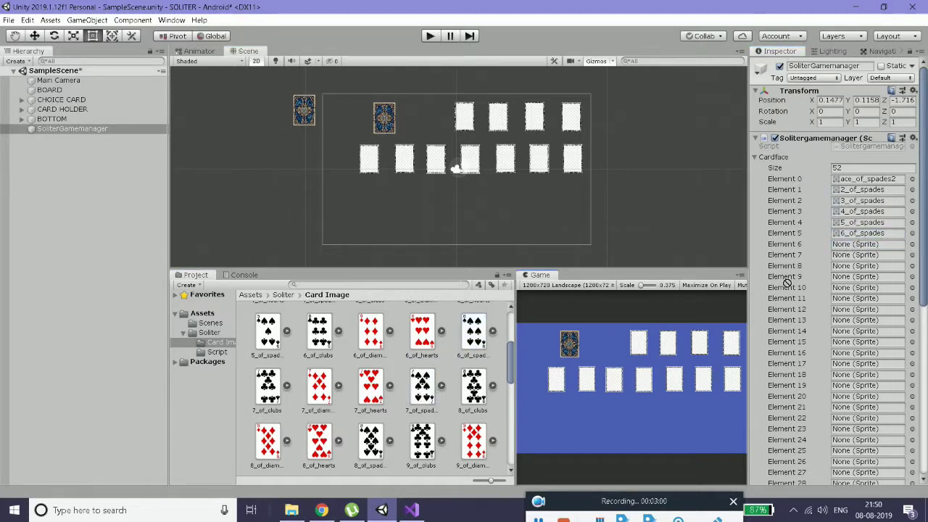
{"action": "mouse_move", "coordinate": [370, 440]}
{"action": "left_mouse_down"}
{"action": "mouse_move", "coordinate": [864, 270]}
{"action": "mouse_move", "coordinate": [862, 255]}
{"action": "left_mouse_up"}
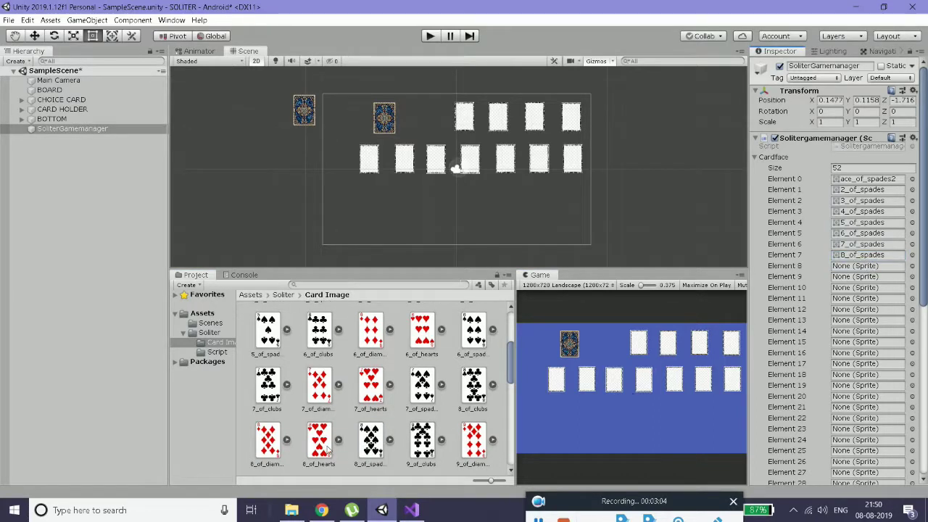
Assign the 9, 10 and jack of spades to Elements 8–10, replacing a mistaken 9 of clubs
{"action": "mouse_move", "coordinate": [420, 440]}
{"action": "left_mouse_down"}
{"action": "mouse_move", "coordinate": [862, 277]}
{"action": "mouse_move", "coordinate": [863, 266]}
{"action": "left_mouse_up"}
{"action": "scroll", "coordinate": [424, 419], "scroll_direction": "down", "scroll_amount": 1}
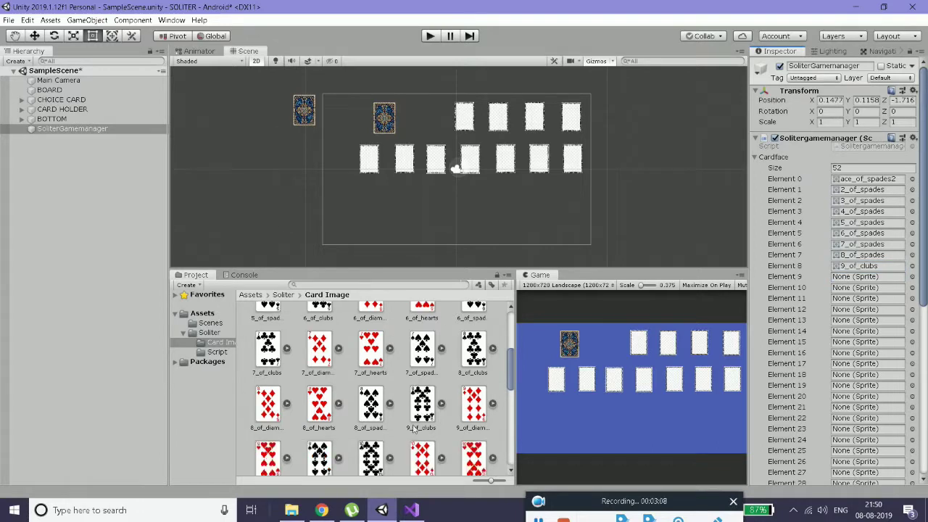
{"action": "scroll", "coordinate": [424, 419], "scroll_direction": "down", "scroll_amount": 1}
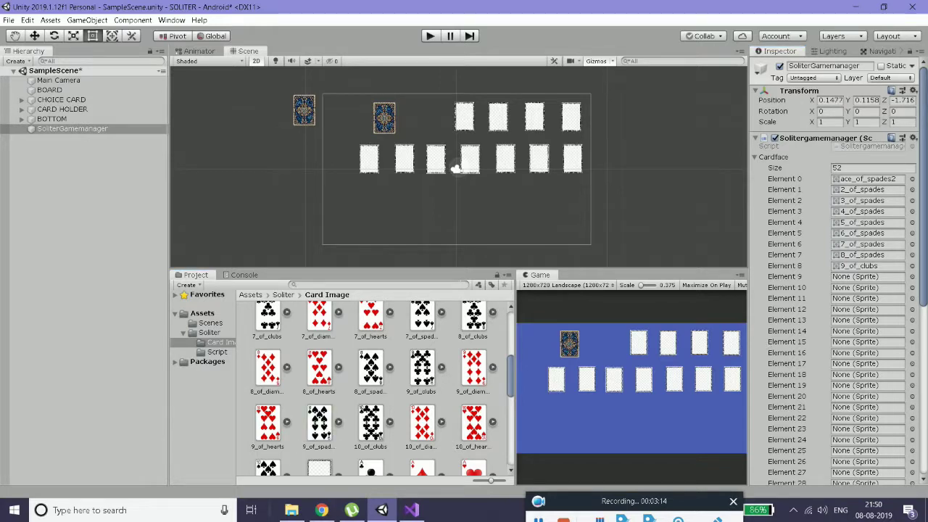
{"action": "left_click_drag", "start_coordinate": [831, 306], "coordinate": [863, 266]}
{"action": "scroll", "coordinate": [400, 371], "scroll_direction": "down", "scroll_amount": 1}
{"action": "left_click", "coordinate": [266, 439]}
{"action": "left_click_drag", "start_coordinate": [266, 439], "coordinate": [863, 276]}
{"action": "scroll", "coordinate": [409, 409], "scroll_direction": "down", "scroll_amount": 1}
{"action": "scroll", "coordinate": [410, 409], "scroll_direction": "down", "scroll_amount": 1}
{"action": "scroll", "coordinate": [402, 411], "scroll_direction": "down", "scroll_amount": 1}
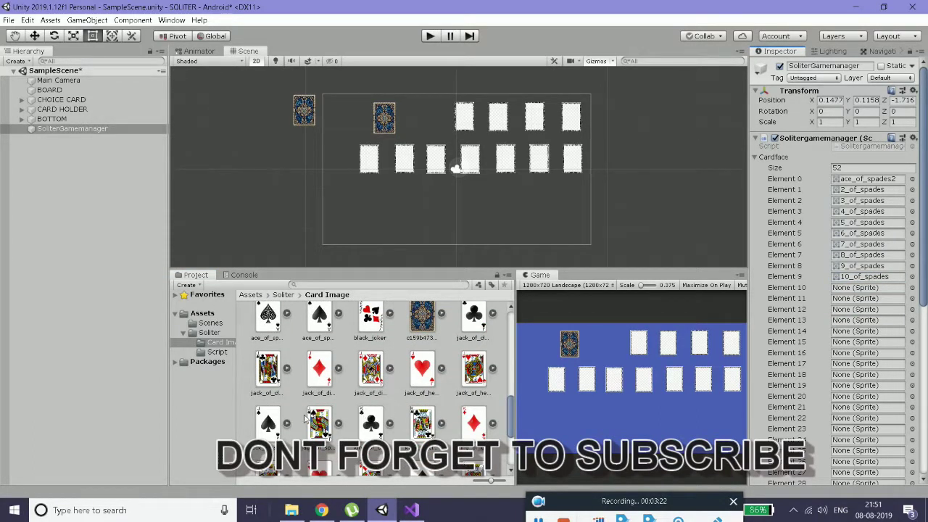
{"action": "left_click_drag", "start_coordinate": [267, 426], "coordinate": [855, 289]}
Put the queen and king of spades in Elements 11 and 12, swap the jack sprite, and collapse Cardface
{"action": "scroll", "coordinate": [444, 439], "scroll_direction": "down", "scroll_amount": 1}
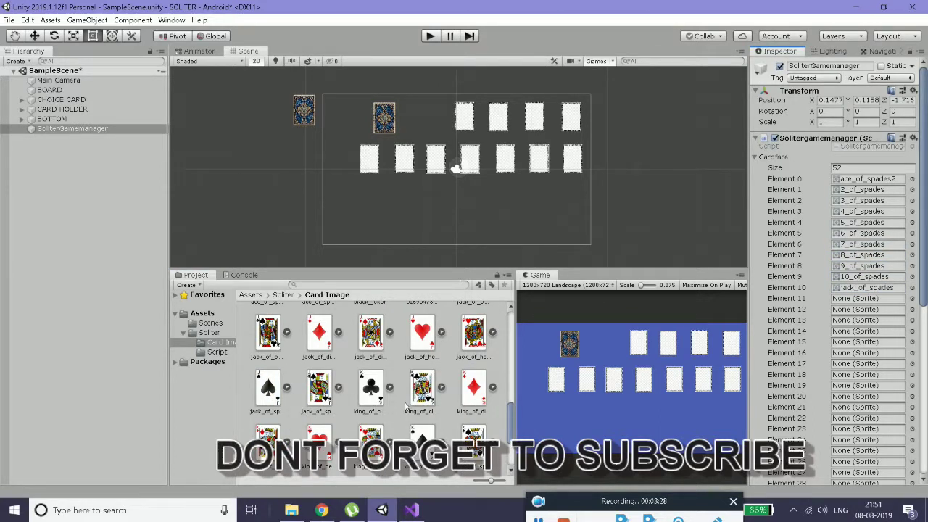
{"action": "scroll", "coordinate": [406, 408], "scroll_direction": "up", "scroll_amount": 1}
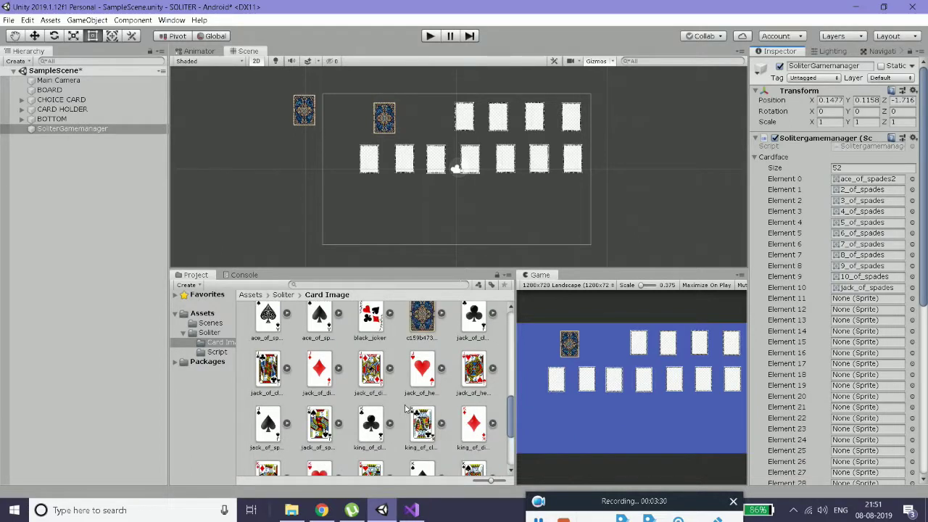
{"action": "scroll", "coordinate": [407, 408], "scroll_direction": "down", "scroll_amount": 2}
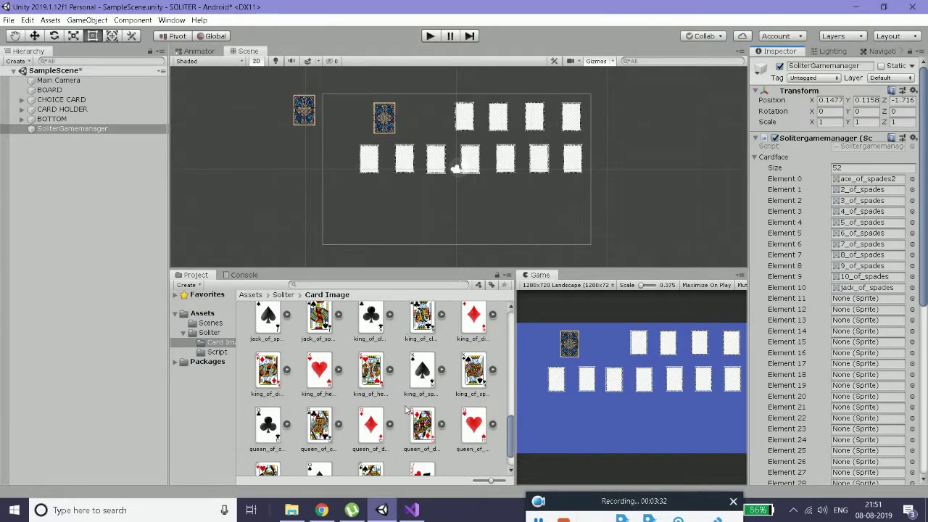
{"action": "scroll", "coordinate": [296, 436], "scroll_direction": "down", "scroll_amount": 1}
{"action": "mouse_move", "coordinate": [319, 443]}
{"action": "left_mouse_down"}
{"action": "mouse_move", "coordinate": [633, 362]}
{"action": "mouse_move", "coordinate": [781, 298]}
{"action": "left_mouse_up"}
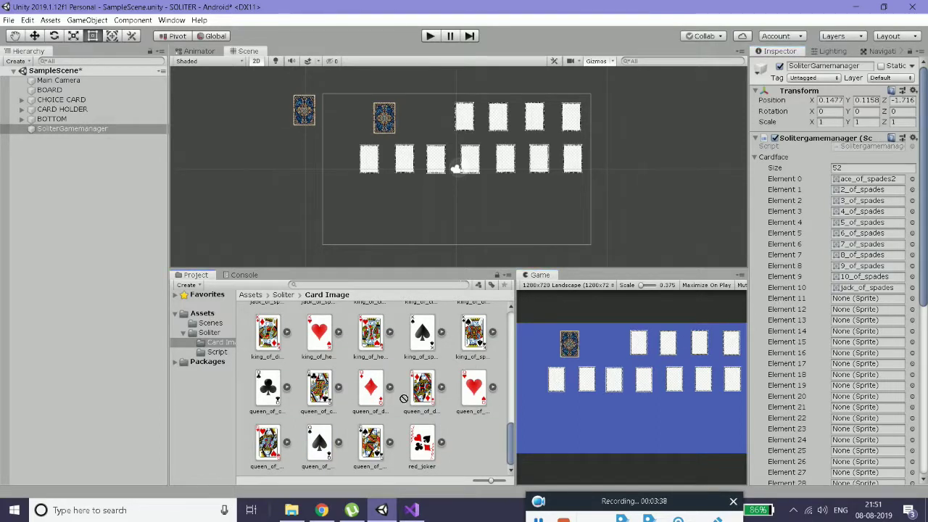
{"action": "mouse_move", "coordinate": [781, 298]}
{"action": "left_mouse_down"}
{"action": "mouse_move", "coordinate": [337, 448]}
{"action": "mouse_move", "coordinate": [863, 299]}
{"action": "left_mouse_up"}
{"action": "scroll", "coordinate": [327, 411], "scroll_direction": "up", "scroll_amount": 1}
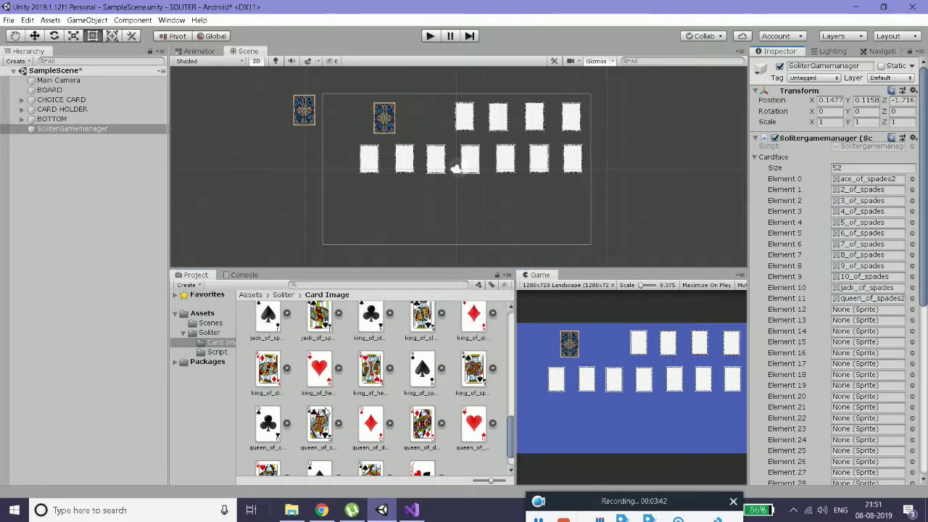
{"action": "scroll", "coordinate": [386, 384], "scroll_direction": "up", "scroll_amount": 1}
{"action": "left_click_drag", "start_coordinate": [319, 352], "coordinate": [870, 290]}
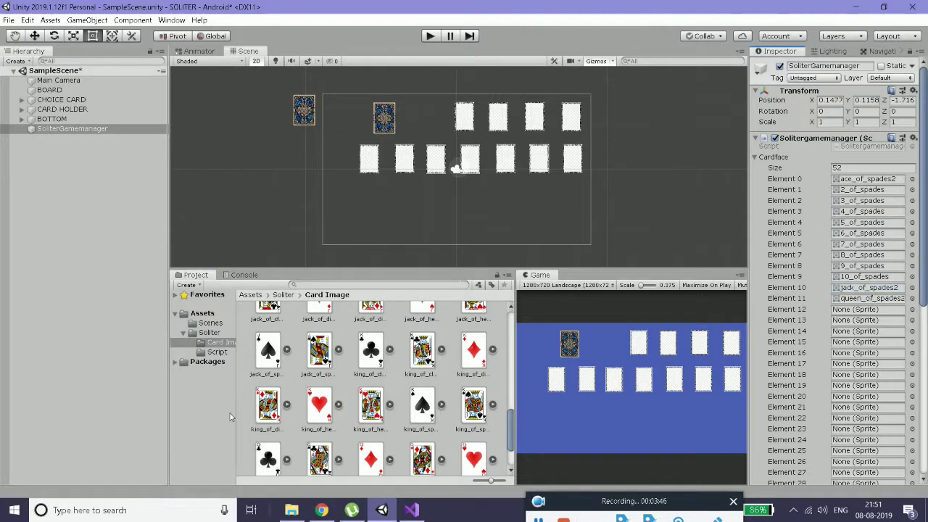
{"action": "scroll", "coordinate": [236, 416], "scroll_direction": "down", "scroll_amount": 2}
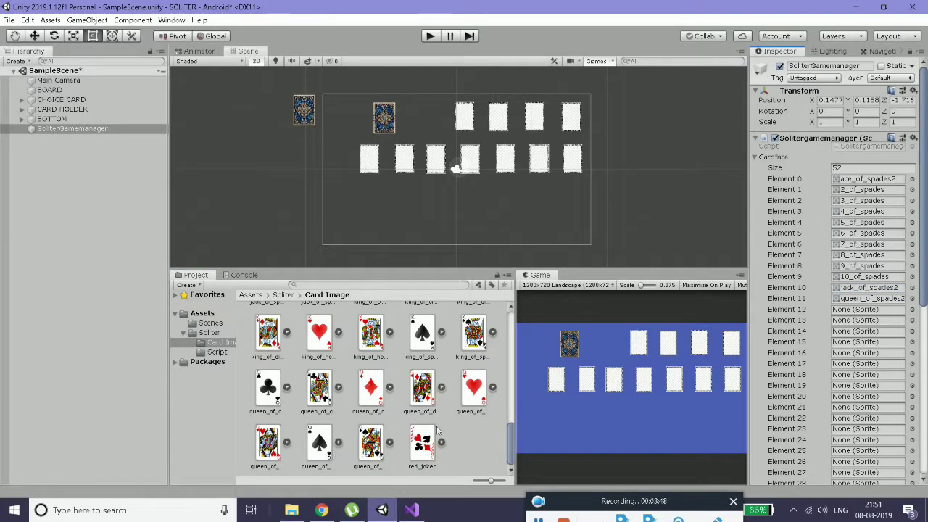
{"action": "scroll", "coordinate": [428, 432], "scroll_direction": "up", "scroll_amount": 1}
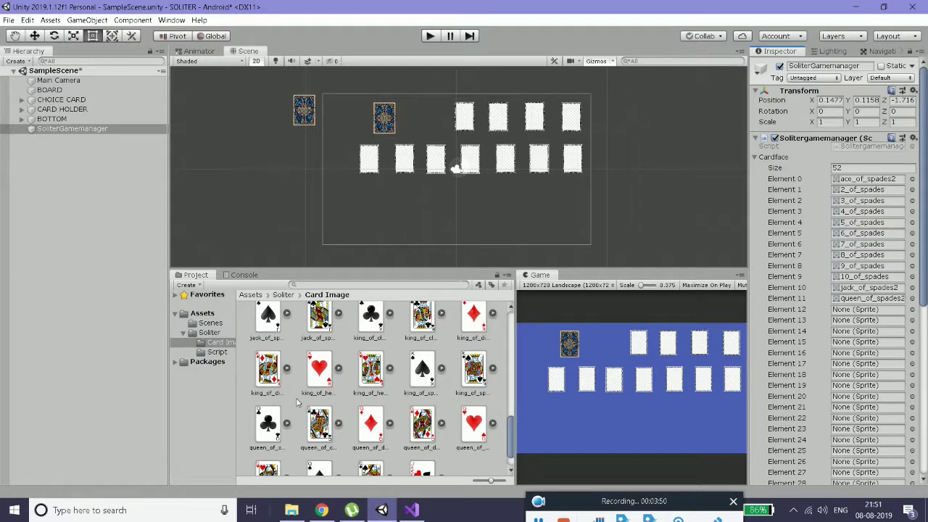
{"action": "left_click_drag", "start_coordinate": [488, 380], "coordinate": [848, 313]}
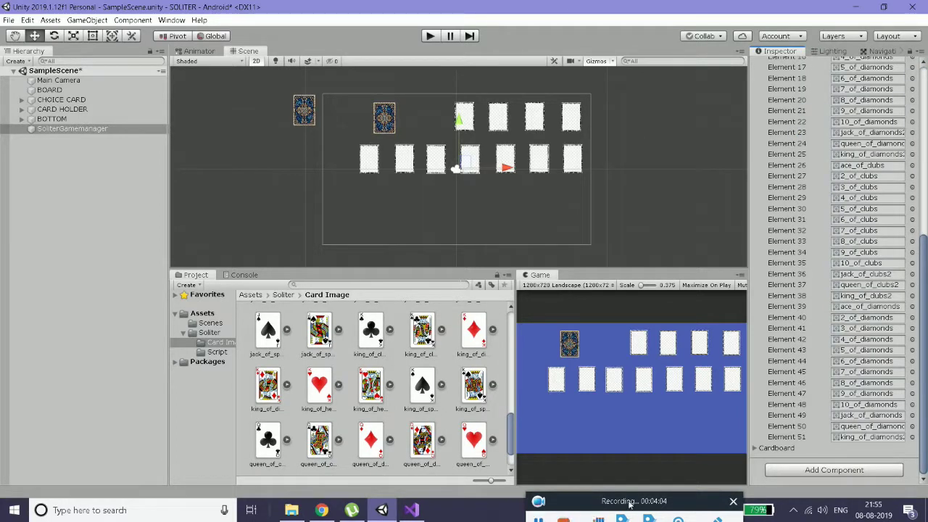
{"action": "left_click", "coordinate": [629, 505]}
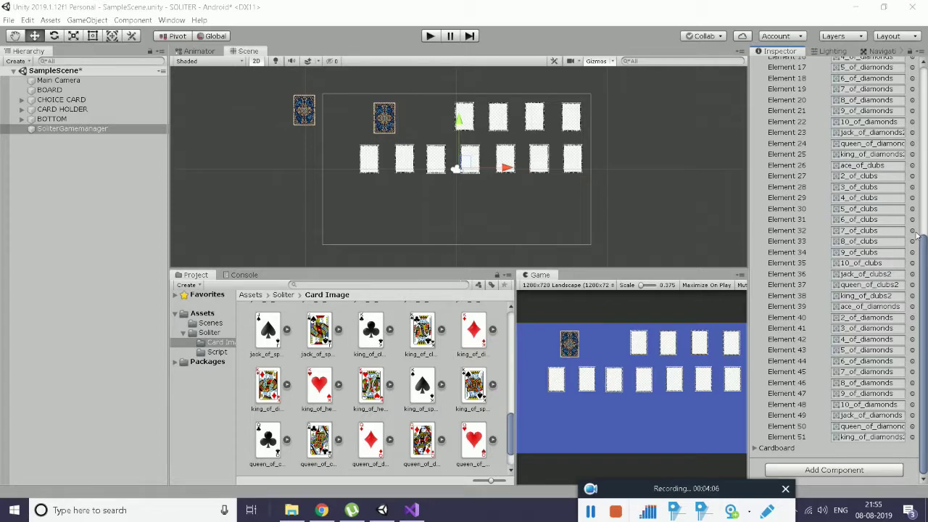
{"action": "scroll", "coordinate": [917, 236], "scroll_direction": "up", "scroll_amount": 10}
{"action": "scroll", "coordinate": [869, 254], "scroll_direction": "down", "scroll_amount": 5}
{"action": "scroll", "coordinate": [837, 275], "scroll_direction": "down", "scroll_amount": 5}
{"action": "scroll", "coordinate": [863, 322], "scroll_direction": "up", "scroll_amount": 10}
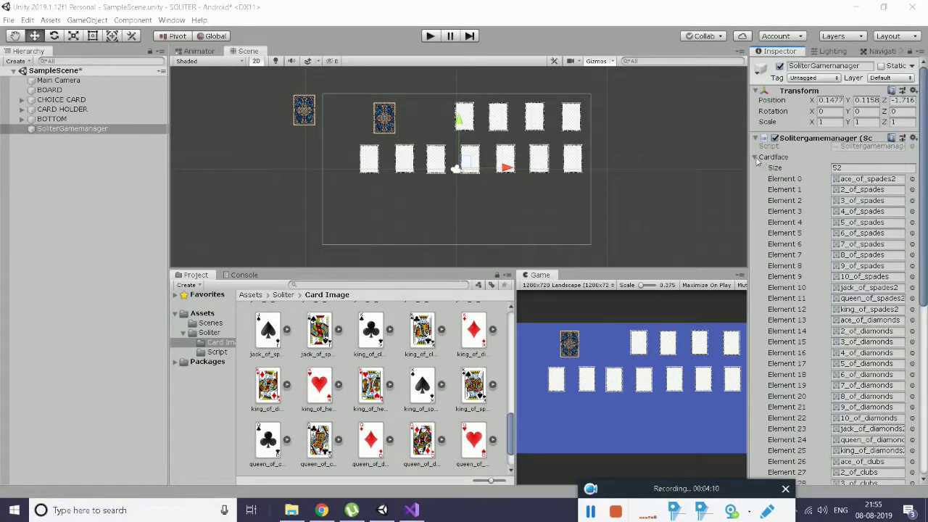
{"action": "left_click", "coordinate": [754, 157]}
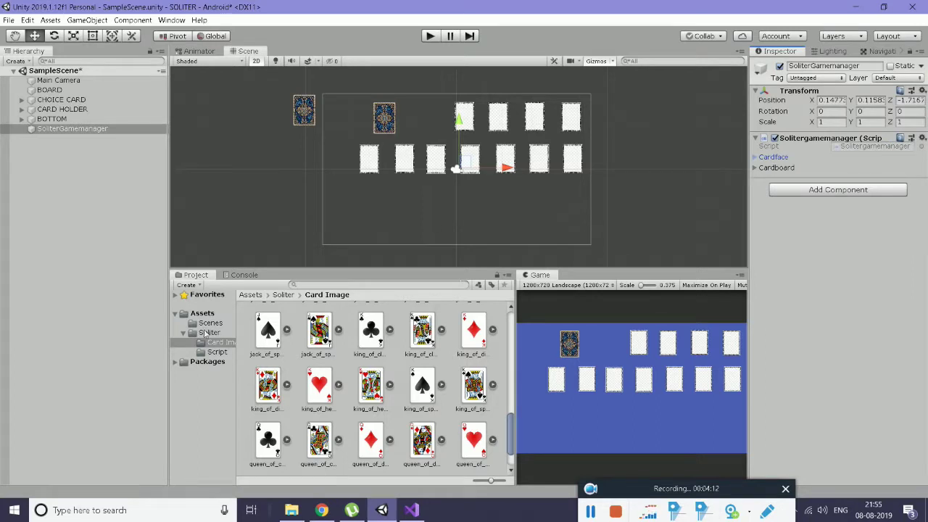
{"action": "left_click", "coordinate": [207, 333]}
Create a new folder named 'CardsFrefabs' inside the Soliter folder and open it
{"action": "right_click", "coordinate": [284, 379]}
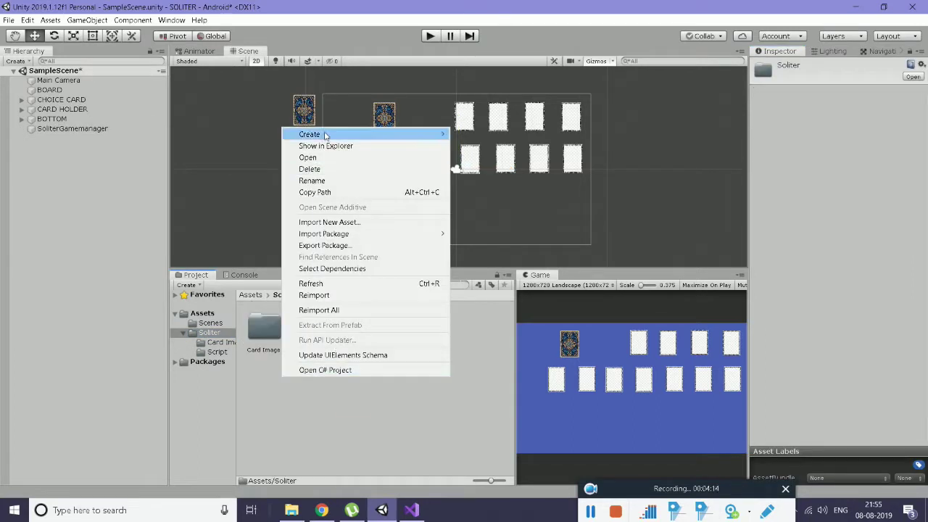
{"action": "mouse_move", "coordinate": [326, 136]}
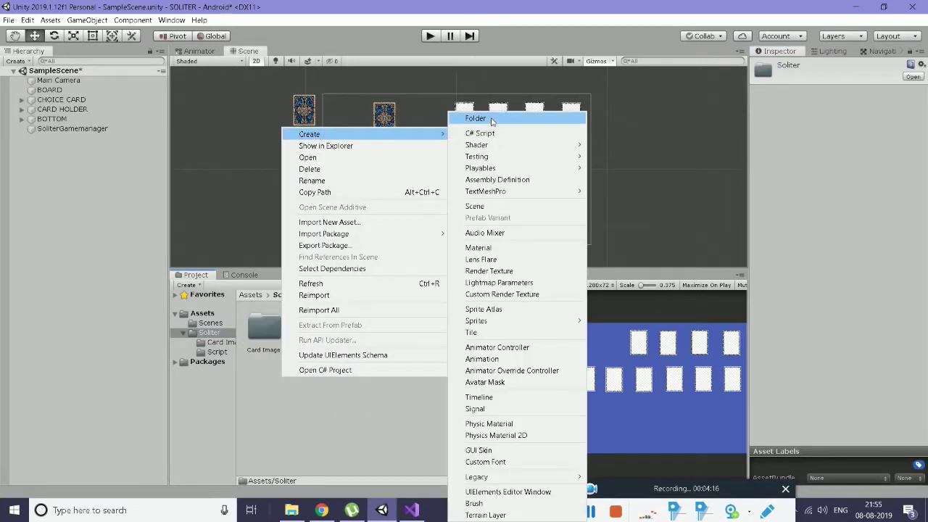
{"action": "left_click", "coordinate": [476, 118]}
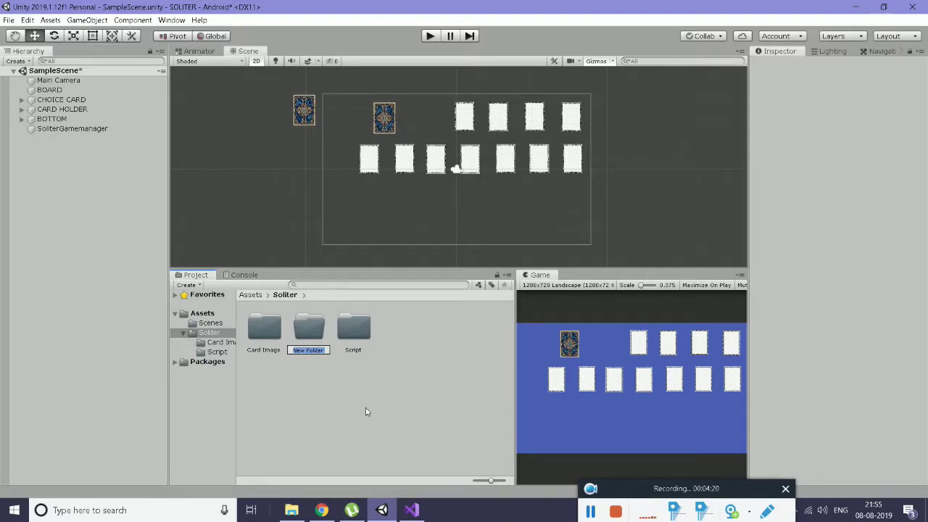
{"action": "type", "text": "CardsF"}
{"action": "type", "text": "Pre"}
{"action": "type", "text": "fabs"}
{"action": "key", "text": "Return"}
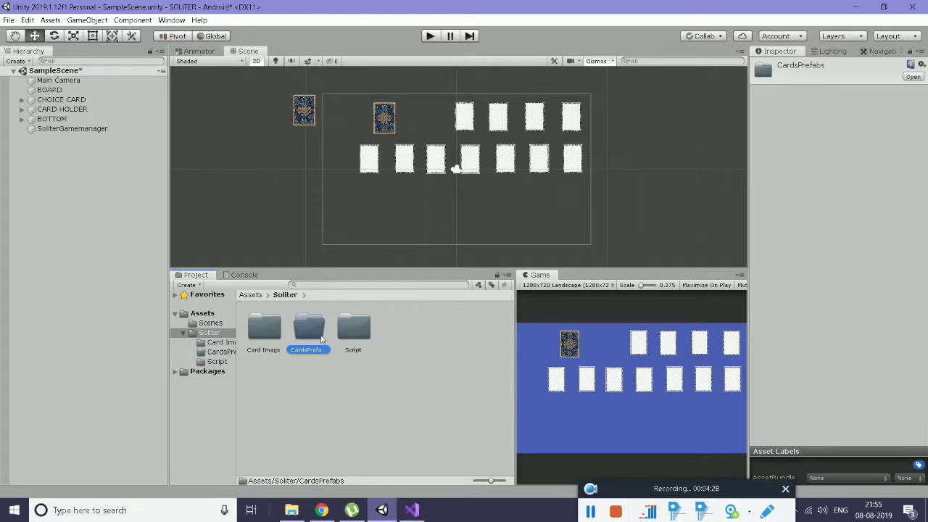
{"action": "double_click", "coordinate": [320, 338]}
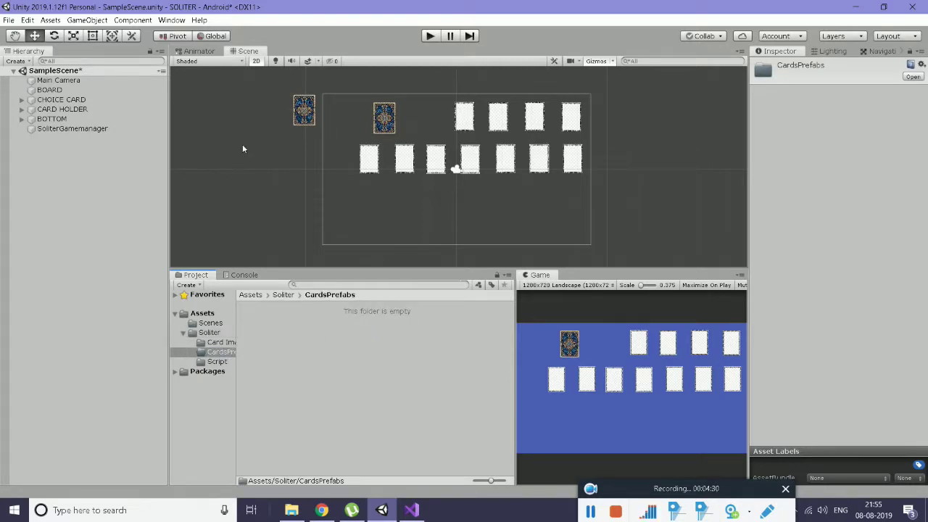
Make CHOICE CARD a prefab in that folder and delete its copy from the scene
{"action": "left_click", "coordinate": [305, 114]}
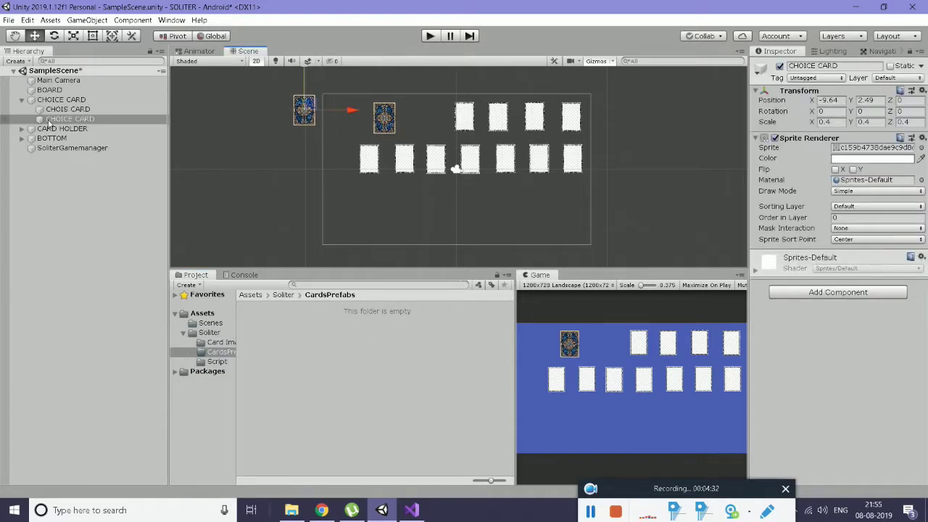
{"action": "left_click_drag", "start_coordinate": [48, 120], "coordinate": [285, 351]}
{"action": "left_click", "coordinate": [72, 119]}
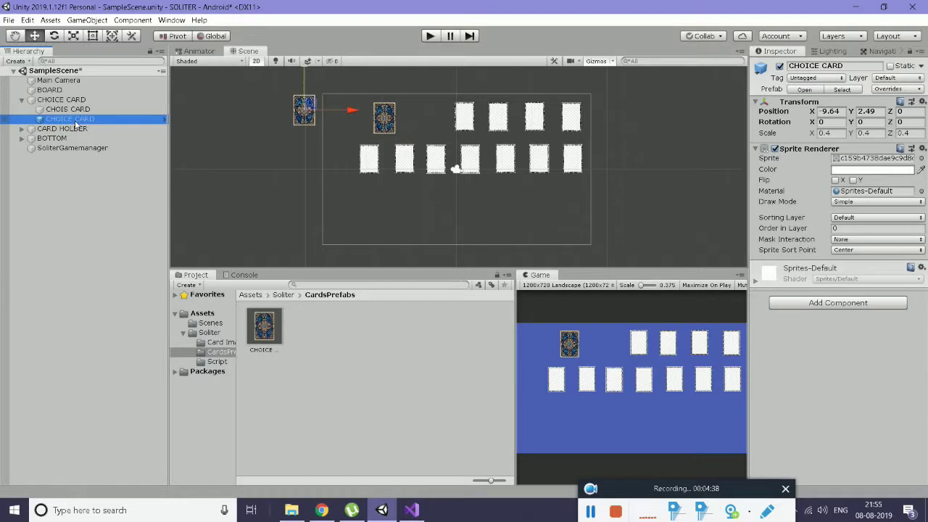
{"action": "key", "text": "Delete"}
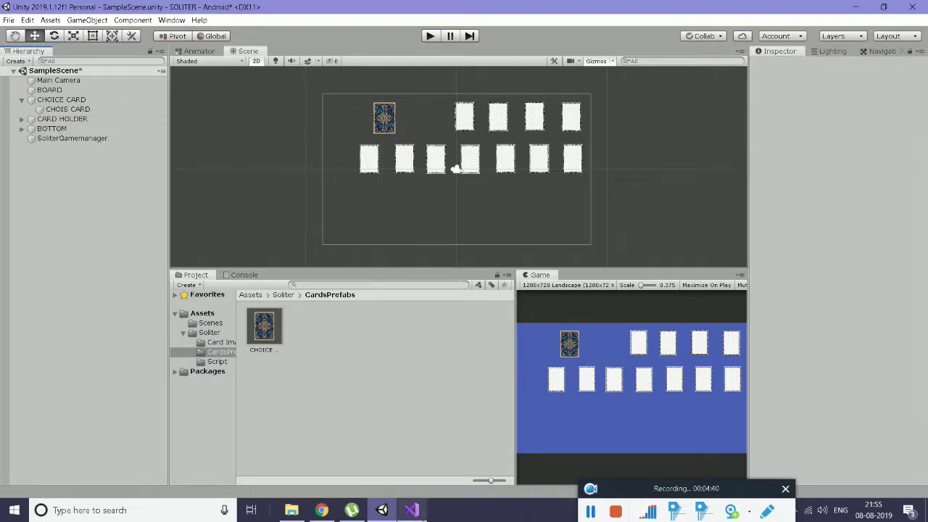
{"action": "key", "text": "alt+Tab"}
Declare 'public GameObject Cardprefabs;' below the Cards array and save the script
{"action": "left_click", "coordinate": [142, 176]}
{"action": "key", "text": "ctrl+Return"}
{"action": "type", "text": "p"}
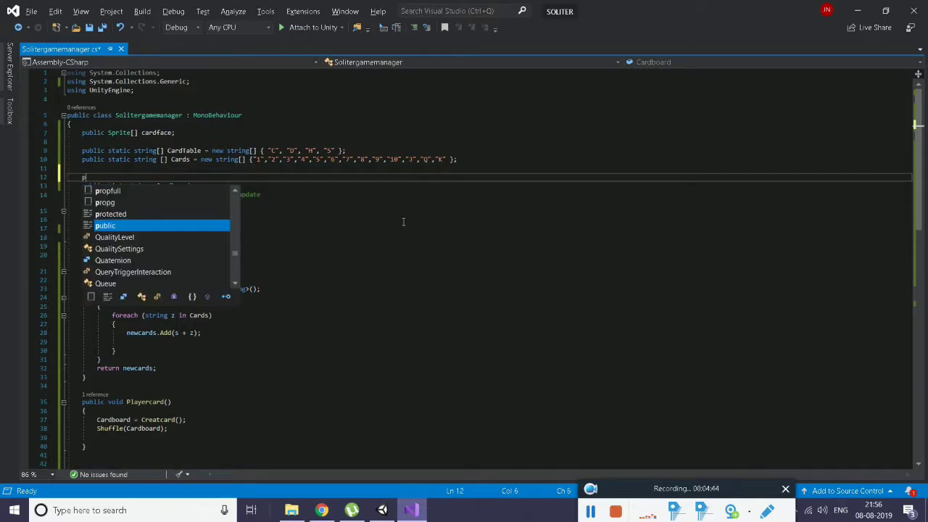
{"action": "type", "text": " game "}
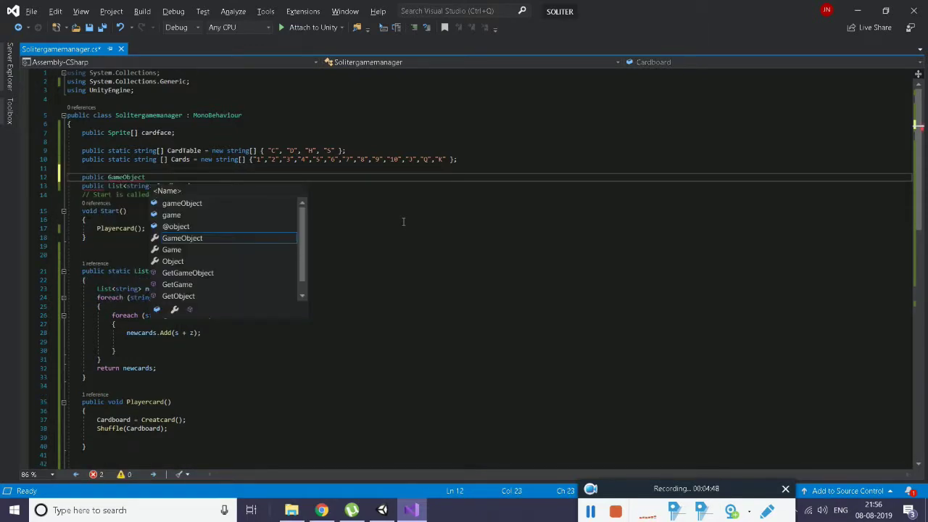
{"action": "type", "text": "Card"}
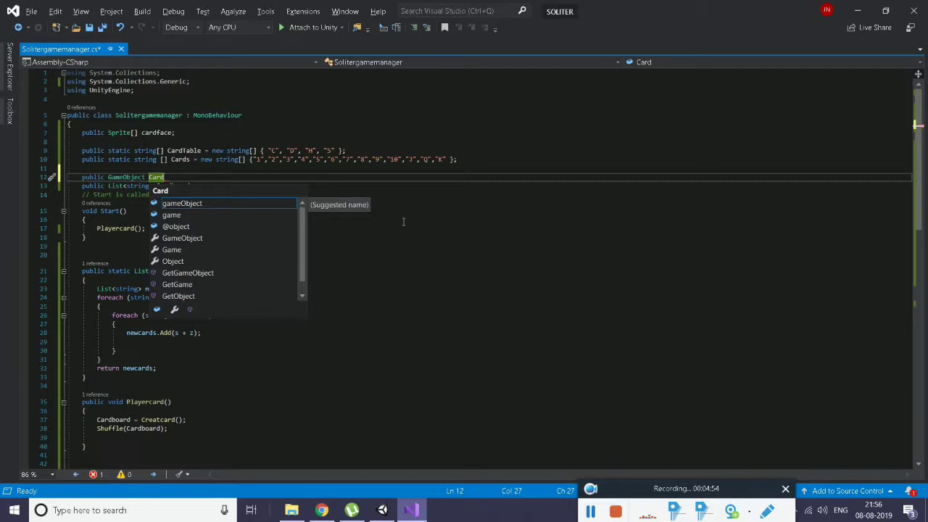
{"action": "type", "text": "pre"}
{"action": "type", "text": "fabs"}
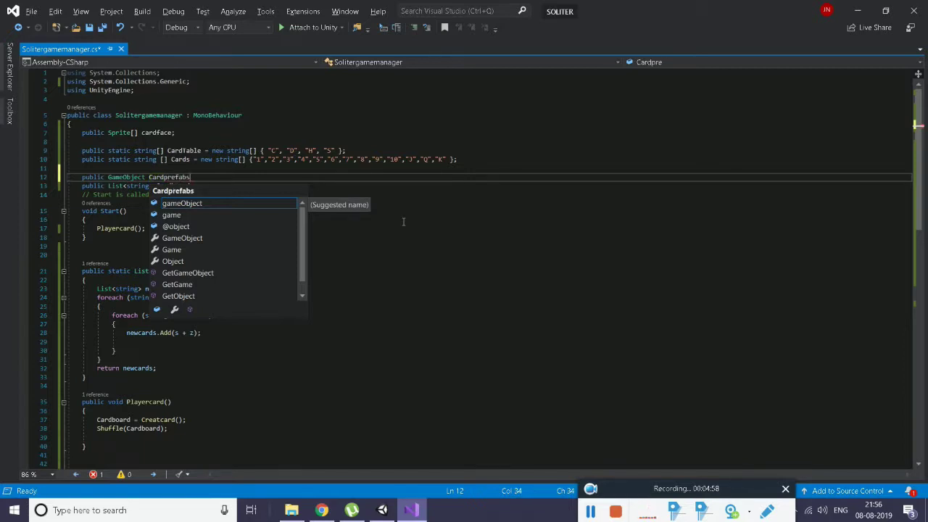
{"action": "type", "text": ";"}
{"action": "key", "text": "ctrl+s"}
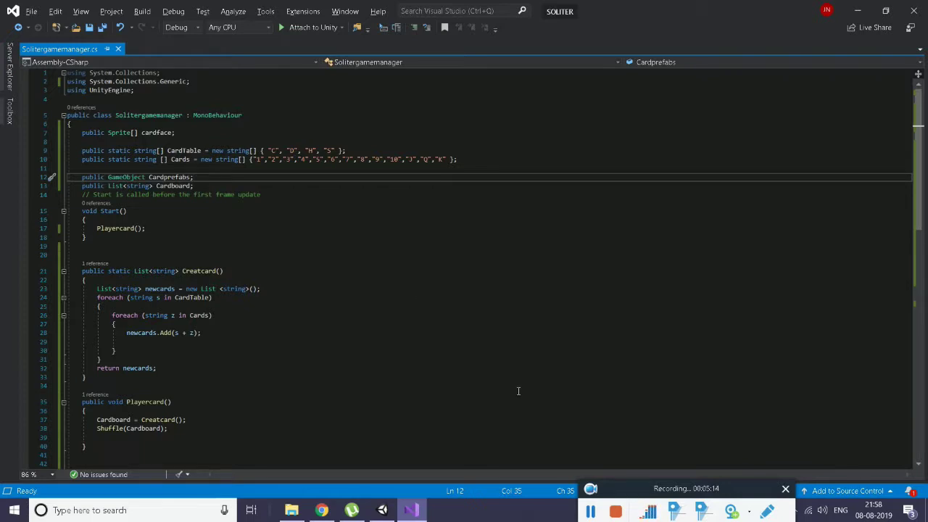
{"action": "scroll", "coordinate": [516, 389], "scroll_direction": "down", "scroll_amount": 4}
{"action": "scroll", "coordinate": [275, 360], "scroll_direction": "down", "scroll_amount": 6}
{"action": "scroll", "coordinate": [220, 353], "scroll_direction": "down", "scroll_amount": 4}
{"action": "scroll", "coordinate": [105, 287], "scroll_direction": "up", "scroll_amount": 3}
Write 'void cardspwan()' with an empty brace body right after the Shuffle method's closing brace
{"action": "left_click", "coordinate": [105, 281]}
{"action": "key", "text": "Return"}
{"action": "key", "text": "Return"}
{"action": "key", "text": "Return"}
{"action": "key", "text": "Return"}
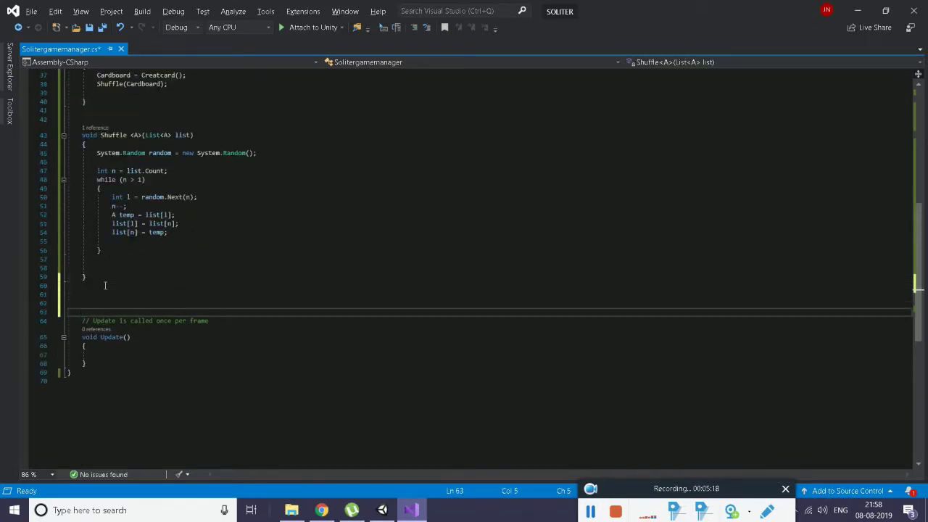
{"action": "type", "text": "void"}
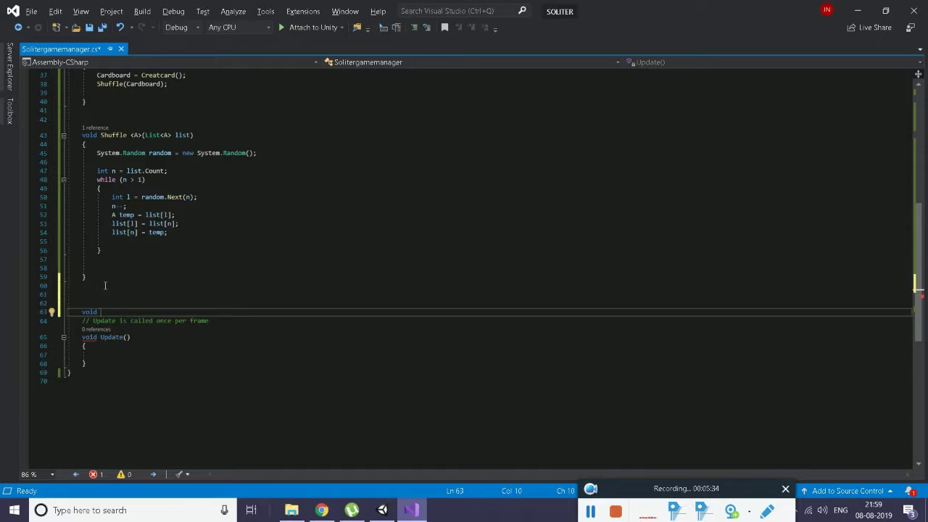
{"action": "type", "text": "cars"}
{"action": "key", "text": "BackSpace"}
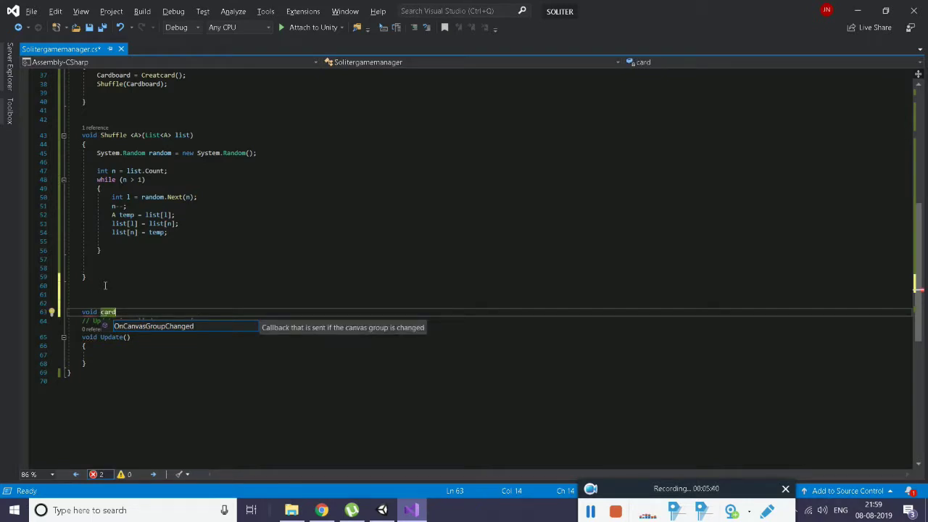
{"action": "type", "text": "p"}
{"action": "key", "text": "BackSpace"}
{"action": "type", "text": "pw"}
{"action": "key", "text": "BackSpace"}
{"action": "type", "text": "a"}
{"action": "key", "text": "BackSpace"}
{"action": "type", "text": "wan"}
{"action": "type", "text": "()"}
{"action": "key", "text": "Return"}
{"action": "type", "text": "{"}
{"action": "key", "text": "Return"}
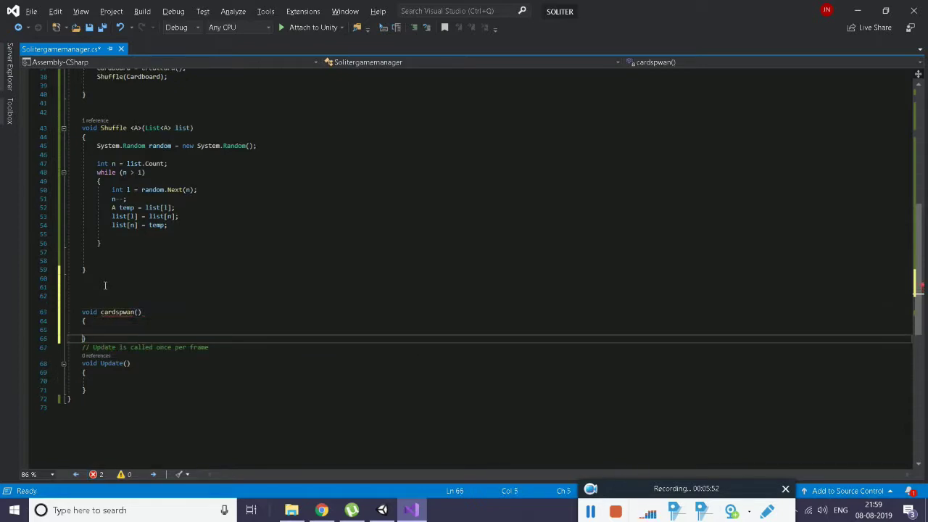
{"action": "key", "text": "Return"}
{"action": "key", "text": "Up"}
{"action": "key", "text": "Up"}
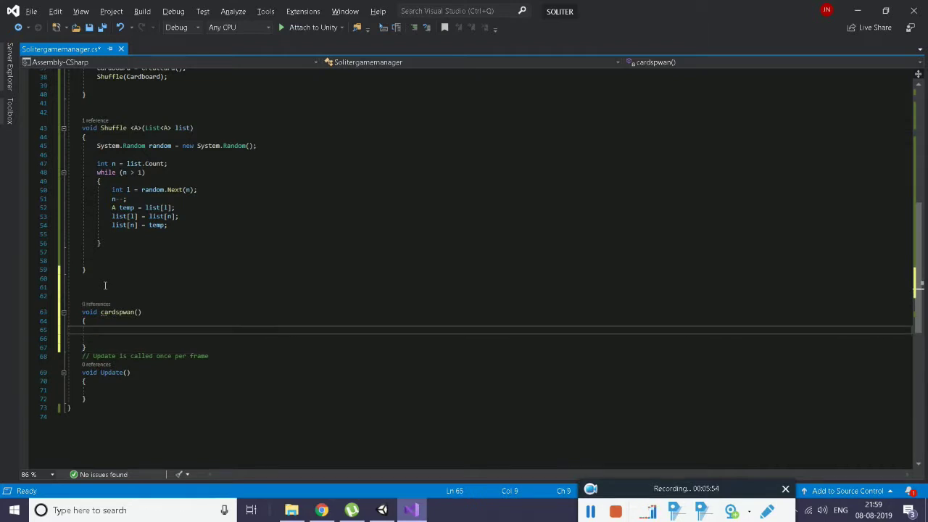
Insert a foreach loop template inside cardspwan(), replacing the expanded for loop
{"action": "type", "text": "f"}
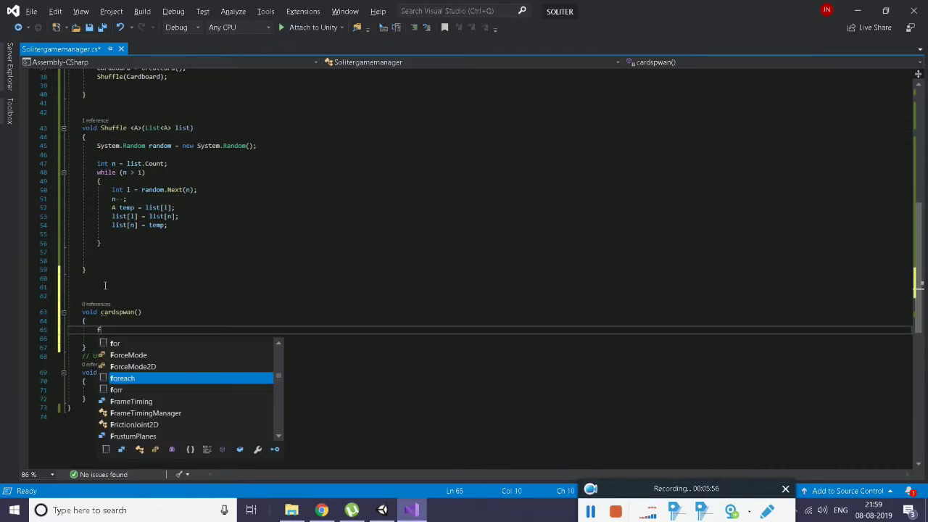
{"action": "type", "text": "or"}
{"action": "key", "text": "Tab"}
{"action": "key", "text": "Tab"}
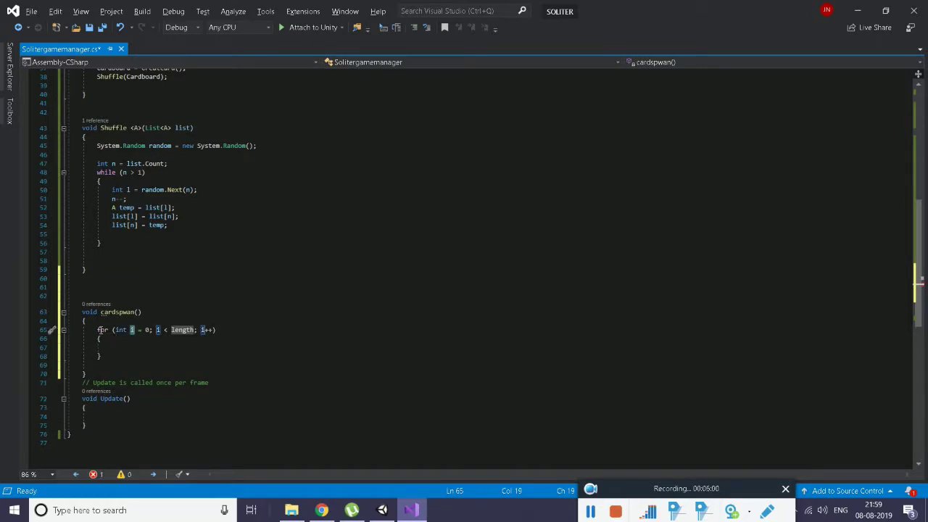
{"action": "left_click_drag", "start_coordinate": [96, 330], "coordinate": [116, 356]}
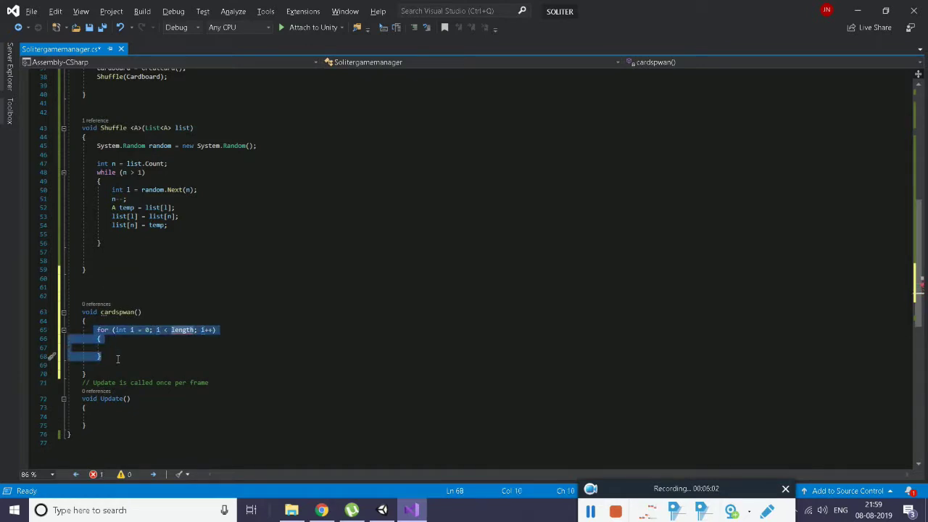
{"action": "type", "text": "foreach"}
{"action": "key", "text": "Tab"}
{"action": "key", "text": "Tab"}
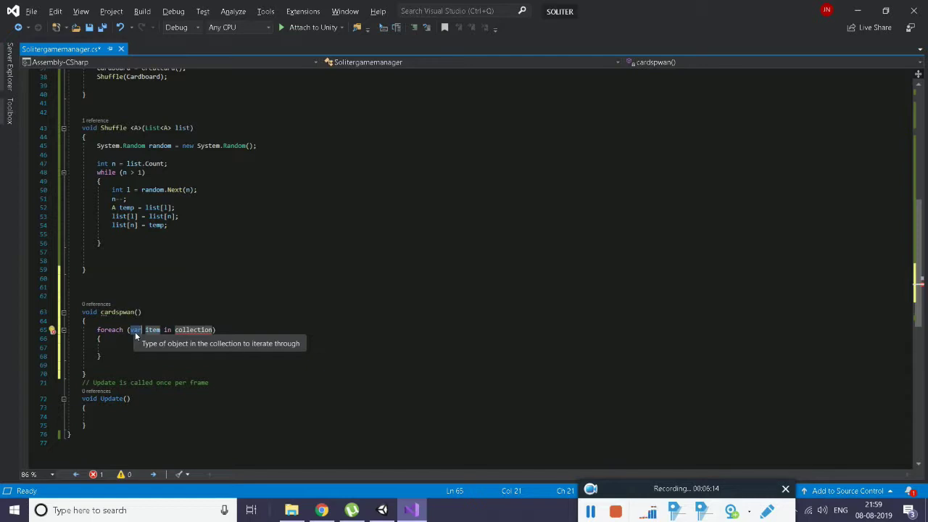
Complete the loop header as foreach (string card in Cardboard) and begin its body
{"action": "type", "text": "string"}
{"action": "key", "text": "BackSpace"}
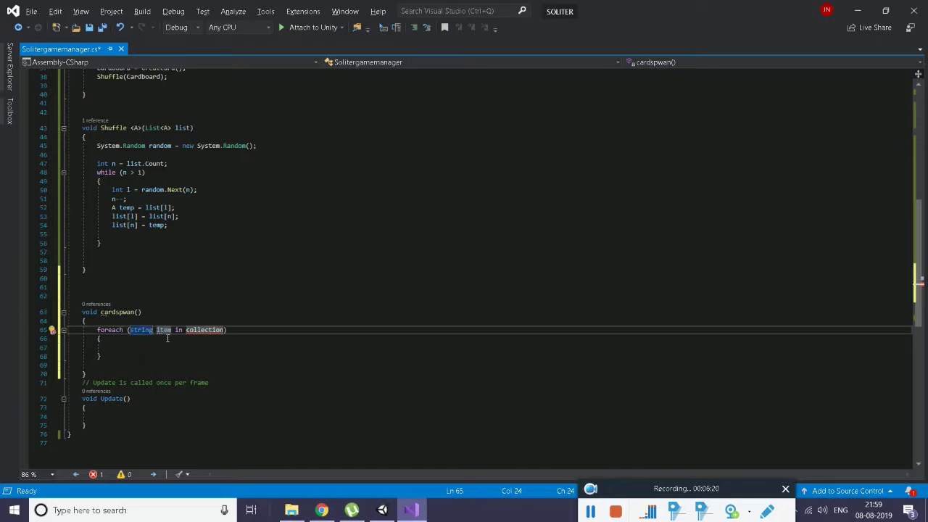
{"action": "key", "text": "Tab"}
{"action": "type", "text": "card"}
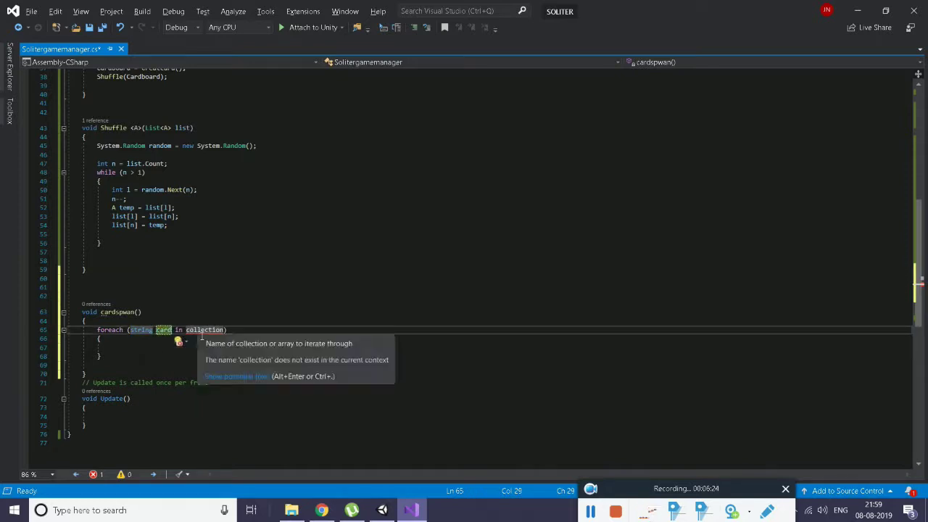
{"action": "key", "text": "Tab"}
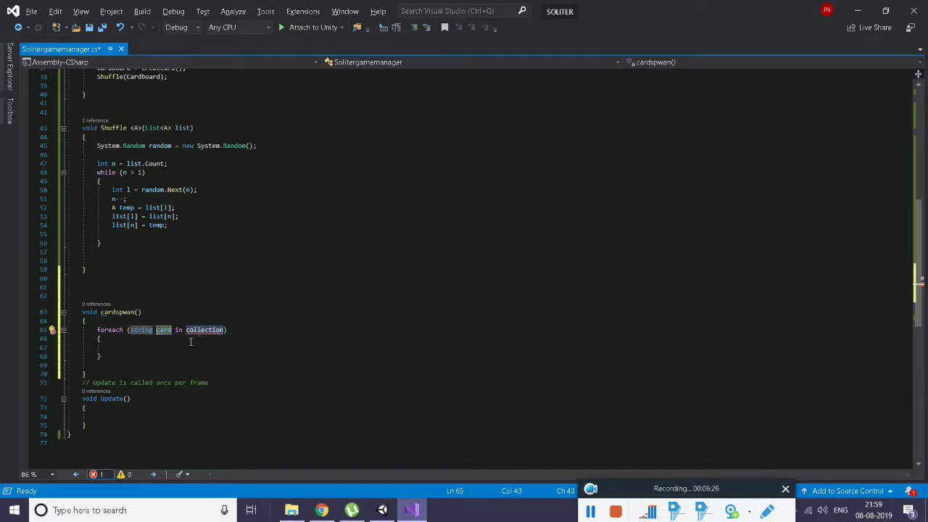
{"action": "scroll", "coordinate": [190, 345], "scroll_direction": "up", "scroll_amount": 11}
{"action": "left_click", "coordinate": [190, 152]}
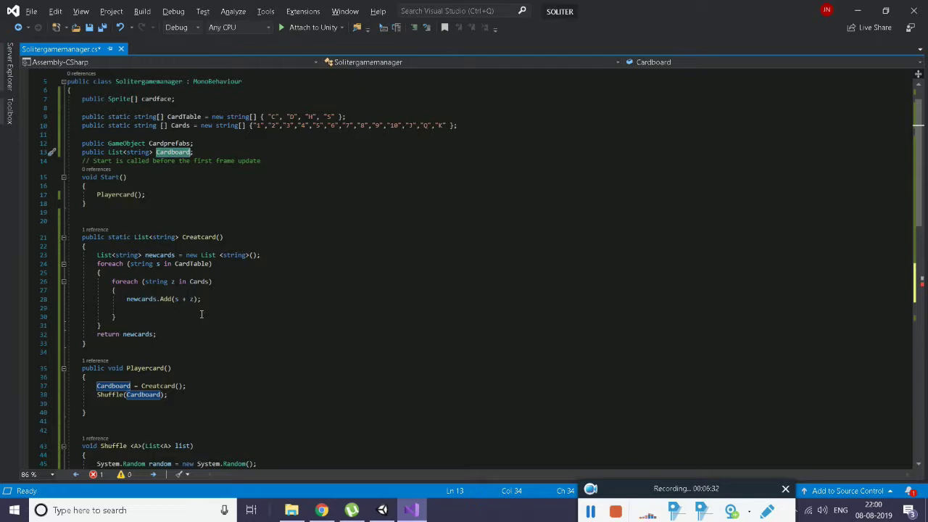
{"action": "scroll", "coordinate": [201, 314], "scroll_direction": "down", "scroll_amount": 5}
{"action": "scroll", "coordinate": [181, 275], "scroll_direction": "down", "scroll_amount": 3}
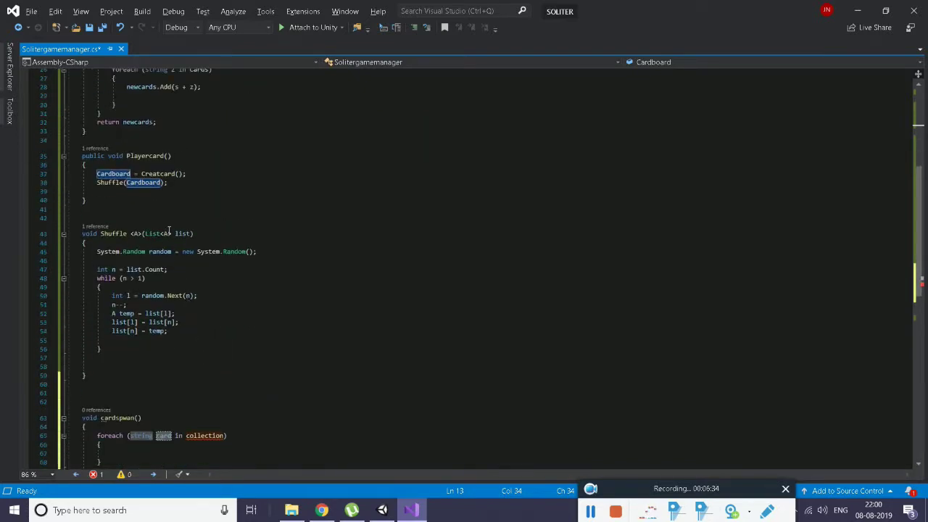
{"action": "scroll", "coordinate": [234, 346], "scroll_direction": "down", "scroll_amount": 4}
{"action": "scroll", "coordinate": [231, 359], "scroll_direction": "up", "scroll_amount": 4}
{"action": "scroll", "coordinate": [231, 359], "scroll_direction": "down", "scroll_amount": 1}
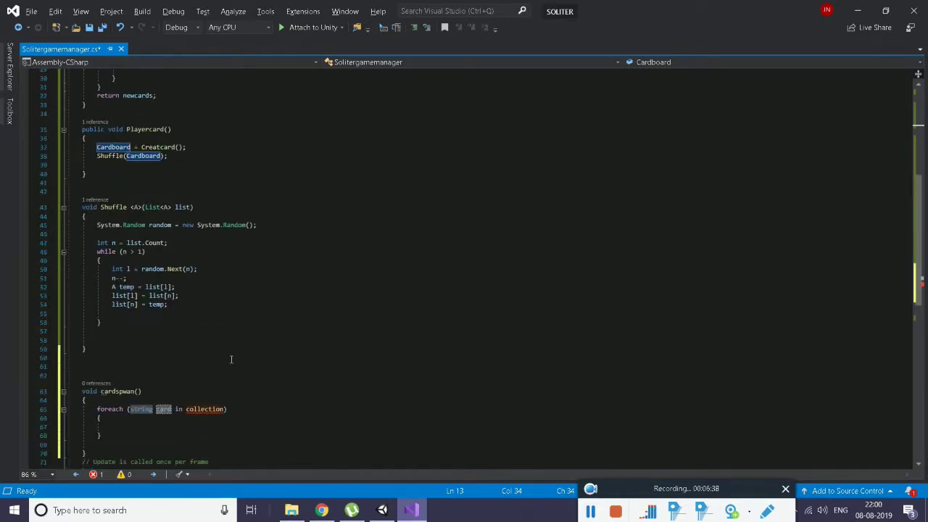
{"action": "scroll", "coordinate": [231, 359], "scroll_direction": "down", "scroll_amount": 6}
{"action": "scroll", "coordinate": [209, 319], "scroll_direction": "up", "scroll_amount": 2}
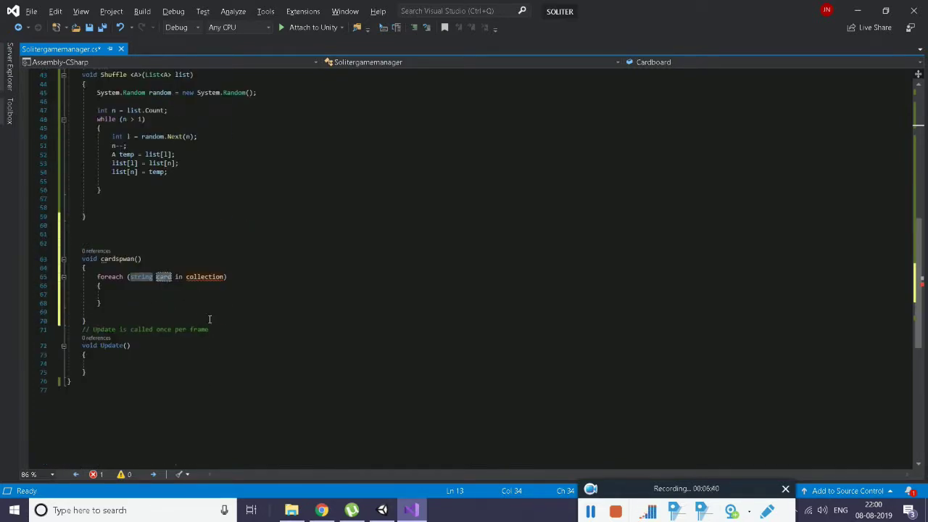
{"action": "key", "text": "Tab"}
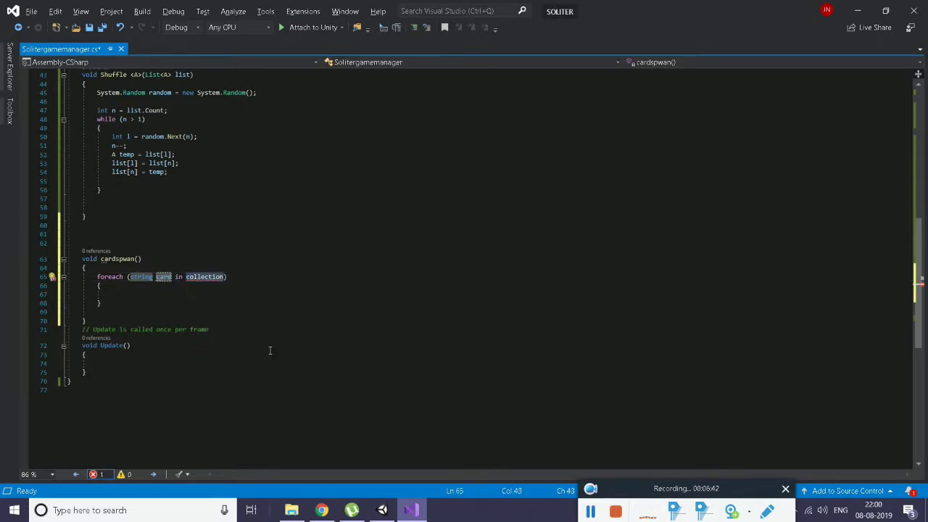
{"action": "type", "text": "Cardboard"}
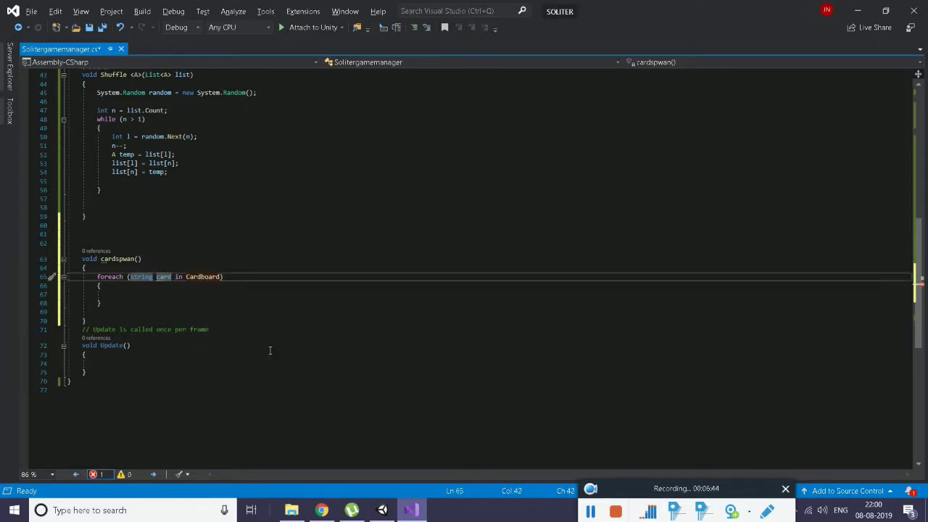
{"action": "key", "text": "Return"}
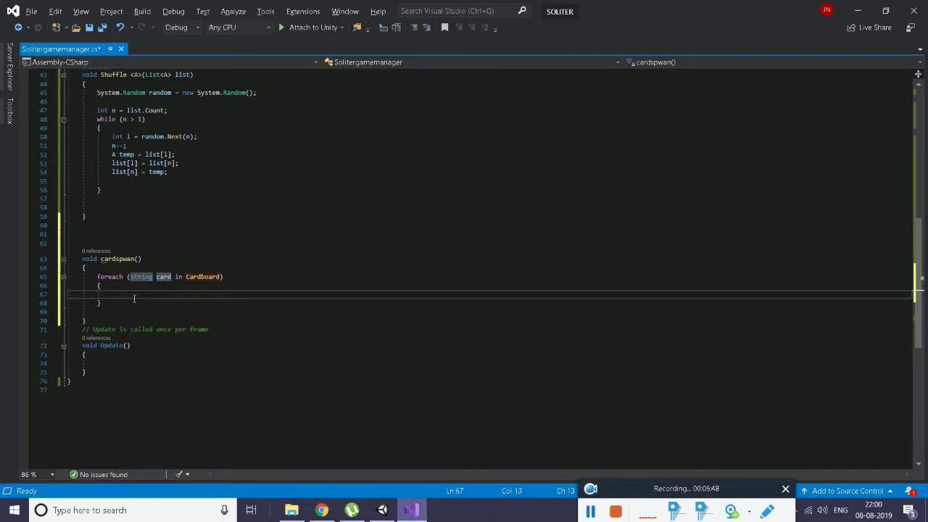
{"action": "type", "text": "G"}
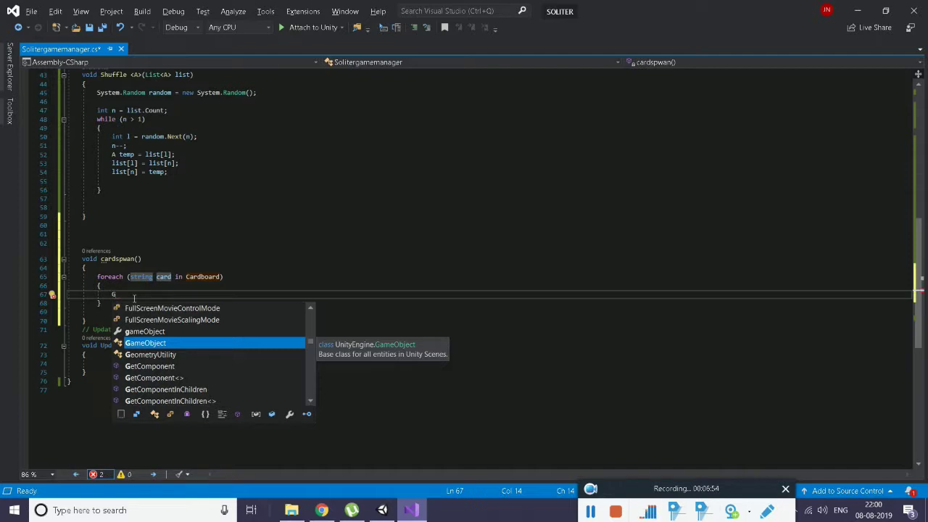
Start the loop body with GameObject newcard = Instantiate()
{"action": "type", "text": "a"}
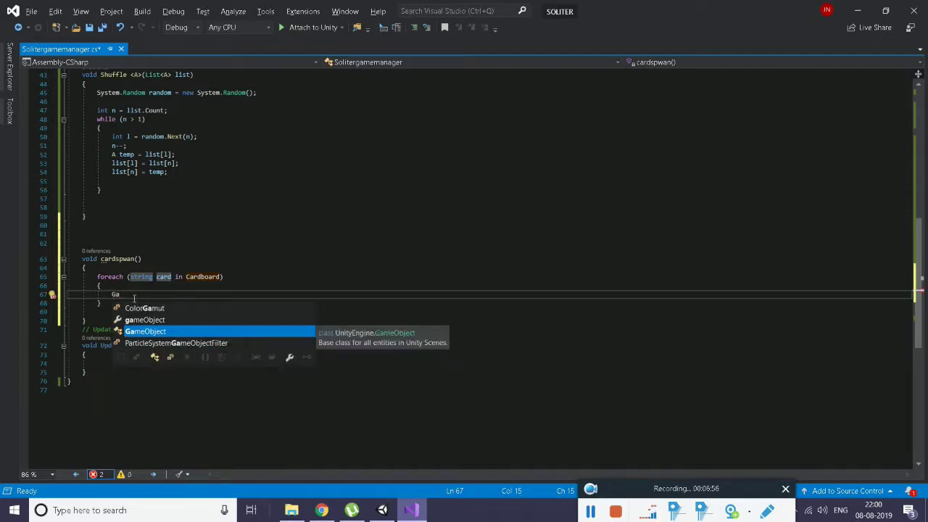
{"action": "key", "text": "space"}
{"action": "type", "text": "newcard ="}
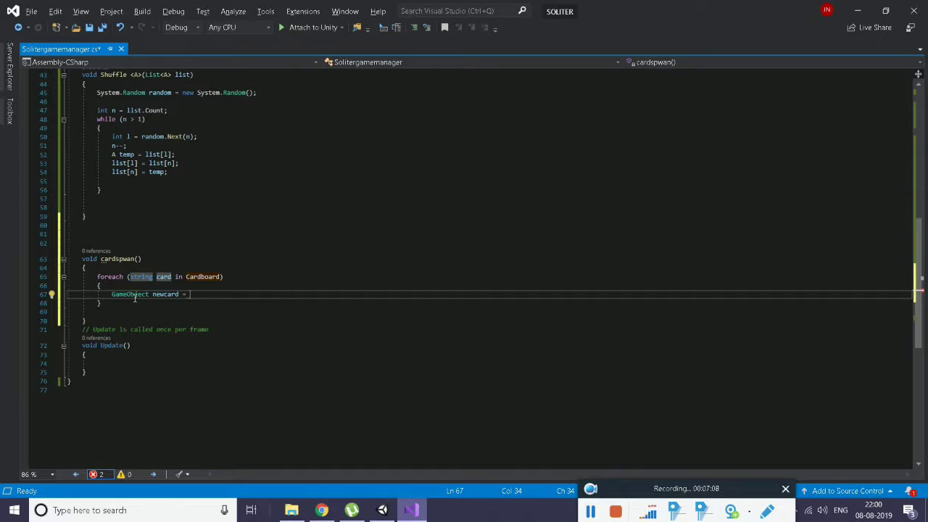
{"action": "type", "text": "In"}
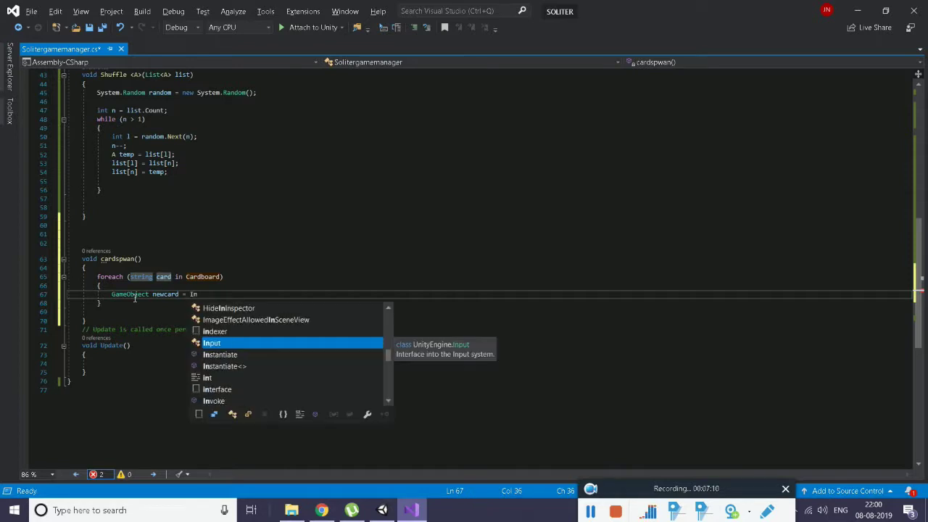
{"action": "key", "text": "Down"}
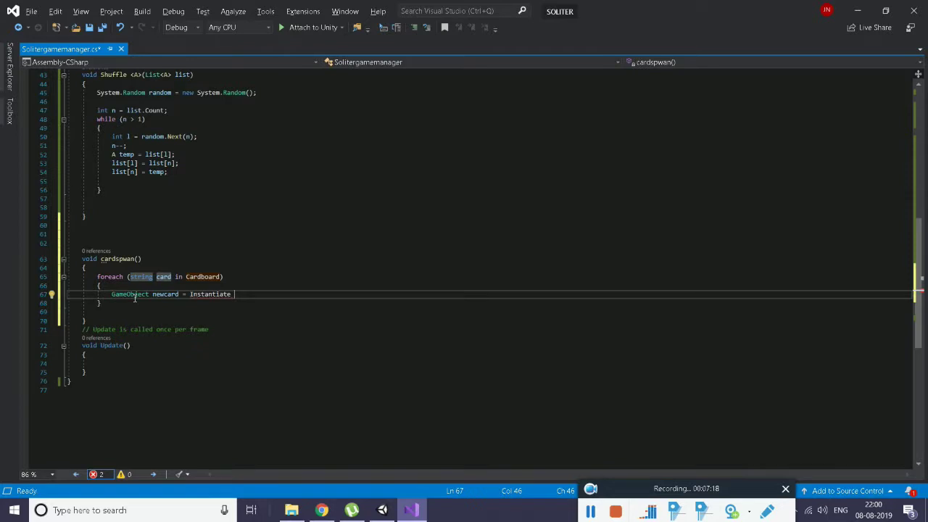
{"action": "type", "text": "("}
{"action": "key", "text": "Left"}
{"action": "mouse_move", "coordinate": [222, 299]}
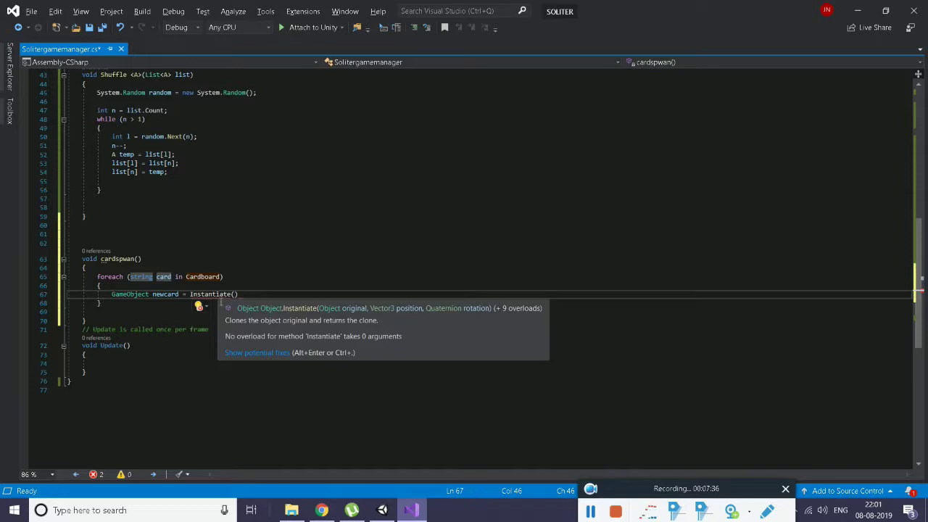
{"action": "key", "text": "Up"}
Pass Cardprefabs, transform.position and Quaternion.identity to Instantiate and end the statement
{"action": "left_click", "coordinate": [238, 296]}
{"action": "scroll", "coordinate": [304, 326], "scroll_direction": "up", "scroll_amount": 5}
{"action": "scroll", "coordinate": [246, 275], "scroll_direction": "up", "scroll_amount": 10}
{"action": "double_click", "coordinate": [171, 177]}
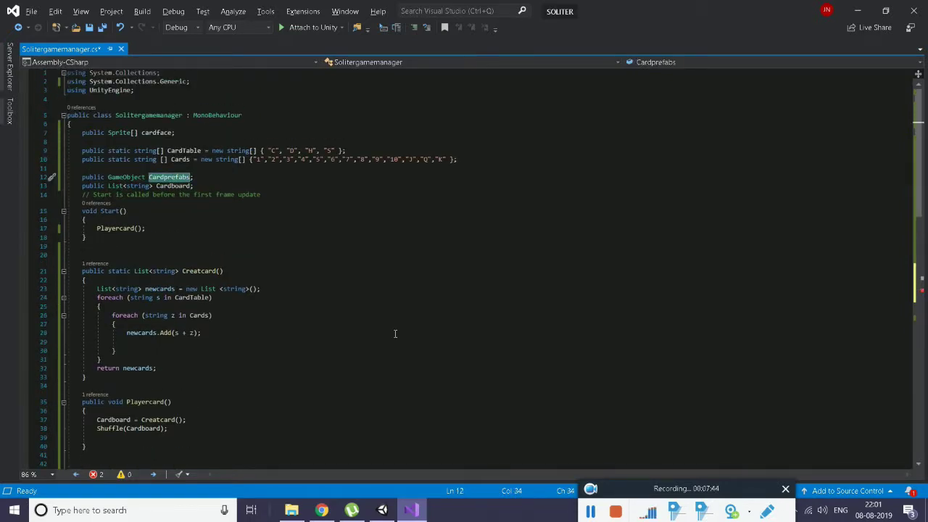
{"action": "scroll", "coordinate": [395, 334], "scroll_direction": "down", "scroll_amount": 5}
{"action": "scroll", "coordinate": [377, 345], "scroll_direction": "down", "scroll_amount": 10}
{"action": "left_click", "coordinate": [246, 279]}
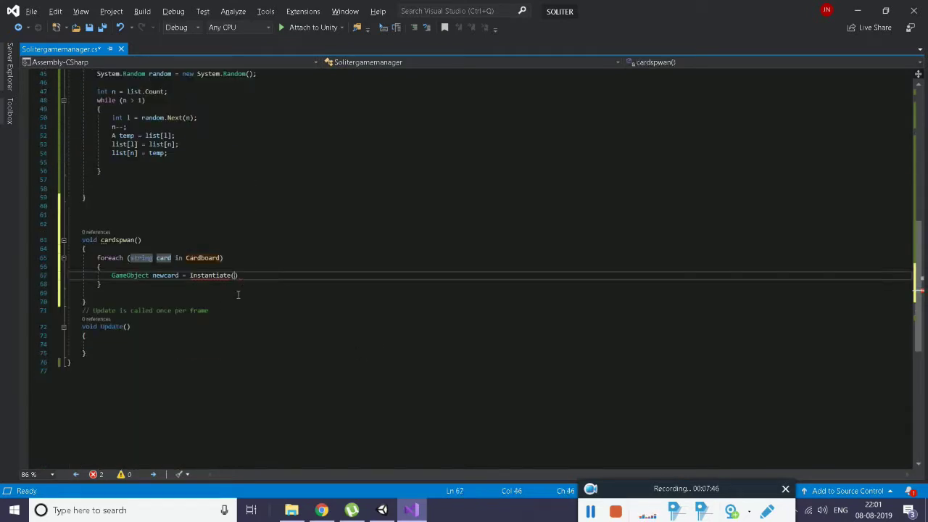
{"action": "type", "text": "Cardprefabs"}
{"action": "type", "text": ","}
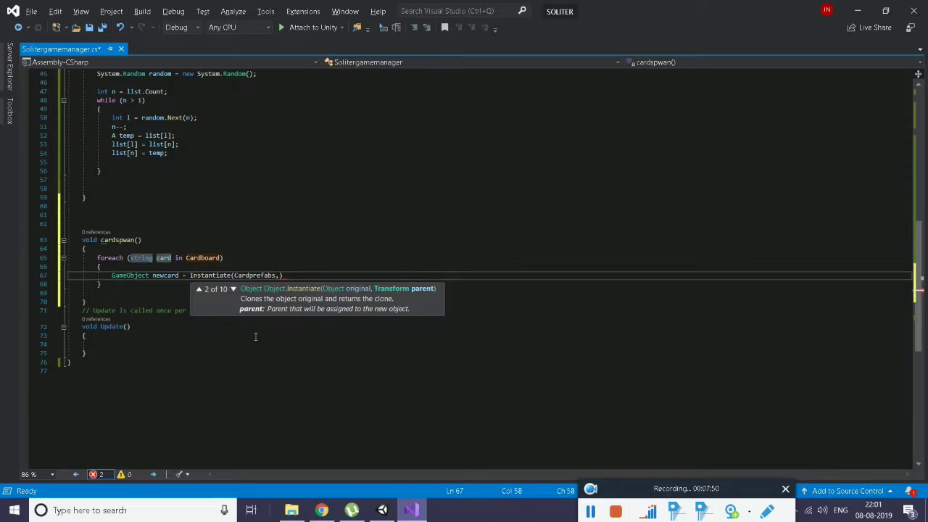
{"action": "type", "text": "transform"}
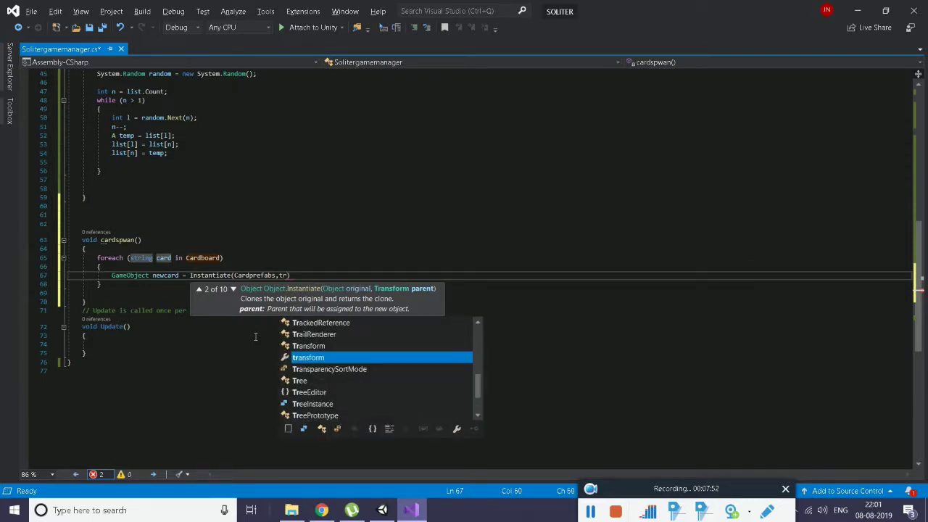
{"action": "type", "text": ".p"}
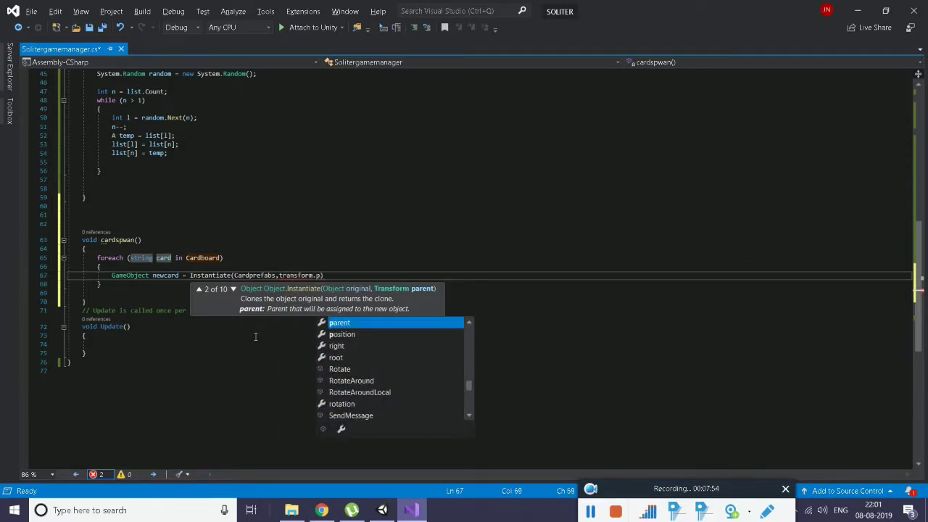
{"action": "type", "text": "osition"}
{"action": "key", "text": "BackSpace"}
{"action": "type", "text": ","}
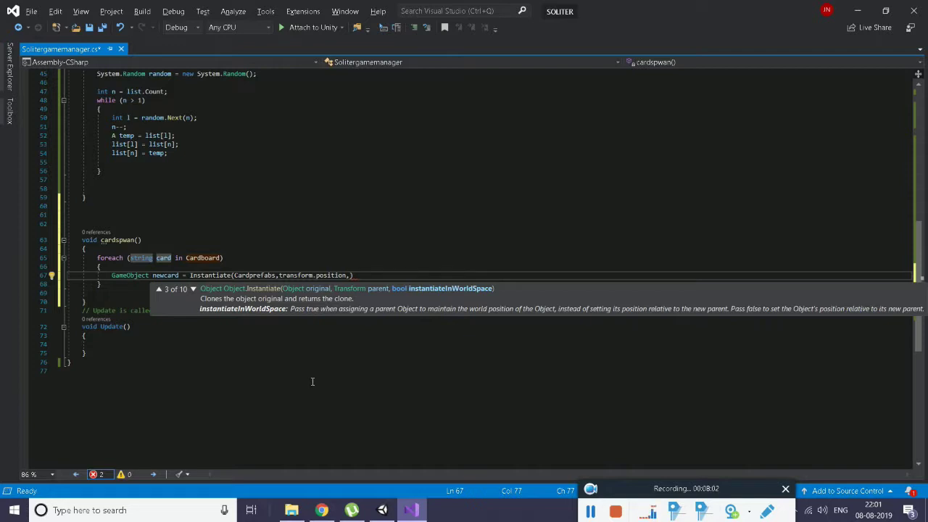
{"action": "type", "text": "q"}
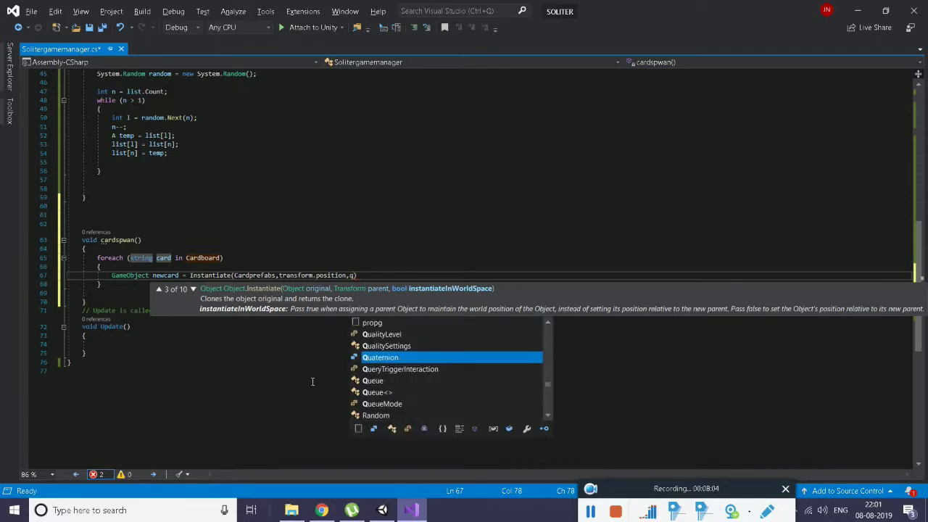
{"action": "type", "text": ".i"}
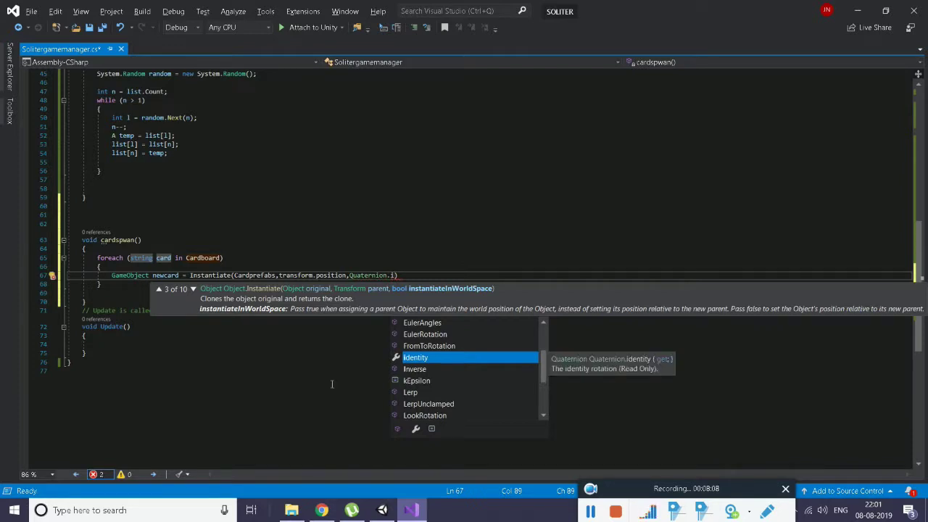
{"action": "key", "text": "Tab"}
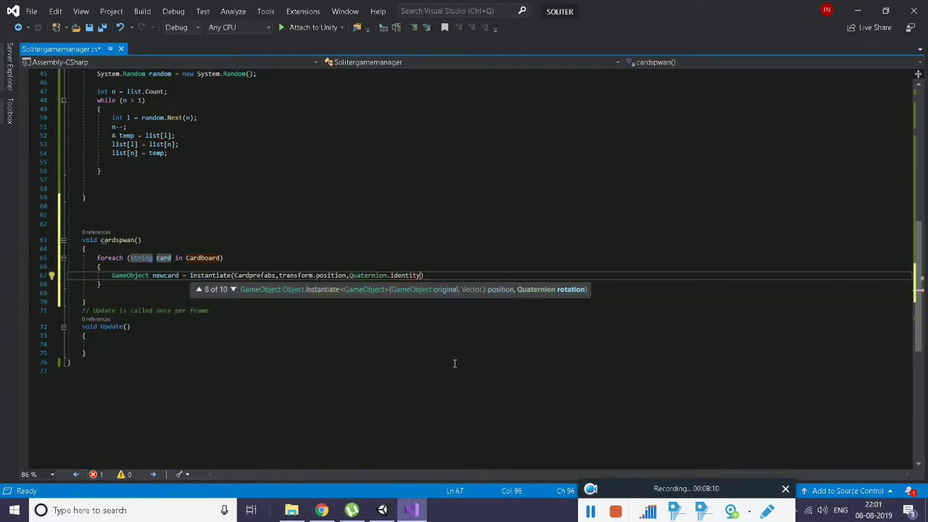
{"action": "type", "text": ");"}
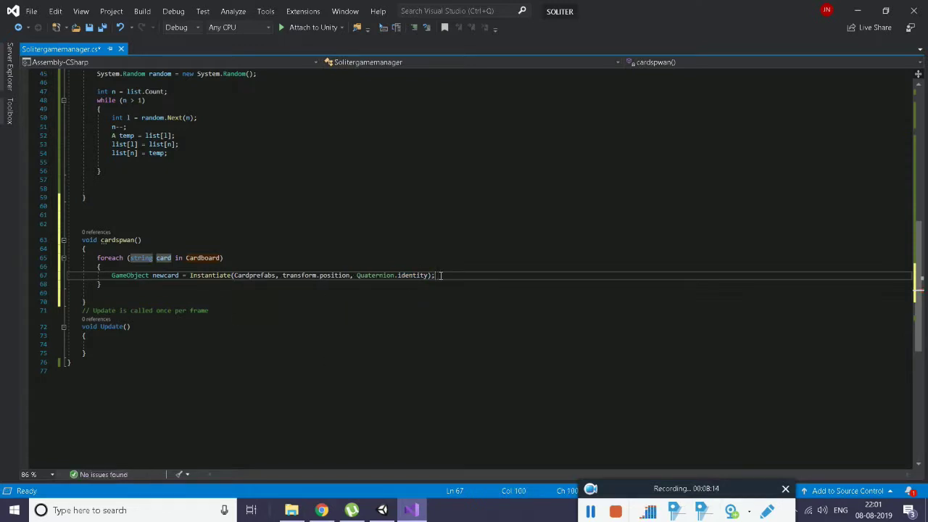
{"action": "key", "text": "Return"}
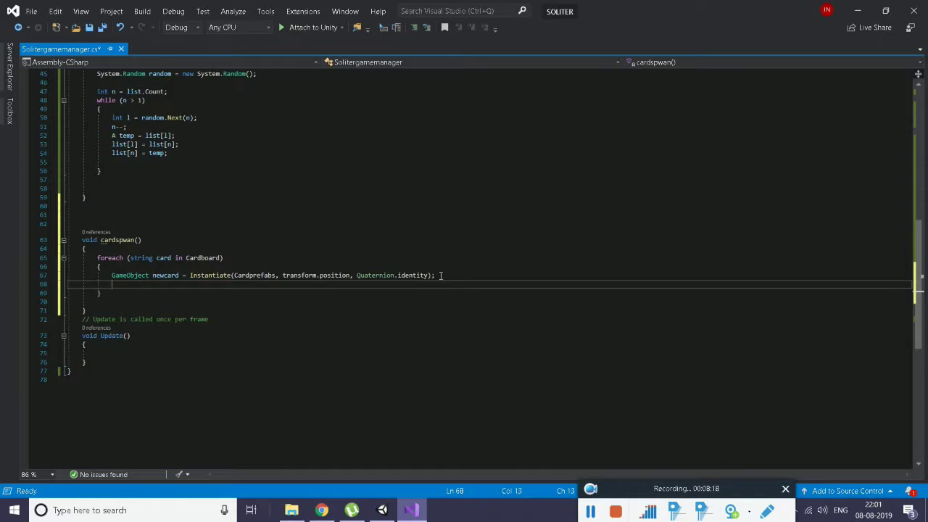
Add newcard.name = card; after the Instantiate line and save Solitergamemanager.cs
{"action": "type", "text": "new"}
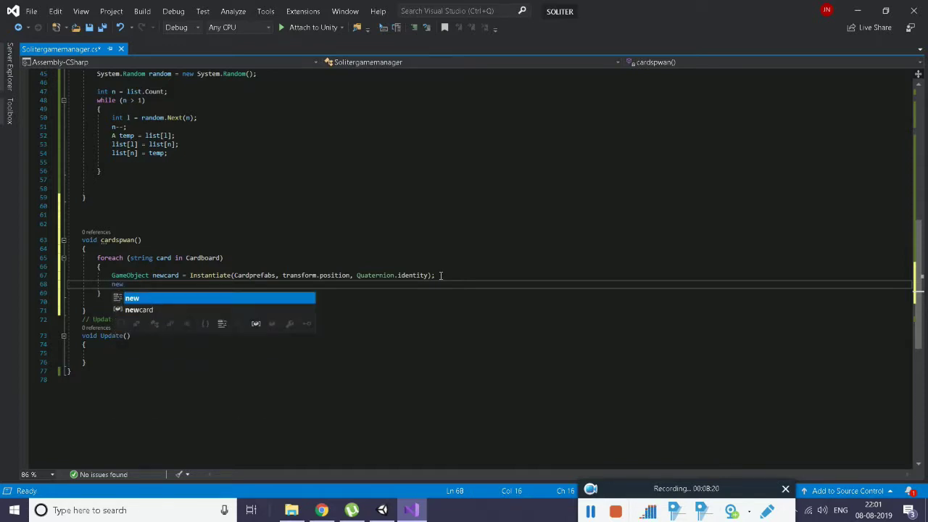
{"action": "type", "text": "card"}
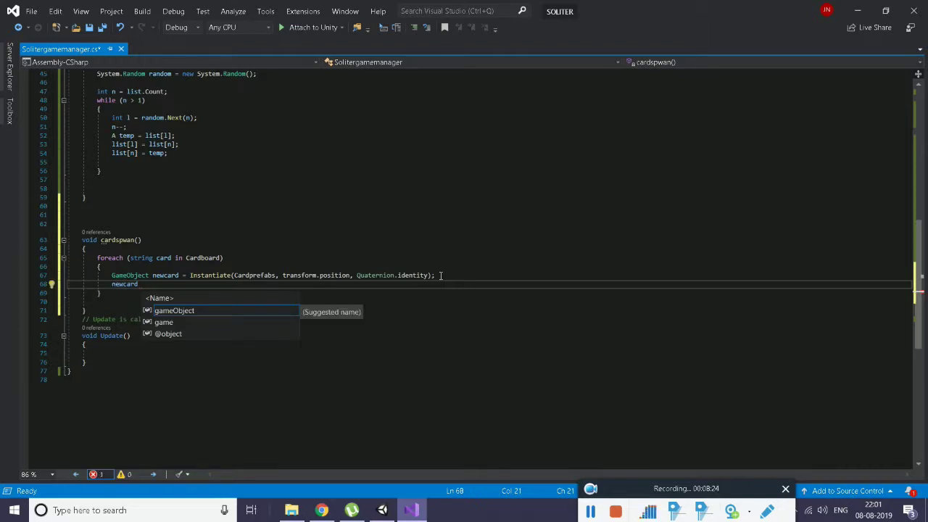
{"action": "key", "text": "BackSpace"}
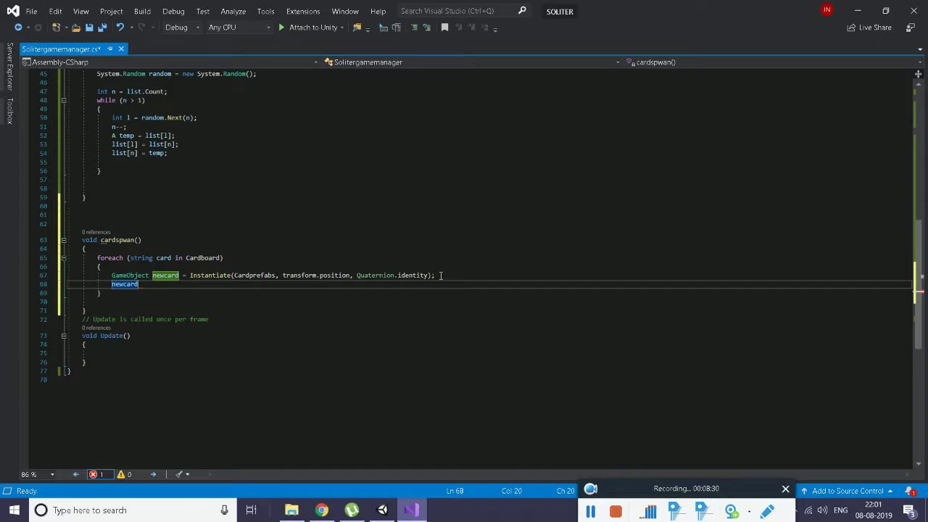
{"action": "scroll", "coordinate": [440, 276], "scroll_direction": "up", "scroll_amount": 4}
{"action": "scroll", "coordinate": [440, 276], "scroll_direction": "up", "scroll_amount": 10}
{"action": "scroll", "coordinate": [184, 186], "scroll_direction": "up", "scroll_amount": 2}
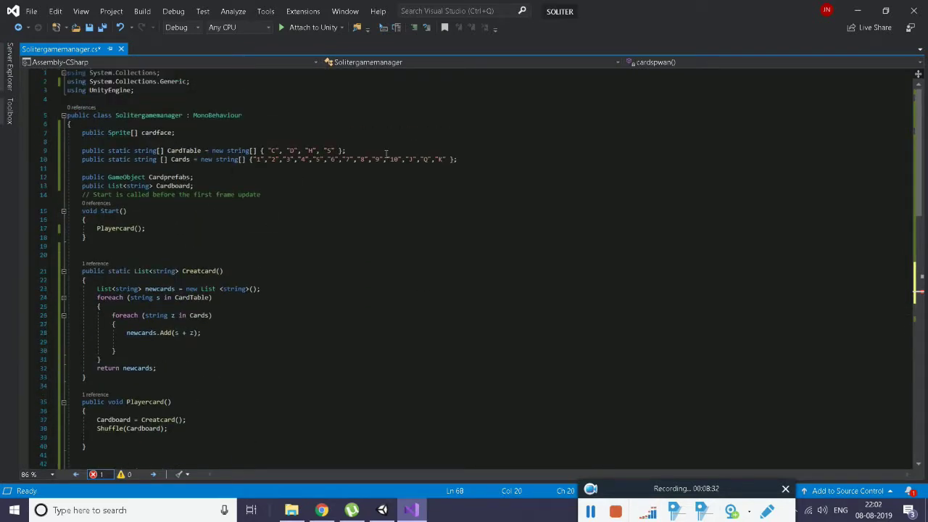
{"action": "scroll", "coordinate": [208, 299], "scroll_direction": "down", "scroll_amount": 2}
{"action": "scroll", "coordinate": [208, 299], "scroll_direction": "down", "scroll_amount": 7}
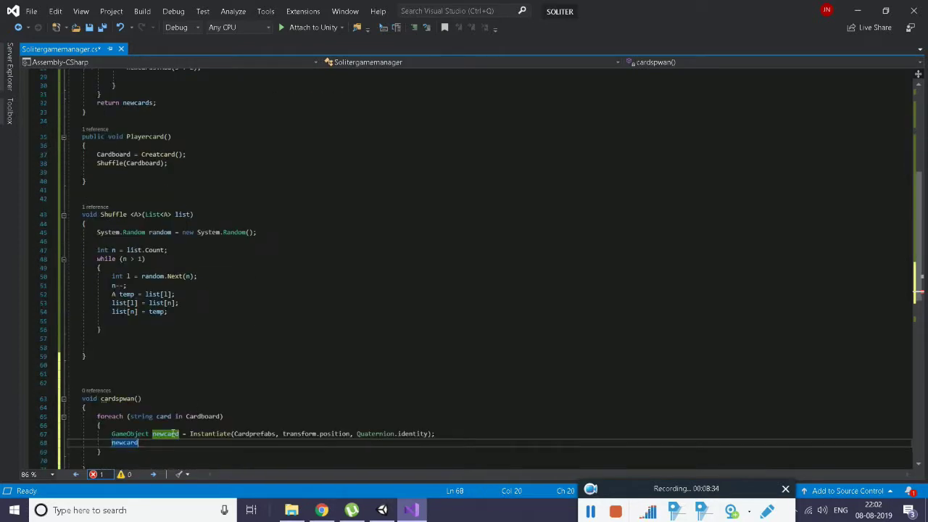
{"action": "scroll", "coordinate": [154, 434], "scroll_direction": "down", "scroll_amount": 1}
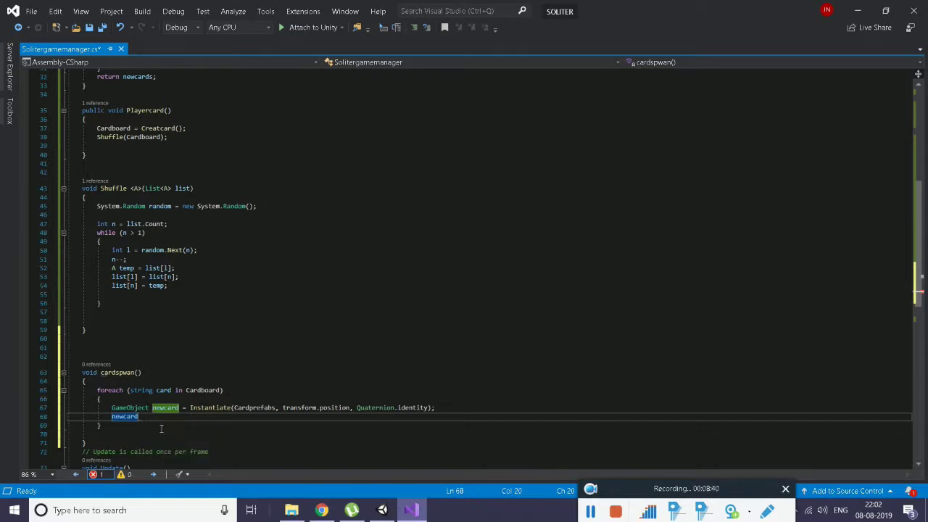
{"action": "type", "text": "."}
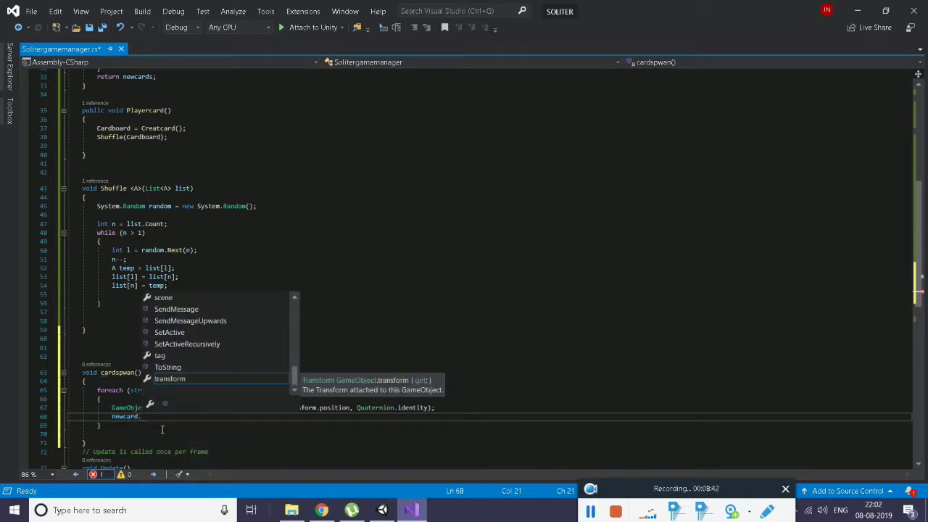
{"action": "type", "text": "na"}
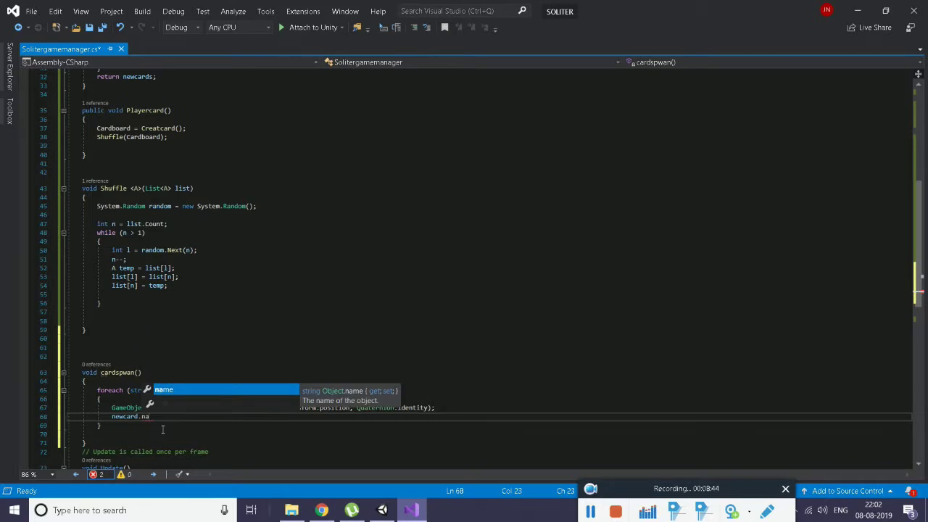
{"action": "type", "text": "me = "}
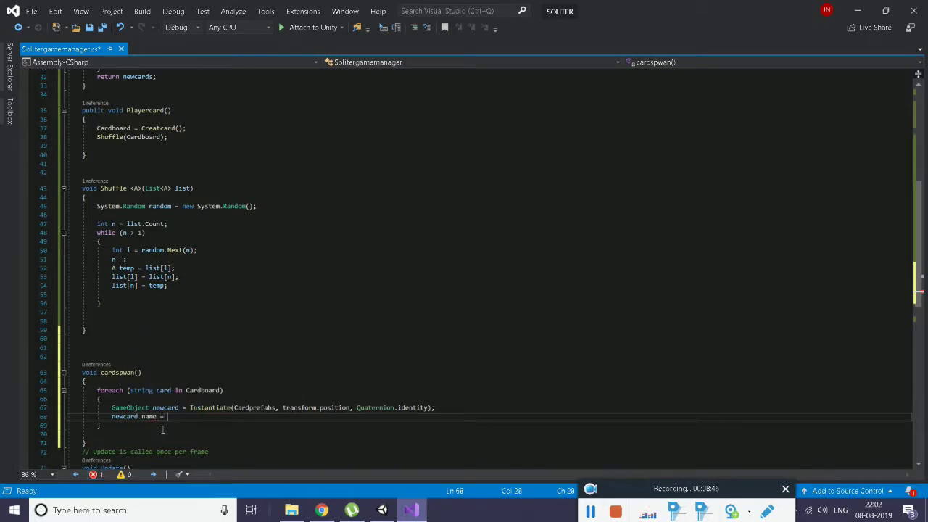
{"action": "type", "text": "card"}
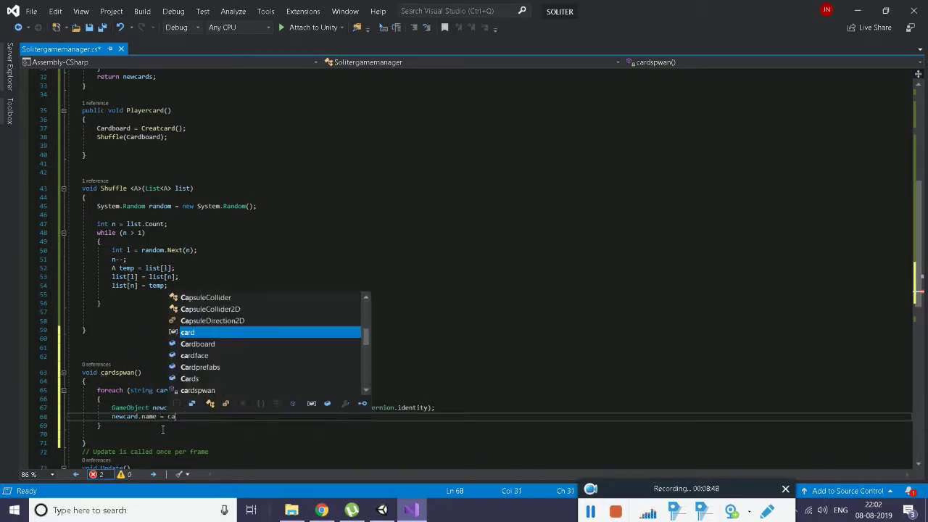
{"action": "type", "text": ";"}
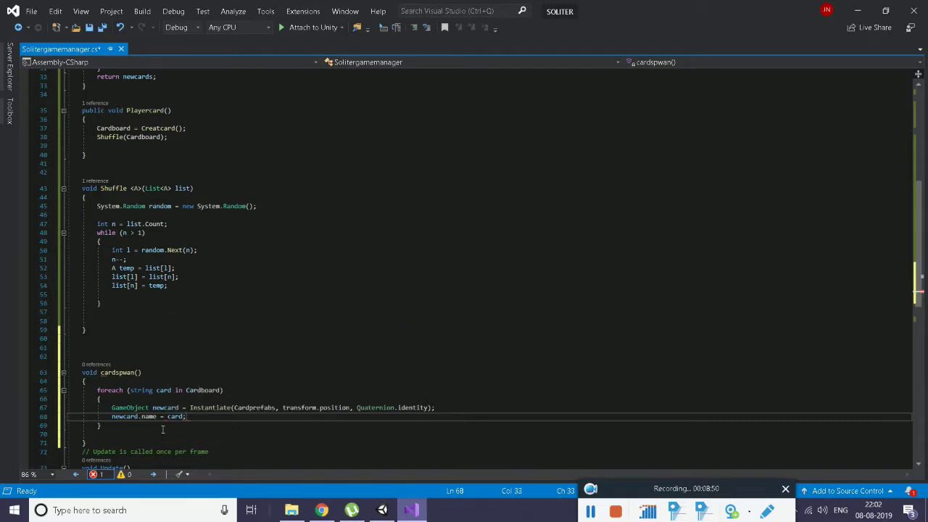
{"action": "key", "text": "ctrl+s"}
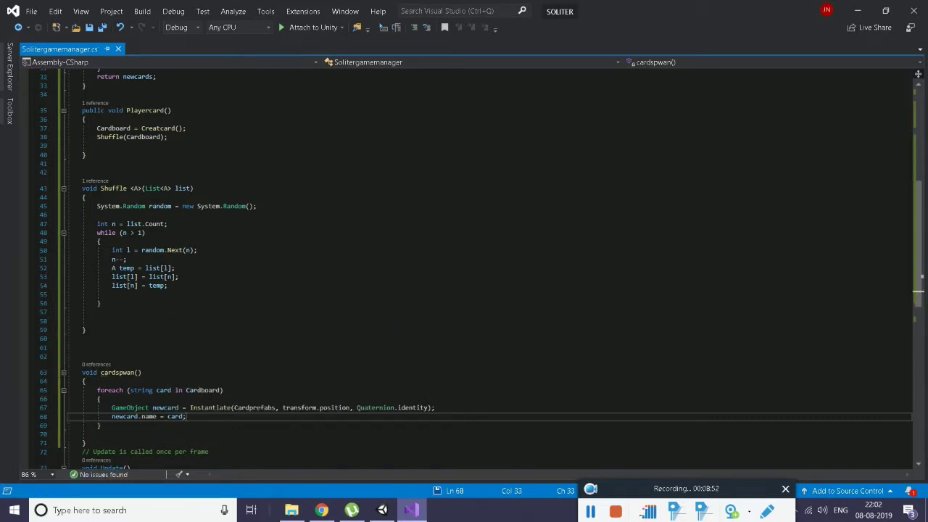
{"action": "double_click", "coordinate": [123, 372]}
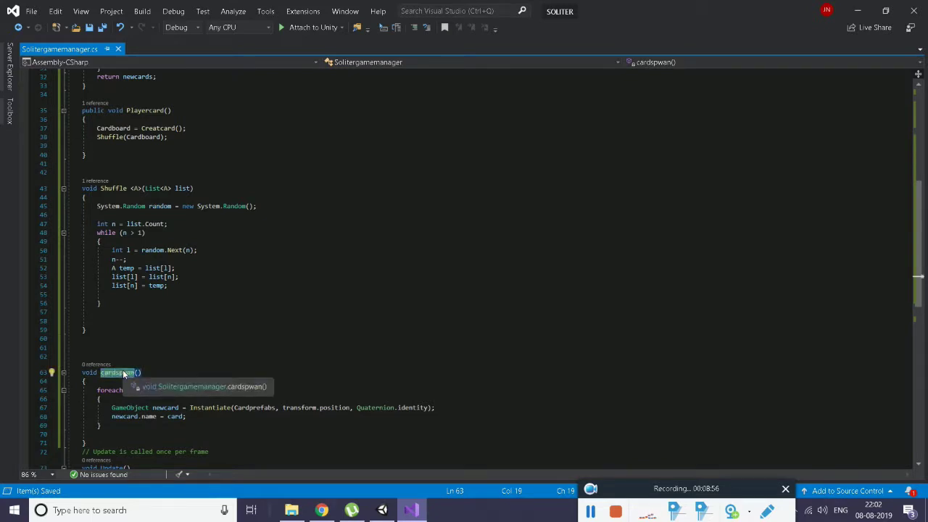
Add a cardspwan(); call in Playercard right after Shuffle(Cardboard)
{"action": "scroll", "coordinate": [124, 372], "scroll_direction": "up", "scroll_amount": 4}
{"action": "scroll", "coordinate": [111, 313], "scroll_direction": "up", "scroll_amount": 2}
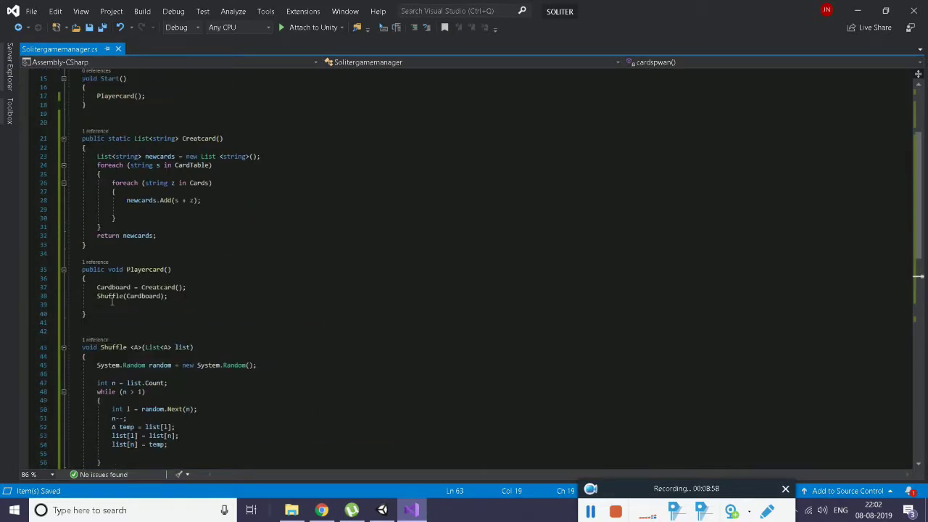
{"action": "scroll", "coordinate": [211, 296], "scroll_direction": "up", "scroll_amount": 2}
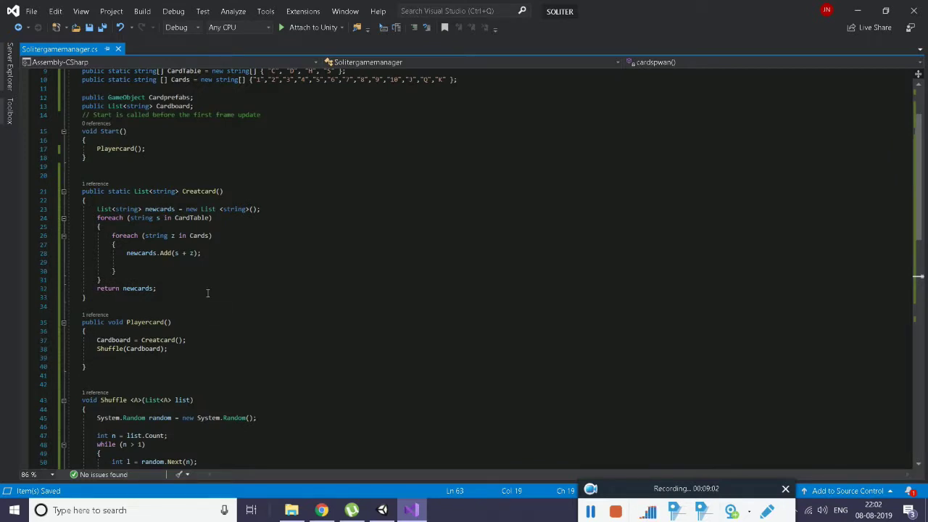
{"action": "scroll", "coordinate": [168, 295], "scroll_direction": "down", "scroll_amount": 1}
{"action": "scroll", "coordinate": [168, 296], "scroll_direction": "down", "scroll_amount": 1}
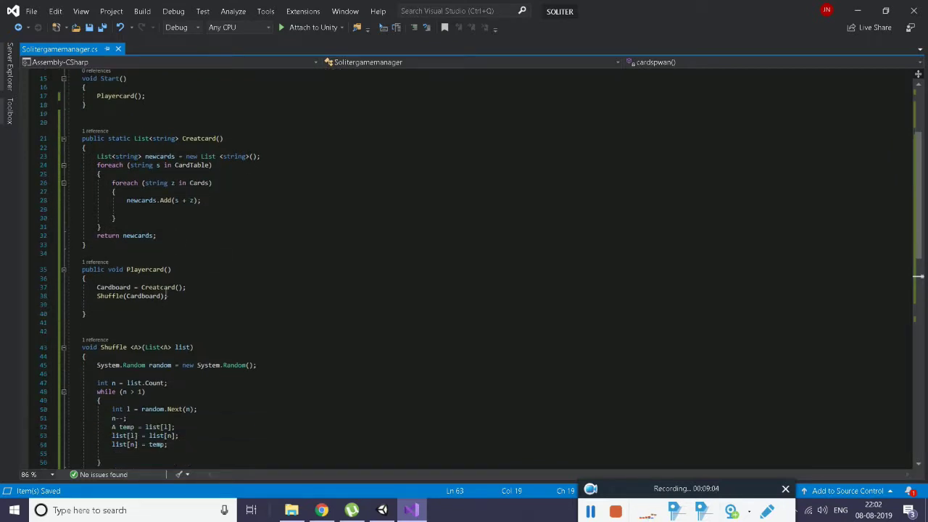
{"action": "left_click", "coordinate": [132, 308]}
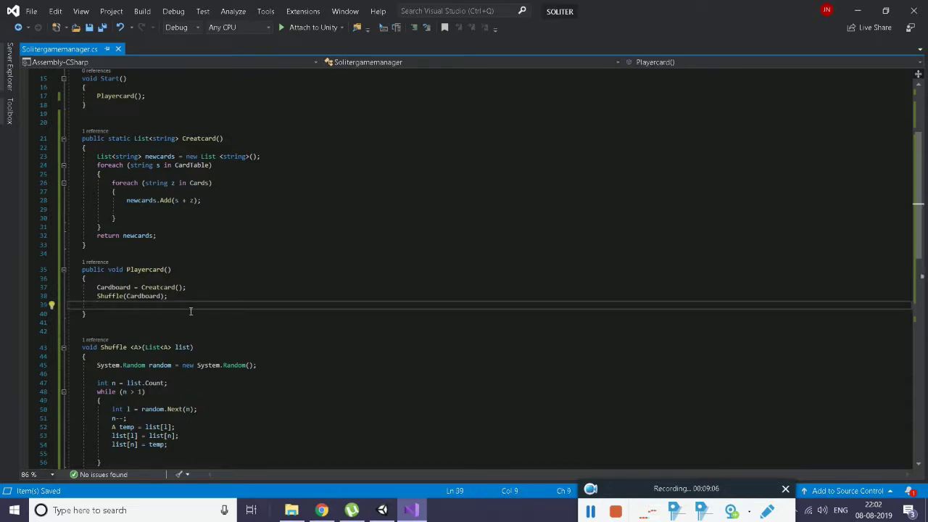
{"action": "key", "text": "Return"}
{"action": "type", "text": "cardspwan();"}
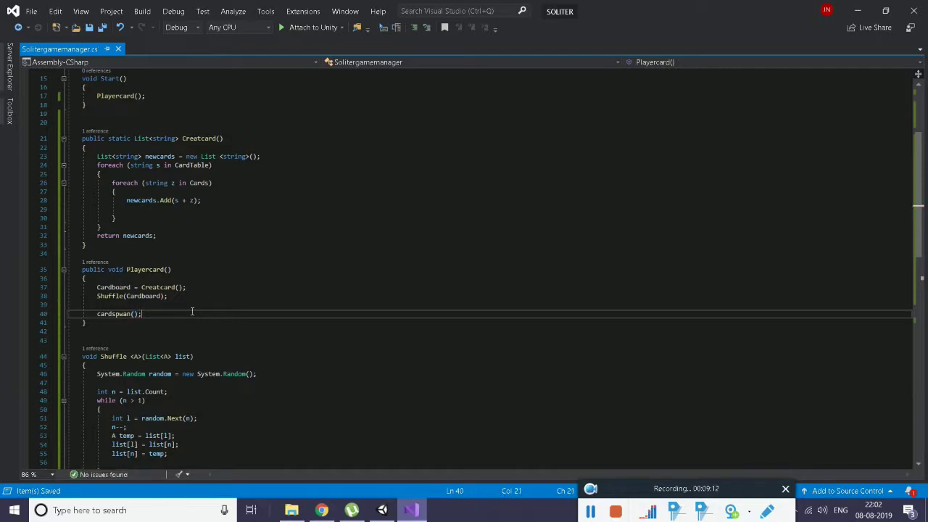
{"action": "left_click", "coordinate": [383, 510]}
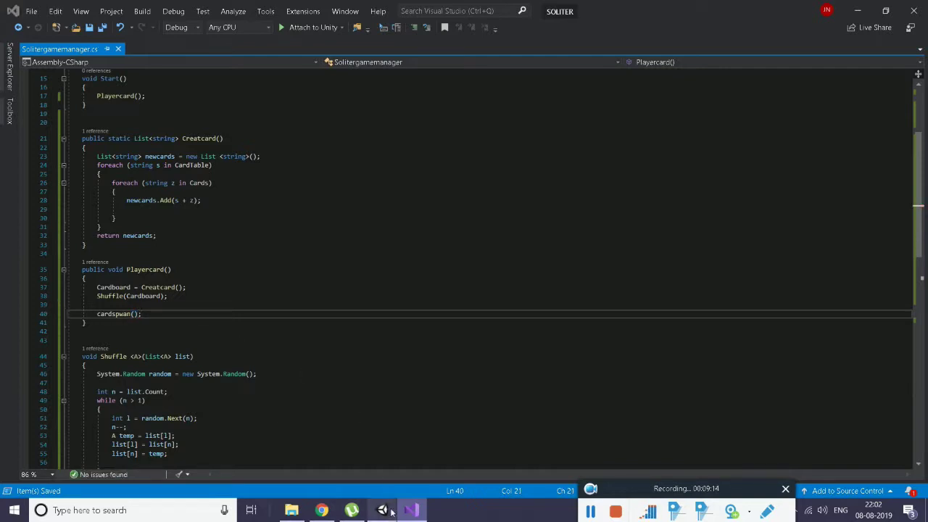
{"action": "mouse_move", "coordinate": [385, 512]}
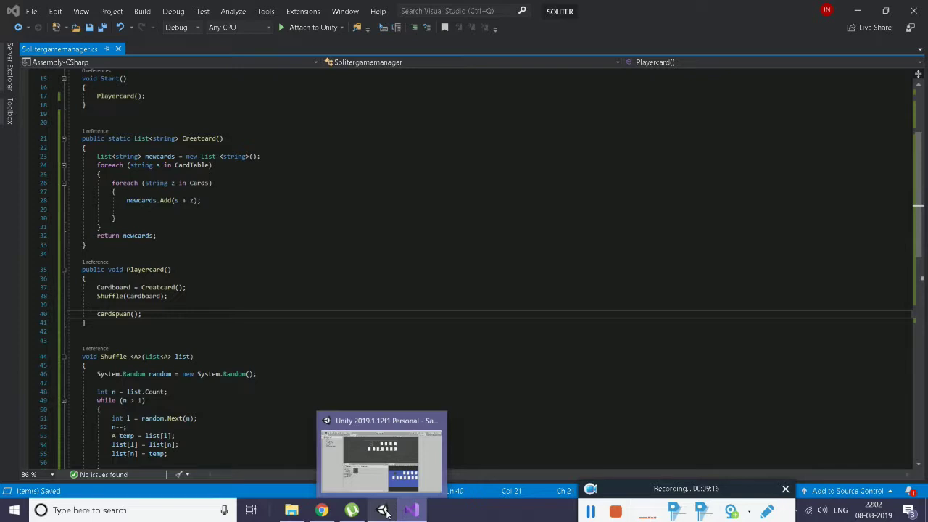
Put the CHOICE CARD prefab in SoliterGamemanager's Cardprefabs field and enter Play mode
{"action": "left_click", "coordinate": [385, 512]}
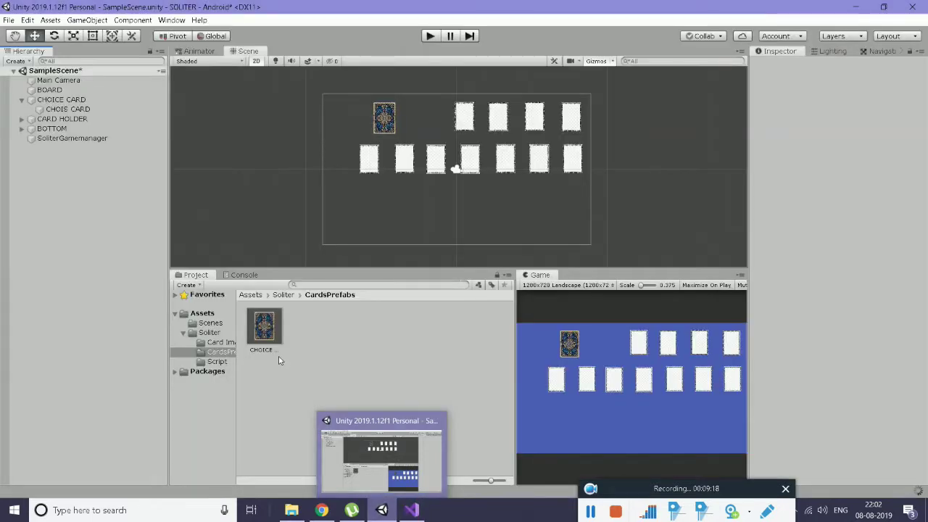
{"action": "left_click", "coordinate": [89, 140]}
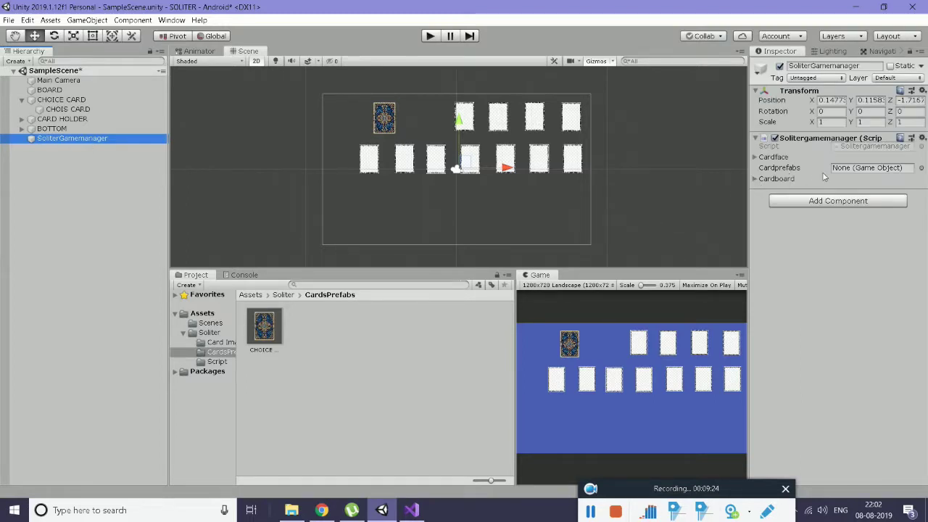
{"action": "left_click", "coordinate": [269, 335]}
{"action": "left_click_drag", "start_coordinate": [269, 335], "coordinate": [872, 170]}
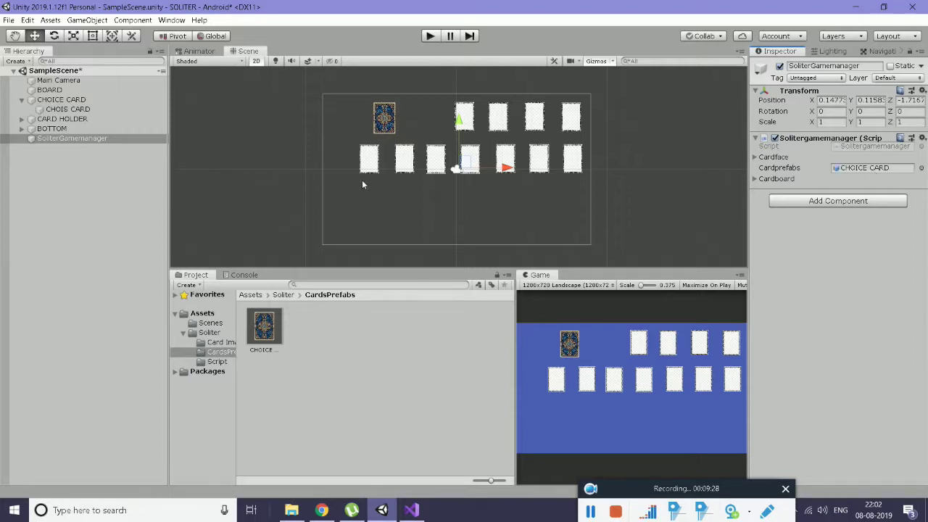
{"action": "left_click", "coordinate": [430, 37]}
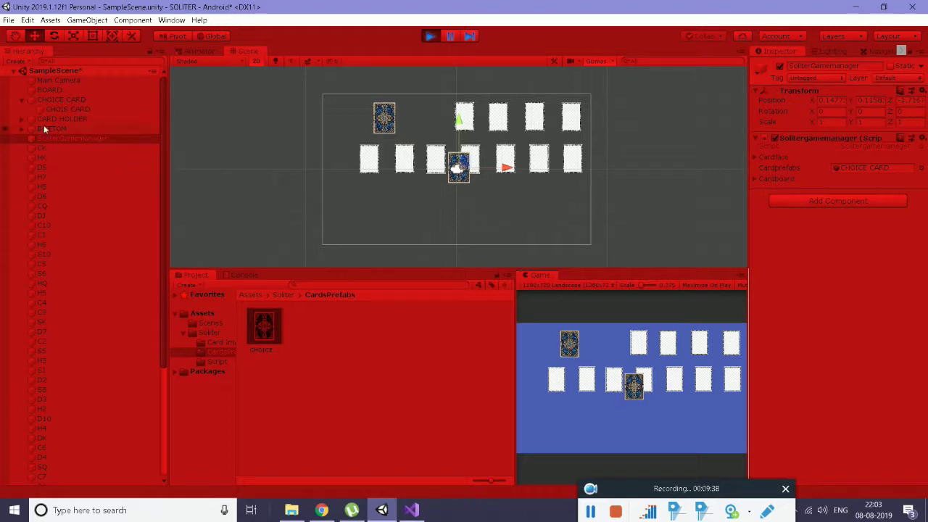
Inspect the spawned card objects in the Hierarchy, including S6, S10, D6 and C4
{"action": "left_click", "coordinate": [45, 148]}
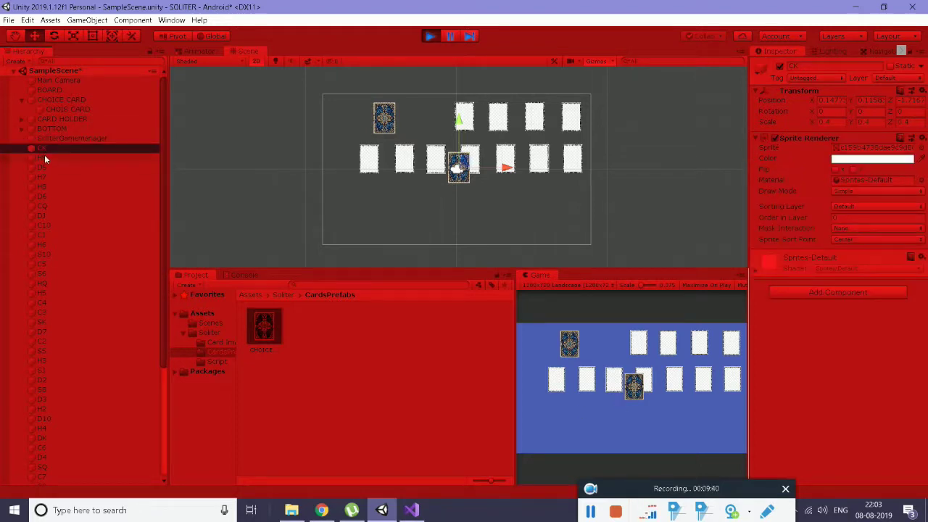
{"action": "left_click", "coordinate": [44, 157]}
{"action": "left_click", "coordinate": [43, 166]}
{"action": "left_click", "coordinate": [41, 177]}
{"action": "left_click", "coordinate": [37, 196]}
{"action": "left_click", "coordinate": [34, 215]}
{"action": "left_click", "coordinate": [32, 245]}
{"action": "left_click", "coordinate": [29, 274]}
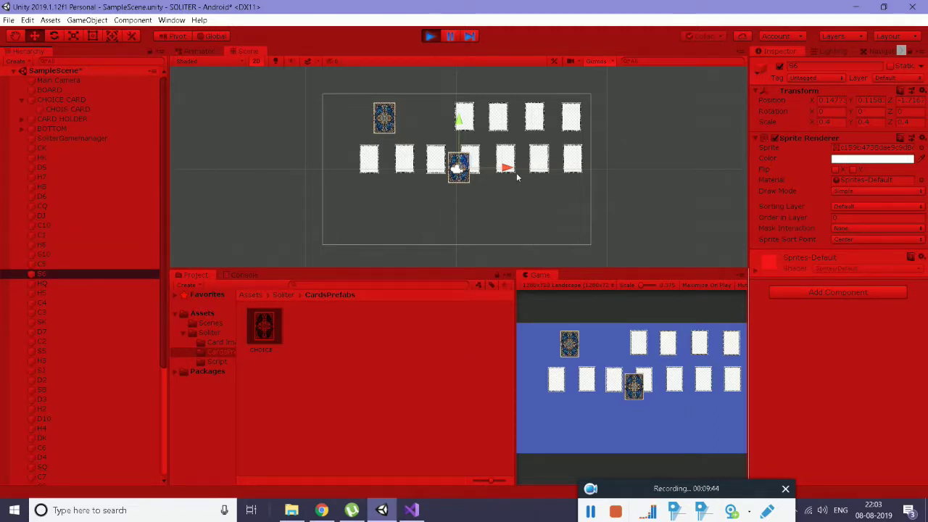
{"action": "left_click", "coordinate": [57, 259]}
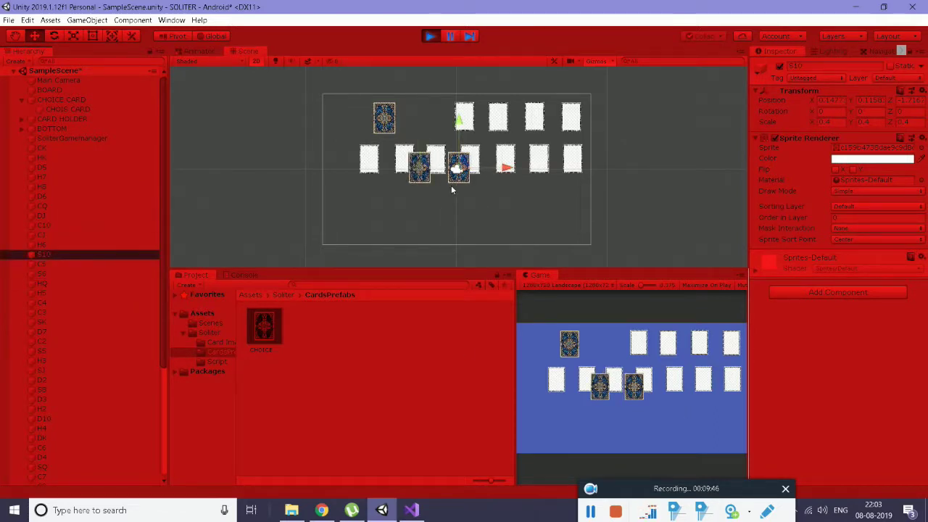
{"action": "left_click", "coordinate": [62, 197]}
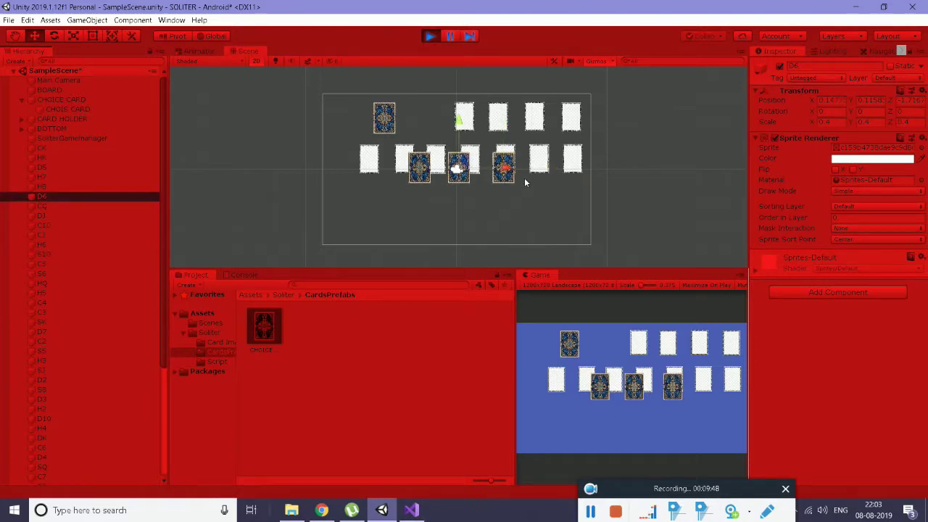
{"action": "left_click", "coordinate": [35, 246]}
{"action": "left_click", "coordinate": [130, 303]}
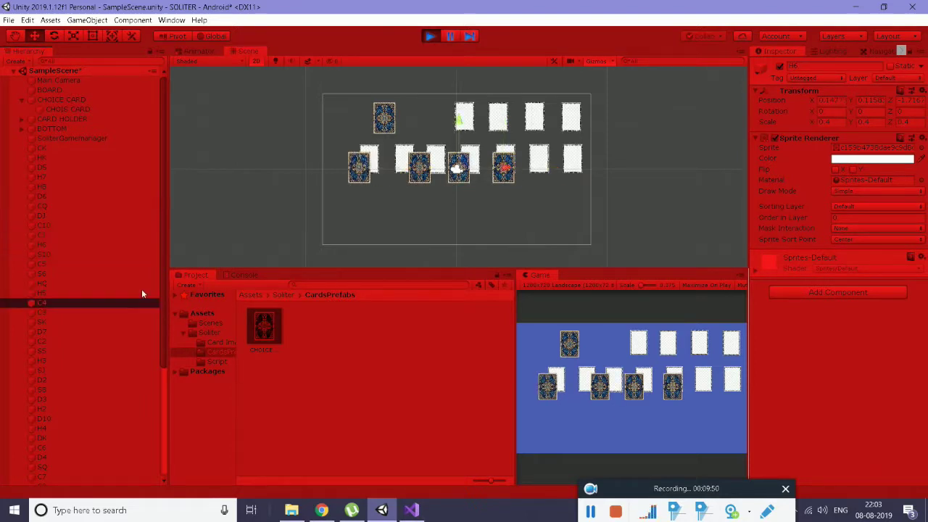
Drag the S5 card out to the right, then stop Play mode
{"action": "left_click", "coordinate": [57, 351]}
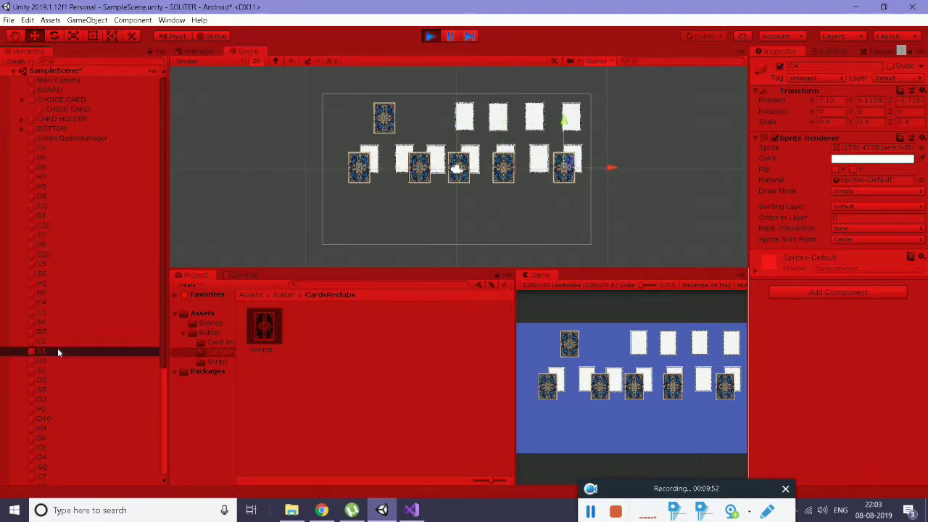
{"action": "left_click_drag", "start_coordinate": [519, 172], "coordinate": [622, 169]}
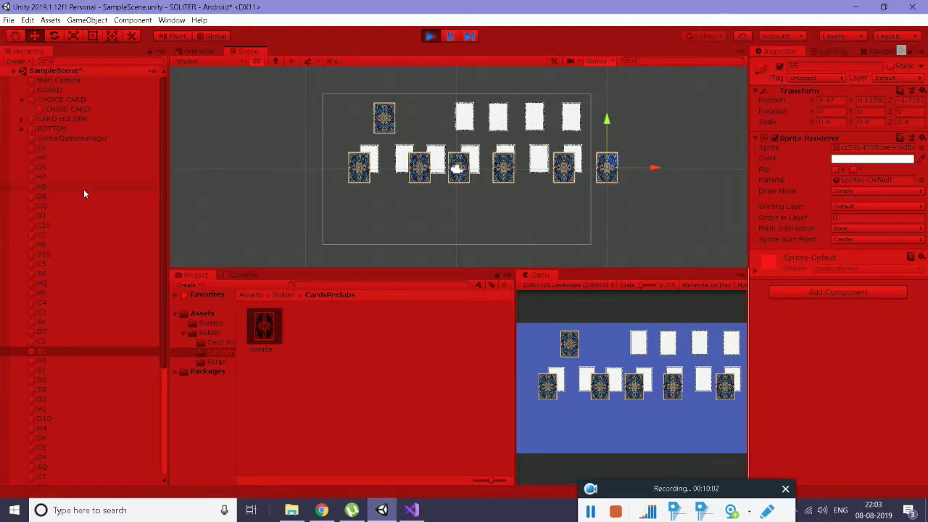
{"action": "scroll", "coordinate": [94, 234], "scroll_direction": "down", "scroll_amount": 5}
{"action": "scroll", "coordinate": [95, 249], "scroll_direction": "up", "scroll_amount": 5}
{"action": "left_click", "coordinate": [429, 36]}
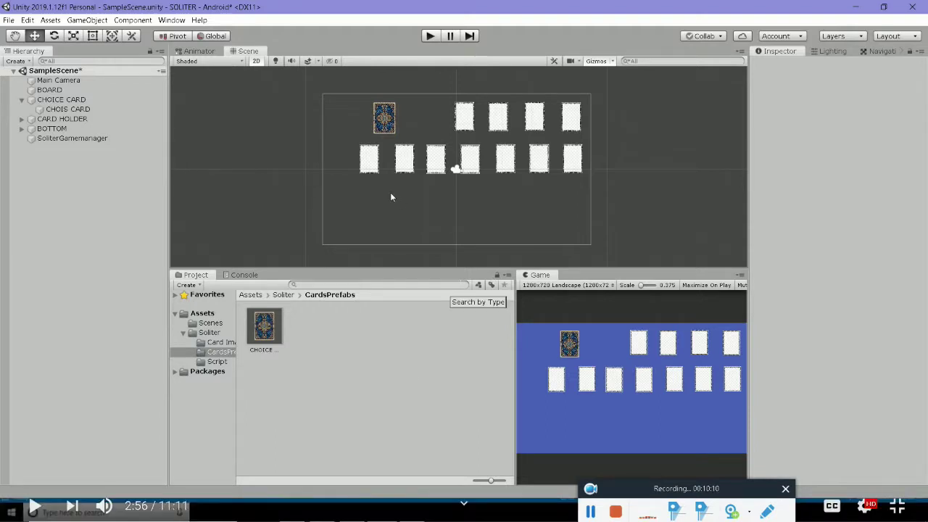
Run the scene again, select cards in the spawned stack, then stop
{"action": "left_click", "coordinate": [430, 35]}
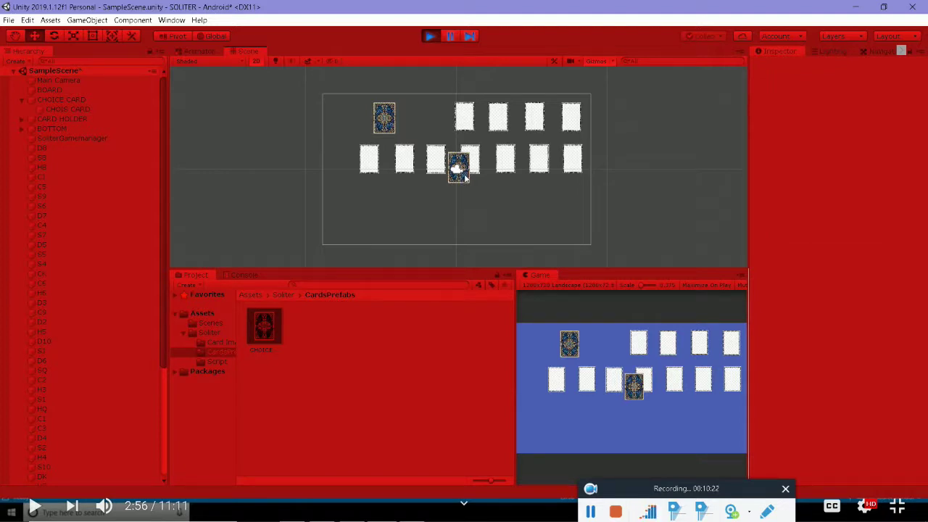
{"action": "scroll", "coordinate": [440, 174], "scroll_direction": "up", "scroll_amount": 2}
{"action": "scroll", "coordinate": [440, 174], "scroll_direction": "up", "scroll_amount": 2}
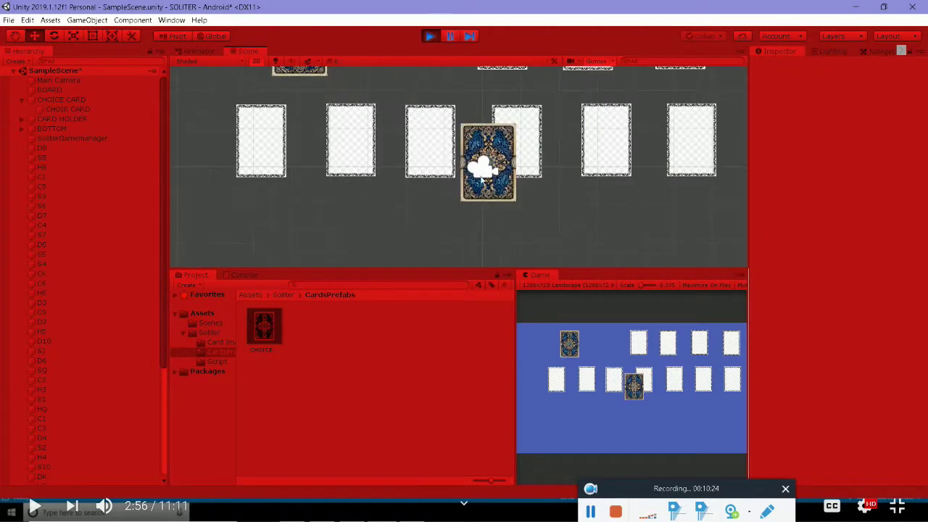
{"action": "left_click", "coordinate": [484, 181]}
{"action": "left_click", "coordinate": [490, 127]}
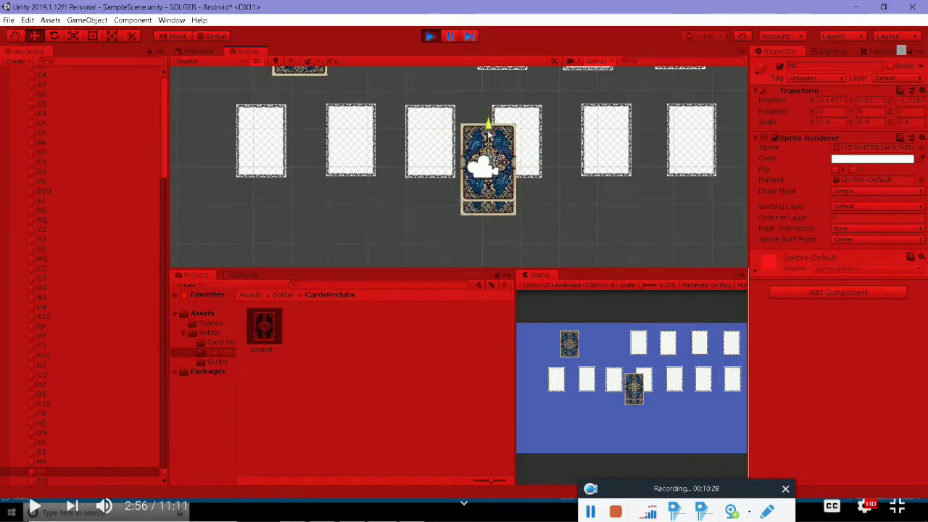
{"action": "left_click", "coordinate": [495, 134]}
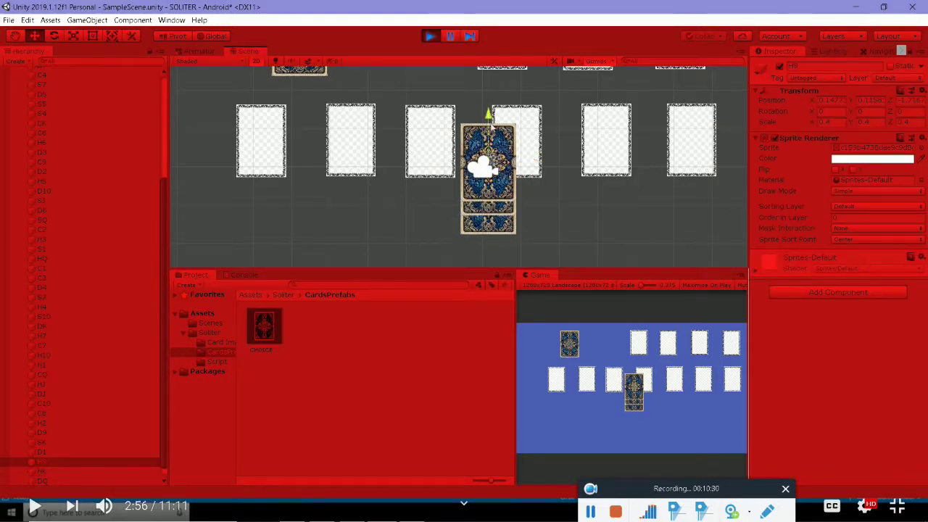
{"action": "scroll", "coordinate": [489, 185], "scroll_direction": "down", "scroll_amount": 2}
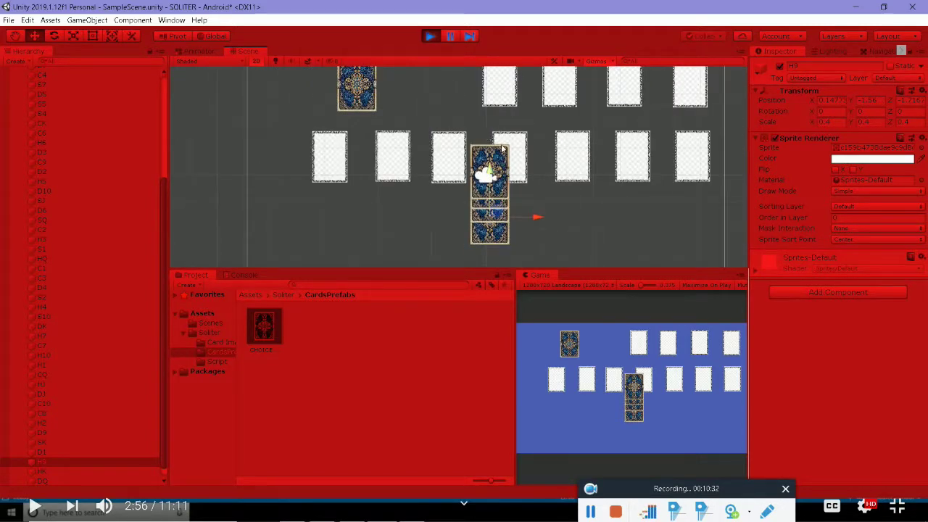
{"action": "left_click", "coordinate": [429, 37]}
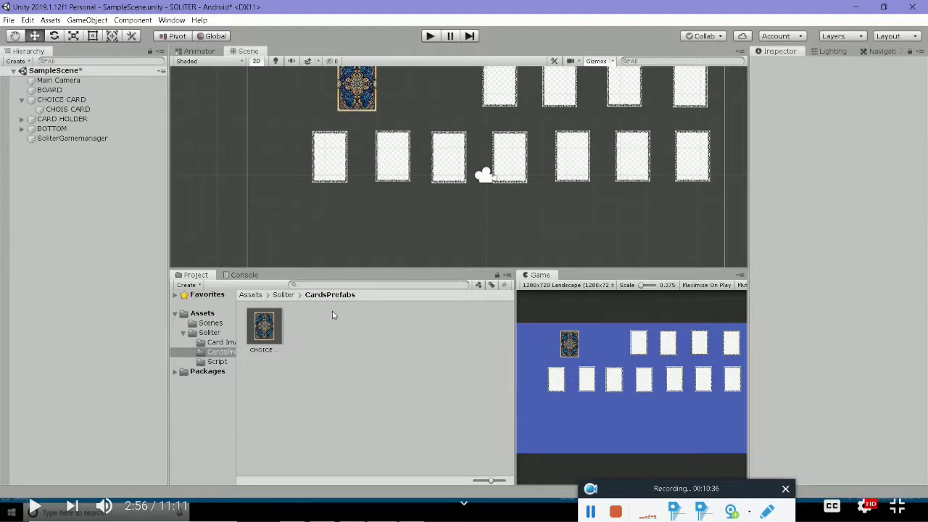
Return to Solitergamemanager.cs in Visual Studio at the cardspwan method
{"action": "key", "text": "alt+Tab"}
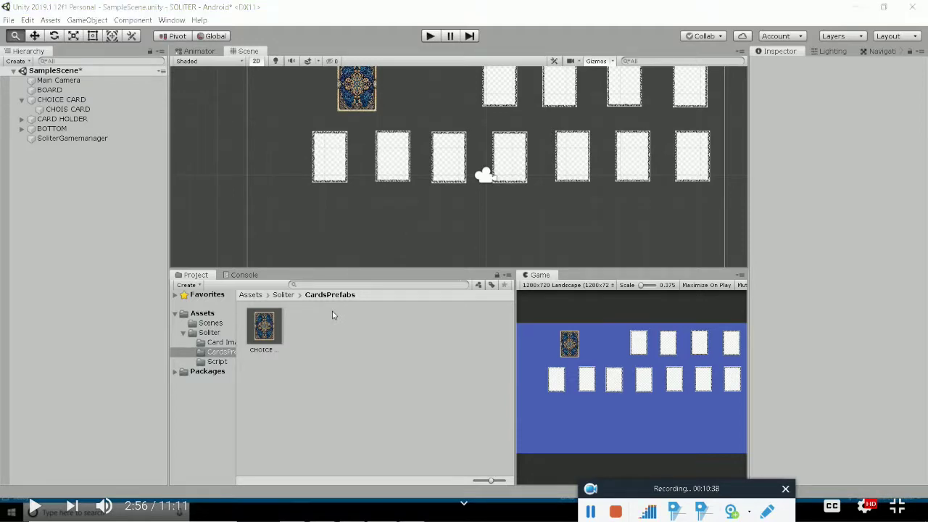
{"action": "scroll", "coordinate": [312, 316], "scroll_direction": "down", "scroll_amount": 8}
{"action": "scroll", "coordinate": [312, 317], "scroll_direction": "down", "scroll_amount": 10}
{"action": "scroll", "coordinate": [311, 316], "scroll_direction": "up", "scroll_amount": 9}
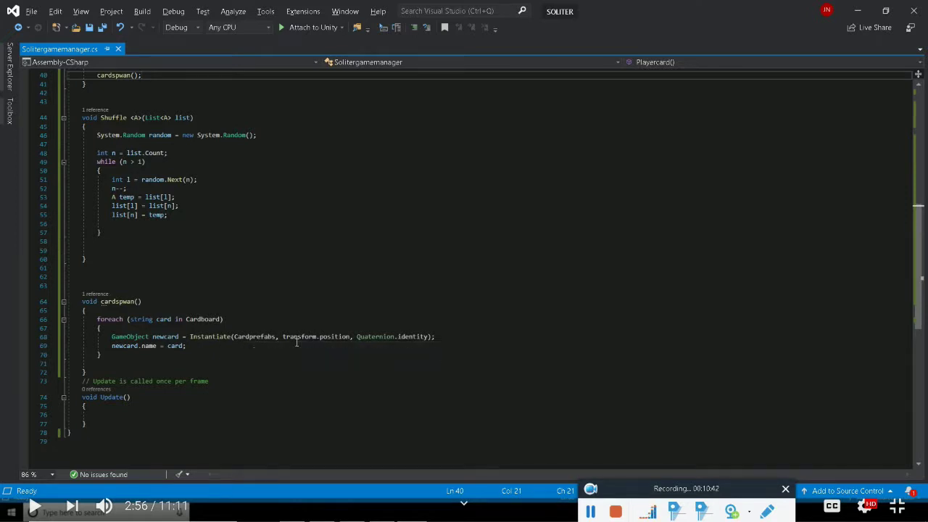
Declare float cardyoffset = 0.0f; and float cardzoffset = 0.3f; at the top of the loop
{"action": "left_click", "coordinate": [280, 329]}
{"action": "key", "text": "Return"}
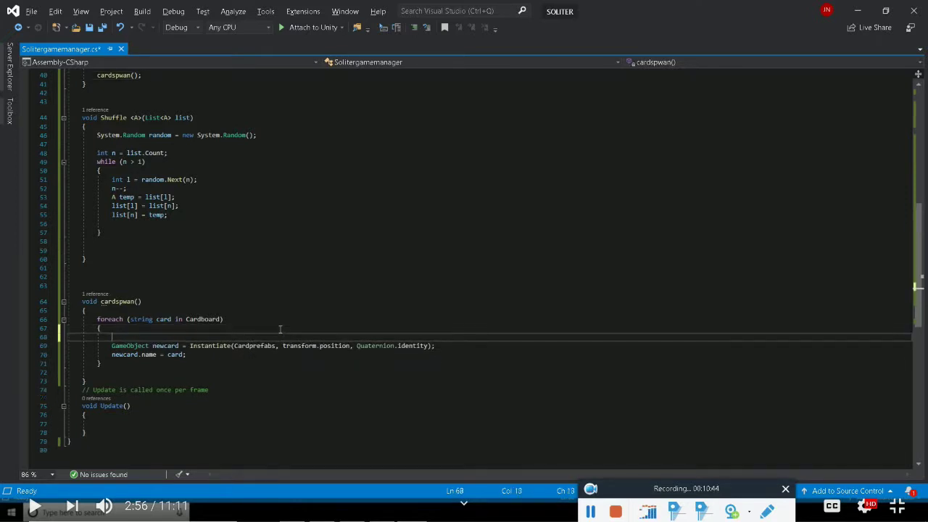
{"action": "type", "text": "float "}
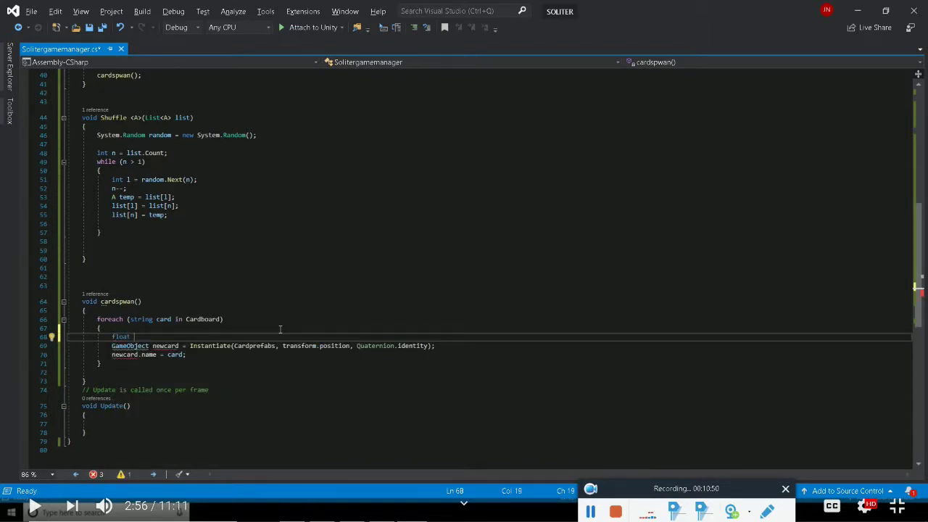
{"action": "type", "text": "cardy"}
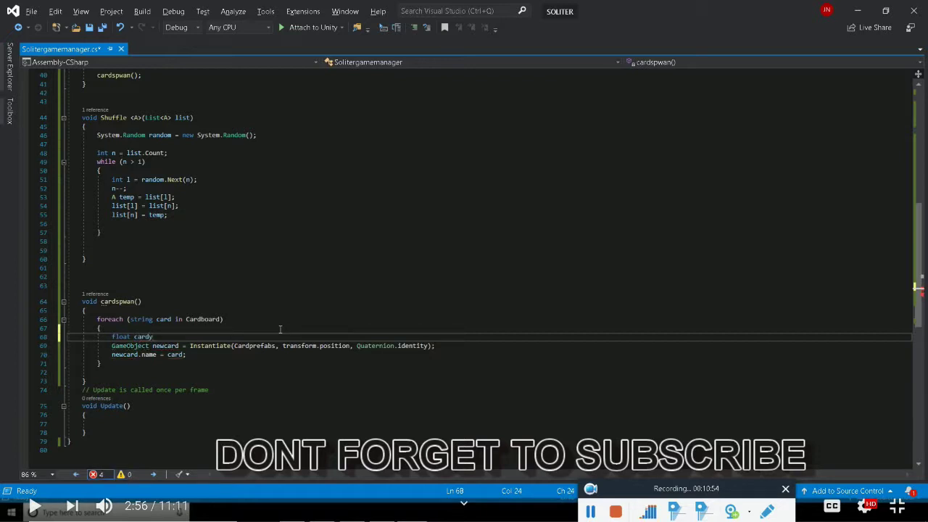
{"action": "type", "text": "o"}
{"action": "type", "text": "ffset = "}
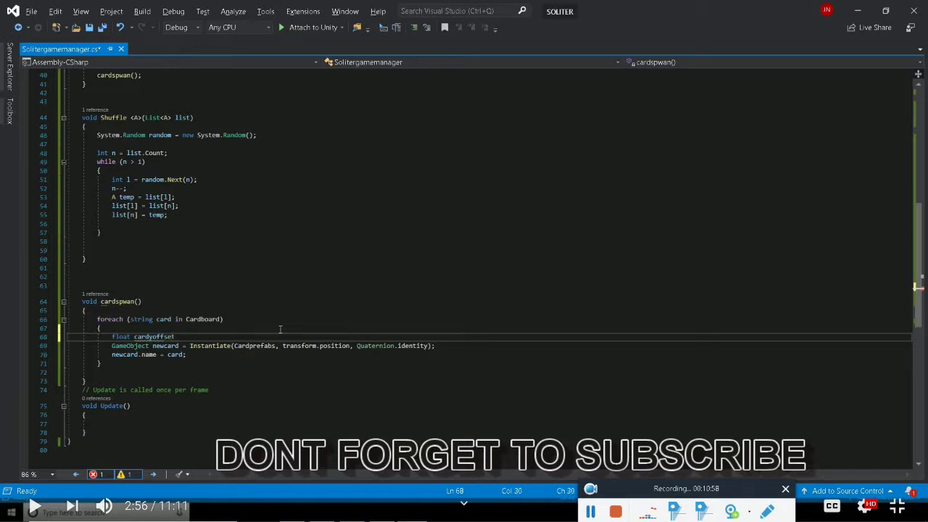
{"action": "type", "text": "0.0"}
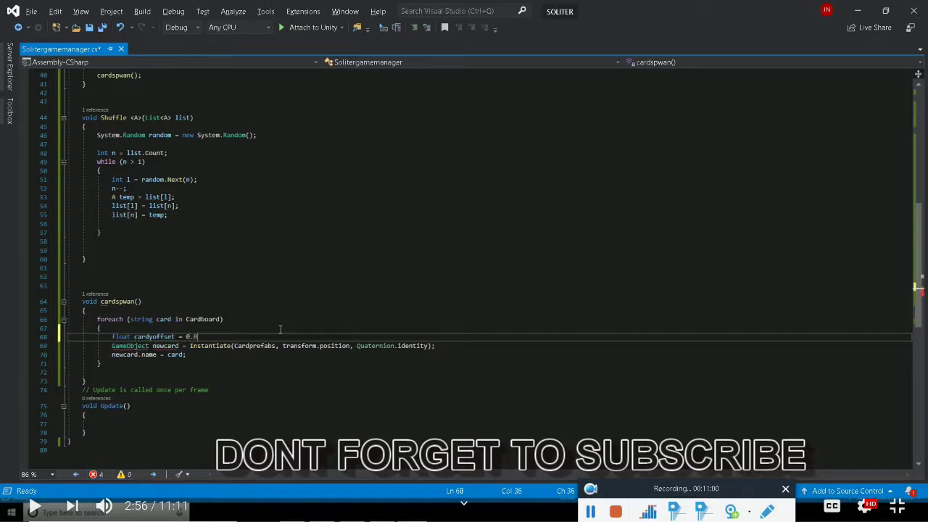
{"action": "type", "text": "f"}
{"action": "key", "text": "Return"}
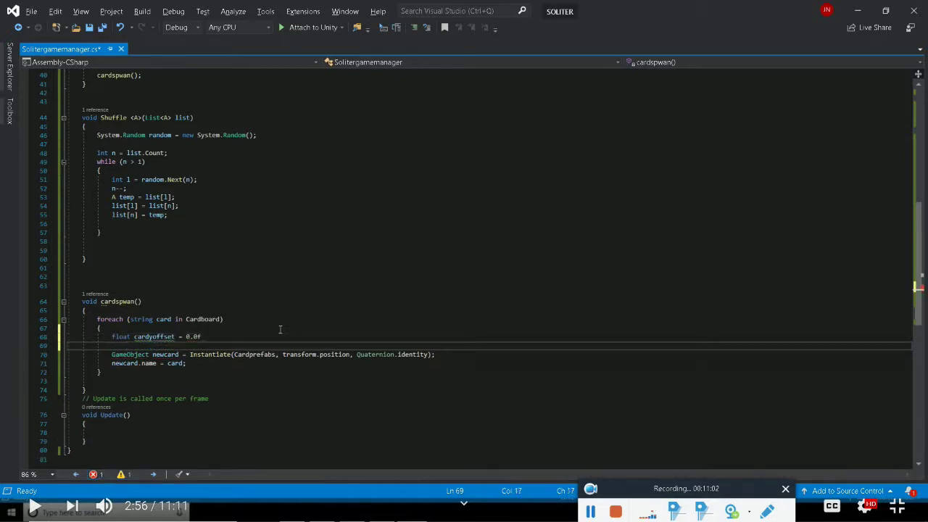
{"action": "type", "text": "float"}
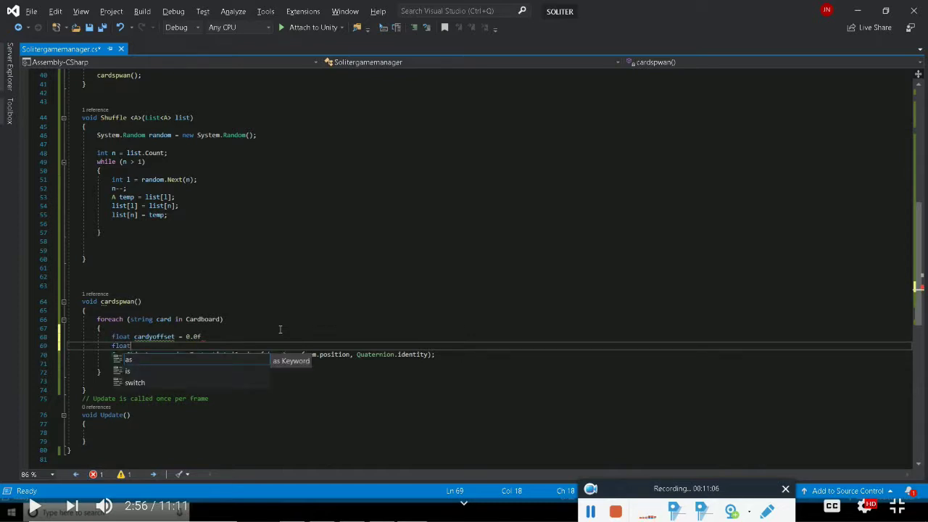
{"action": "type", "text": " cardzoffset = "}
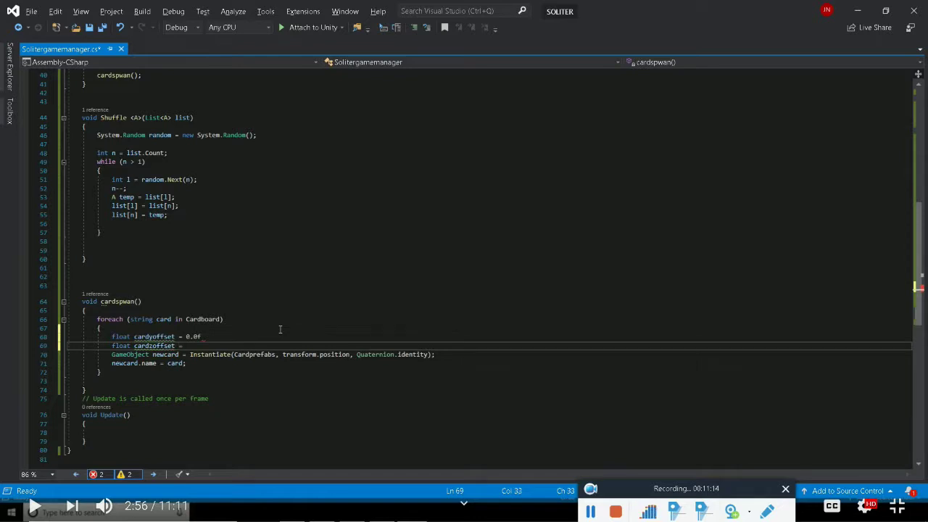
{"action": "type", "text": "0.0"}
{"action": "key", "text": "BackSpace"}
{"action": "type", "text": "3"}
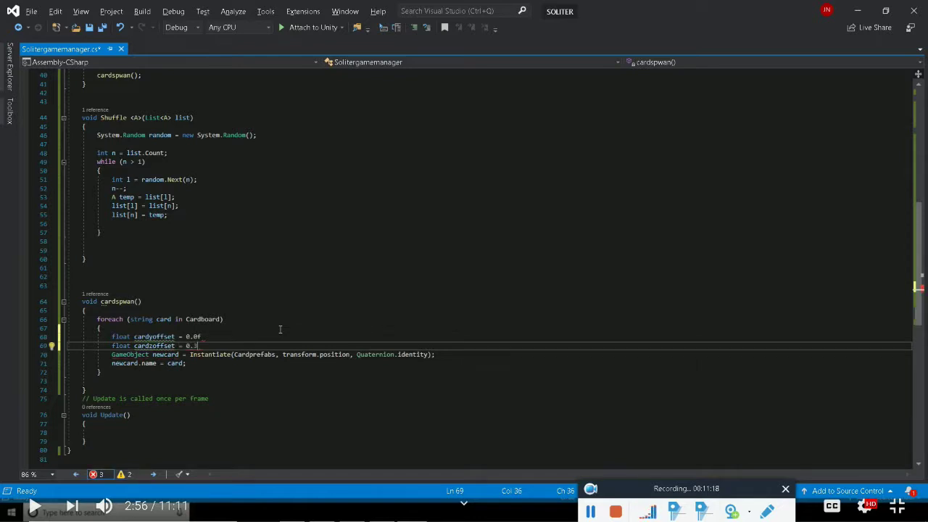
{"action": "type", "text": "f"}
{"action": "left_click", "coordinate": [227, 336]}
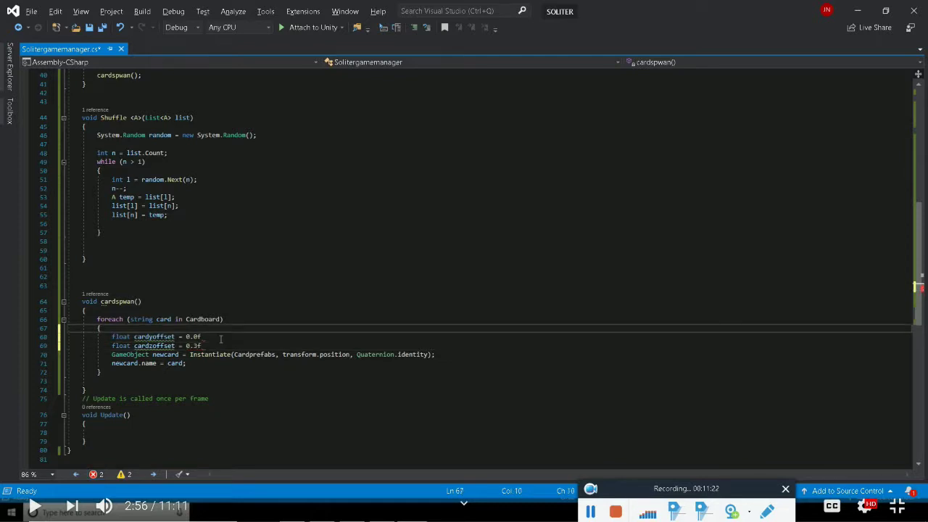
{"action": "type", "text": ";"}
{"action": "left_click", "coordinate": [205, 346]}
{"action": "type", "text": ";"}
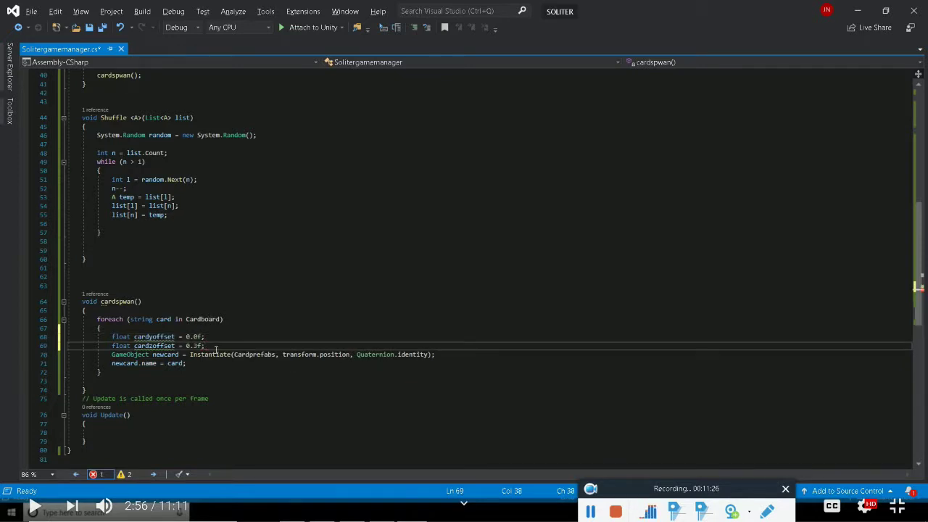
List all references to cardyoffset, then close the results
{"action": "left_click", "coordinate": [143, 338]}
{"action": "right_click", "coordinate": [194, 333]}
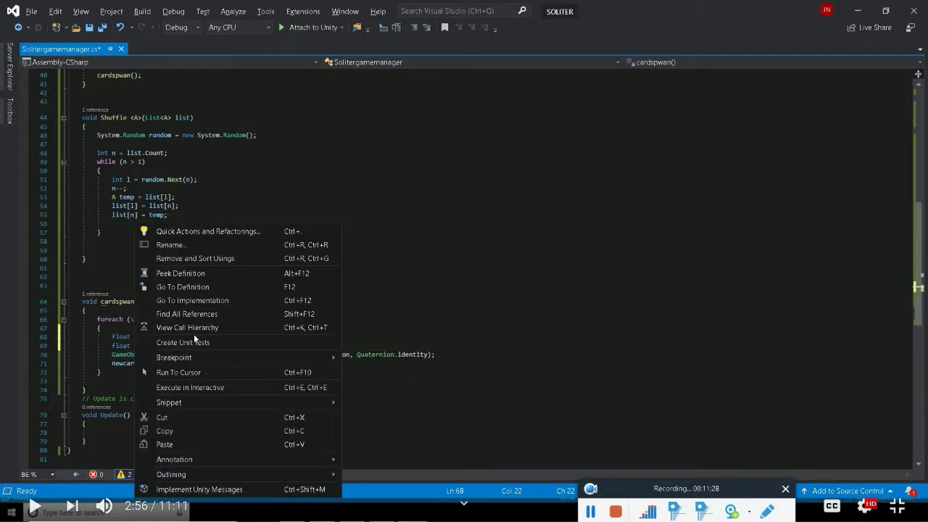
{"action": "key", "text": "Escape"}
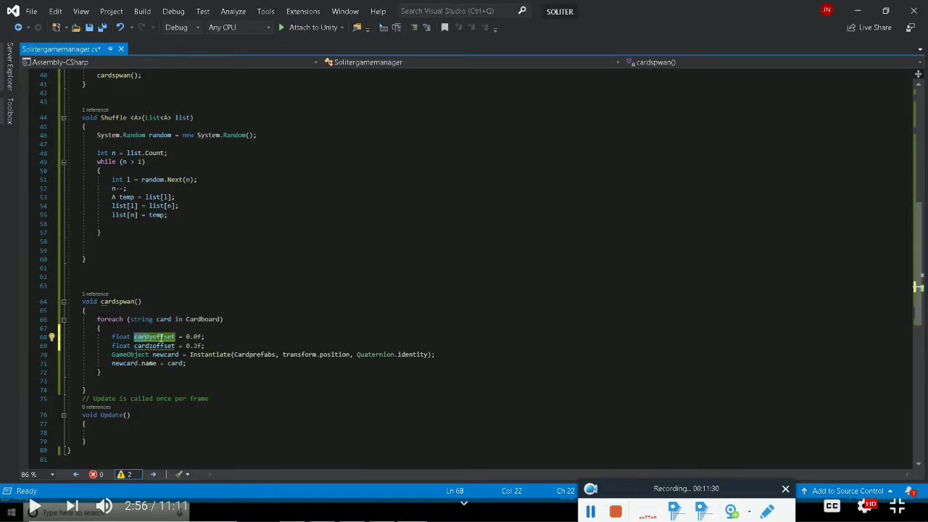
{"action": "key", "text": "shift+F12"}
{"action": "left_click", "coordinate": [279, 335]}
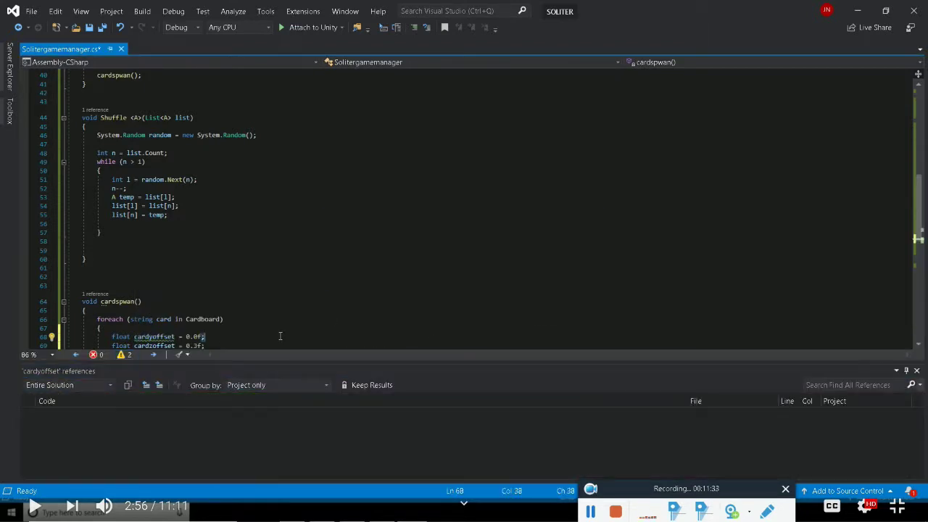
{"action": "left_click", "coordinate": [916, 370]}
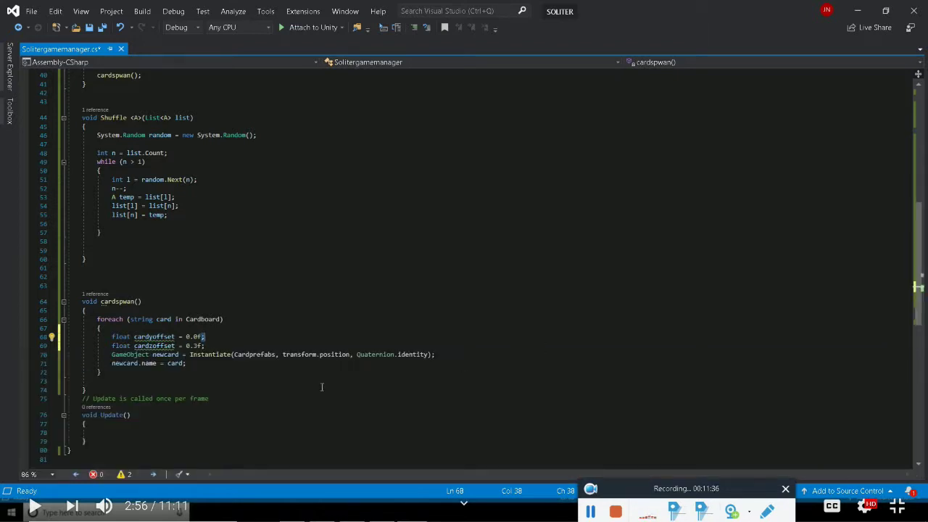
{"action": "left_click", "coordinate": [226, 347]}
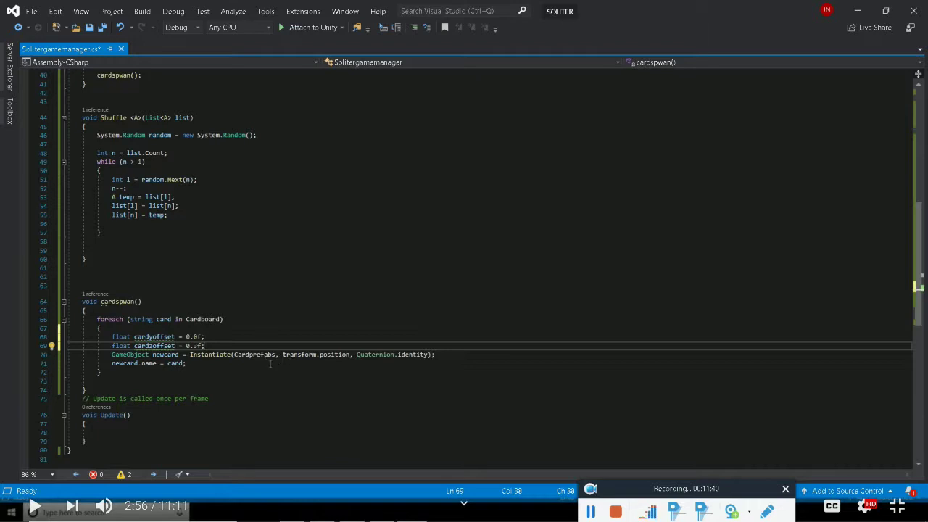
{"action": "left_click", "coordinate": [282, 354], "text": "shift"}
Wrap the spawn position in new Vector3 with x, and y minus cardyoffset
{"action": "left_click_drag", "start_coordinate": [282, 355], "coordinate": [350, 354]}
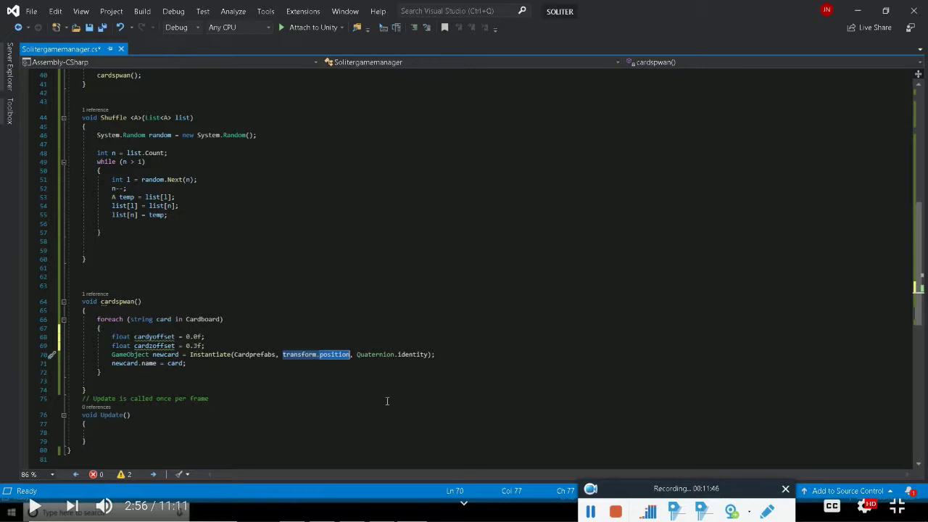
{"action": "left_click", "coordinate": [280, 354]}
{"action": "key", "text": "Right"}
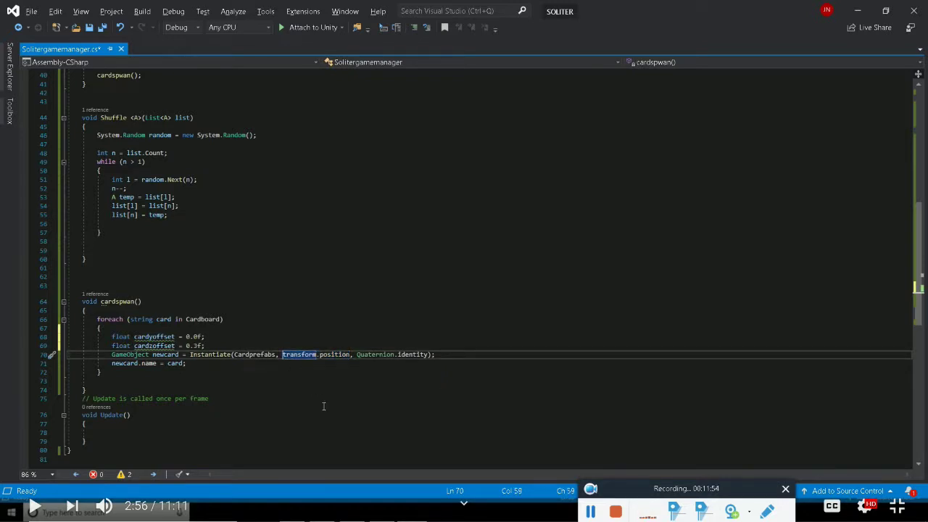
{"action": "type", "text": "new ve"}
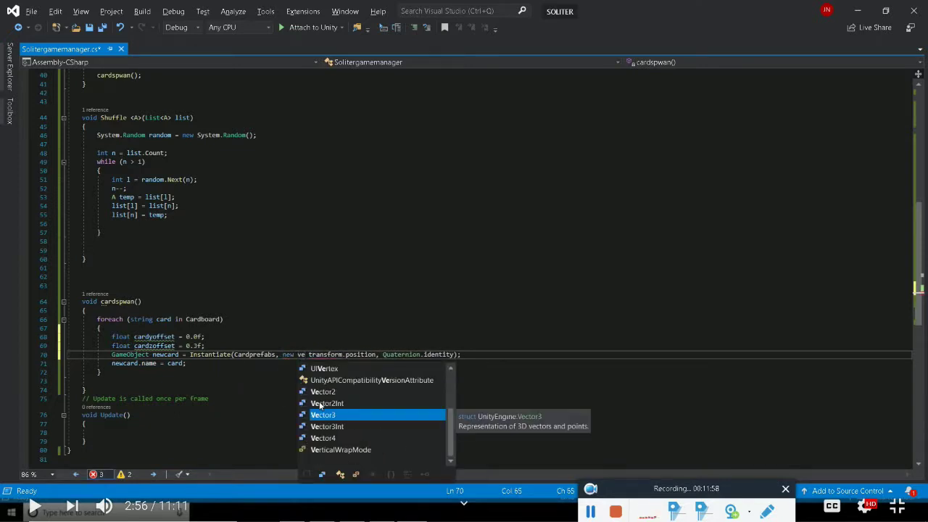
{"action": "key", "text": "Delete"}
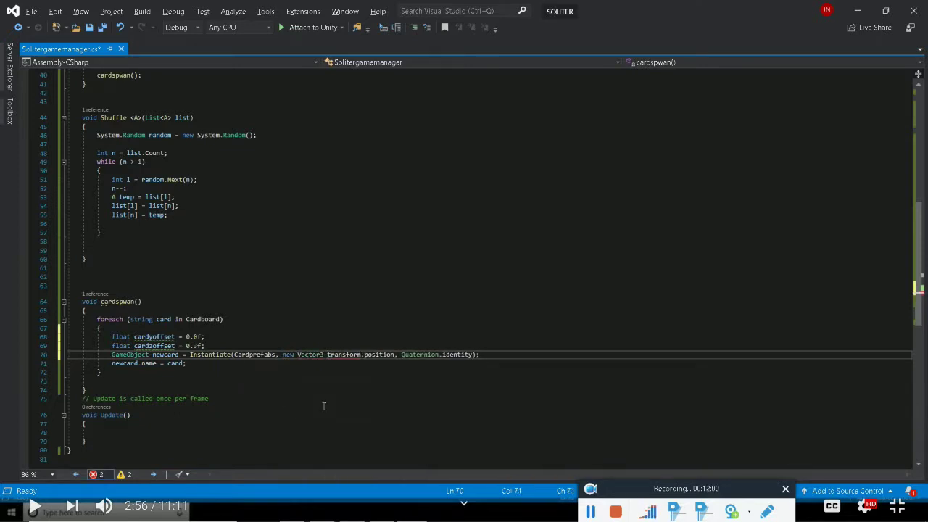
{"action": "type", "text": "("}
{"action": "key", "text": "Right"}
{"action": "key", "text": "Right"}
{"action": "key", "text": "Right"}
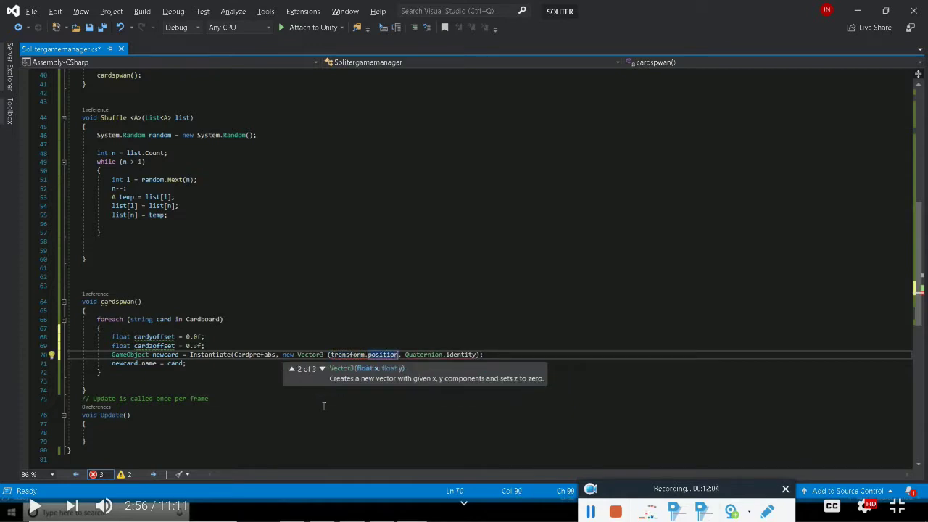
{"action": "type", "text": ")"}
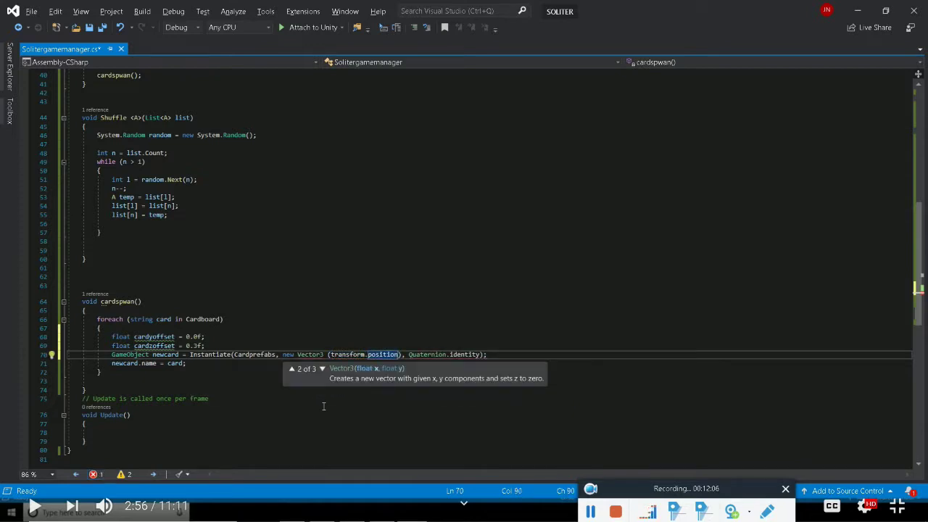
{"action": "type", "text": ".x"}
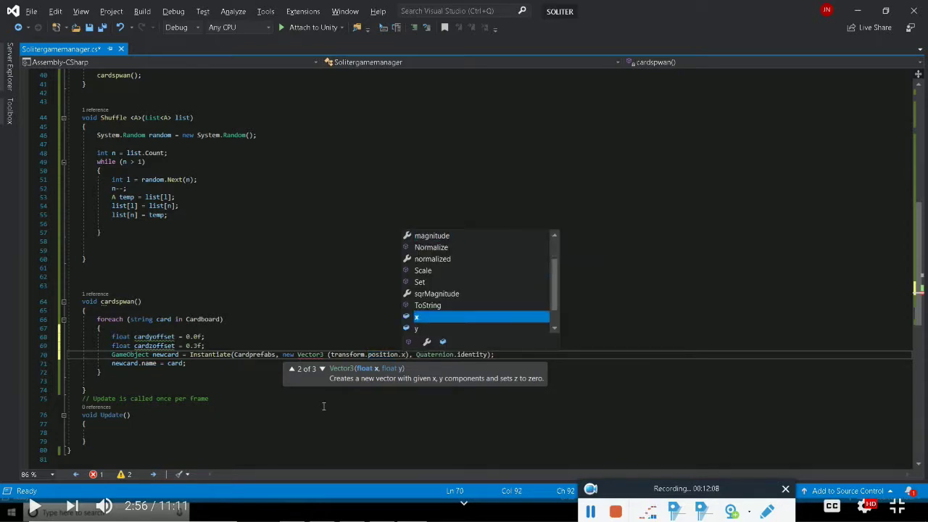
{"action": "type", "text": ","}
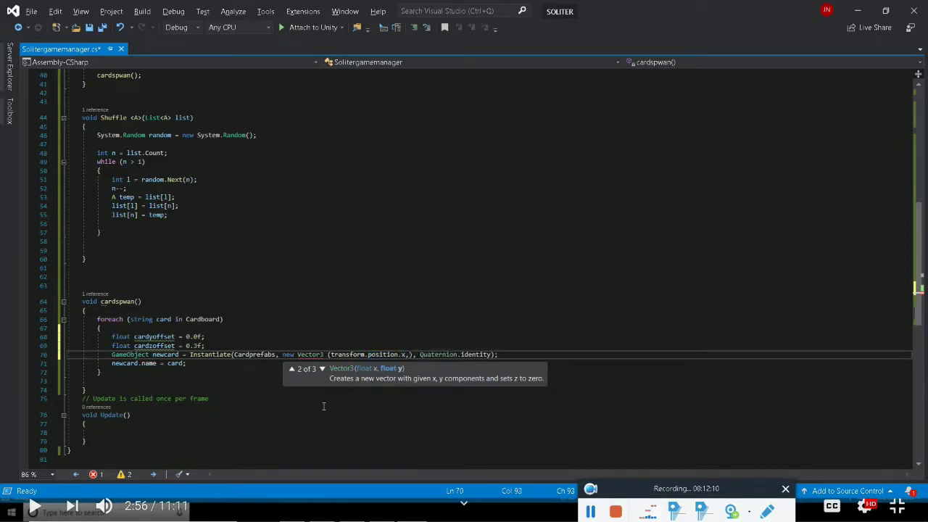
{"action": "type", "text": "tra"}
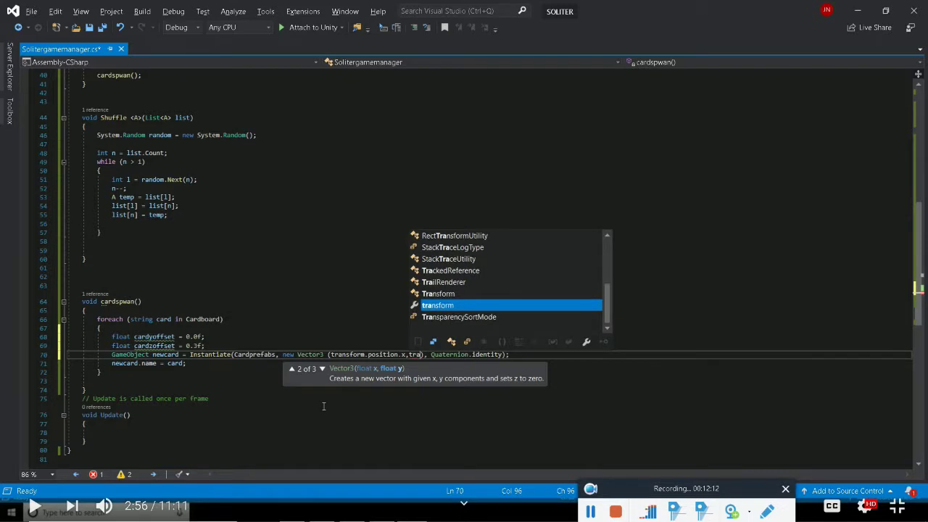
{"action": "key", "text": "Tab"}
{"action": "type", "text": "."}
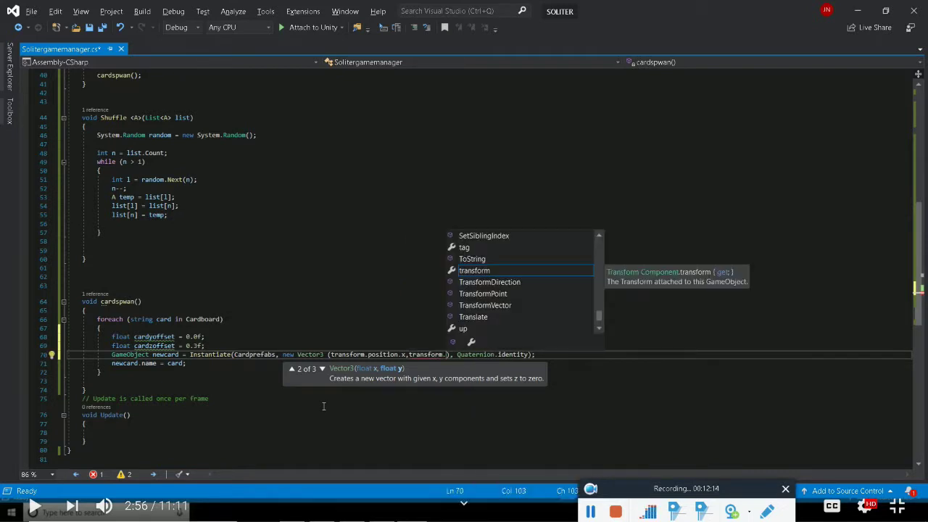
{"action": "type", "text": "po"}
{"action": "key", "text": "BackSpace"}
{"action": "type", "text": "."}
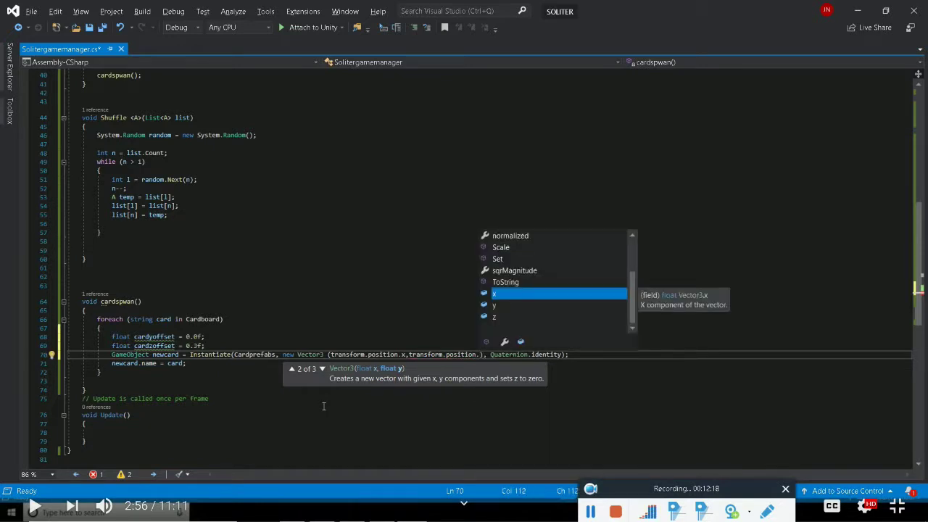
{"action": "type", "text": "y "}
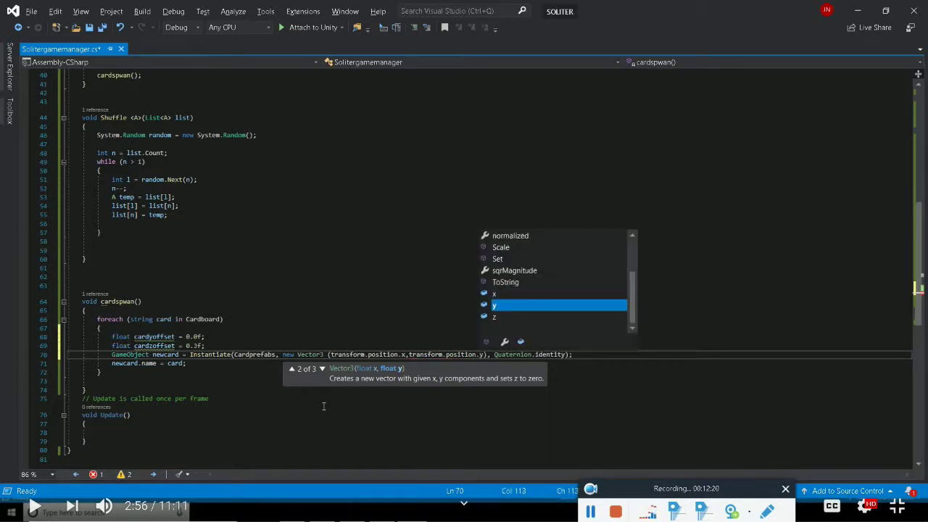
{"action": "type", "text": "- "}
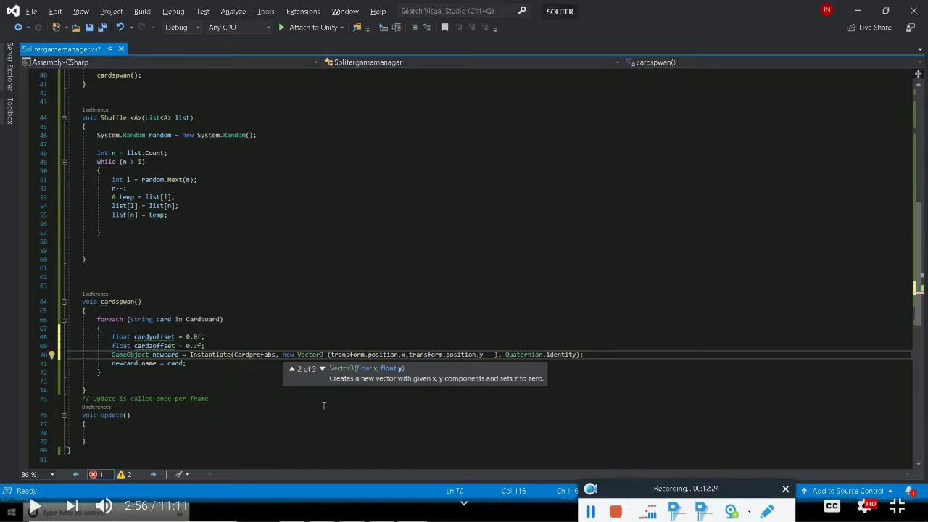
{"action": "type", "text": "card"}
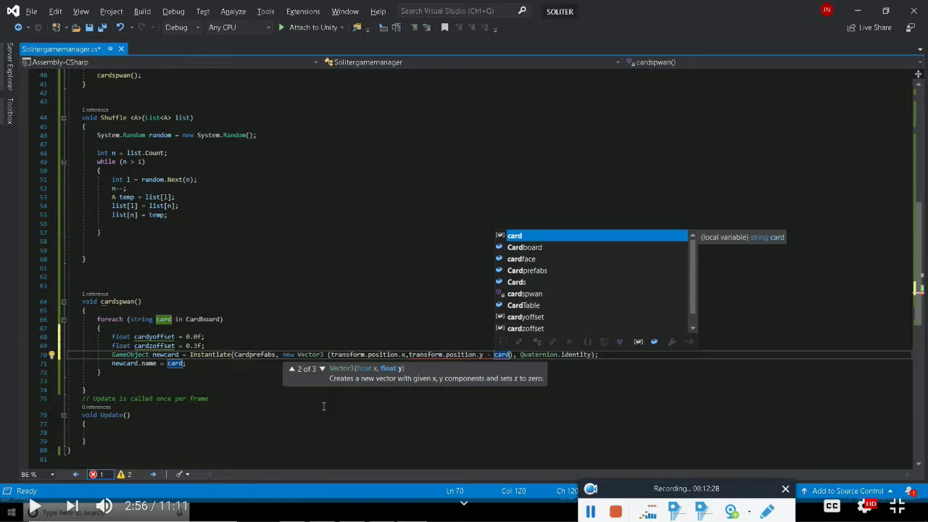
{"action": "type", "text": "y"}
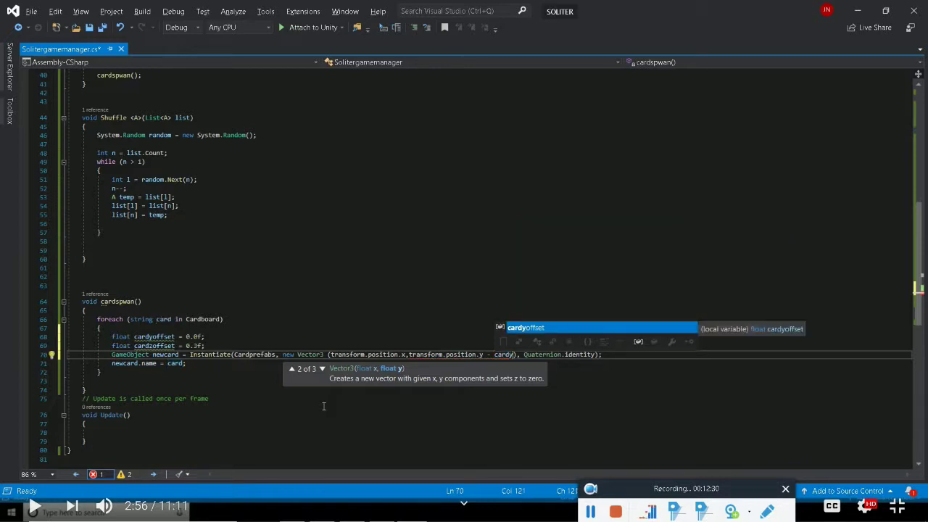
{"action": "key", "text": "Tab"}
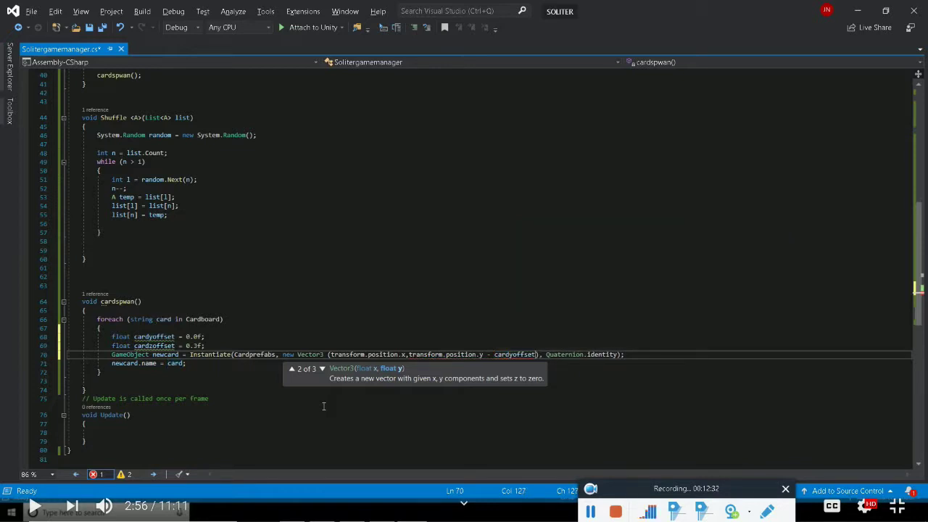
Add the z argument transform.position.z - cardzoffset, close the call, and save
{"action": "type", "text": ","}
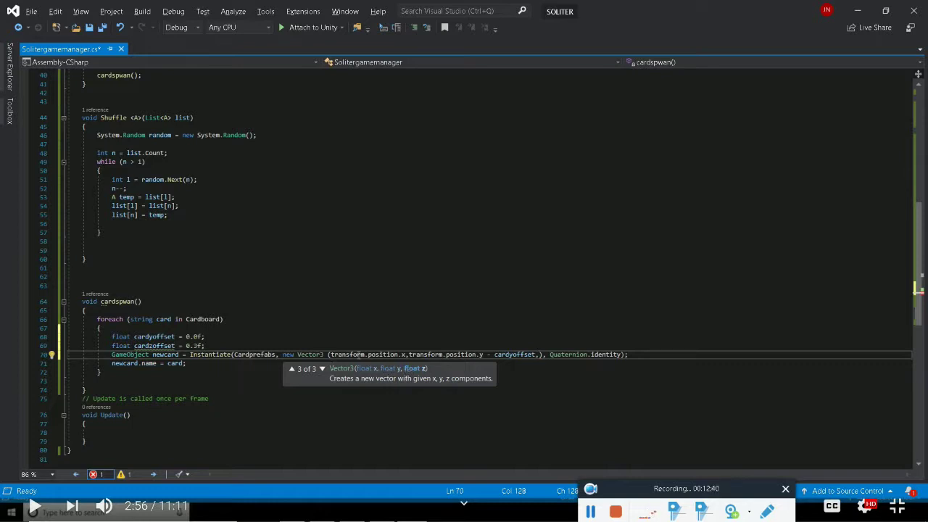
{"action": "mouse_move", "coordinate": [403, 355]}
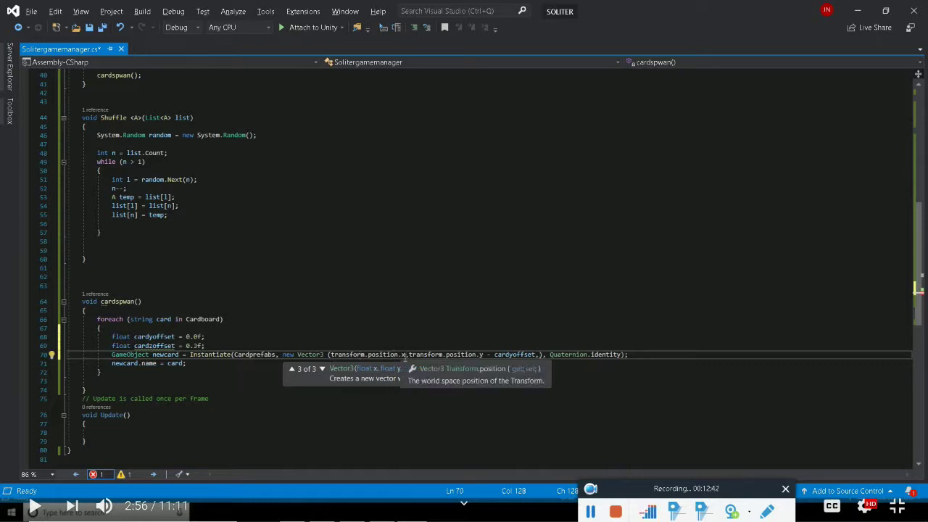
{"action": "mouse_move", "coordinate": [467, 359]}
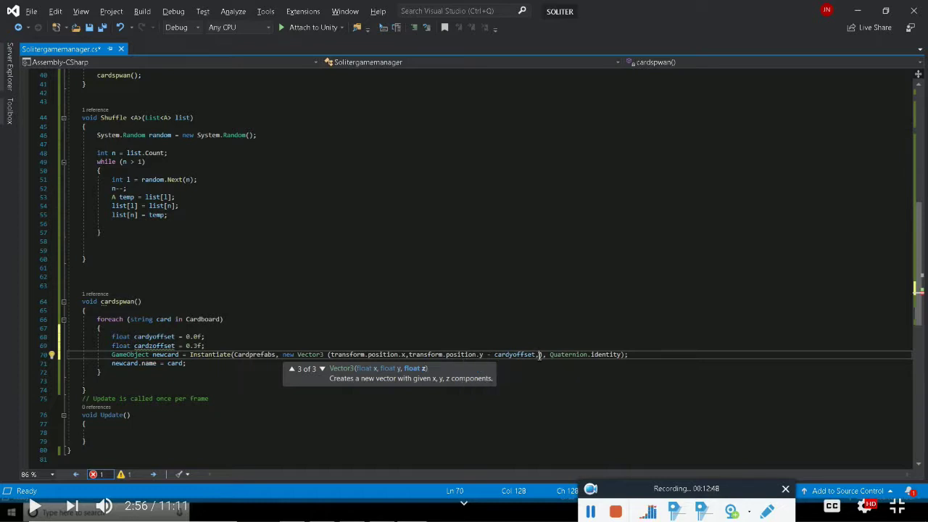
{"action": "mouse_move", "coordinate": [539, 354]}
{"action": "key", "text": "BackSpace"}
{"action": "type", "text": ", transform"}
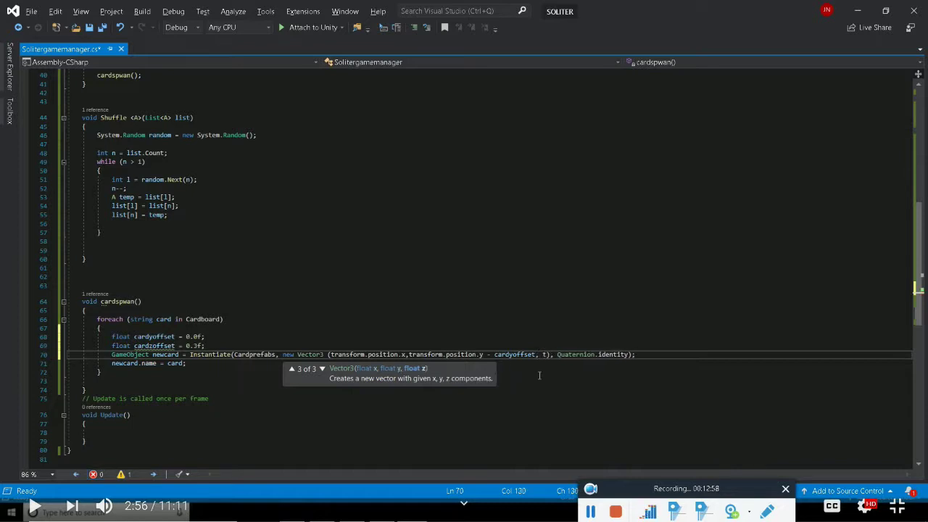
{"action": "type", "text": ".position.z"}
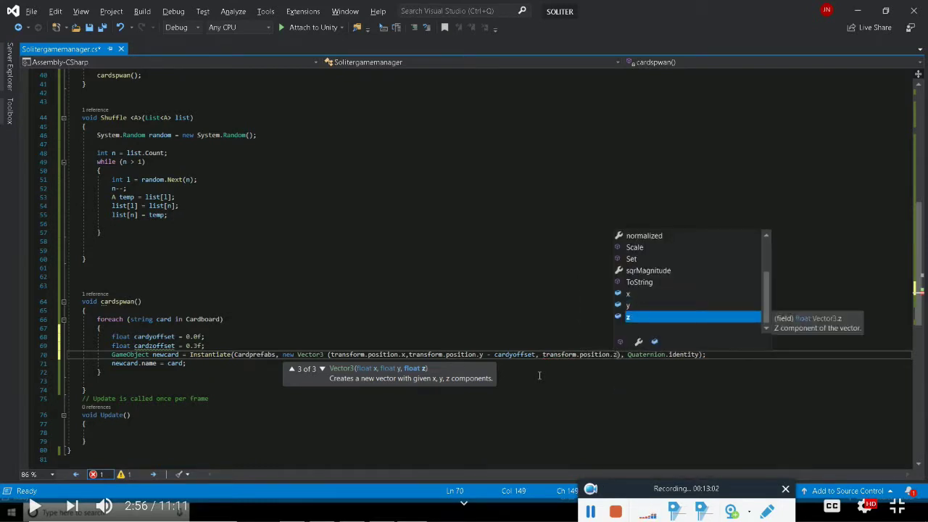
{"action": "type", "text": " - "}
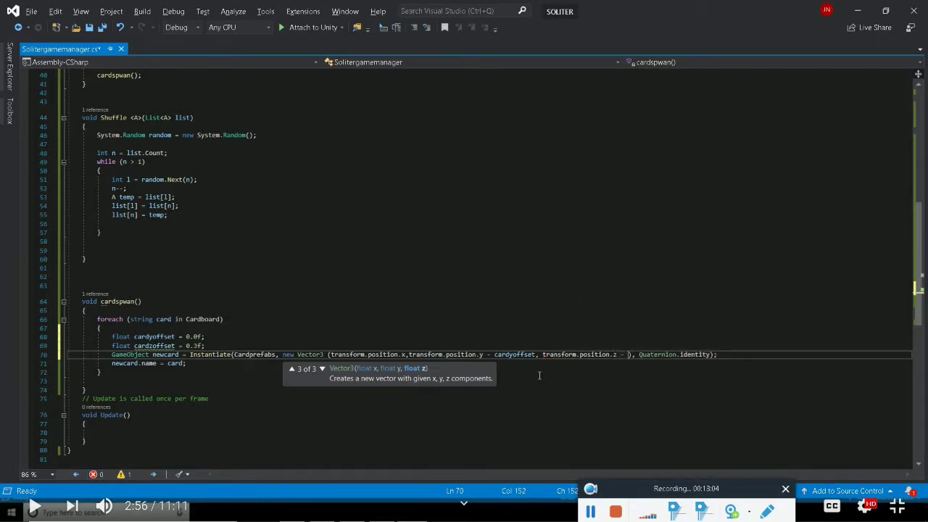
{"action": "type", "text": "cardzoffset"}
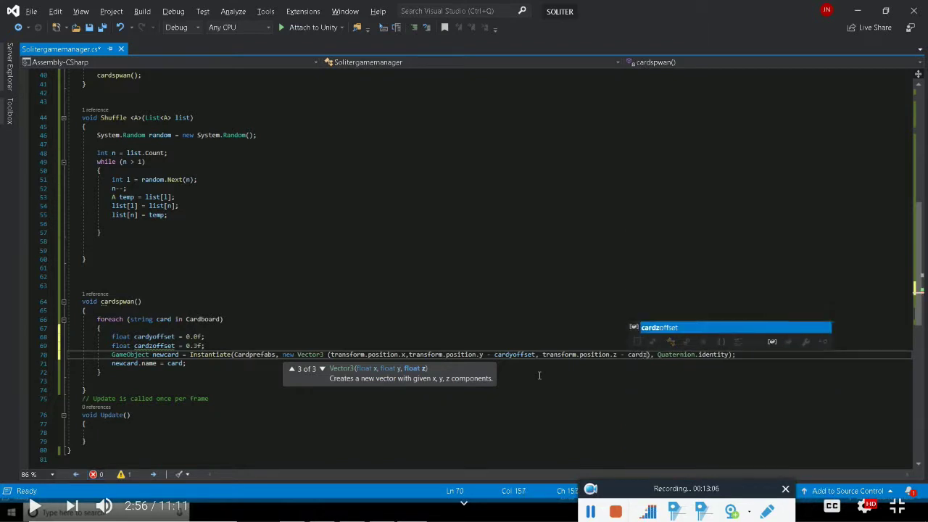
{"action": "key", "text": "BackSpace"}
{"action": "type", "text": ")"}
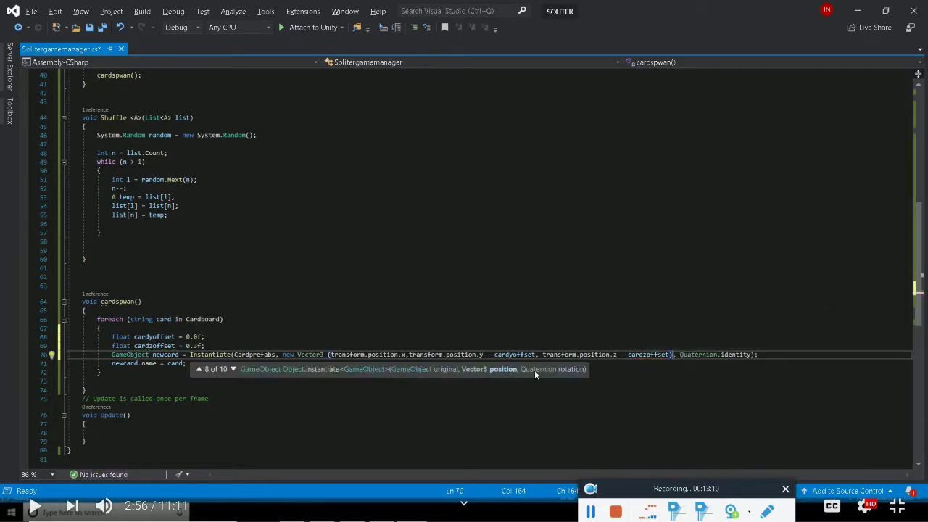
{"action": "key", "text": "ctrl+s"}
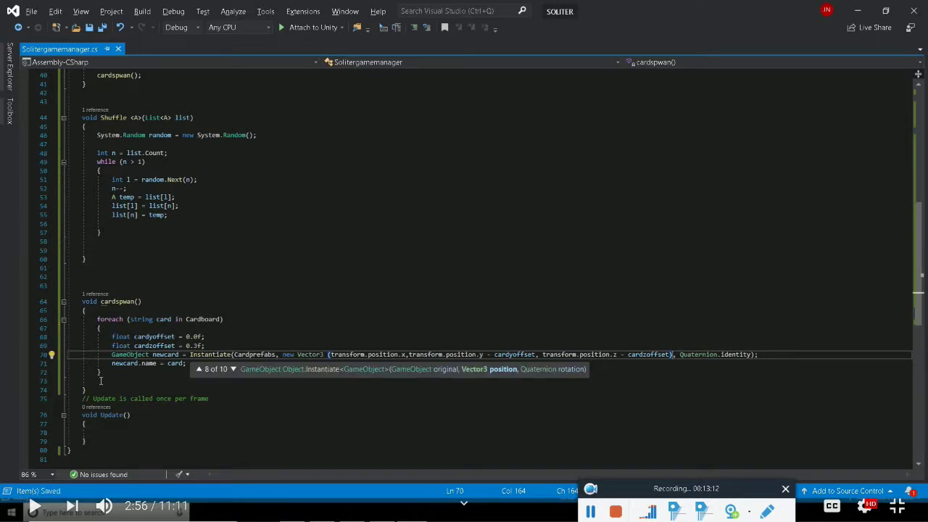
Add cardyoffset = cardyoffset + 0.2f; after the card naming line in the loop
{"action": "key", "text": "Down"}
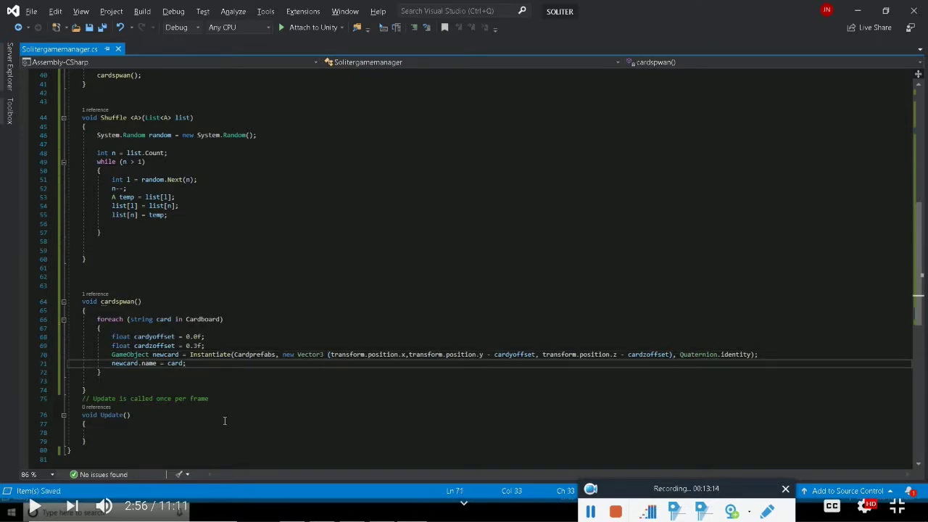
{"action": "key", "text": "Return"}
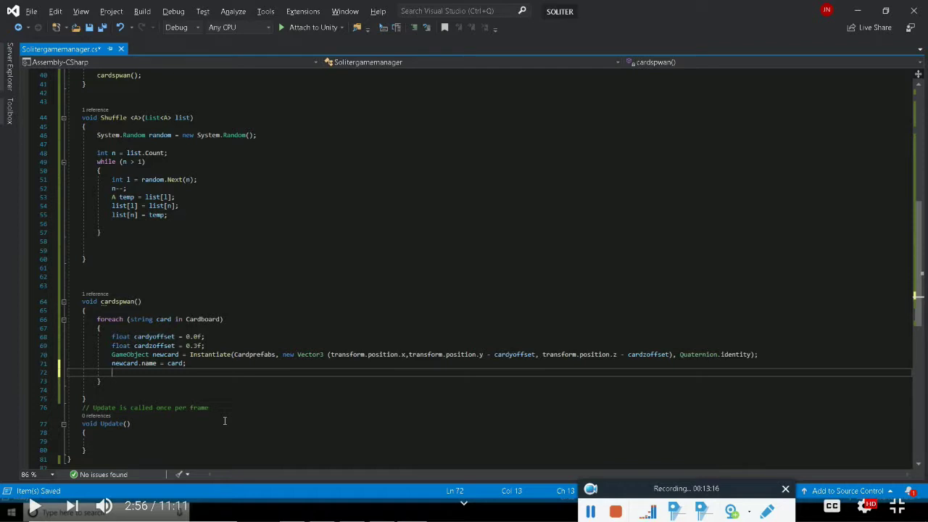
{"action": "key", "text": "Return"}
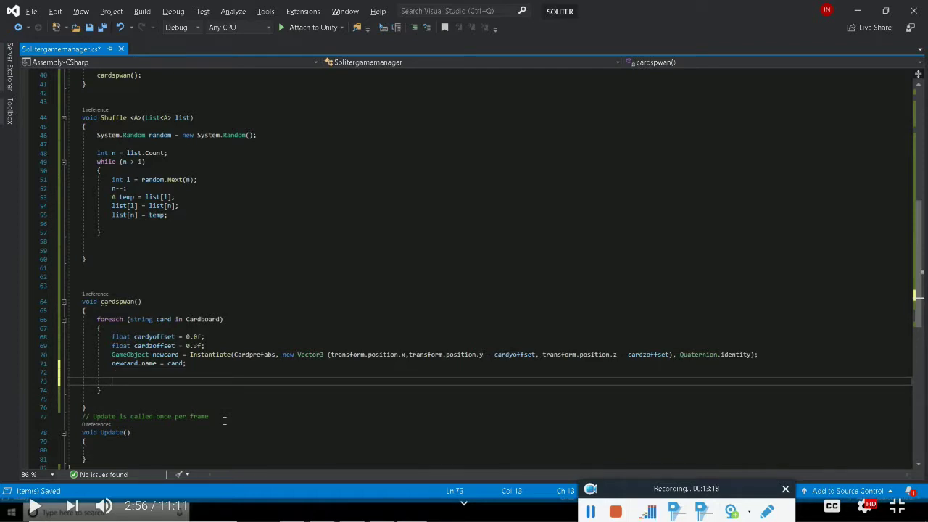
{"action": "type", "text": "card"}
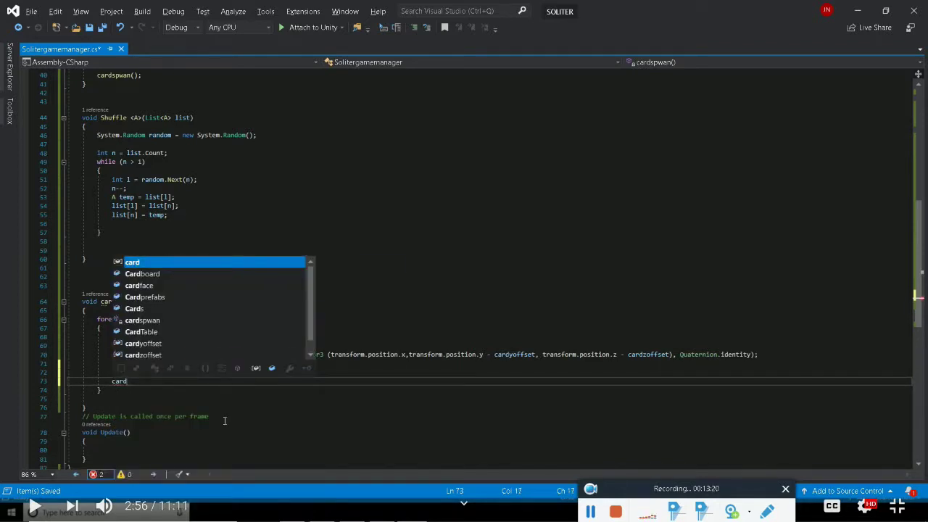
{"action": "type", "text": "y"}
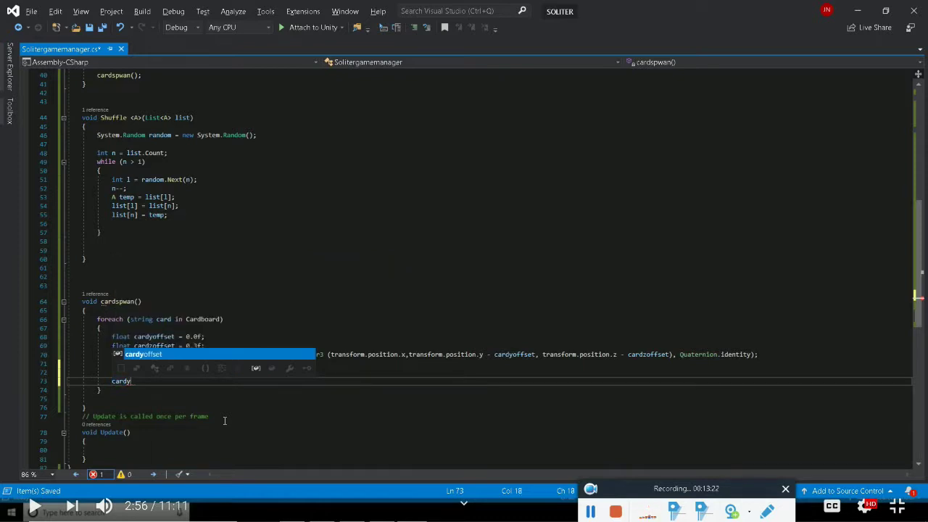
{"action": "type", "text": "offset ="}
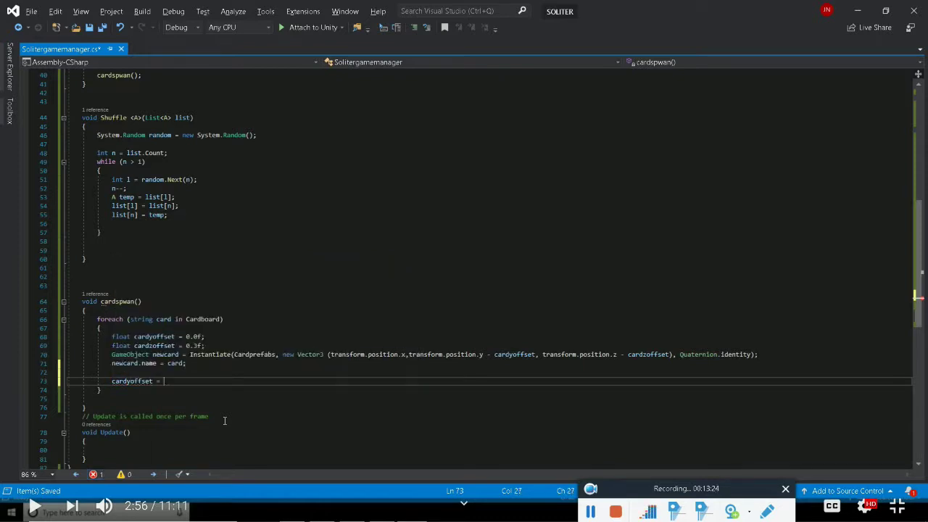
{"action": "type", "text": " cardyoffset"}
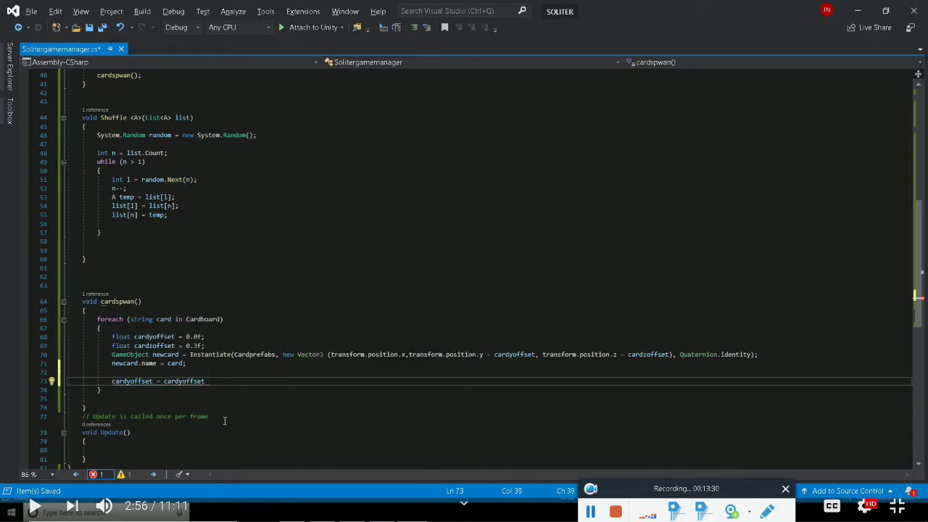
{"action": "type", "text": " +"}
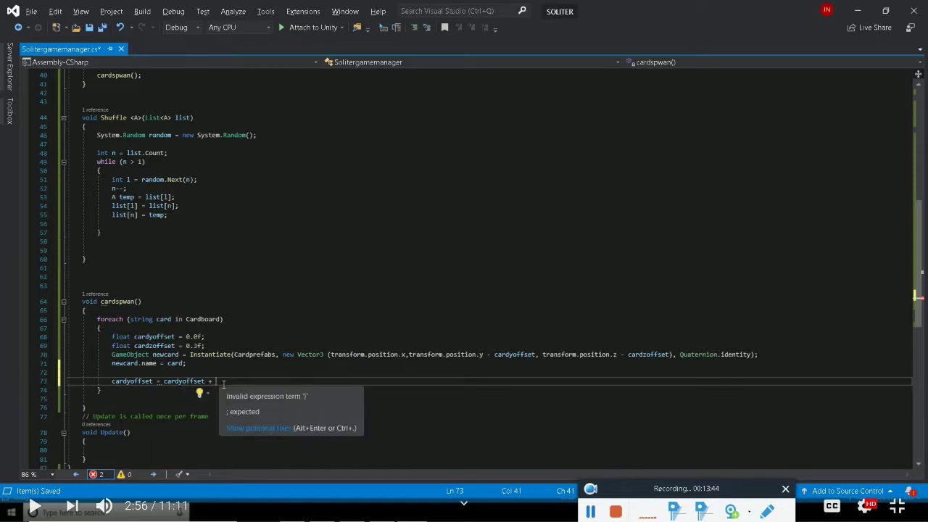
{"action": "type", "text": "0."}
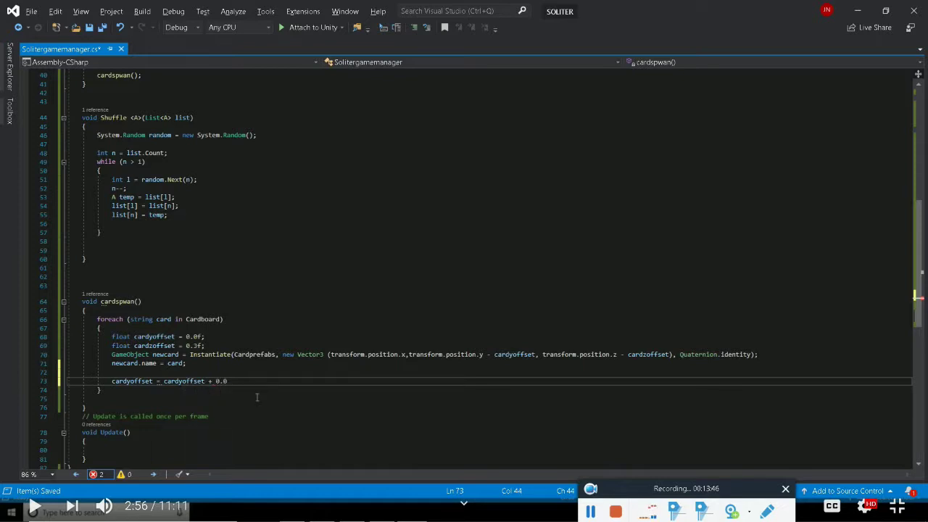
{"action": "type", "text": "1f"}
{"action": "type", "text": ";"}
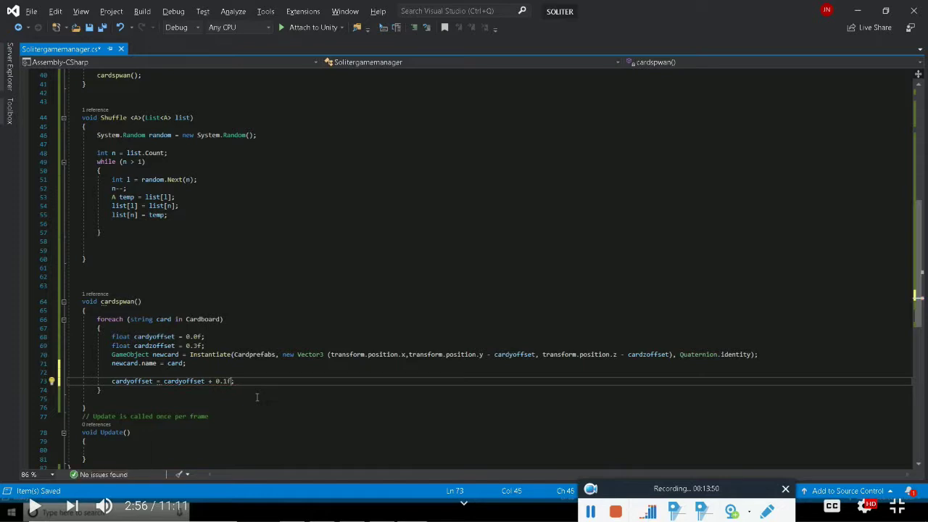
{"action": "key", "text": "shift+Left"}
{"action": "type", "text": "2"}
{"action": "key", "text": "Right"}
Add cardzoffset = cardzoffset + 0.3f; on the next line
{"action": "key", "text": "Return"}
{"action": "type", "text": "cardz"}
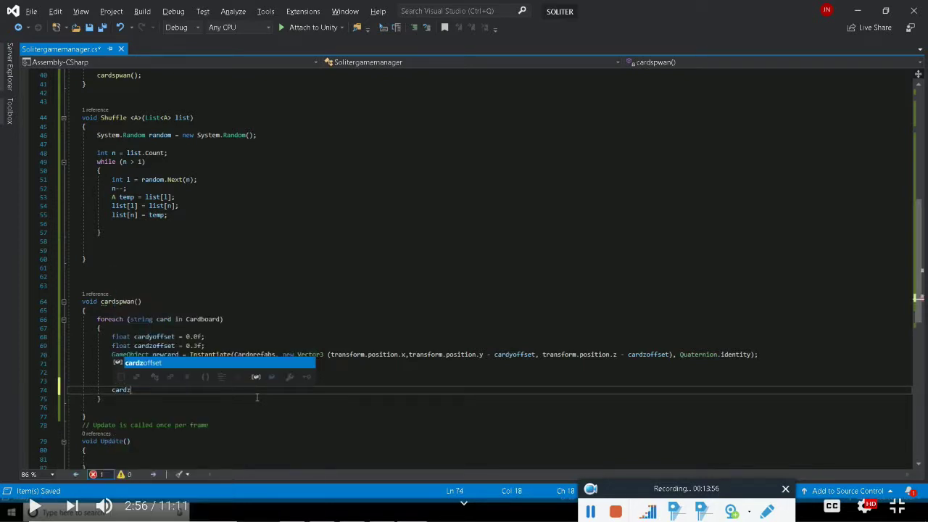
{"action": "type", "text": "offset = "}
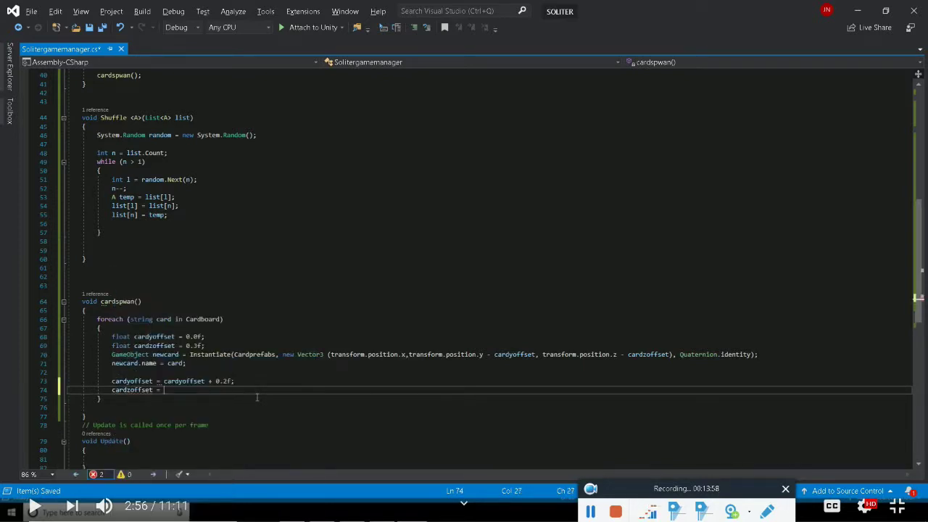
{"action": "type", "text": "cardzoffset"}
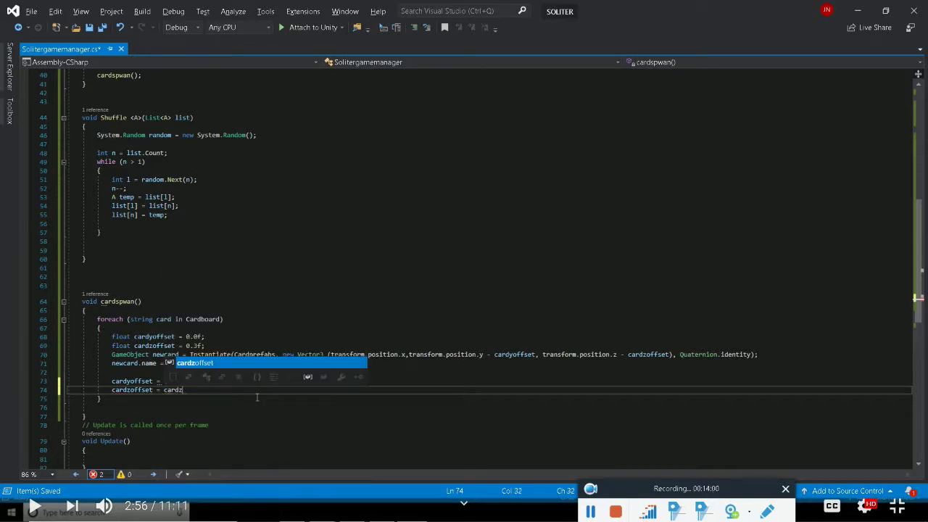
{"action": "type", "text": " + 0.3"}
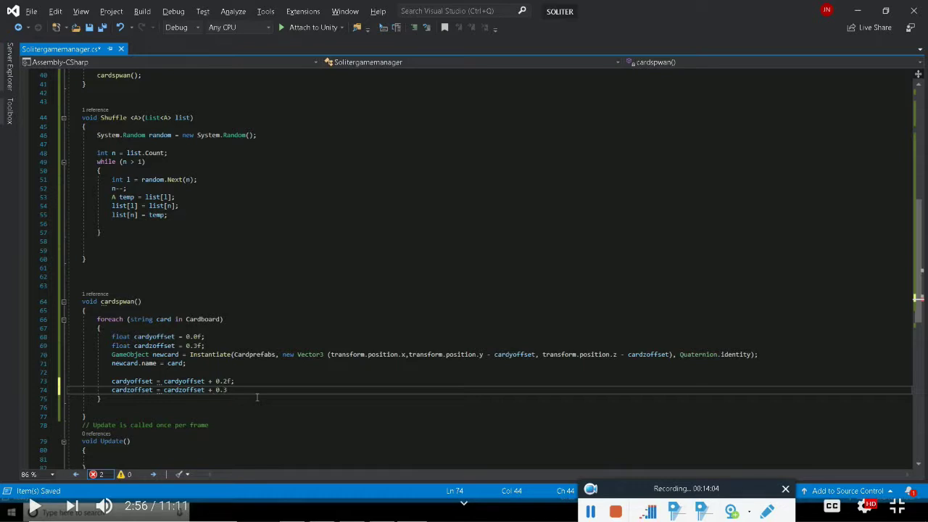
{"action": "key", "text": "BackSpace"}
{"action": "type", "text": "3f;"}
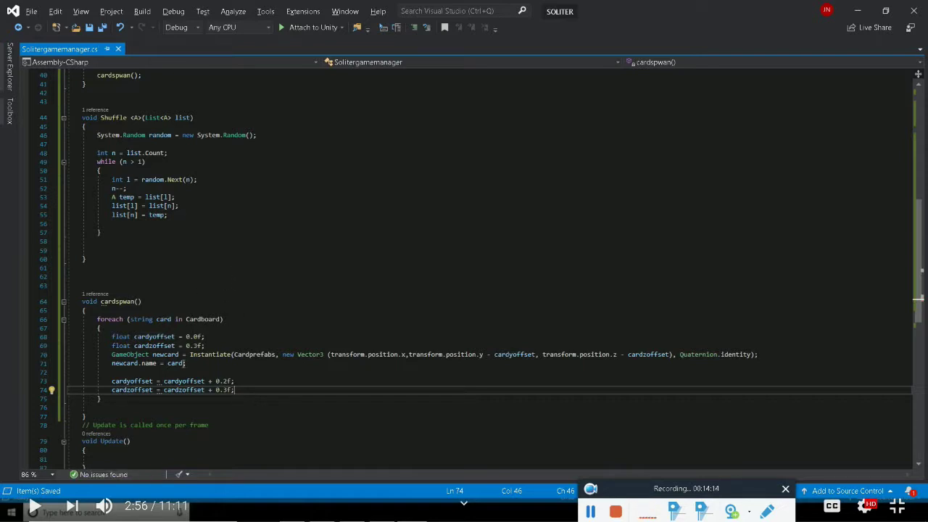
{"action": "key", "text": "alt+Tab"}
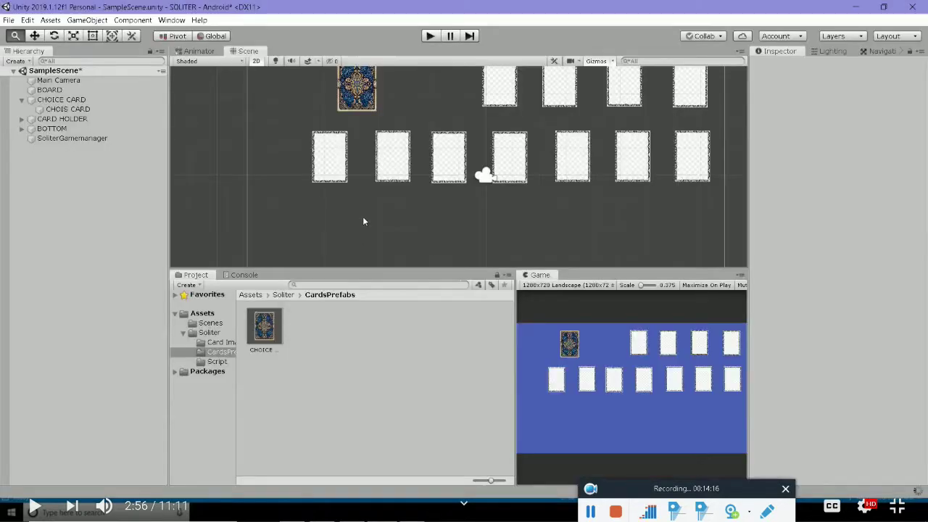
Run the game and inspect spawned cards such as C6 and D3 in the Hierarchy
{"action": "left_click", "coordinate": [431, 36]}
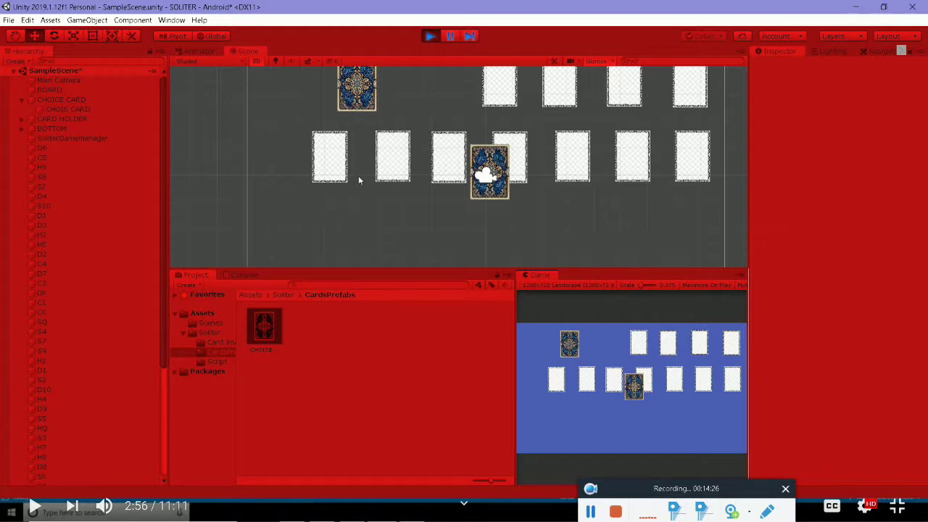
{"action": "left_click", "coordinate": [69, 155]}
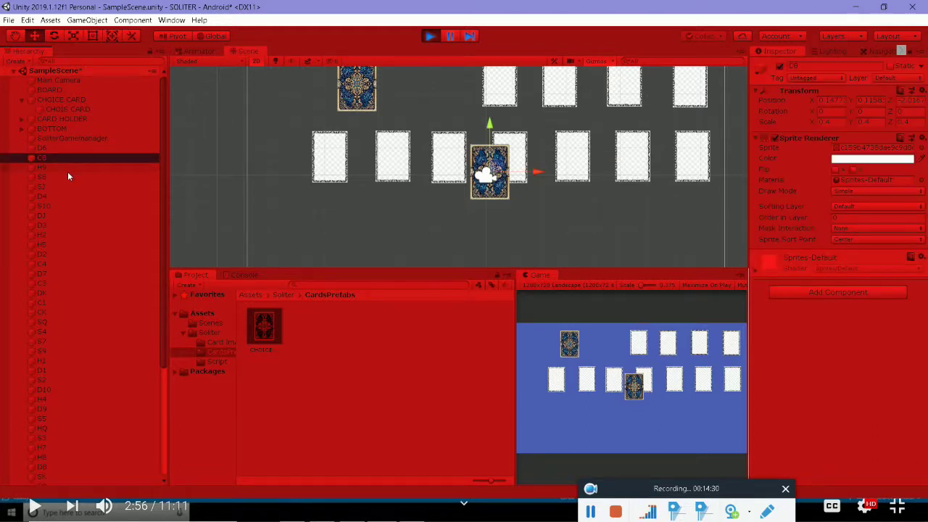
{"action": "left_click", "coordinate": [67, 173]}
{"action": "left_click", "coordinate": [67, 194]}
{"action": "left_click", "coordinate": [68, 216]}
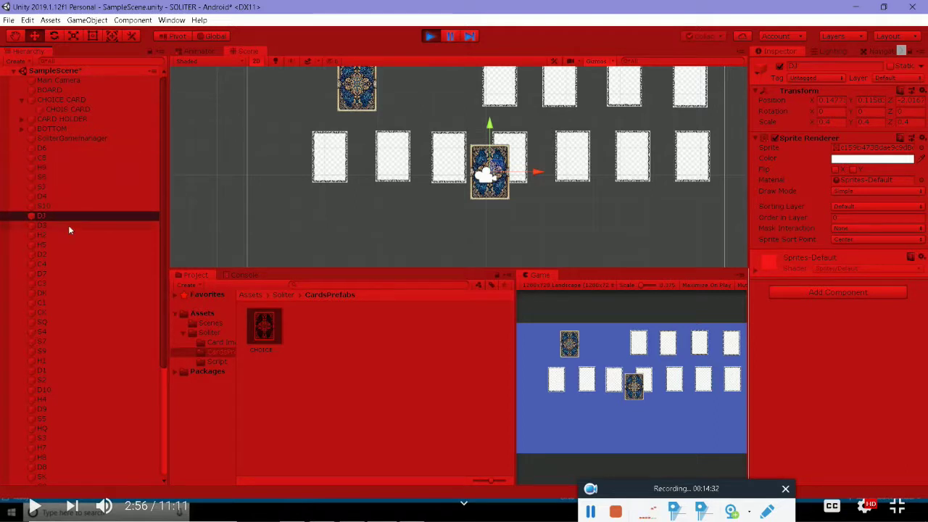
{"action": "left_click", "coordinate": [65, 225]}
{"action": "left_click", "coordinate": [58, 265]}
Check cards C4, D3 and SoliterGamemanager, then stop the test run
{"action": "left_click", "coordinate": [50, 303]}
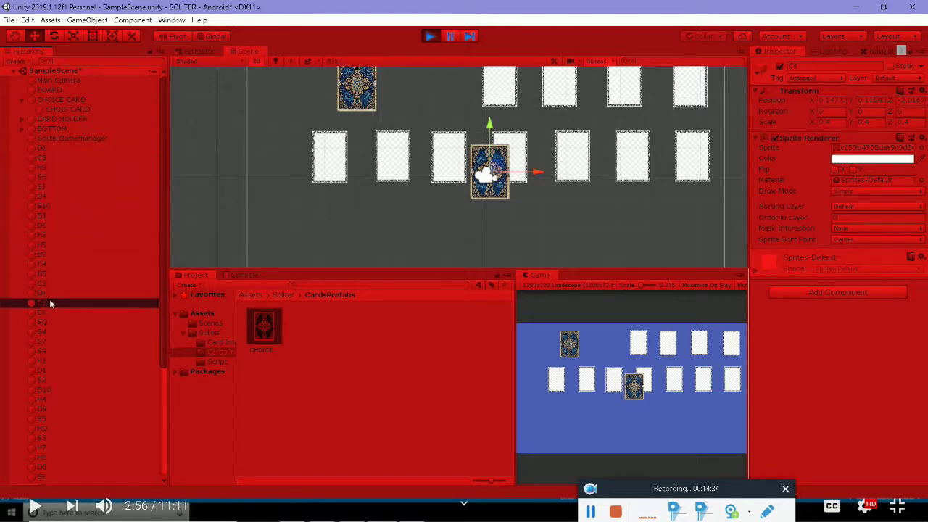
{"action": "left_click", "coordinate": [64, 225]}
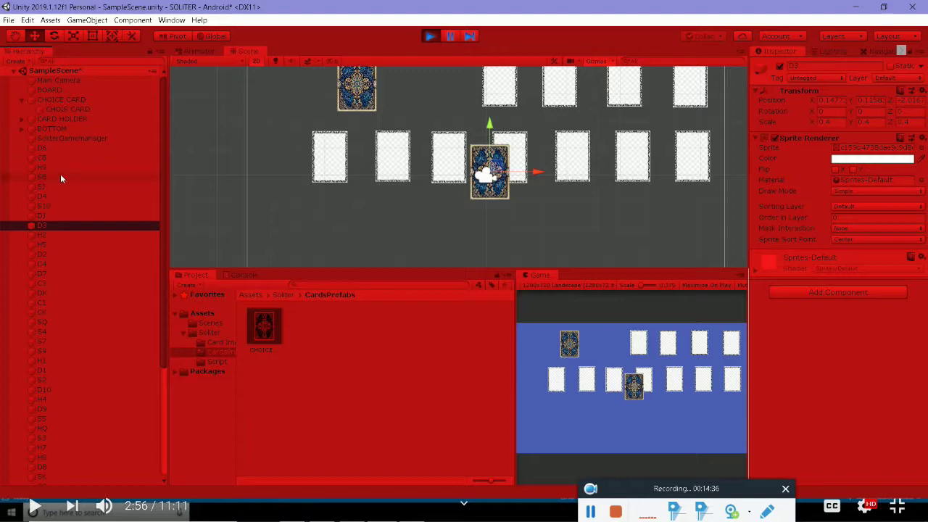
{"action": "left_click", "coordinate": [61, 178]}
{"action": "left_click", "coordinate": [69, 137]}
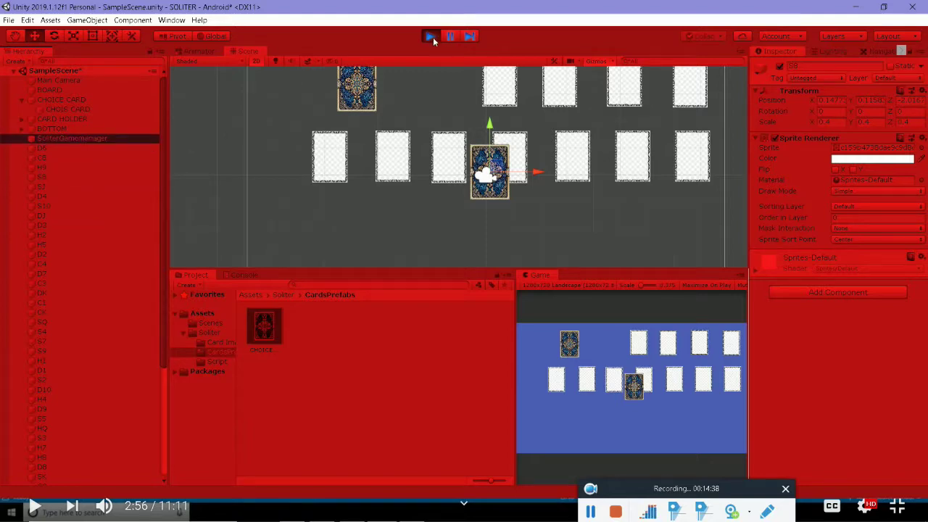
{"action": "left_click", "coordinate": [433, 37]}
{"action": "key", "text": "q"}
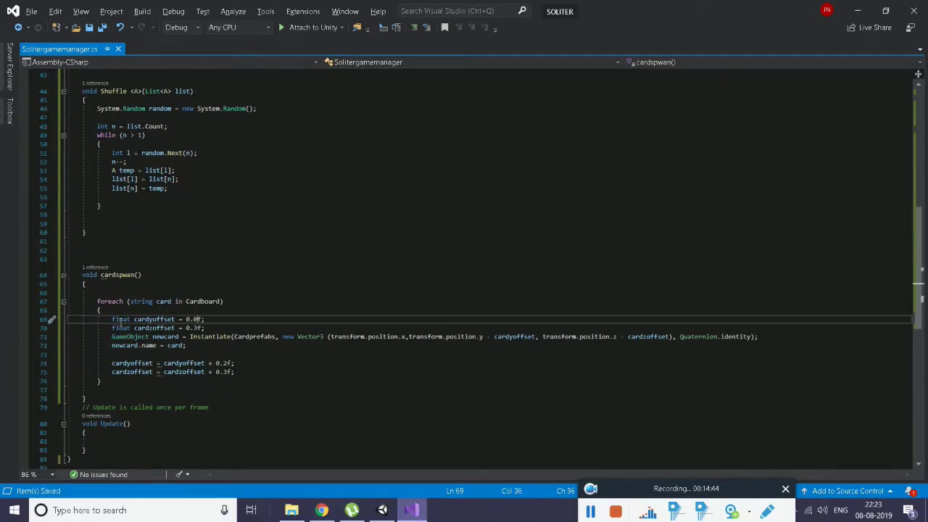
Remove the two offset declarations from lines 69–70 and paste them above the foreach loop
{"action": "left_click_drag", "start_coordinate": [112, 319], "coordinate": [230, 331]}
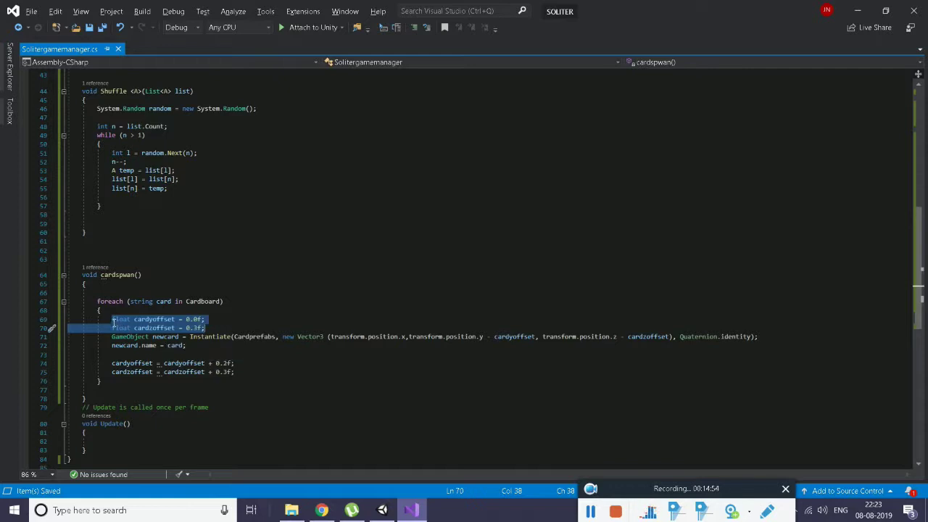
{"action": "left_click", "coordinate": [127, 319]}
{"action": "left_click", "coordinate": [206, 320], "text": "shift"}
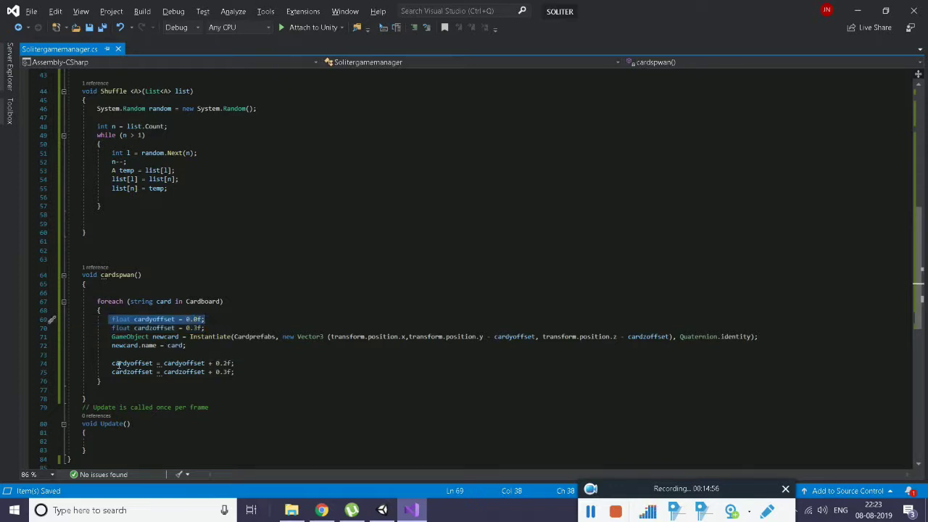
{"action": "left_click_drag", "start_coordinate": [112, 363], "coordinate": [234, 372]}
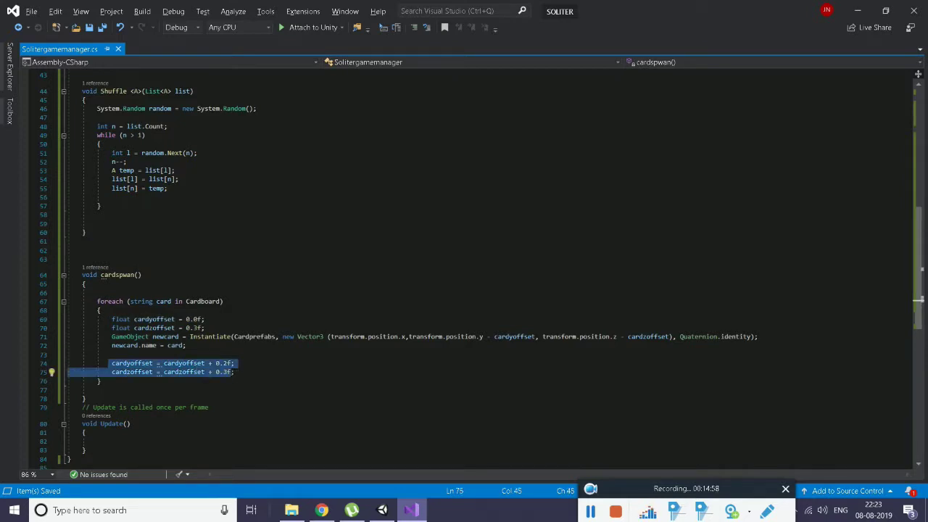
{"action": "left_click_drag", "start_coordinate": [113, 314], "coordinate": [212, 328]}
{"action": "key", "text": "ctrl+c"}
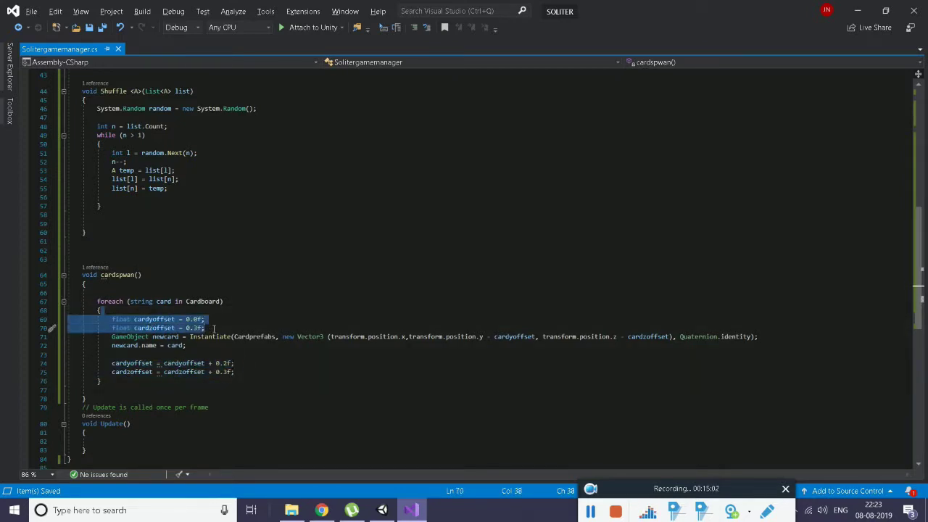
{"action": "key", "text": "Delete"}
{"action": "left_click", "coordinate": [131, 296]}
{"action": "key", "text": "ctrl+v"}
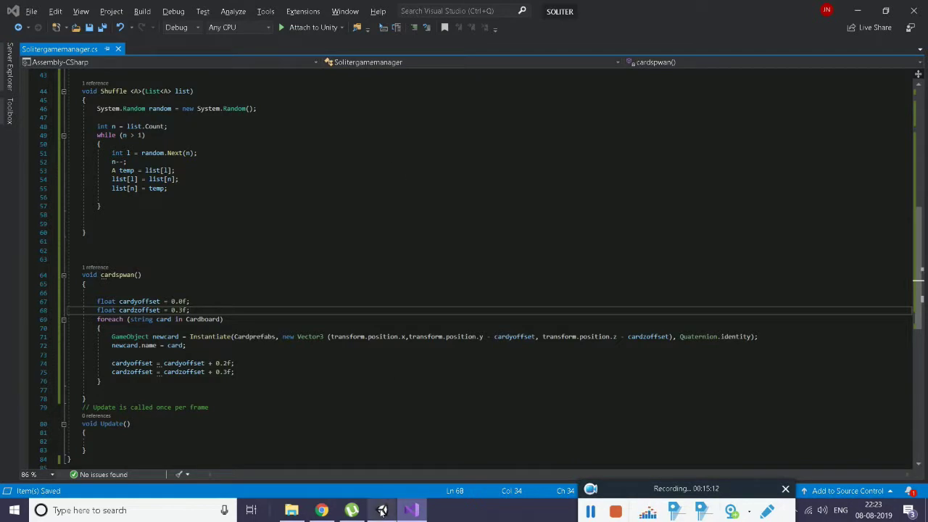
{"action": "left_click", "coordinate": [406, 510]}
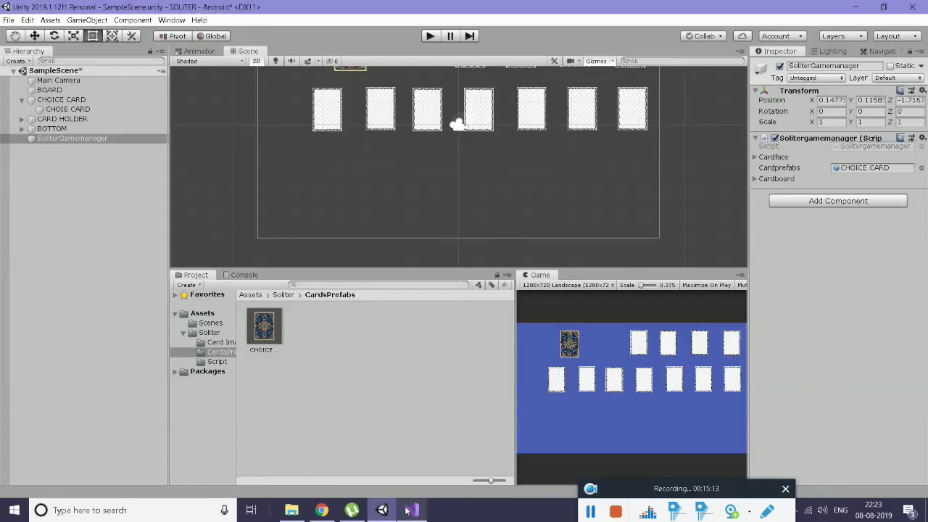
Play the scene and frame the spawned card stack in the Scene view
{"action": "left_click", "coordinate": [430, 36]}
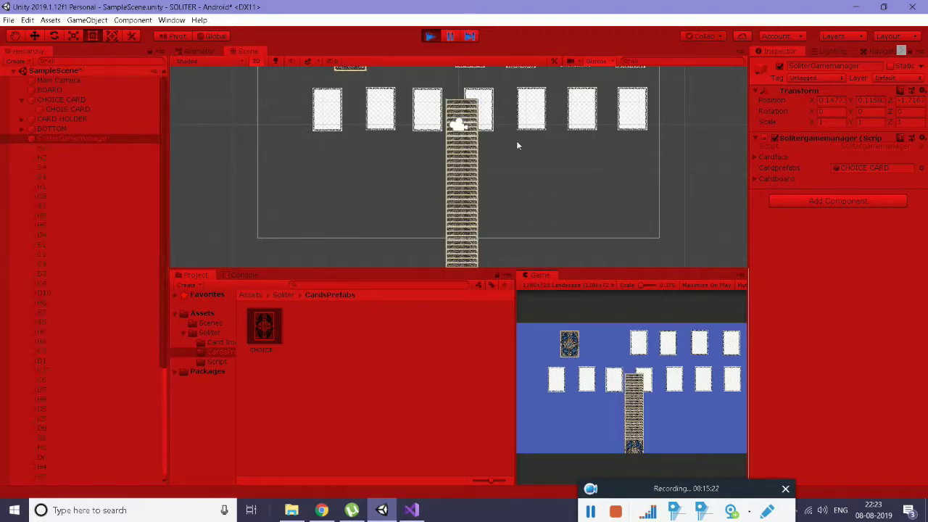
{"action": "scroll", "coordinate": [516, 142], "scroll_direction": "down", "scroll_amount": 2}
{"action": "scroll", "coordinate": [516, 142], "scroll_direction": "down", "scroll_amount": 2}
{"action": "scroll", "coordinate": [510, 158], "scroll_direction": "down", "scroll_amount": 2}
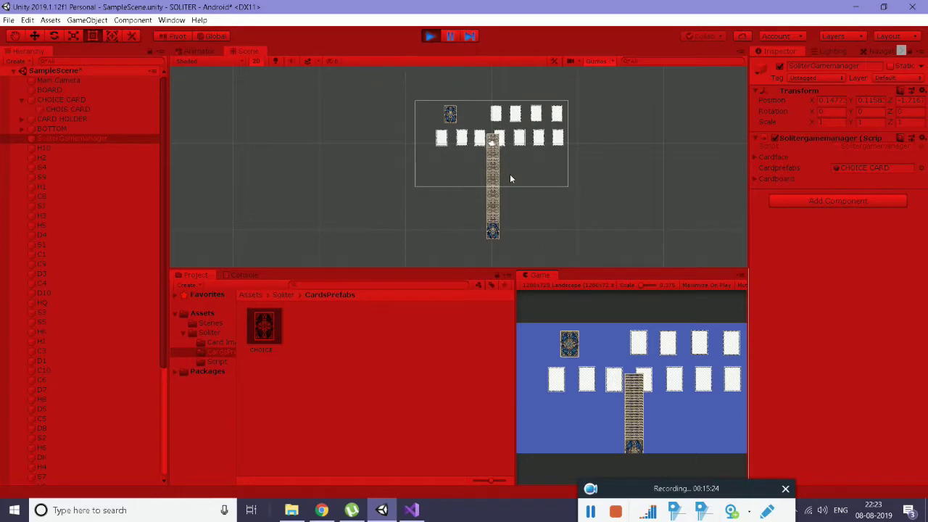
{"action": "scroll", "coordinate": [510, 174], "scroll_direction": "up", "scroll_amount": 2}
{"action": "scroll", "coordinate": [441, 105], "scroll_direction": "up", "scroll_amount": 2}
{"action": "scroll", "coordinate": [457, 100], "scroll_direction": "down", "scroll_amount": 1}
{"action": "middle_click_drag", "start_coordinate": [538, 155], "coordinate": [514, 158]}
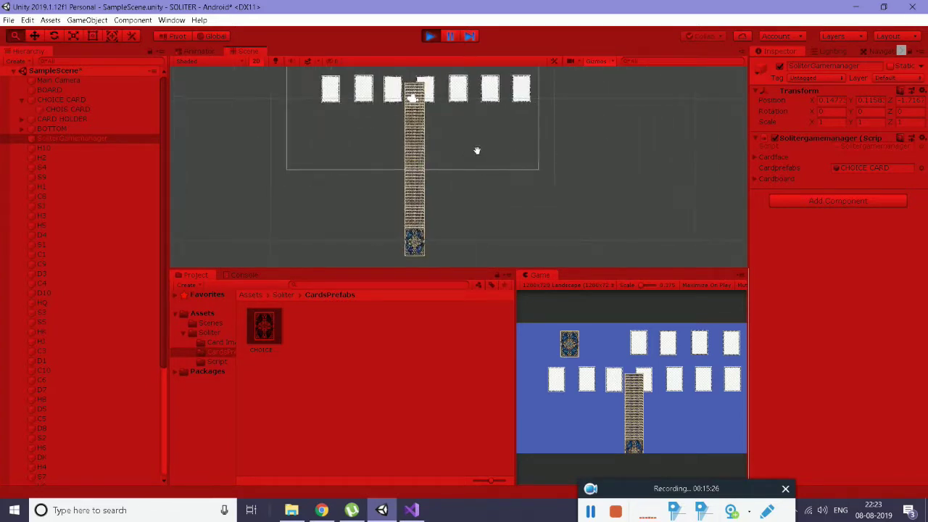
Inspect the spawned cards in the Hierarchy, including C3 and H5
{"action": "left_click", "coordinate": [56, 166]}
{"action": "left_click", "coordinate": [56, 176]}
{"action": "left_click", "coordinate": [54, 196]}
{"action": "left_click", "coordinate": [53, 206]}
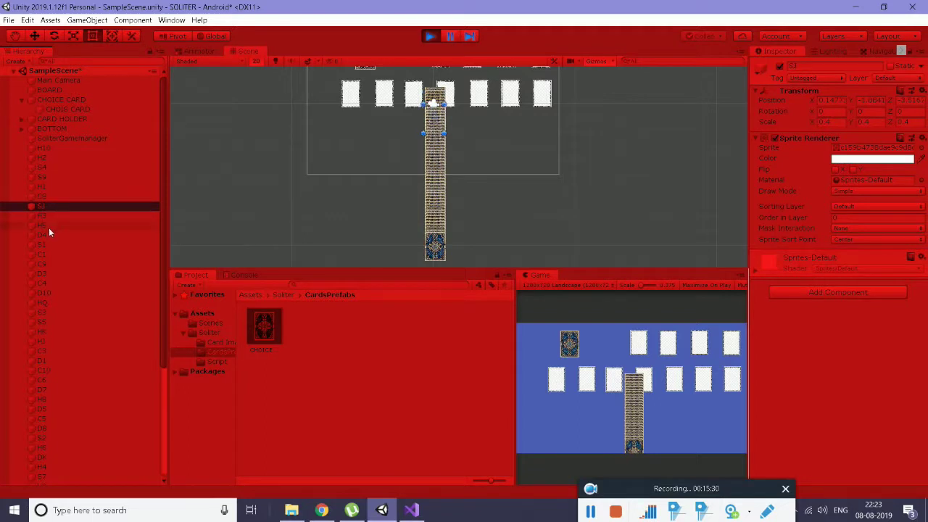
{"action": "left_click", "coordinate": [48, 226]}
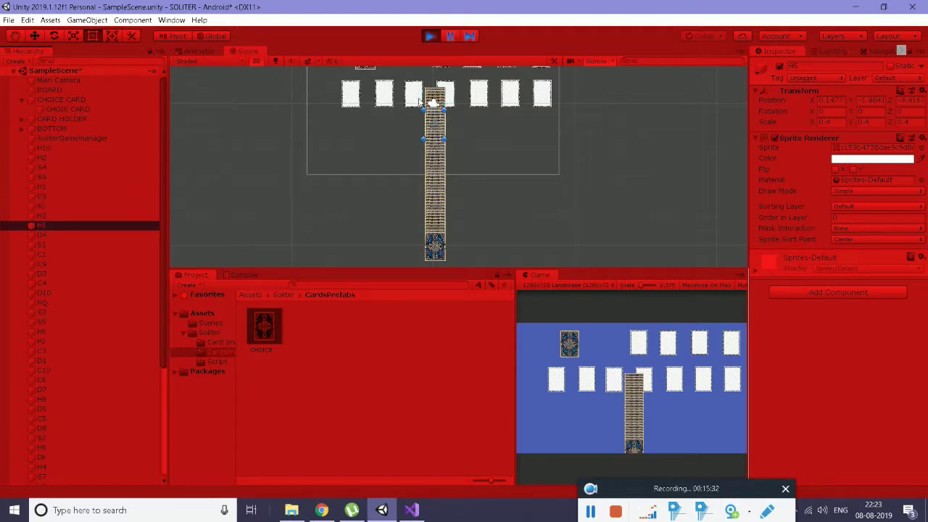
Stop the run and bring the whole camera frame into view
{"action": "left_click", "coordinate": [431, 35]}
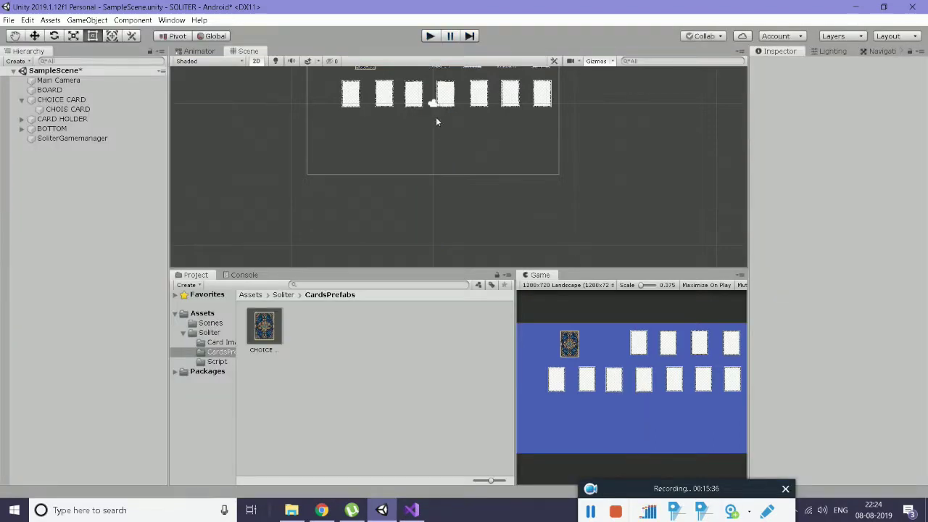
{"action": "middle_click_drag", "start_coordinate": [436, 122], "coordinate": [404, 186]}
{"action": "scroll", "coordinate": [428, 163], "scroll_direction": "up", "scroll_amount": 1}
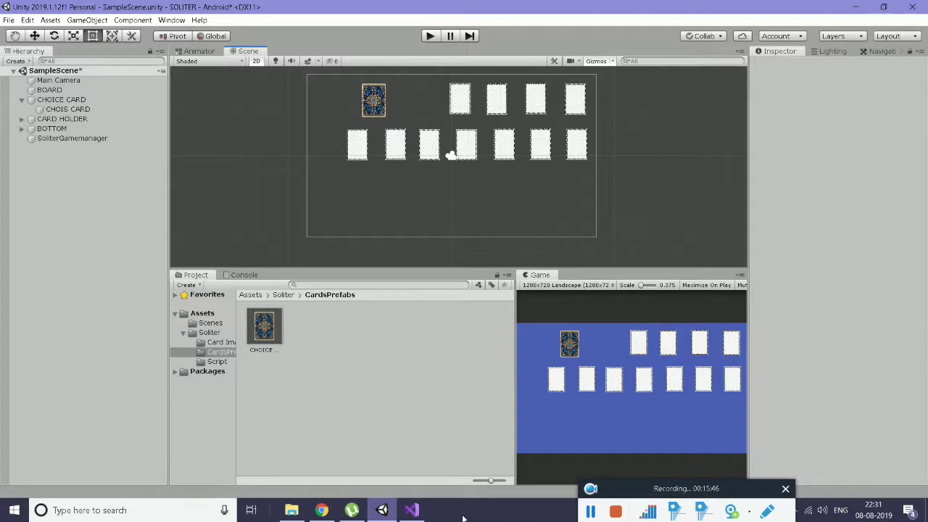
Rerun the game, inspect card D8, stop, and place another CHOICE CARD left of the board
{"action": "left_click", "coordinate": [426, 38]}
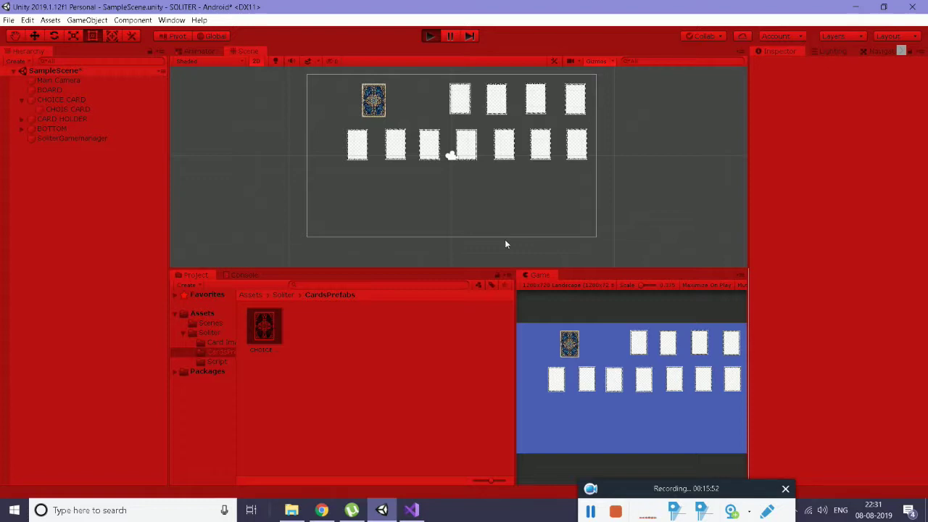
{"action": "left_click", "coordinate": [58, 178]}
{"action": "left_click", "coordinate": [46, 255]}
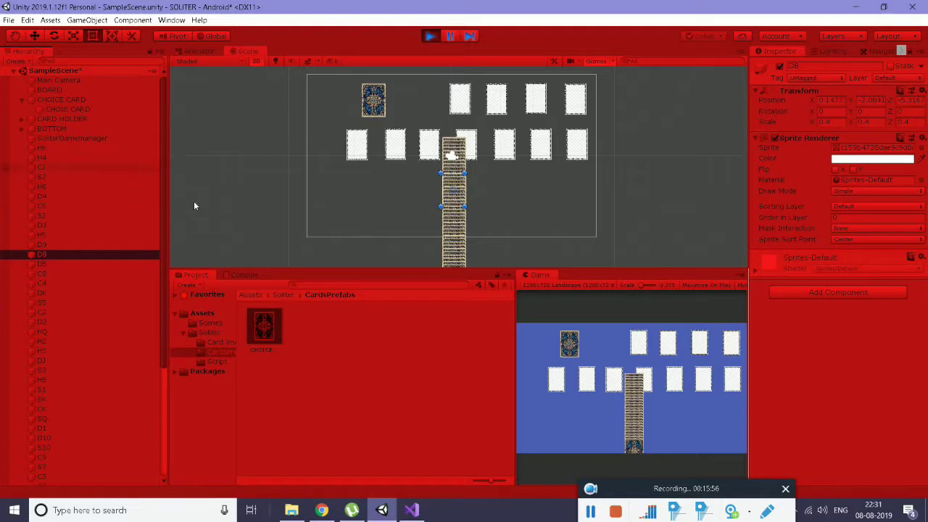
{"action": "left_click", "coordinate": [430, 36]}
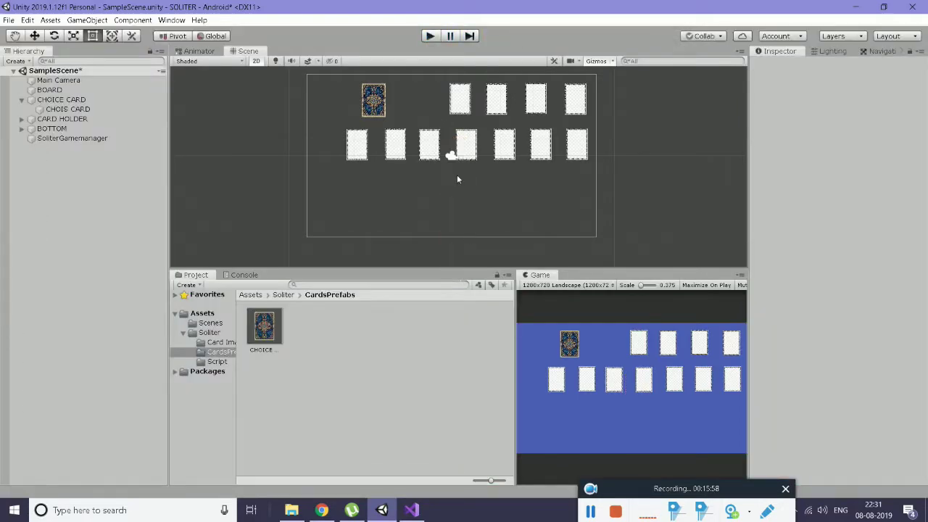
{"action": "left_click_drag", "start_coordinate": [264, 327], "coordinate": [46, 164]}
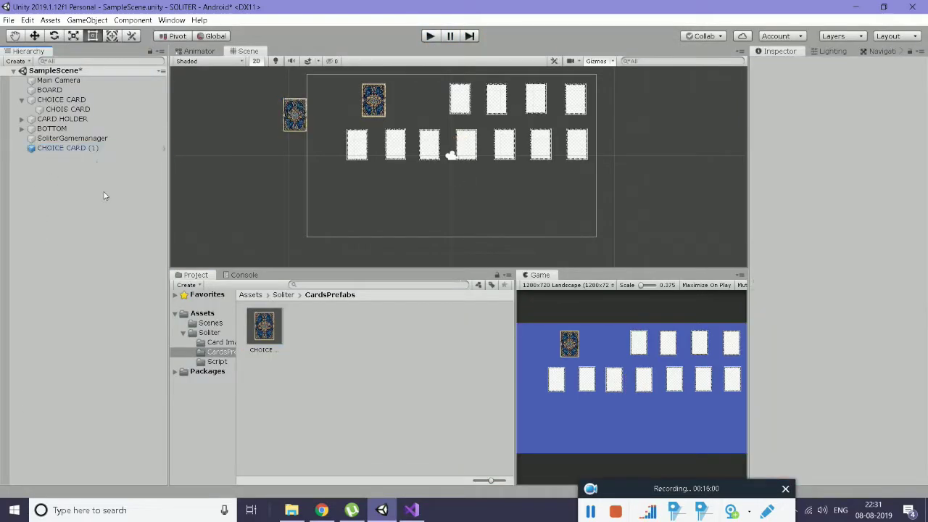
Attach a new script component named CardUpdate to CHOICE CARD (1)
{"action": "left_click", "coordinate": [69, 148]}
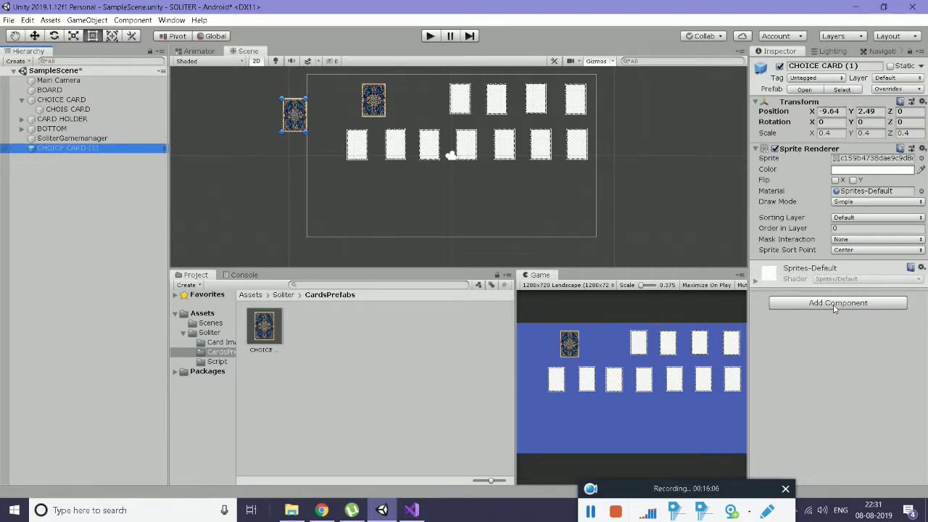
{"action": "left_click", "coordinate": [833, 308]}
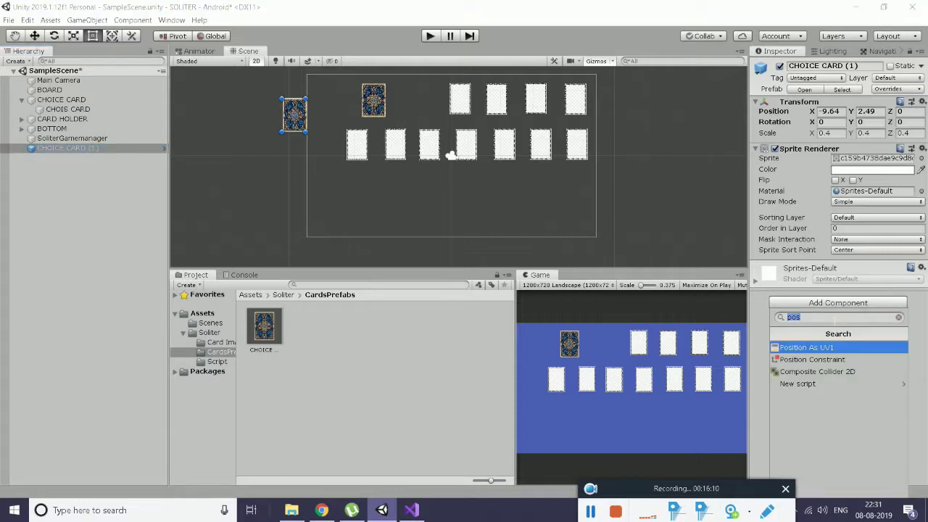
{"action": "key", "text": "BackSpace"}
{"action": "type", "text": "n"}
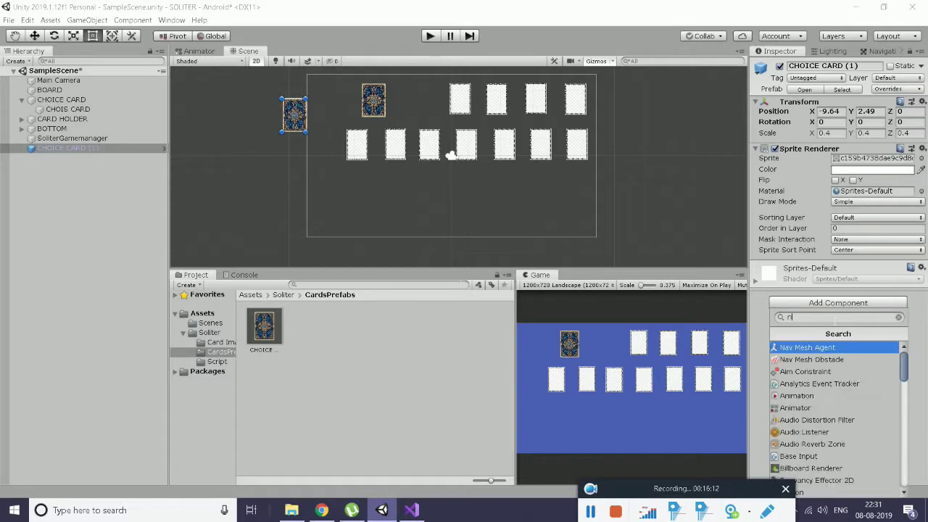
{"action": "type", "text": "ew"}
{"action": "left_click", "coordinate": [824, 352]}
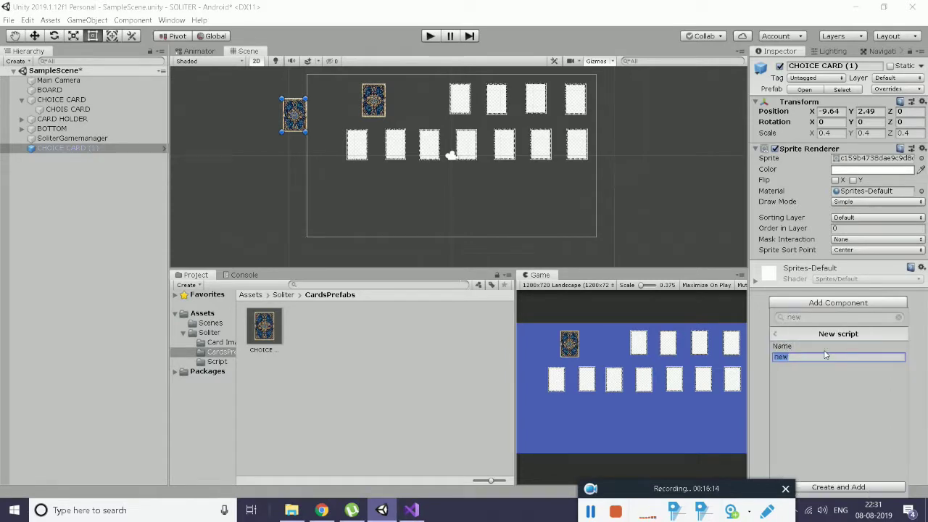
{"action": "type", "text": "CardUpdate"}
{"action": "key", "text": "Return"}
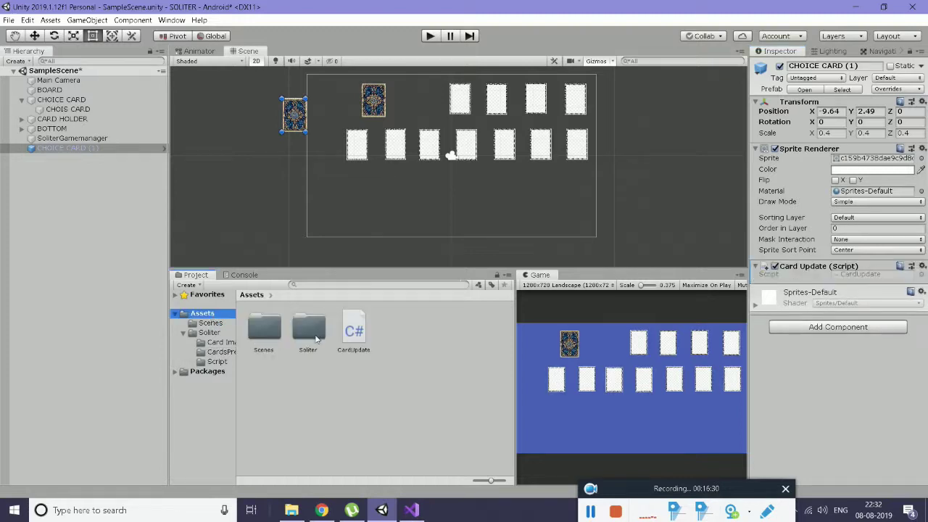
Move the CardUpdate script into the Script folder and open it for editing
{"action": "left_click", "coordinate": [348, 337]}
{"action": "left_click_drag", "start_coordinate": [265, 364], "coordinate": [227, 371]}
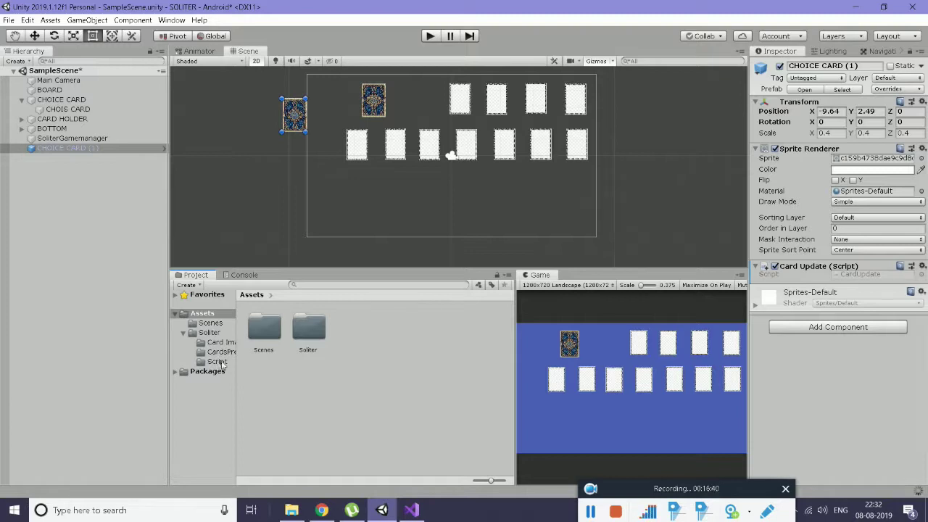
{"action": "left_click", "coordinate": [218, 363]}
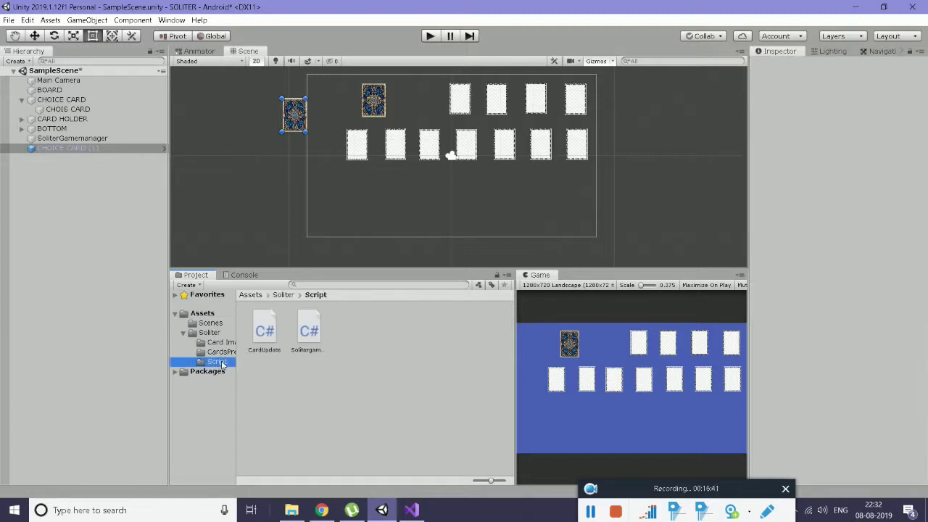
{"action": "left_click", "coordinate": [323, 370]}
{"action": "left_click", "coordinate": [265, 335]}
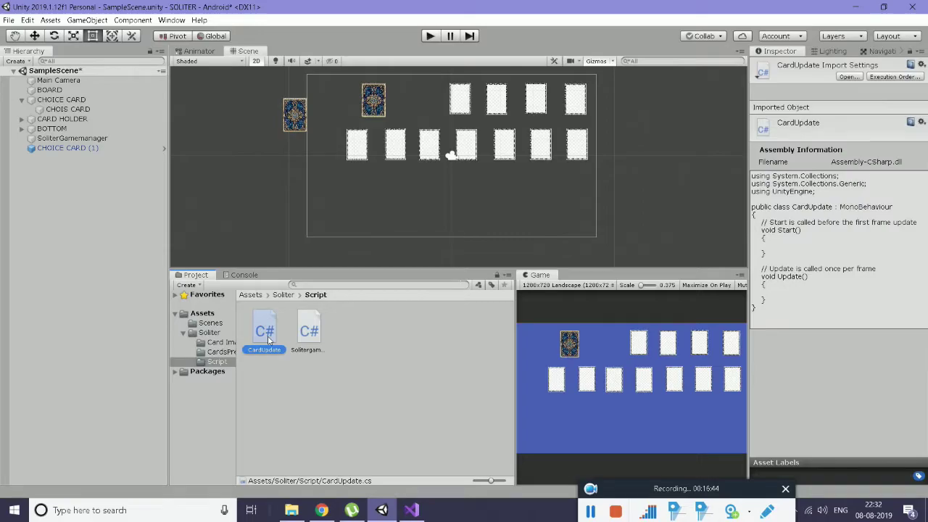
{"action": "double_click", "coordinate": [269, 340]}
Declare public Sprite CardFace; at the top of the CardUpdate class
{"action": "left_click", "coordinate": [102, 132]}
{"action": "key", "text": "Return"}
{"action": "key", "text": "Return"}
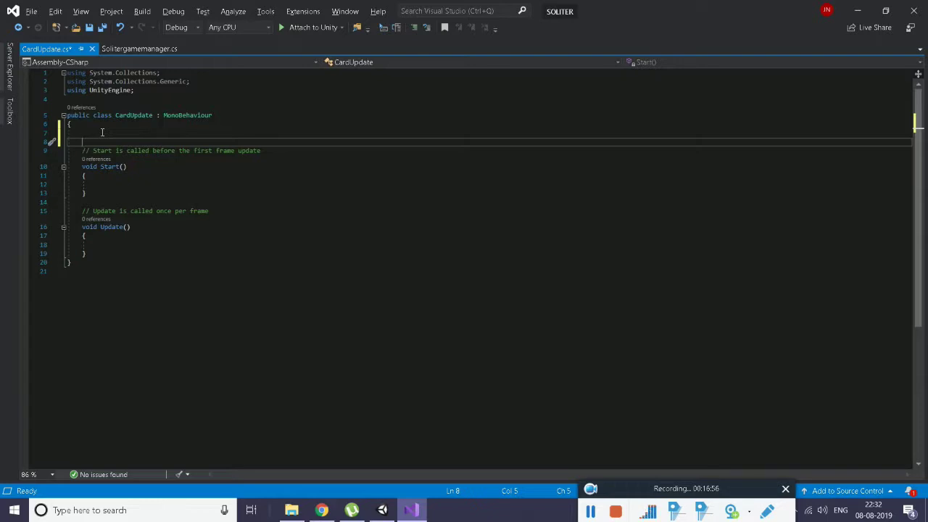
{"action": "type", "text": "public "}
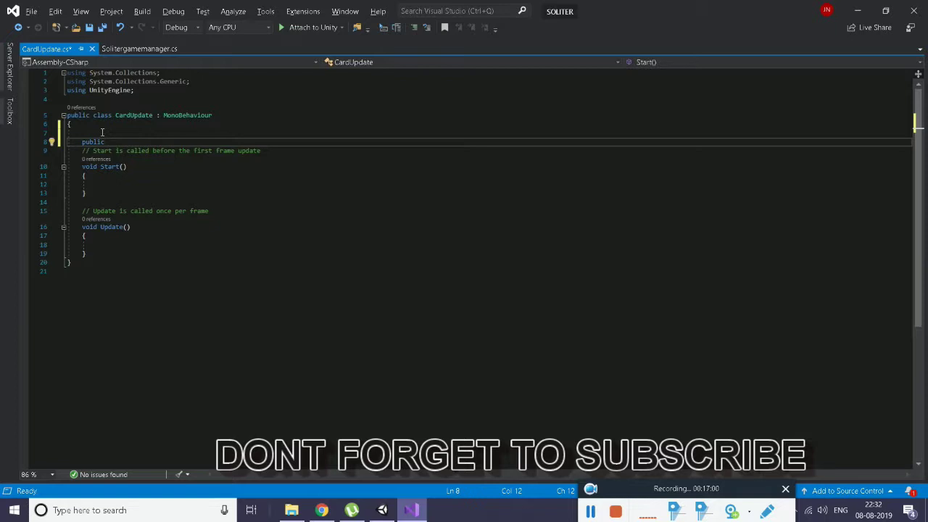
{"action": "type", "text": "Sp"}
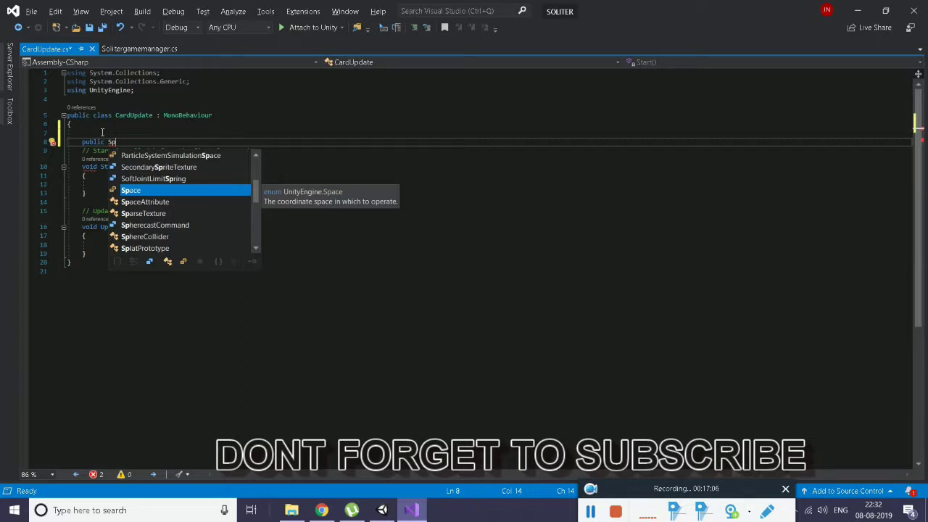
{"action": "type", "text": "ri"}
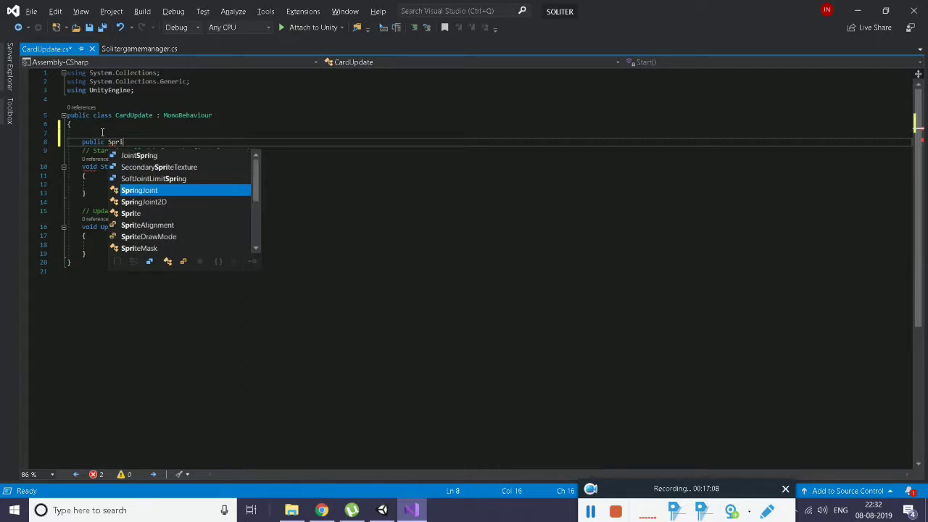
{"action": "key", "text": "Down"}
{"action": "key", "text": "Down"}
{"action": "key", "text": "space"}
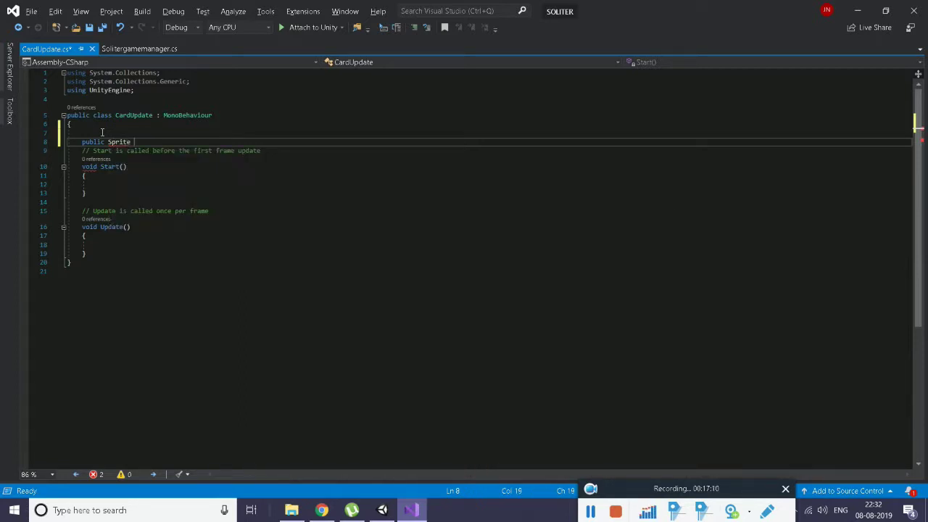
{"action": "type", "text": "C"}
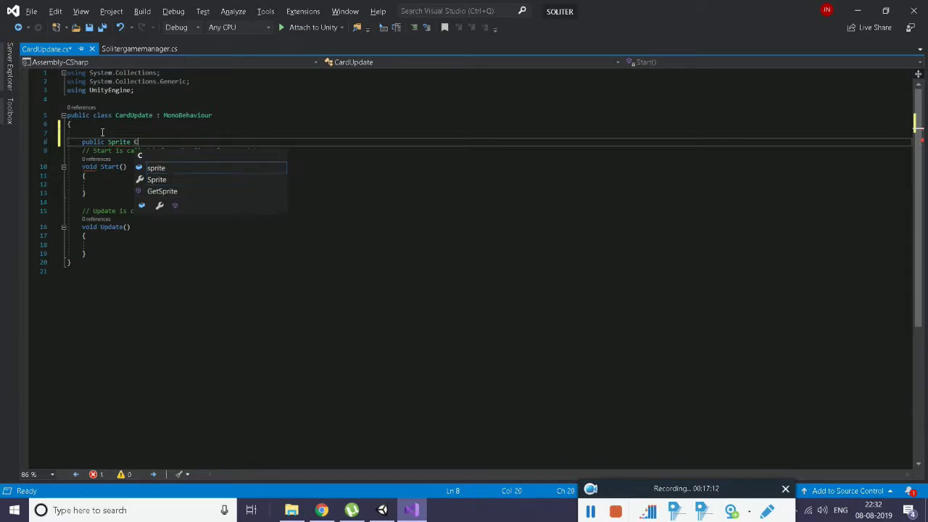
{"action": "type", "text": "ars"}
{"action": "key", "text": "BackSpace"}
{"action": "type", "text": "dFacr="}
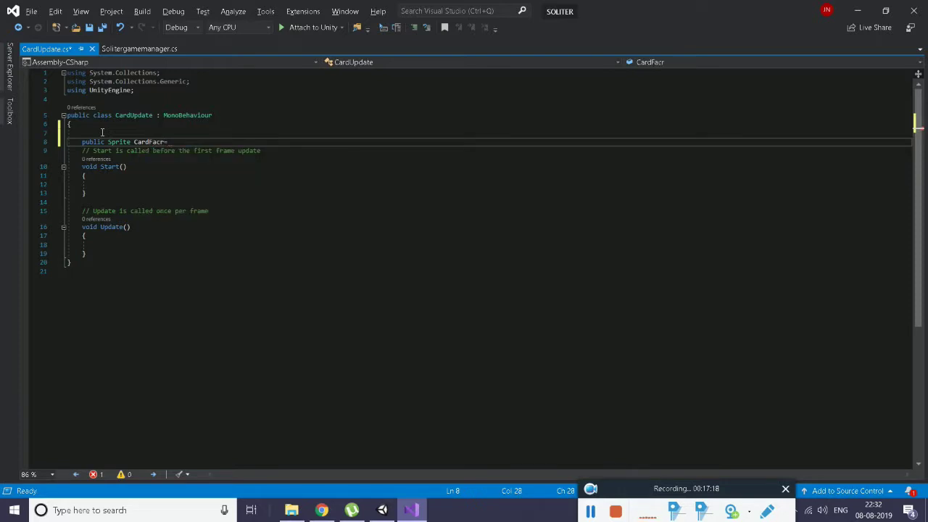
{"action": "key", "text": "BackSpace"}
{"action": "key", "text": "BackSpace"}
{"action": "type", "text": "e"}
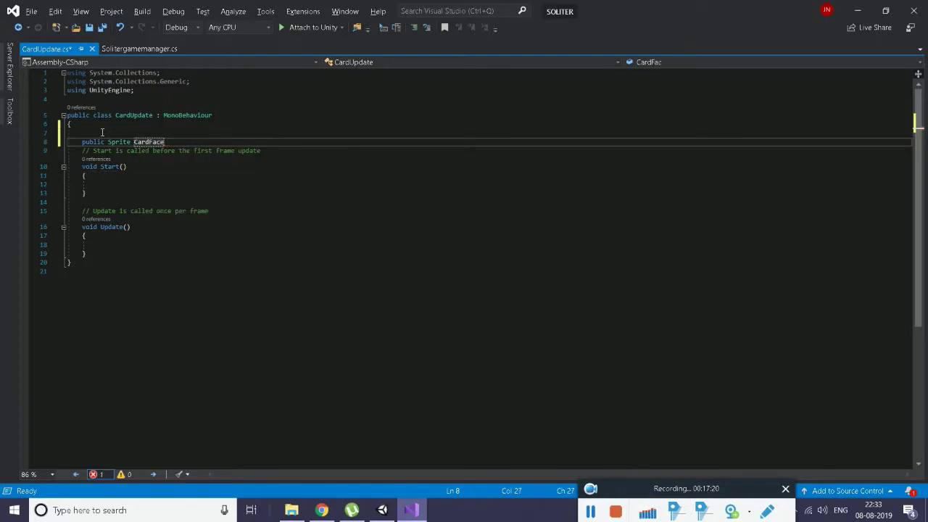
{"action": "type", "text": ";"}
{"action": "key", "text": "Return"}
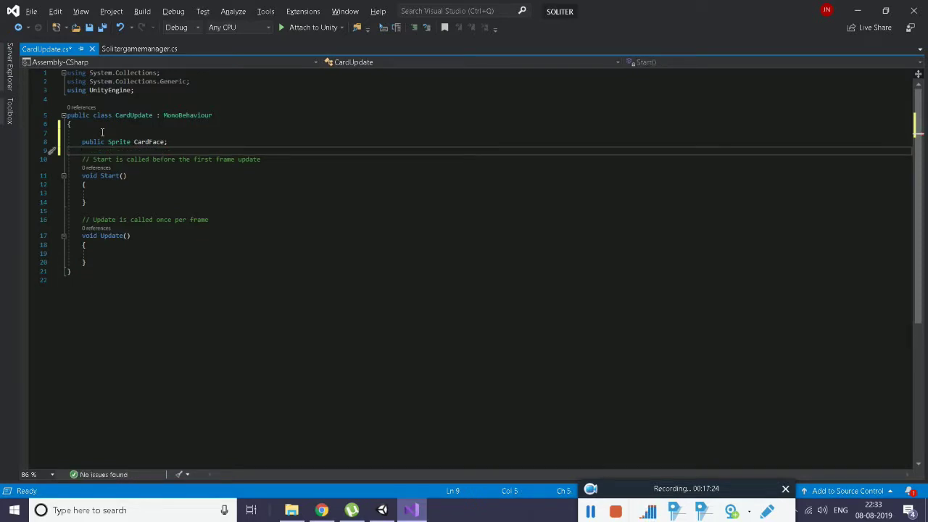
Add public Sprite CardBack; on the line below CardFace
{"action": "type", "text": "public"}
{"action": "type", "text": " spr"}
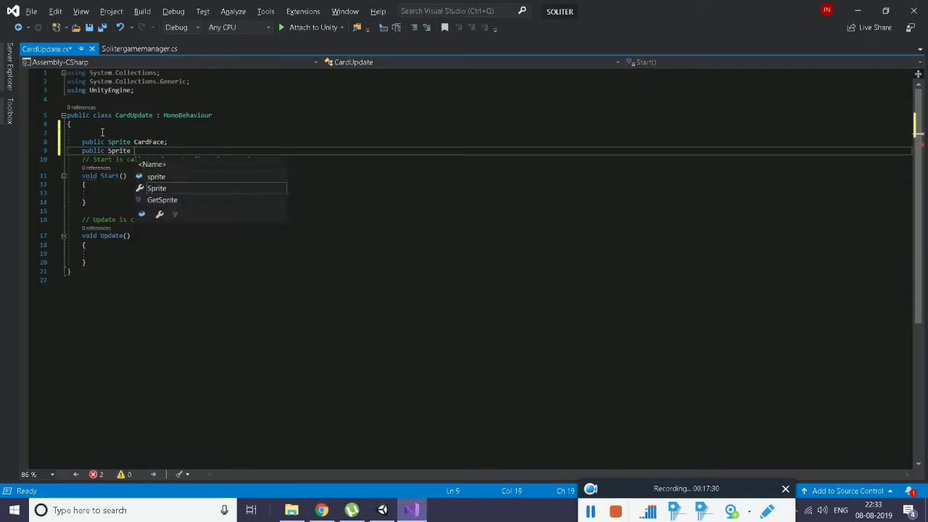
{"action": "type", "text": " CardBack"}
{"action": "key", "text": "Return"}
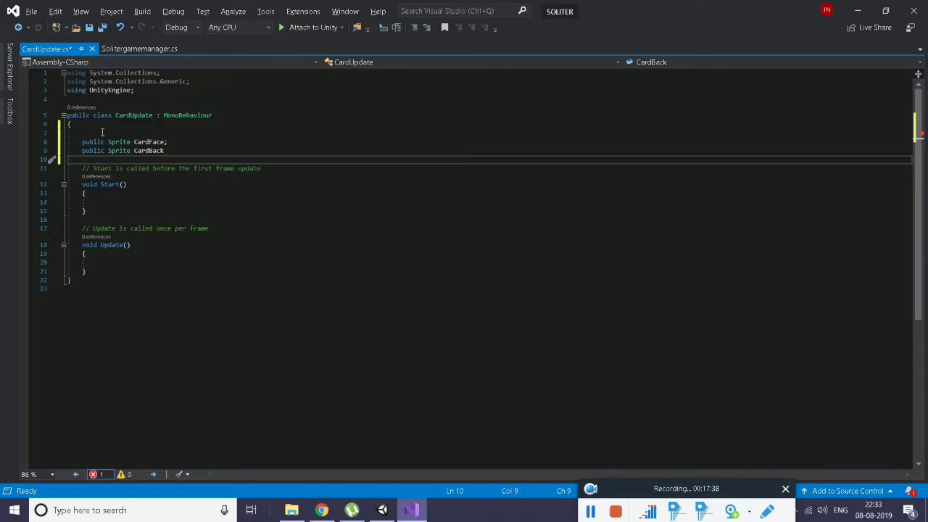
{"action": "left_click", "coordinate": [180, 153]}
{"action": "type", "text": ";"}
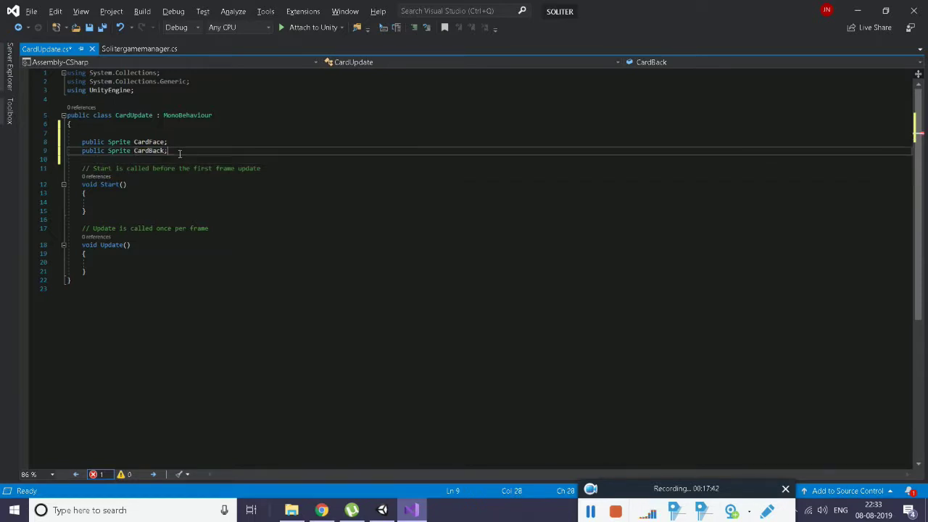
{"action": "key", "text": "Return"}
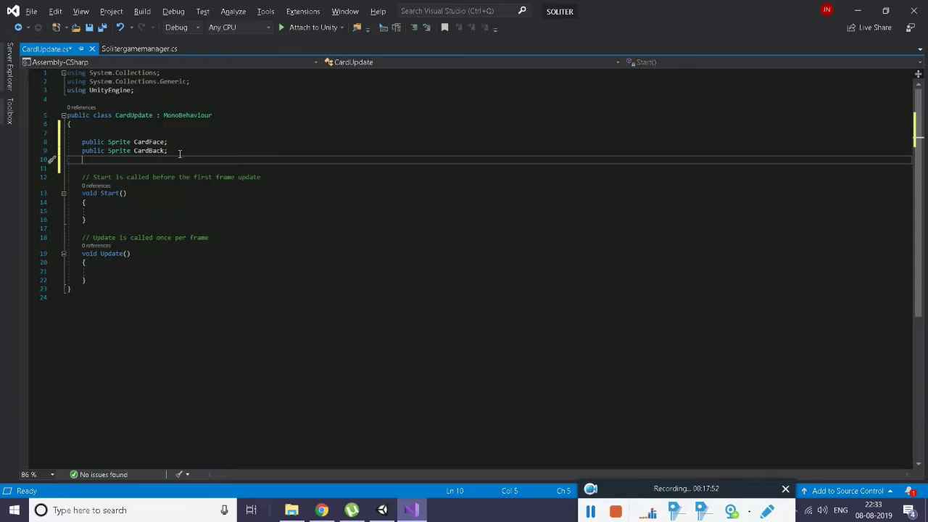
Declare private SpriteRenderer spriteRenderer; below the Sprite fields
{"action": "key", "text": "Return"}
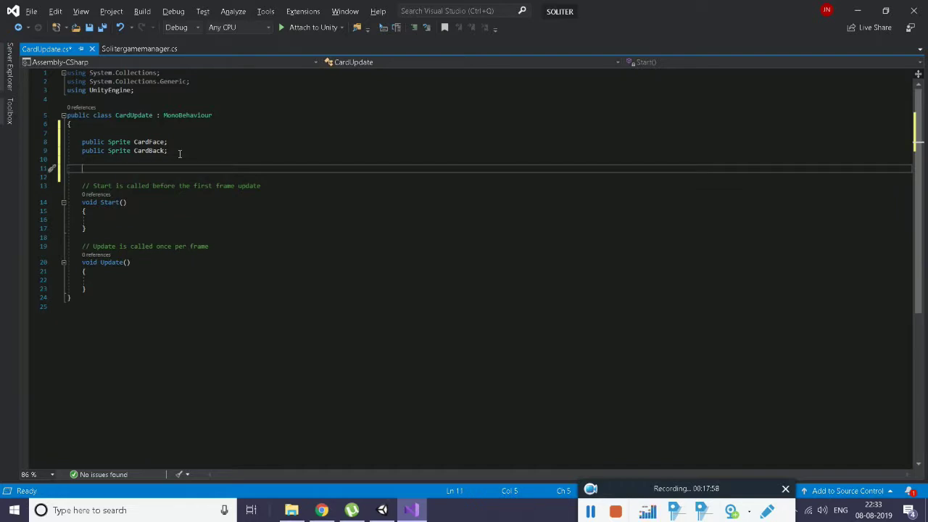
{"action": "type", "text": "pri"}
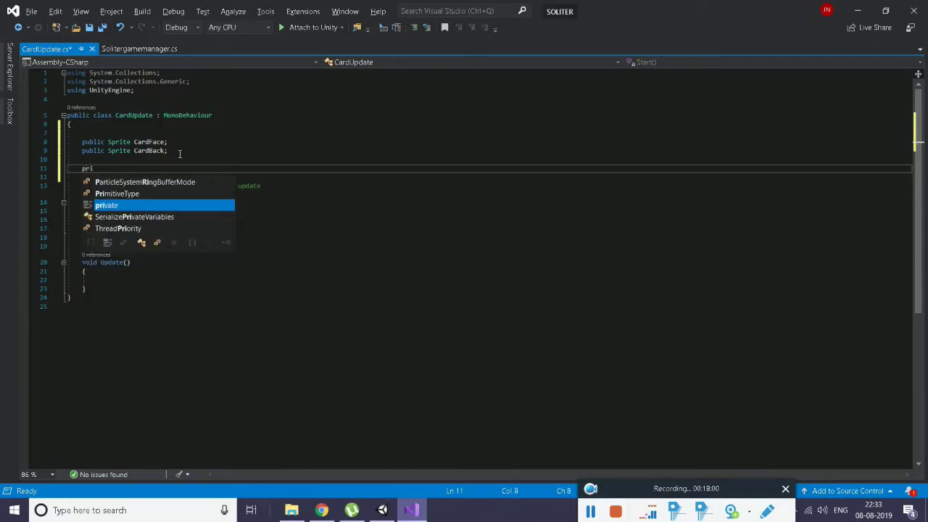
{"action": "key", "text": "space"}
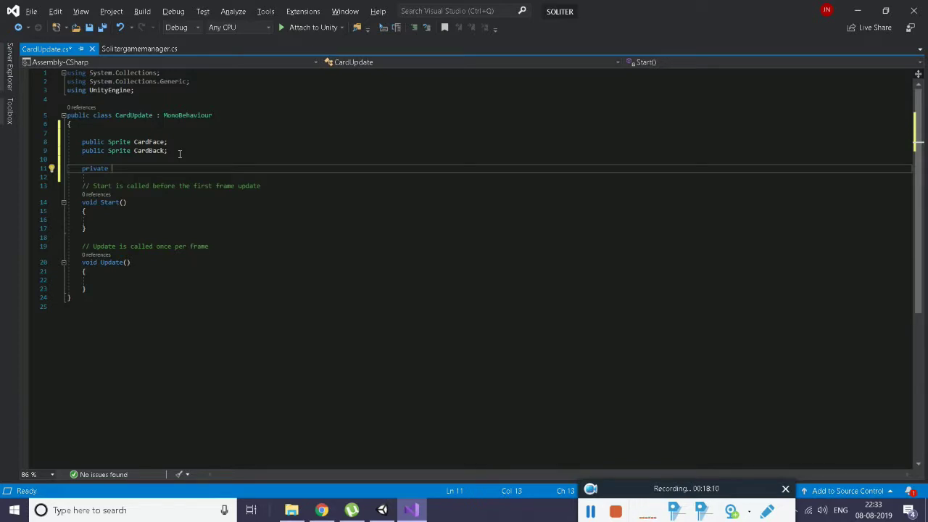
{"action": "type", "text": "Spr"}
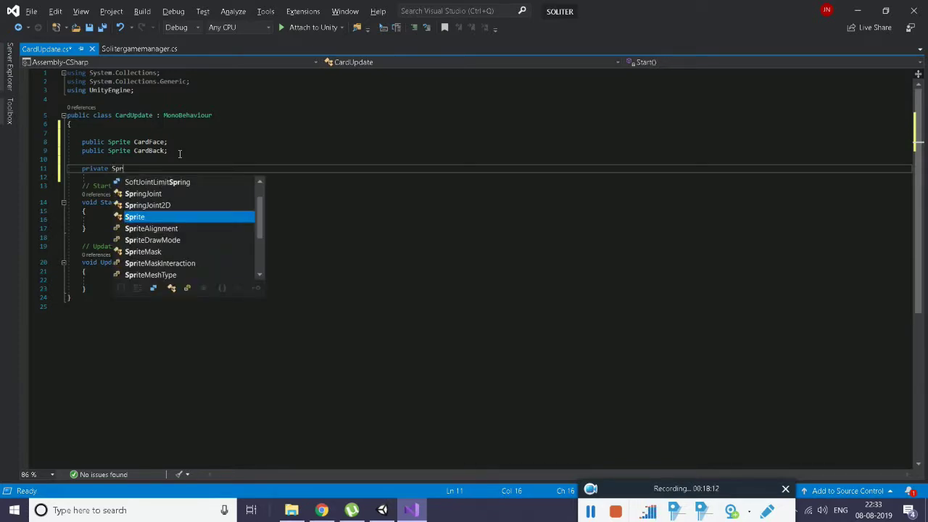
{"action": "type", "text": "i"}
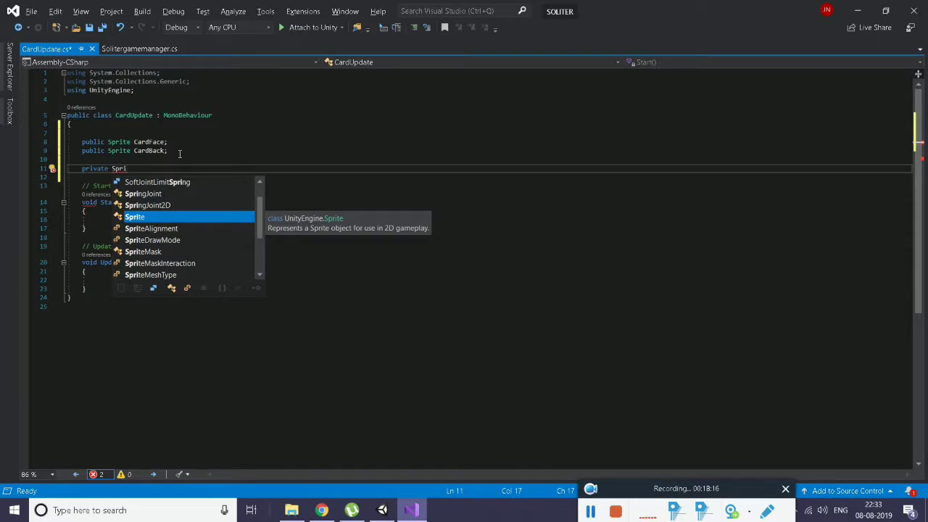
{"action": "type", "text": "teRenderer"}
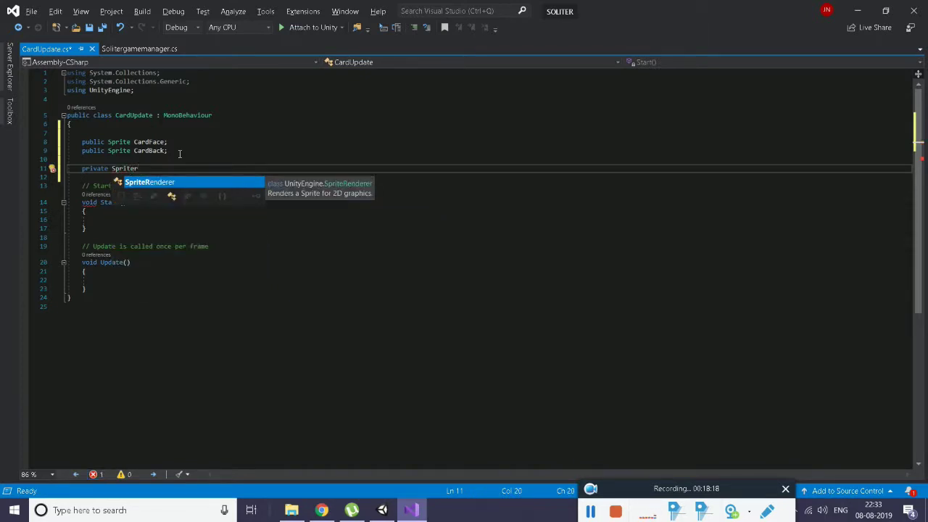
{"action": "type", "text": " sp"}
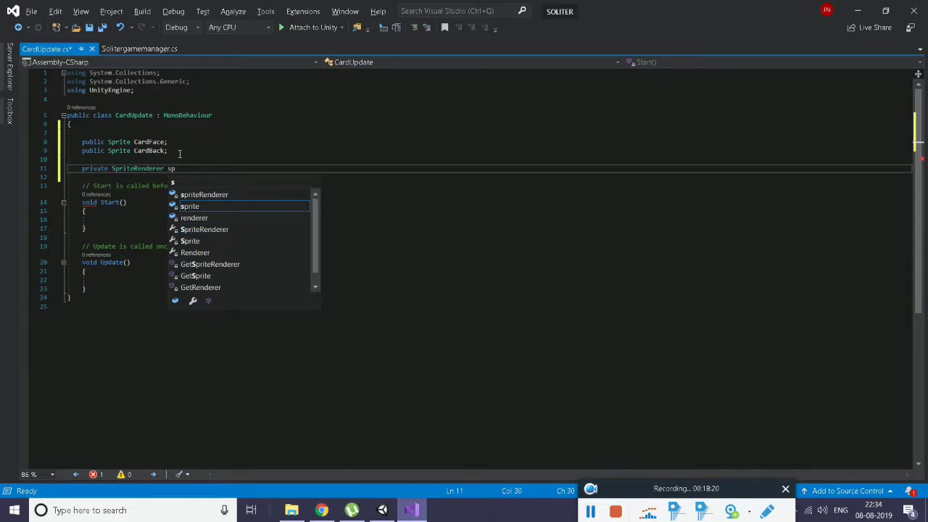
{"action": "type", "text": "ri"}
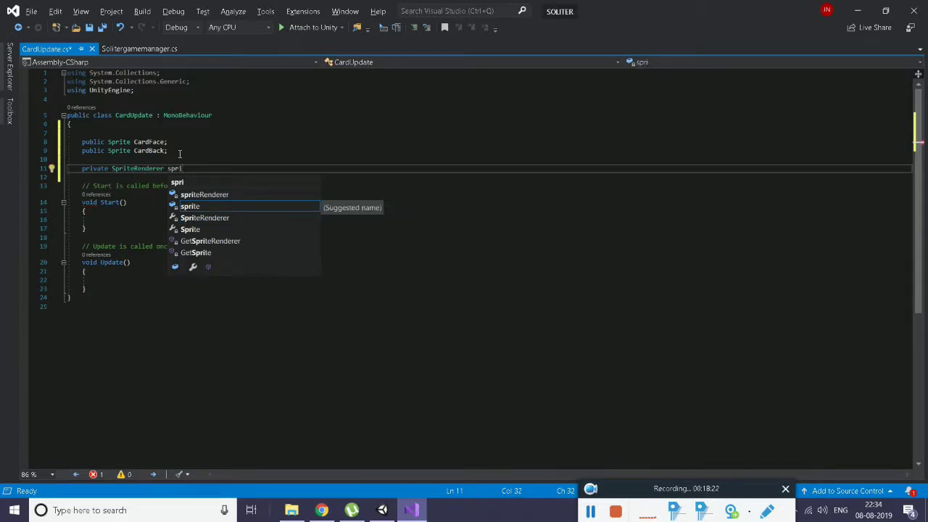
{"action": "key", "text": "Down"}
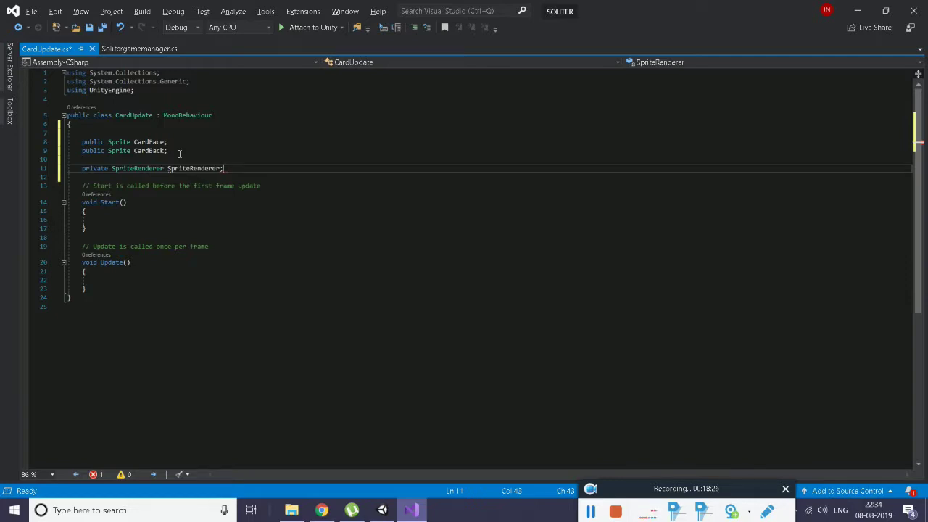
{"action": "key", "text": "ctrl+Left"}
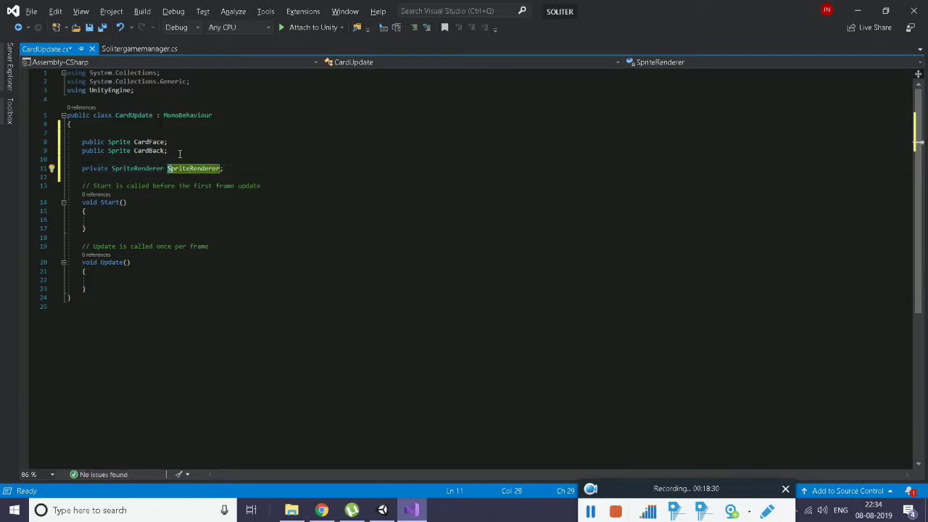
{"action": "key", "text": "Left"}
{"action": "key", "text": "Right"}
{"action": "key", "text": "Right"}
{"action": "key", "text": "Right"}
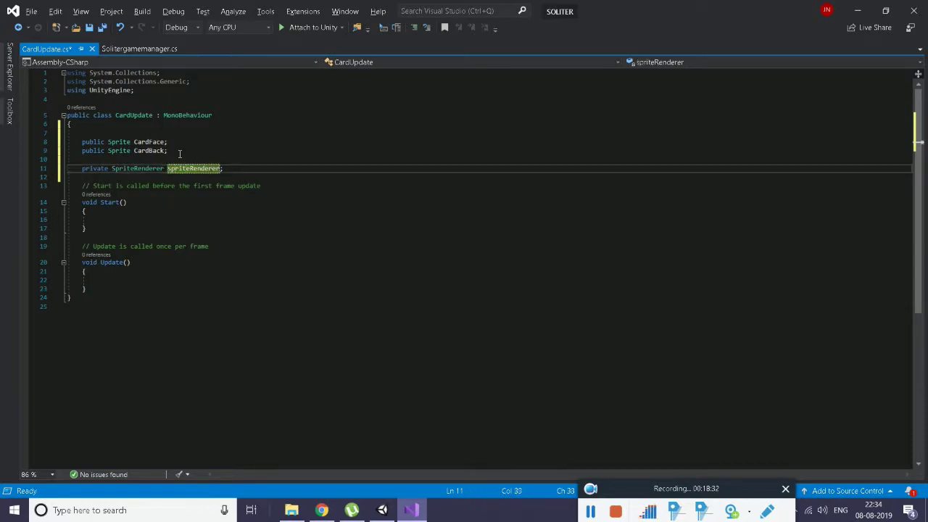
{"action": "key", "text": "Right"}
{"action": "key", "text": "Right"}
{"action": "key", "text": "Right"}
{"action": "key", "text": "Right"}
Start another private field declaration, typed as far as 'Sele', on the next line
{"action": "key", "text": "Return"}
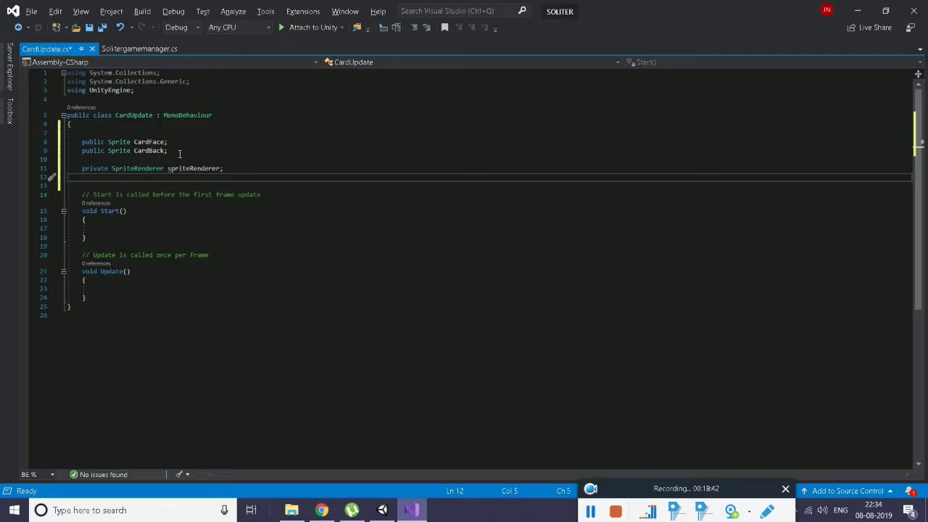
{"action": "type", "text": "pri"}
{"action": "key", "text": "space"}
{"action": "type", "text": "vate Selectable = Ss"}
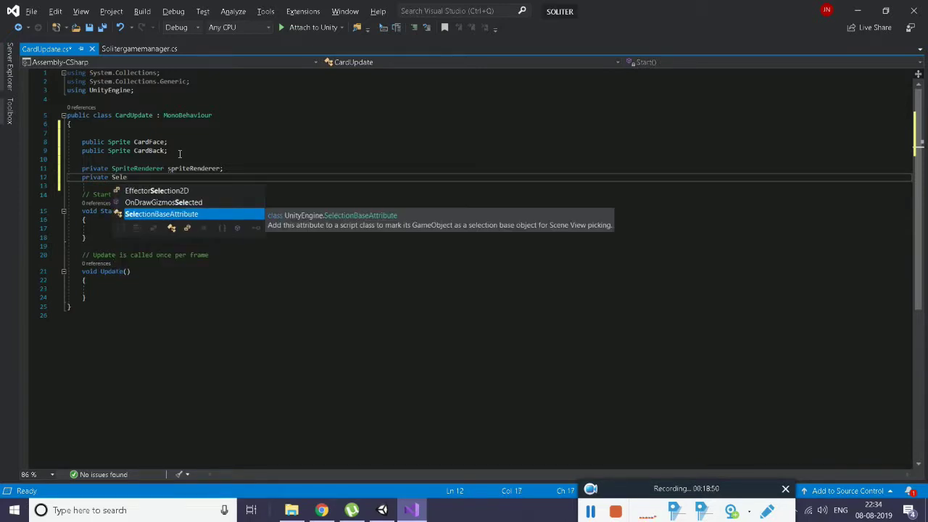
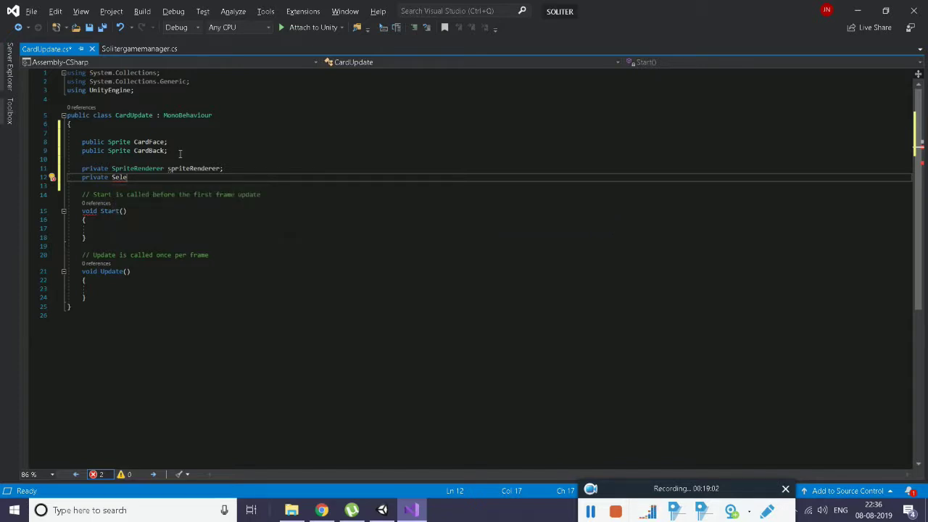
Declare a private Selectable selectable field in CardUpdate.cs
{"action": "type", "text": "ct"}
{"action": "type", "text": "able"}
{"action": "type", "text": " = Sse"}
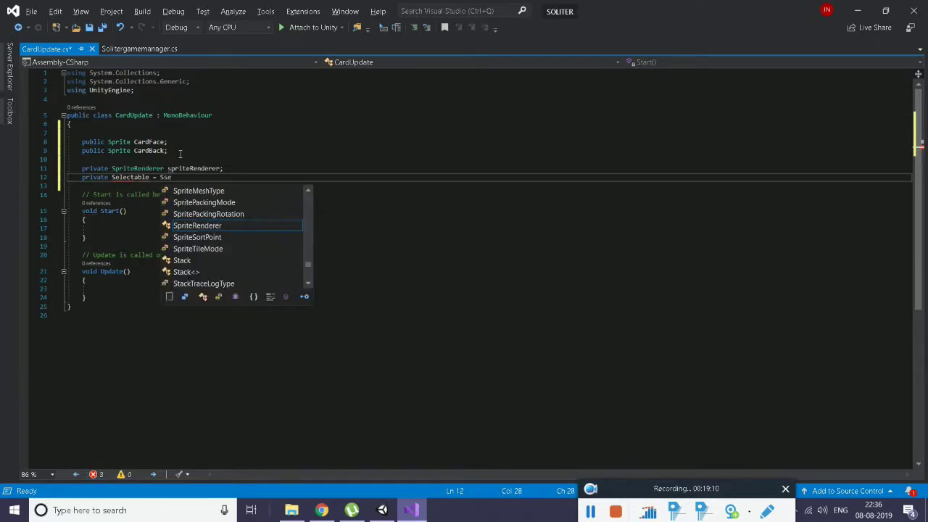
{"action": "key", "text": "BackSpace"}
{"action": "key", "text": "BackSpace"}
{"action": "key", "text": "BackSpace"}
{"action": "key", "text": "BackSpace"}
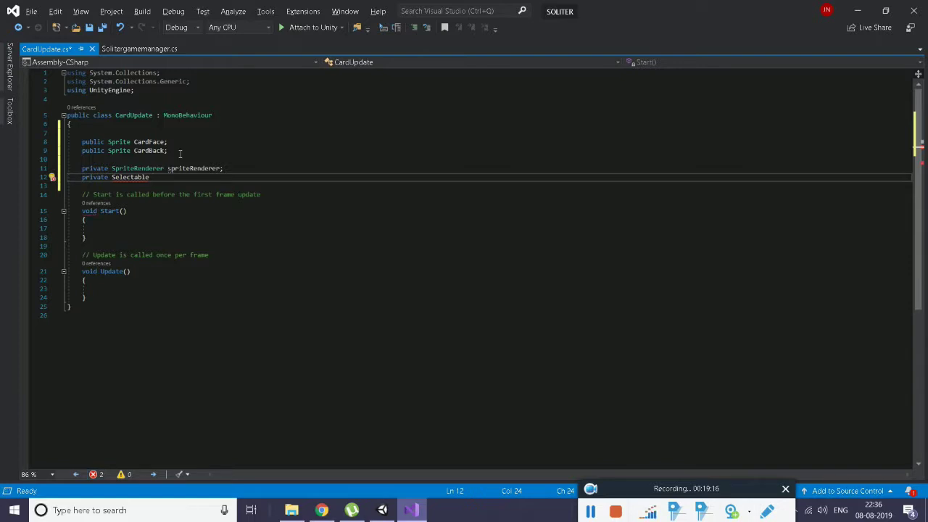
{"action": "type", "text": "selecta"}
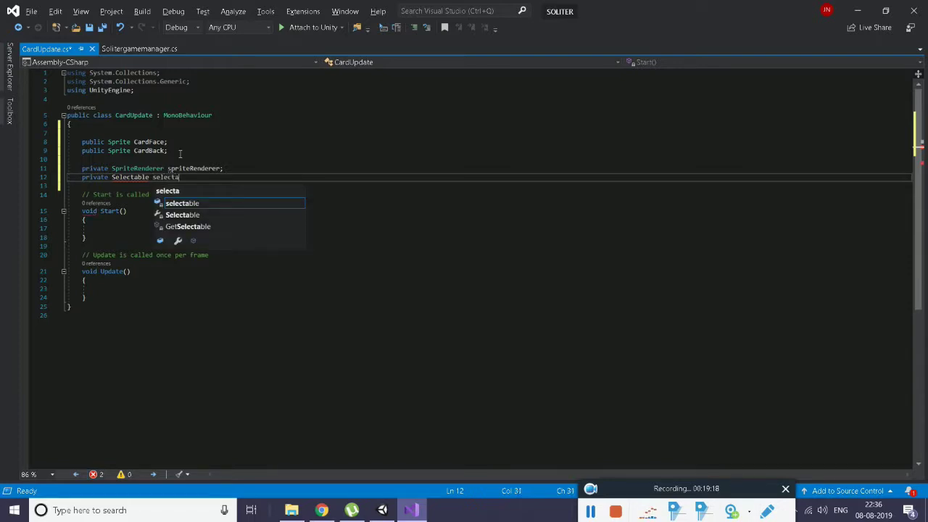
{"action": "type", "text": "ble;"}
{"action": "key", "text": "Return"}
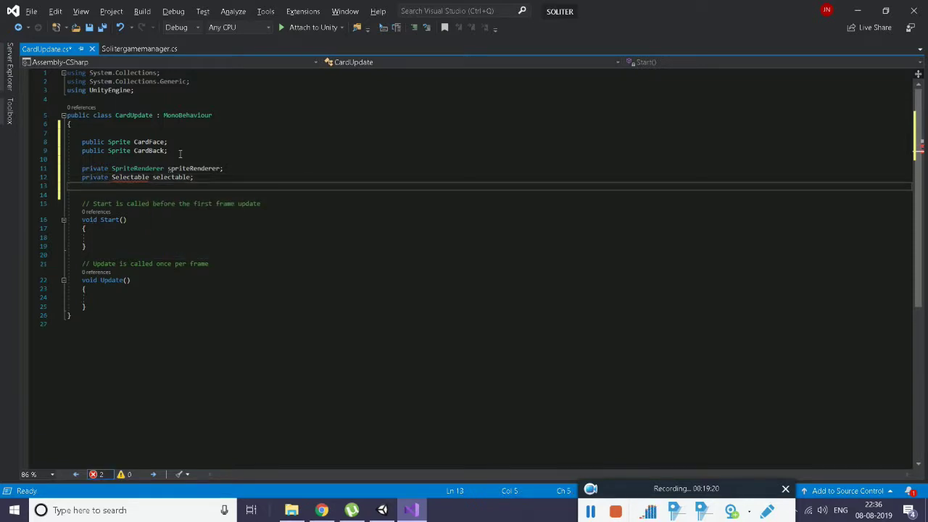
Add a private Solitergamemanager solitergamemanager field and save the script
{"action": "type", "text": "private"}
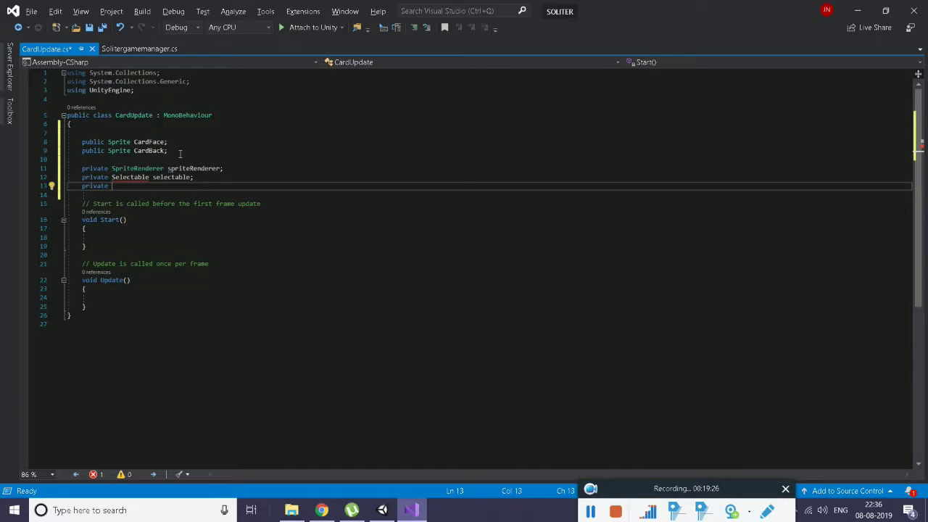
{"action": "type", "text": "Sol"}
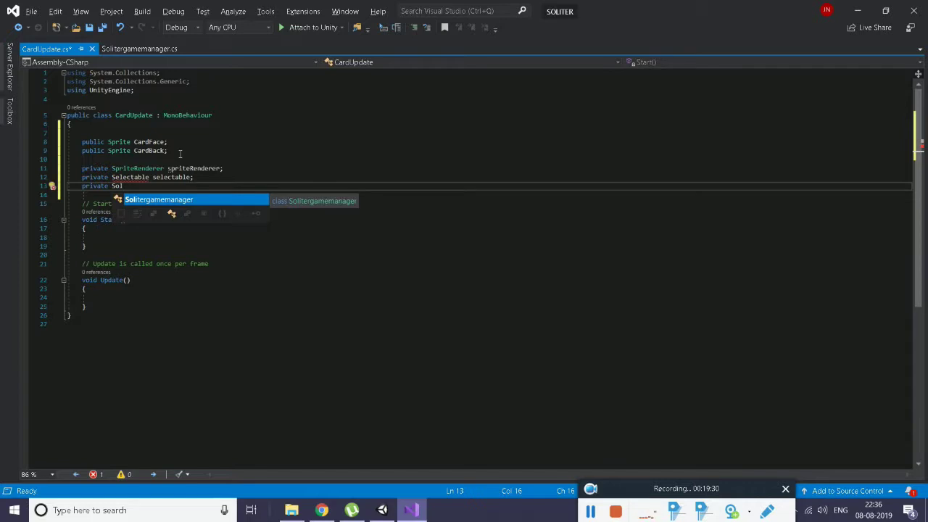
{"action": "key", "text": "space"}
{"action": "type", "text": "soli"}
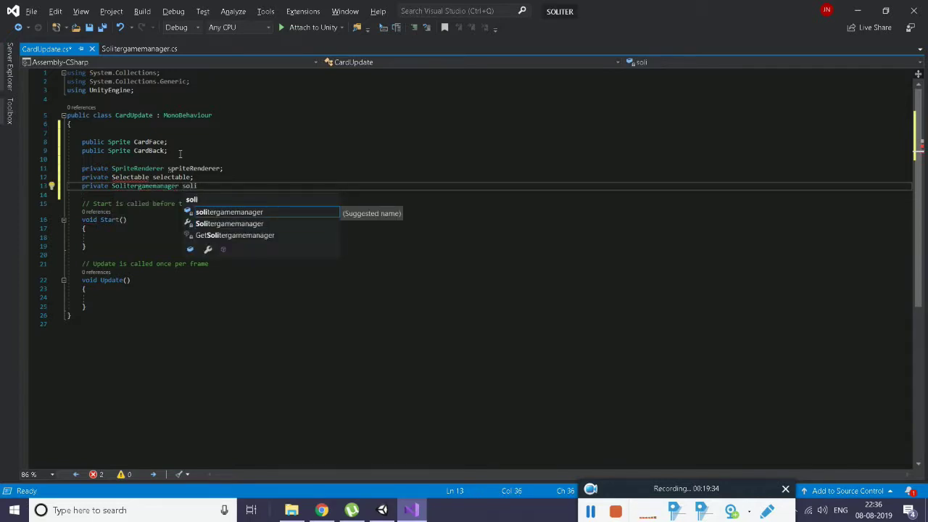
{"action": "key", "text": "Tab"}
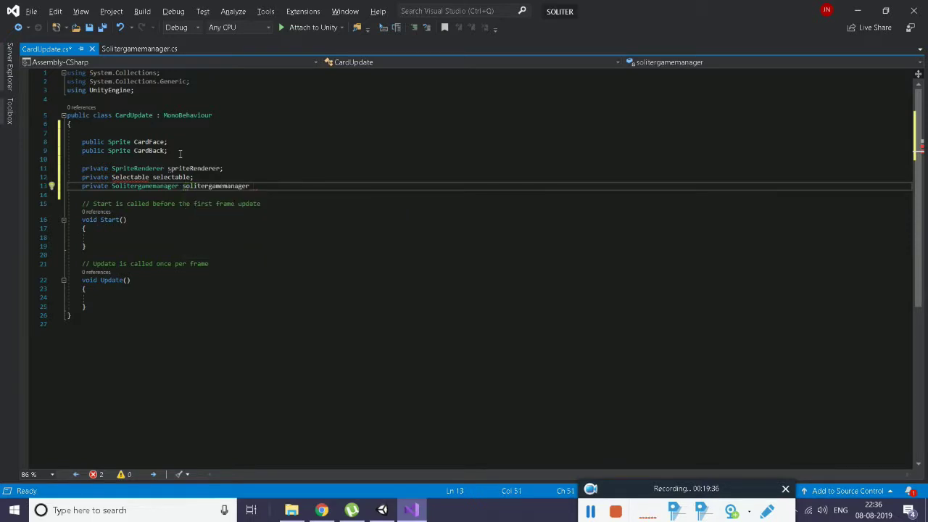
{"action": "type", "text": ";"}
{"action": "key", "text": "ctrl+s"}
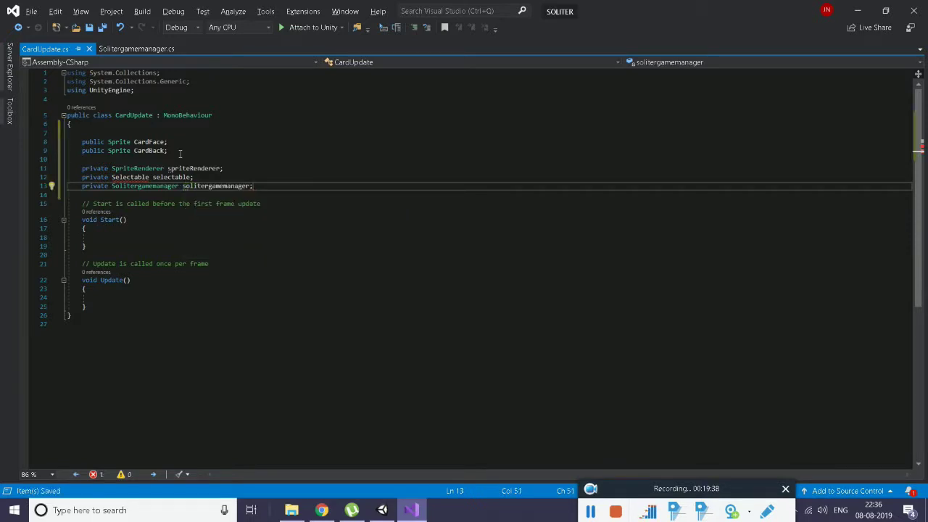
{"action": "left_click_drag", "start_coordinate": [68, 177], "coordinate": [253, 187]}
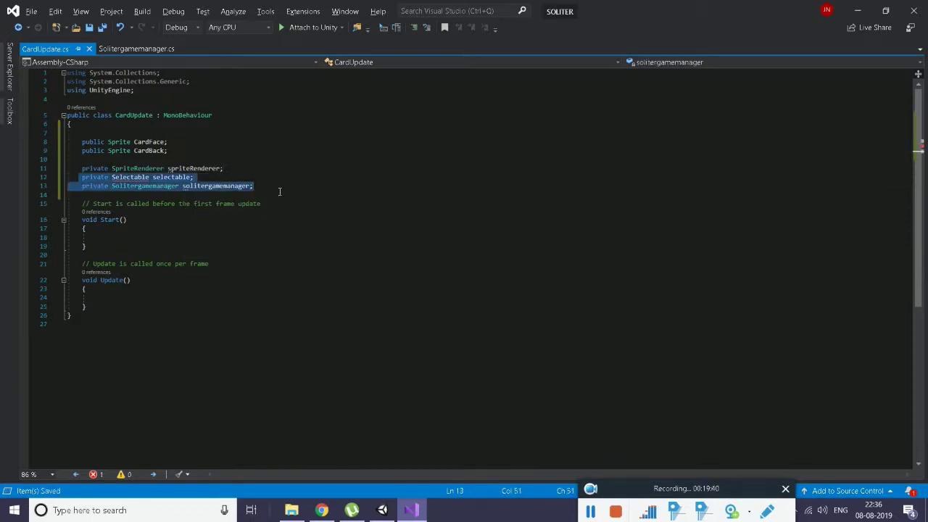
{"action": "left_click", "coordinate": [382, 510]}
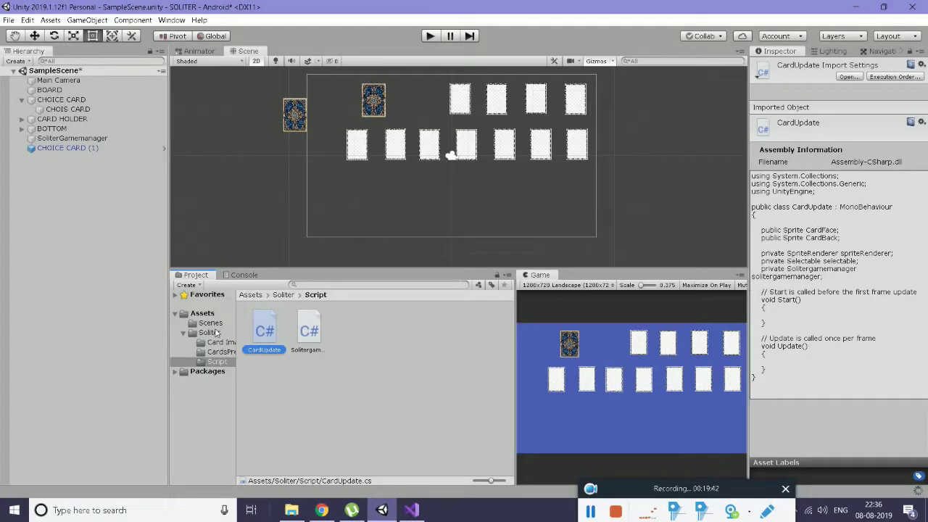
Attach a new script component named Selectable to CHOICE CARD (1)
{"action": "left_click", "coordinate": [67, 148]}
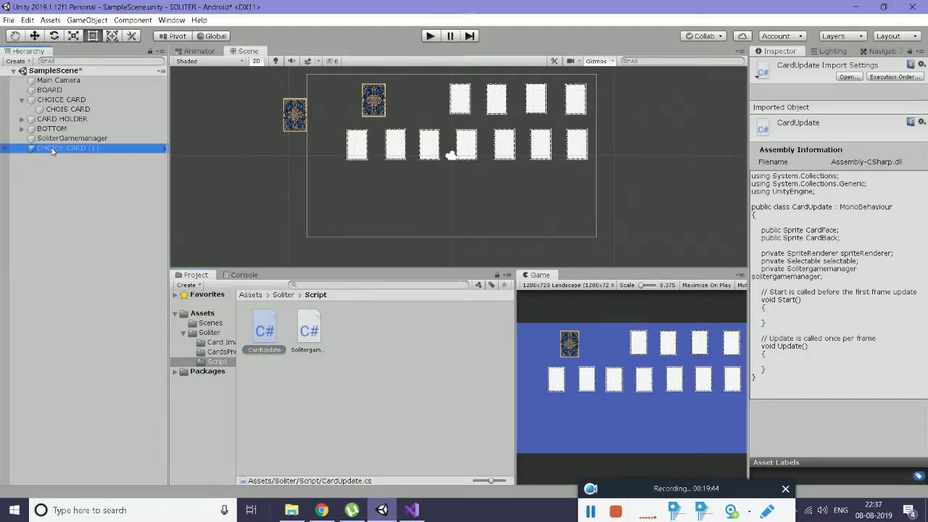
{"action": "left_click", "coordinate": [811, 327]}
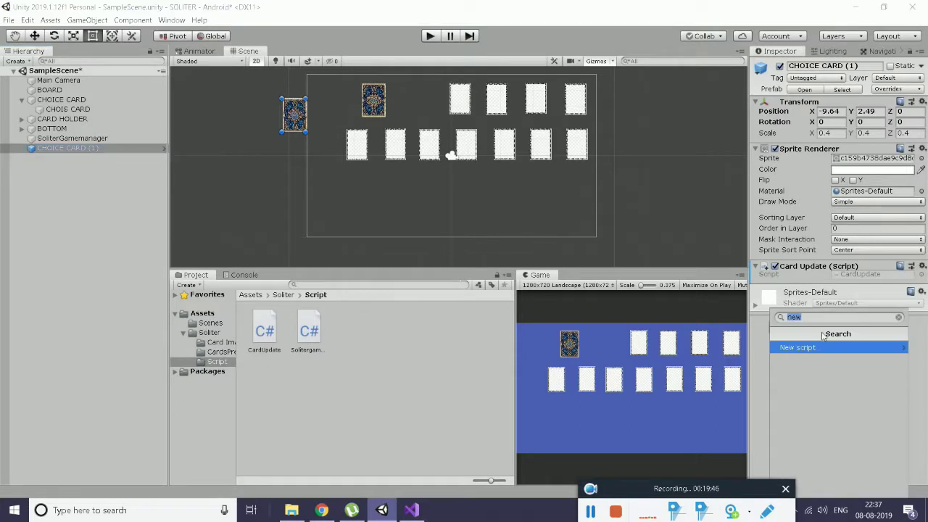
{"action": "left_click", "coordinate": [798, 348]}
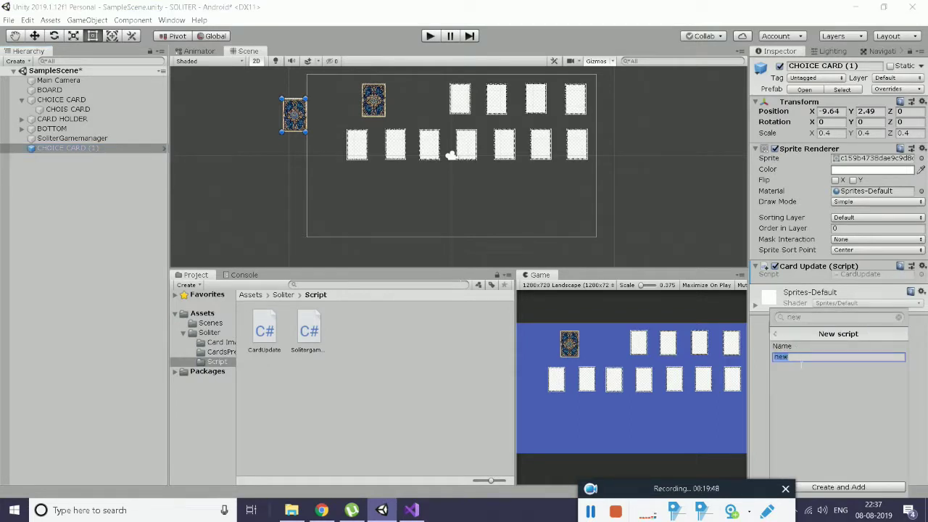
{"action": "key", "text": "alt+Tab"}
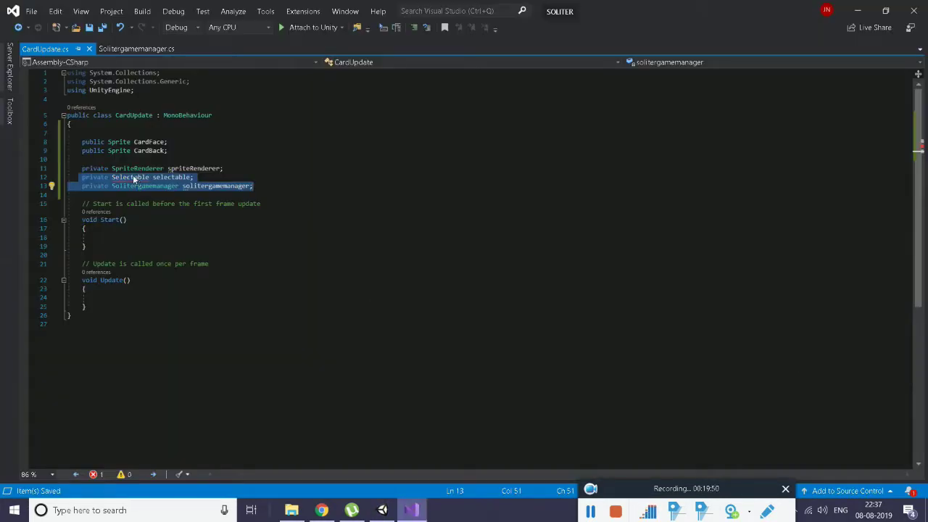
{"action": "left_click", "coordinate": [134, 176]}
{"action": "key", "text": "alt+Tab"}
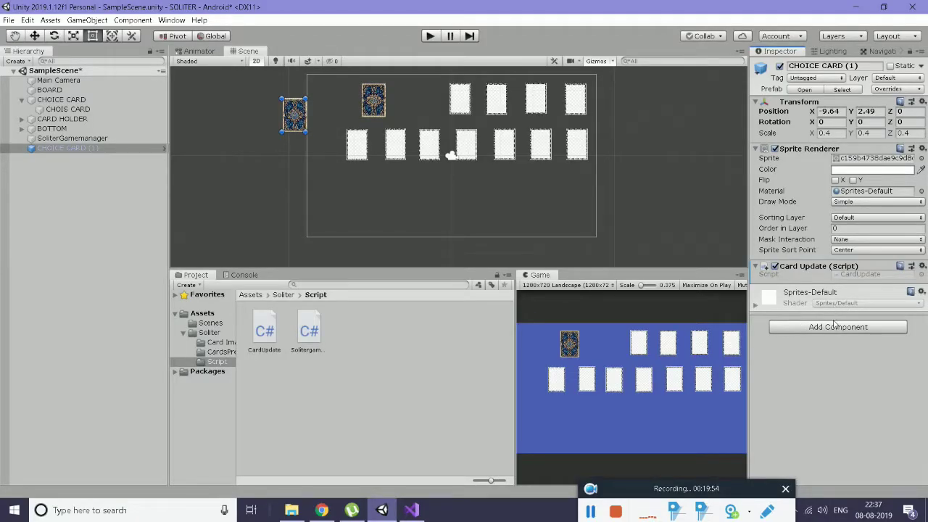
{"action": "left_click", "coordinate": [836, 326]}
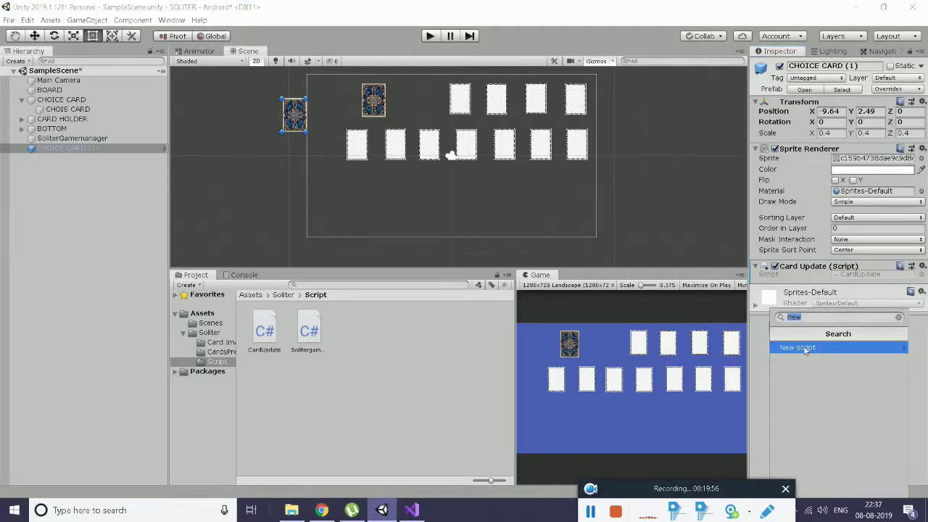
{"action": "left_click", "coordinate": [807, 348]}
{"action": "type", "text": "Selectable"}
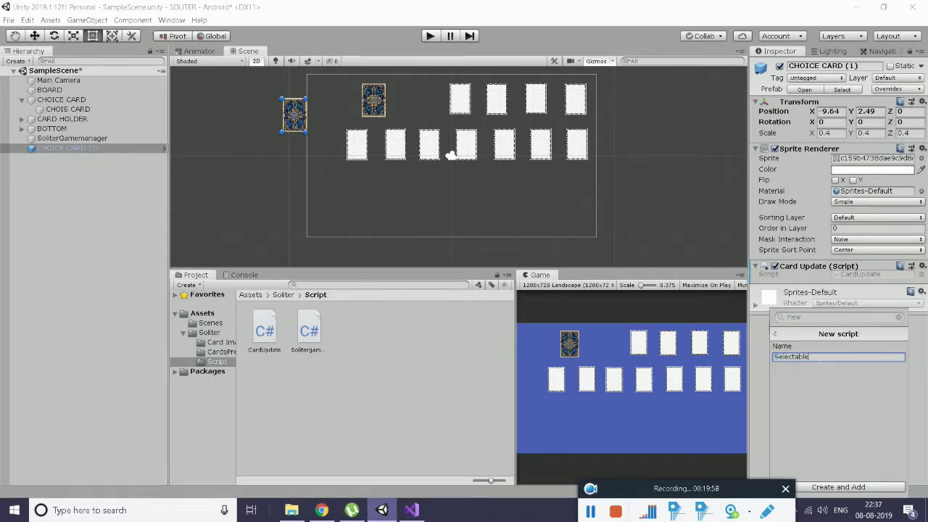
{"action": "key", "text": "Return"}
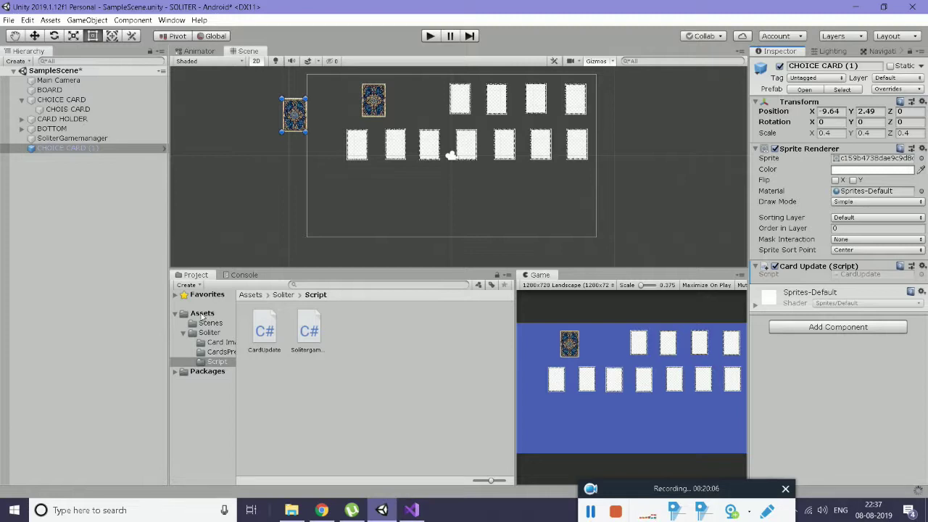
Move the Selectable script into the Script folder and apply all prefab overrides
{"action": "left_click", "coordinate": [202, 314]}
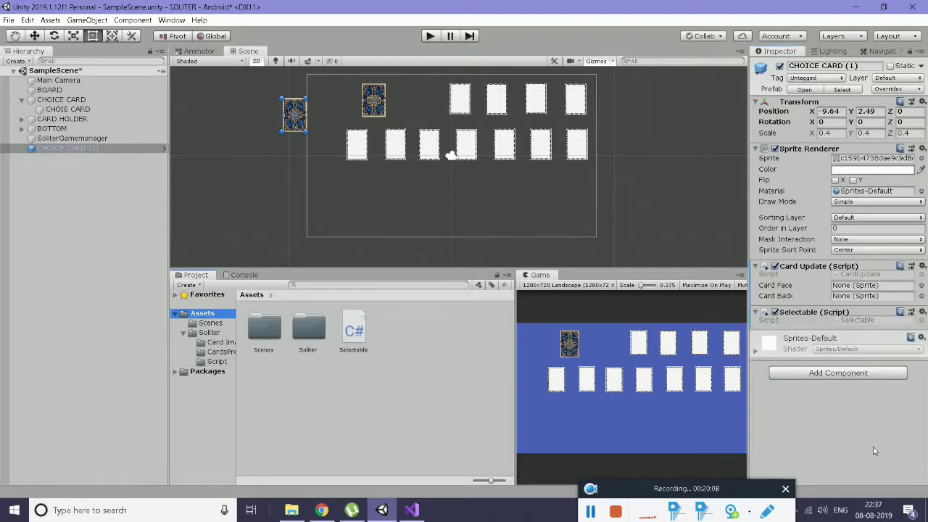
{"action": "left_click_drag", "start_coordinate": [361, 337], "coordinate": [222, 366]}
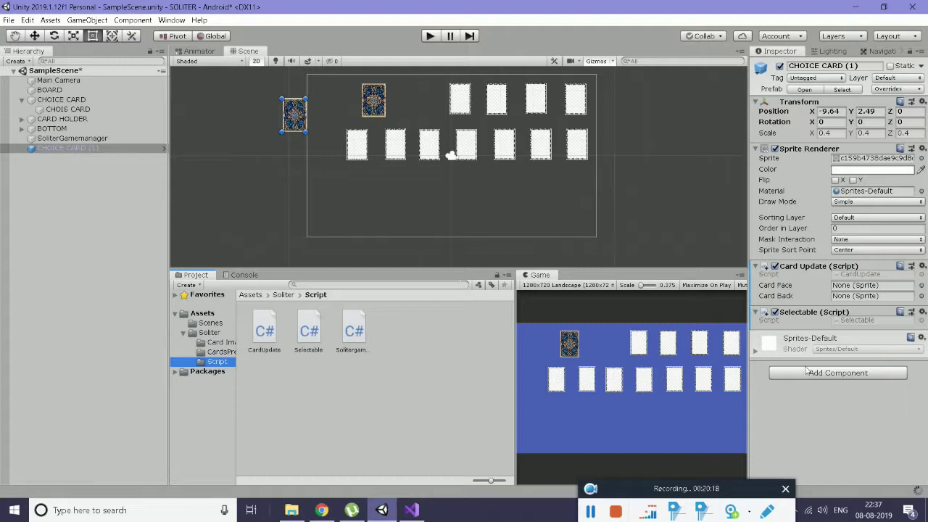
{"action": "left_click", "coordinate": [518, 346]}
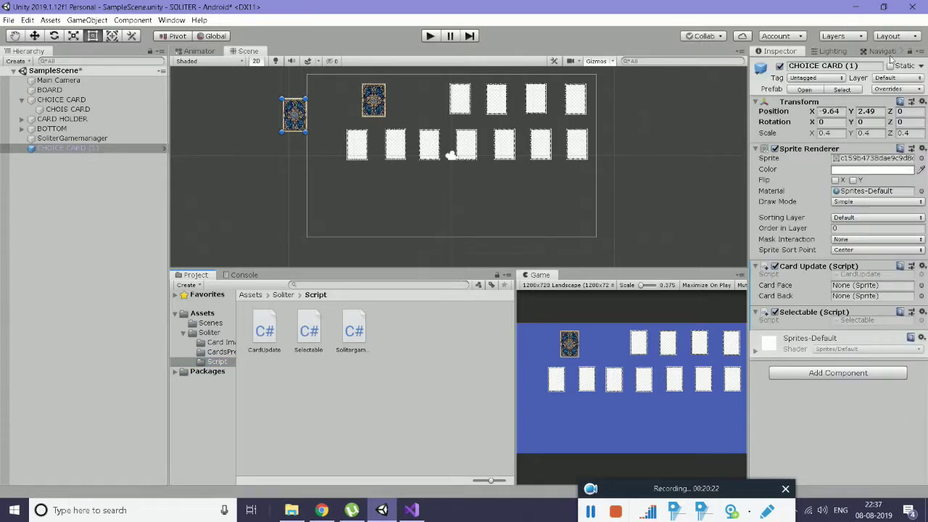
{"action": "left_click", "coordinate": [892, 89]}
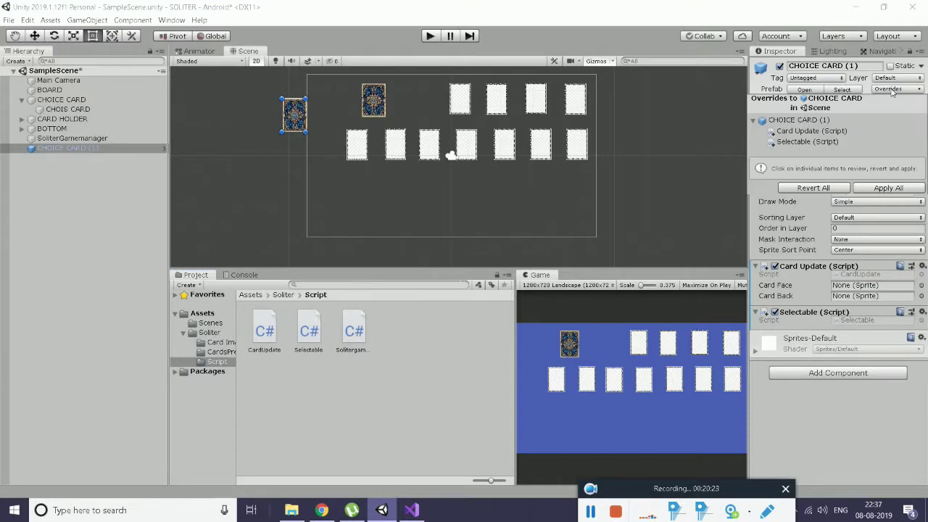
{"action": "left_click", "coordinate": [895, 190]}
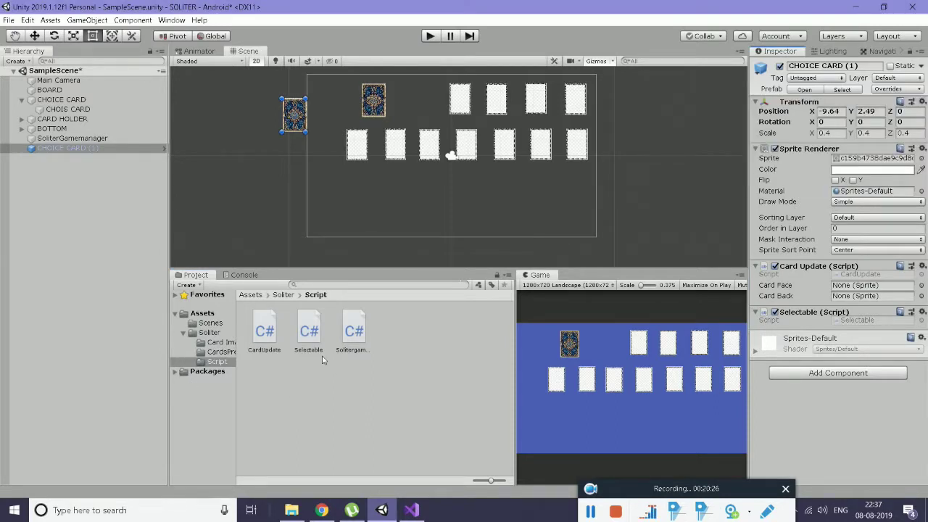
{"action": "left_click", "coordinate": [411, 510]}
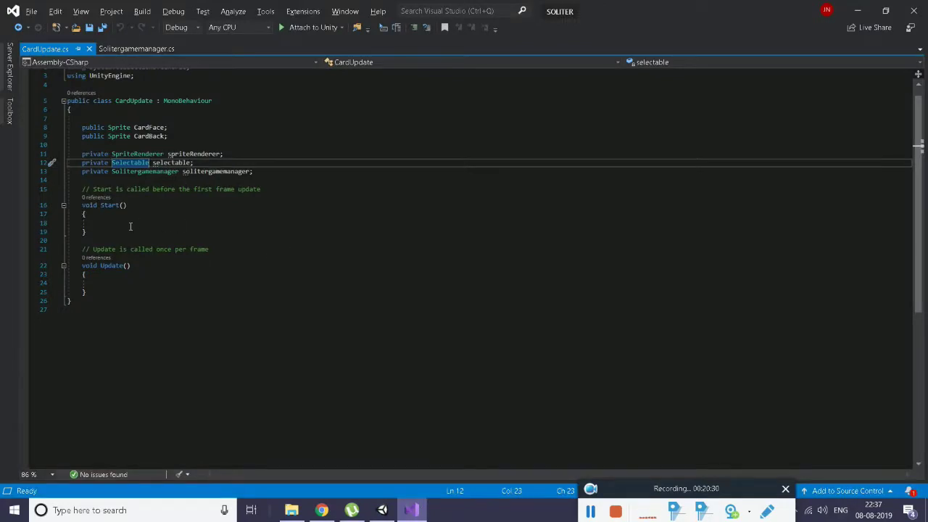
Begin Start() with List<string> Deck = solitergamemanager.Cardboard, picking Cardboard from the field suggestions
{"action": "left_click", "coordinate": [126, 220]}
{"action": "key", "text": "Return"}
{"action": "key", "text": "Return"}
{"action": "key", "text": "Return"}
{"action": "key", "text": "Return"}
{"action": "key", "text": "Return"}
{"action": "key", "text": "Up"}
{"action": "key", "text": "Up"}
{"action": "key", "text": "Up"}
{"action": "key", "text": "Up"}
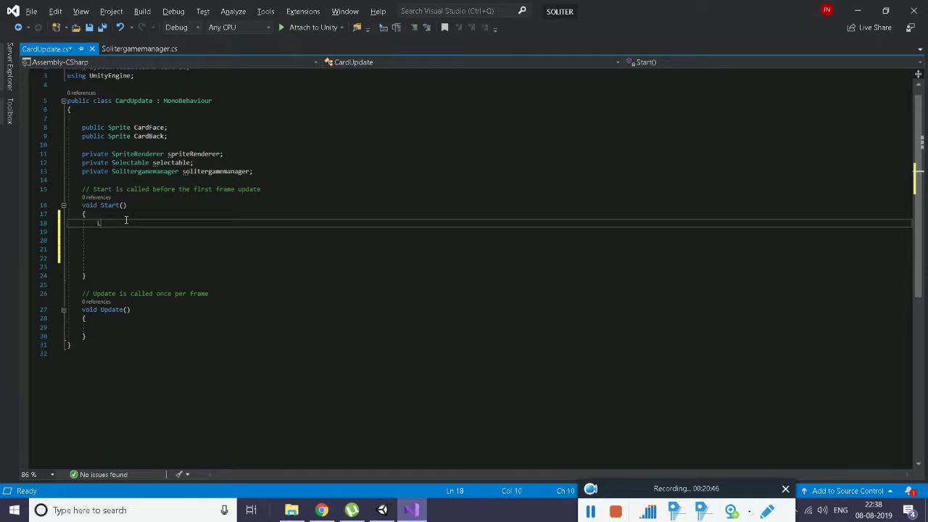
{"action": "type", "text": "List"}
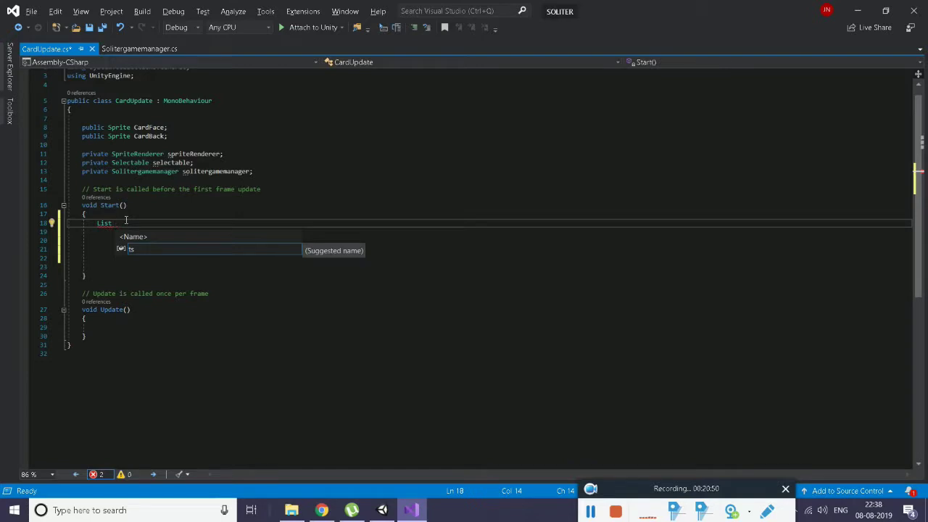
{"action": "type", "text": " <string>"}
{"action": "key", "text": "Escape"}
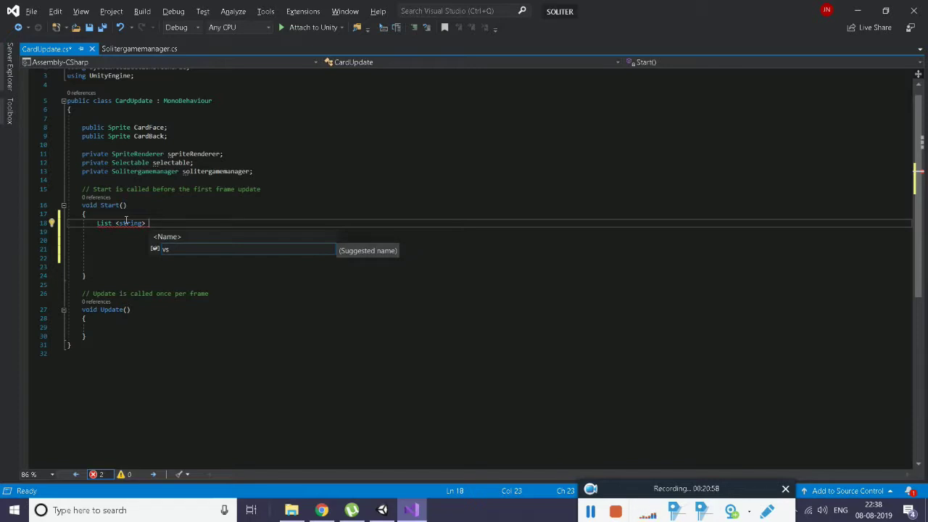
{"action": "type", "text": "Crad"}
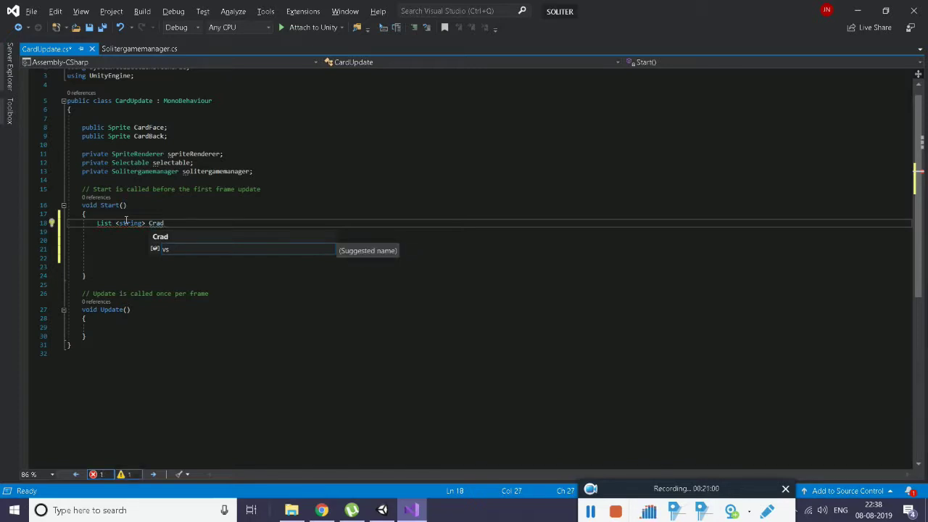
{"action": "key", "text": "BackSpace"}
{"action": "key", "text": "BackSpace"}
{"action": "key", "text": "BackSpace"}
{"action": "key", "text": "BackSpace"}
{"action": "type", "text": "Deck "}
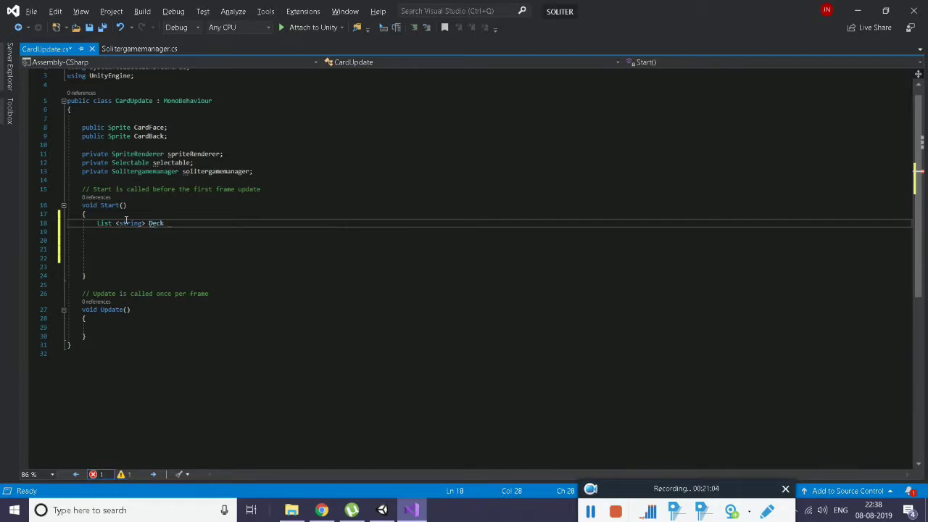
{"action": "type", "text": "="}
{"action": "type", "text": "soli"}
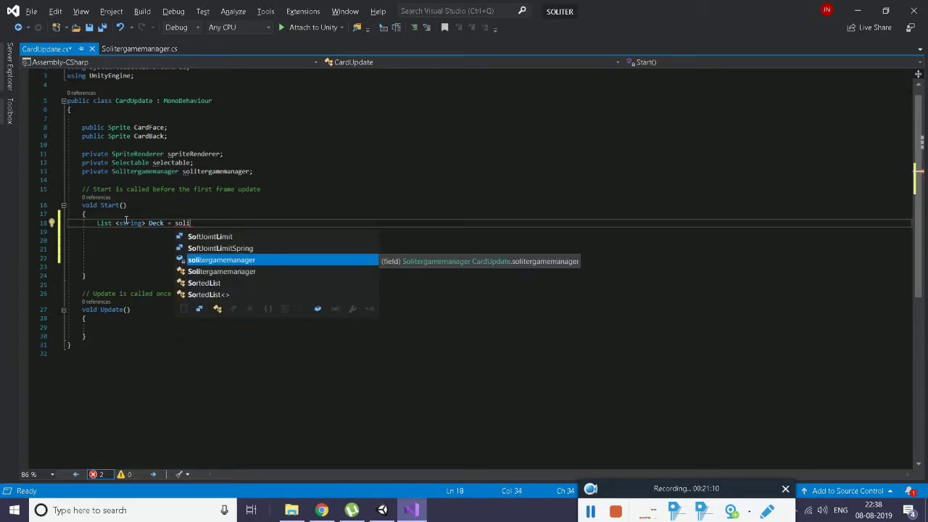
{"action": "type", "text": "."}
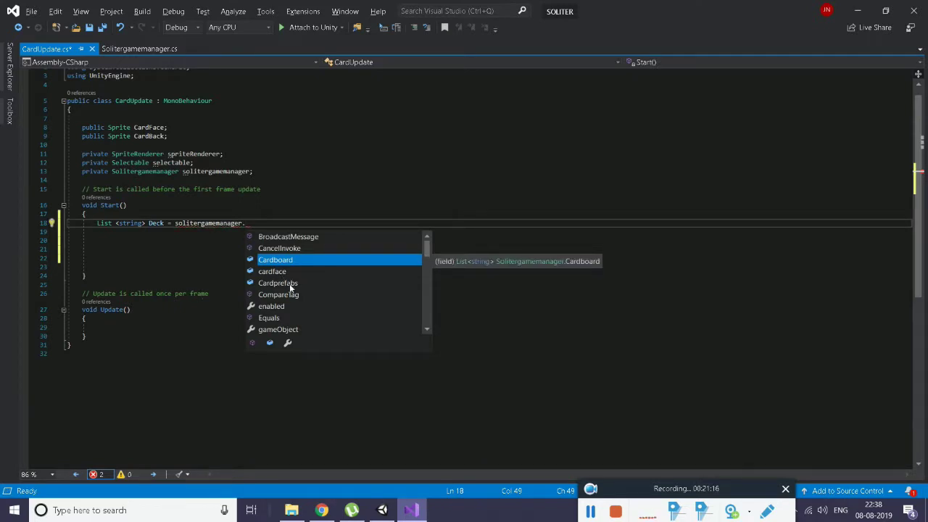
{"action": "left_click", "coordinate": [270, 347]}
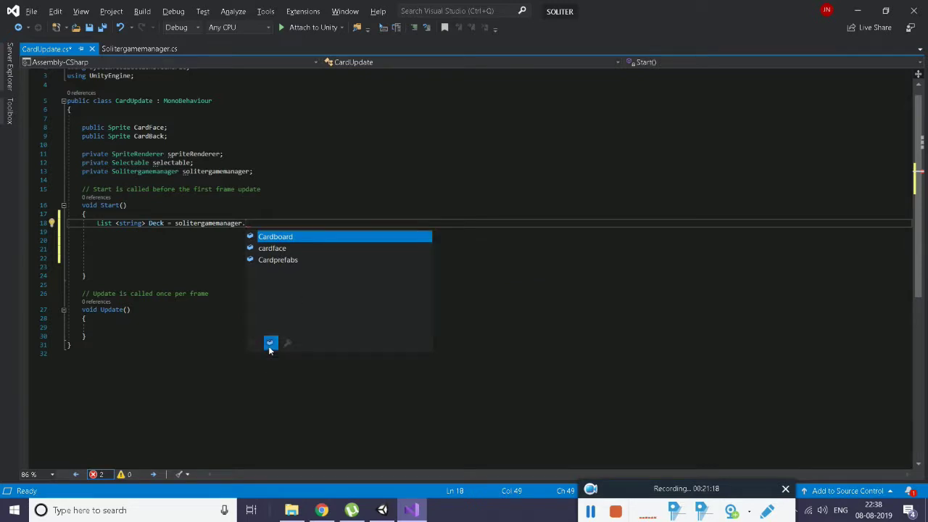
{"action": "double_click", "coordinate": [284, 236]}
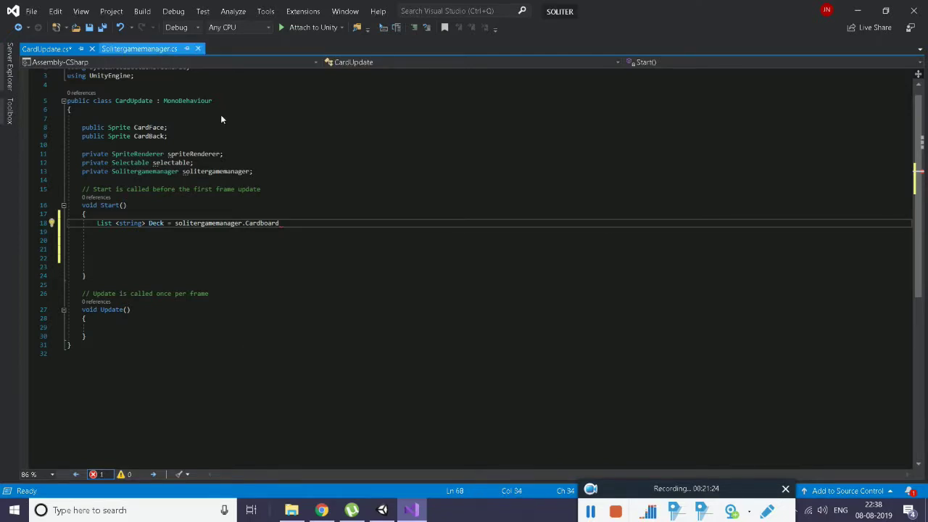
{"action": "left_click", "coordinate": [139, 49]}
{"action": "scroll", "coordinate": [154, 297], "scroll_direction": "up", "scroll_amount": 4}
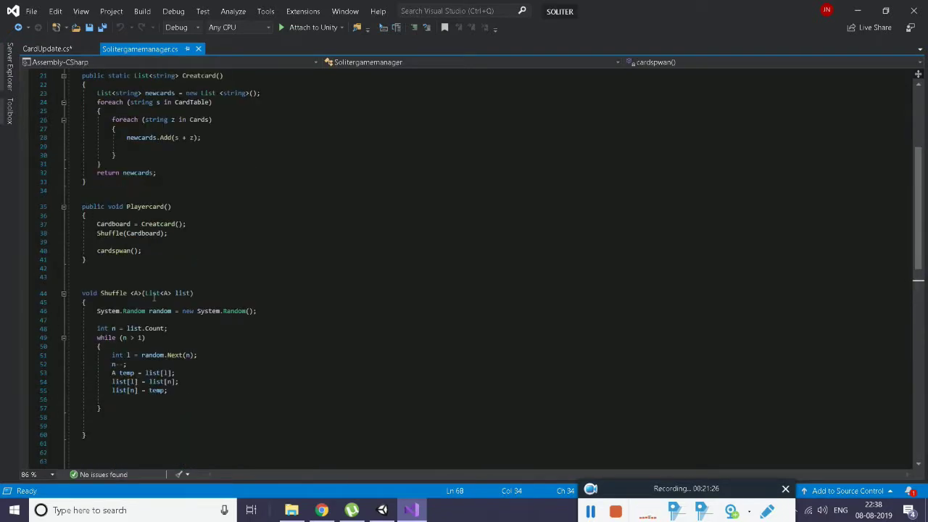
{"action": "scroll", "coordinate": [156, 300], "scroll_direction": "up", "scroll_amount": 3}
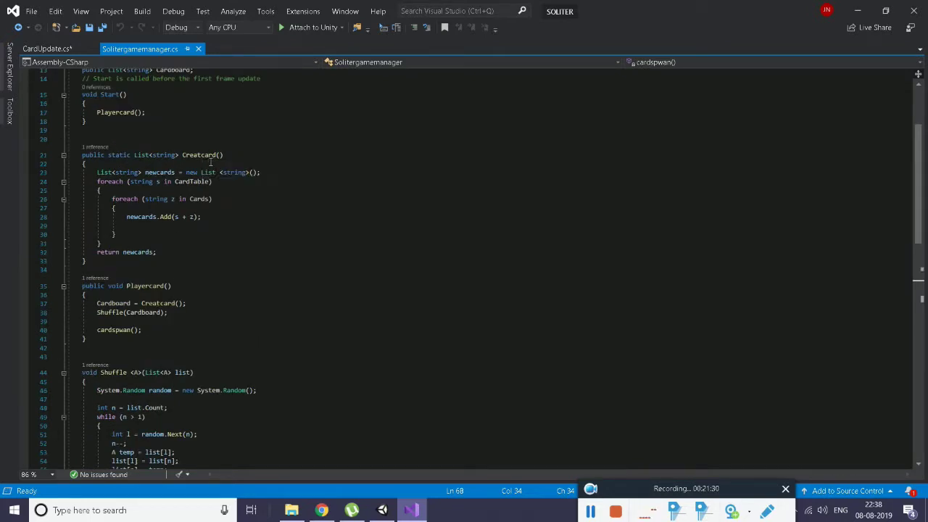
{"action": "scroll", "coordinate": [145, 195], "scroll_direction": "up", "scroll_amount": 2}
{"action": "scroll", "coordinate": [128, 204], "scroll_direction": "up", "scroll_amount": 1}
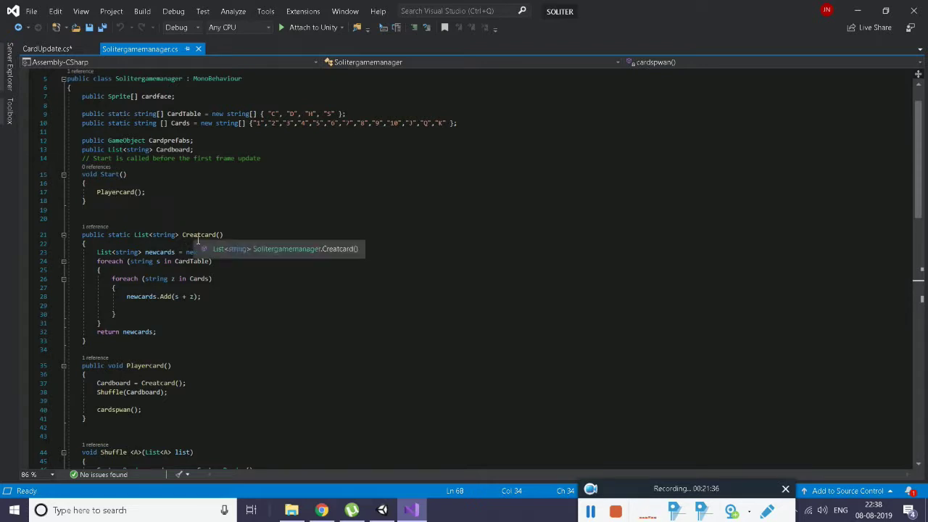
{"action": "left_click", "coordinate": [214, 236]}
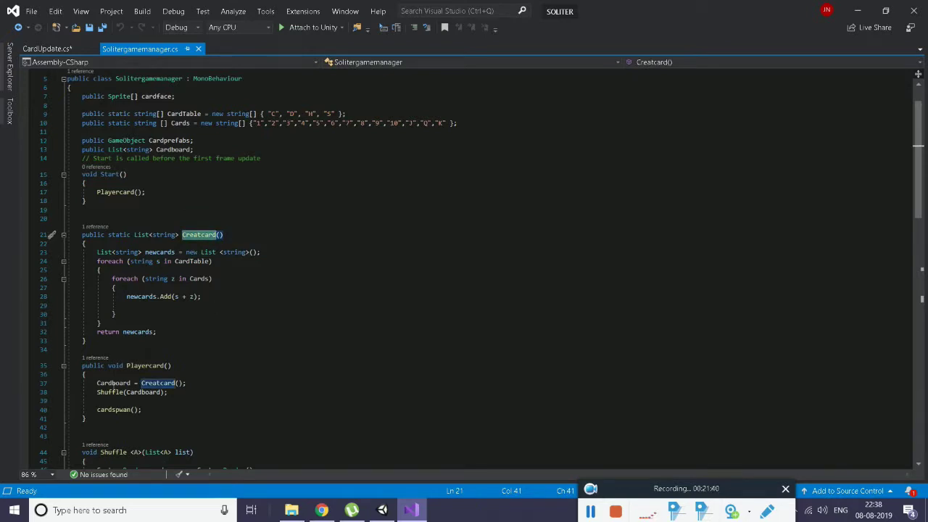
{"action": "left_click", "coordinate": [47, 49]}
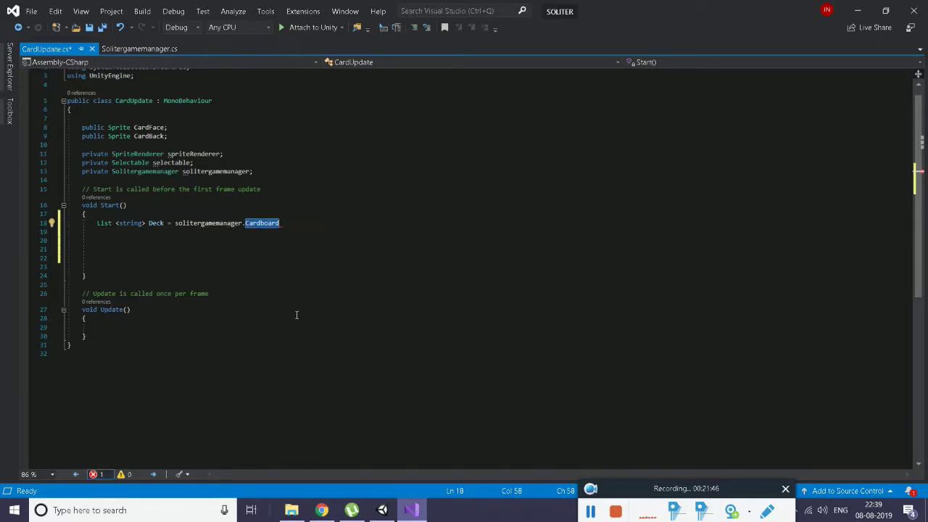
Remove Cardboard and confirm the exact spelling of Creatcard in Solitergamemanager.cs
{"action": "key", "text": "BackSpace"}
{"action": "key", "text": "ctrl+space"}
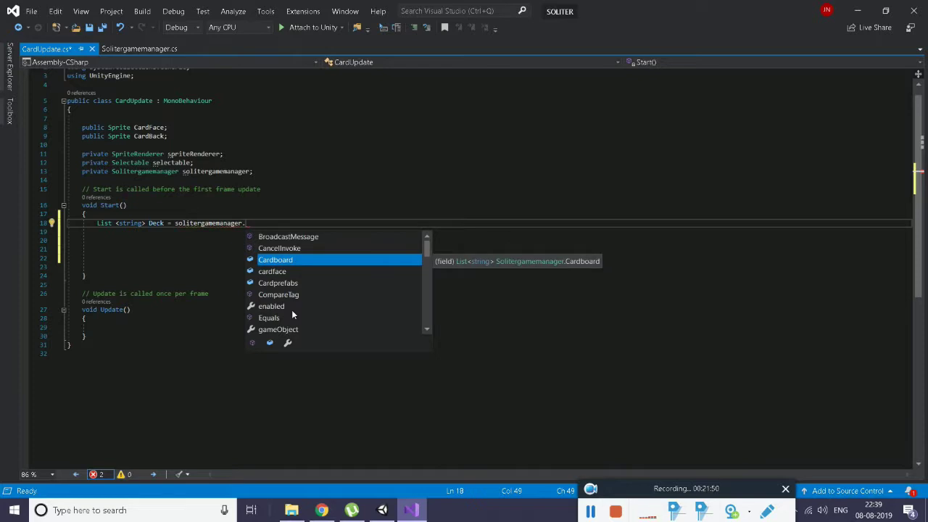
{"action": "type", "text": "c"}
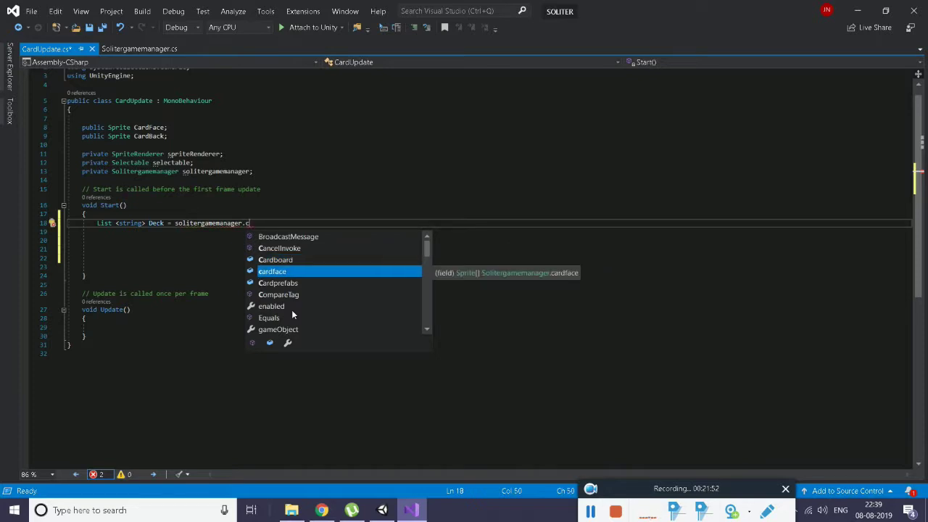
{"action": "type", "text": "r"}
{"action": "key", "text": "BackSpace"}
{"action": "type", "text": "rea"}
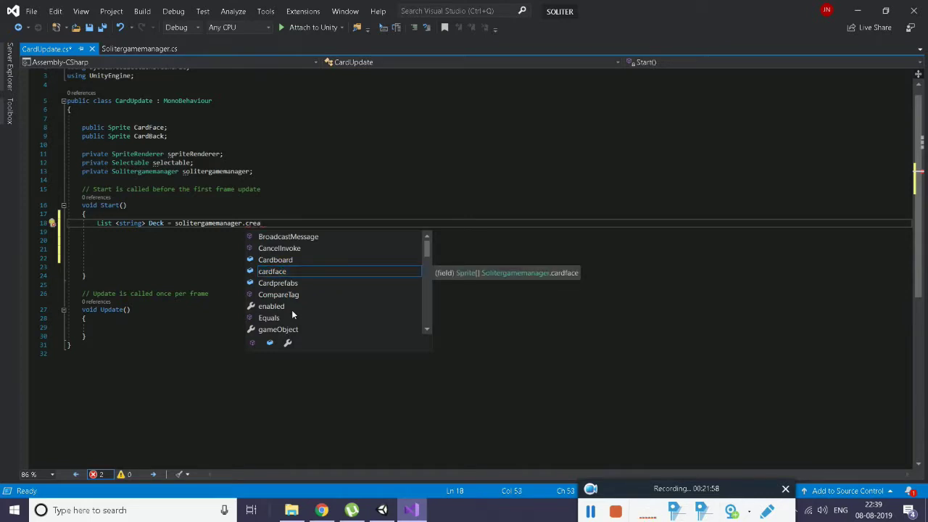
{"action": "key", "text": "BackSpace"}
{"action": "key", "text": "BackSpace"}
{"action": "key", "text": "BackSpace"}
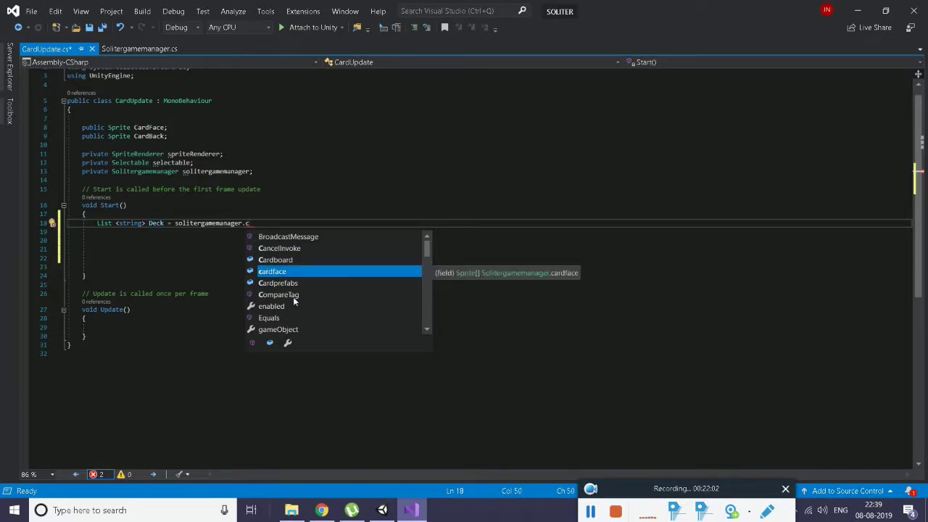
{"action": "scroll", "coordinate": [293, 296], "scroll_direction": "down", "scroll_amount": 1}
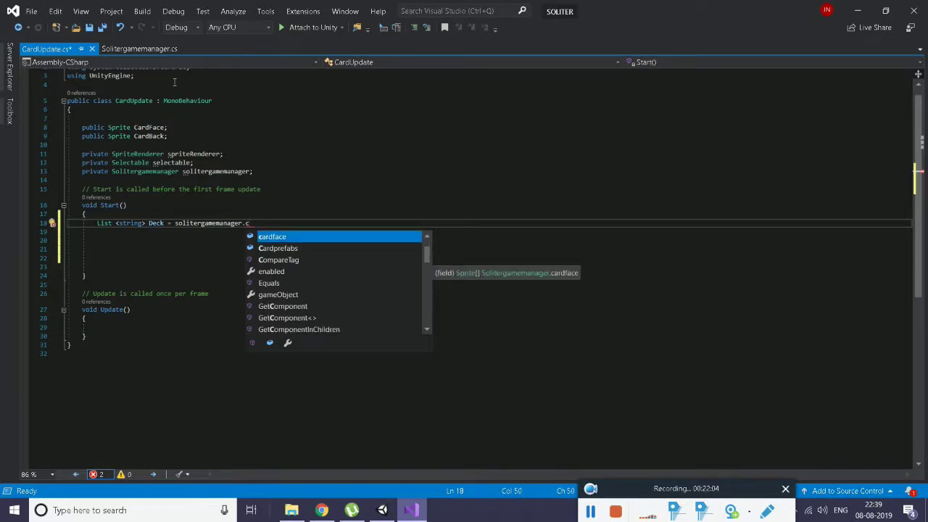
{"action": "left_click", "coordinate": [139, 48]}
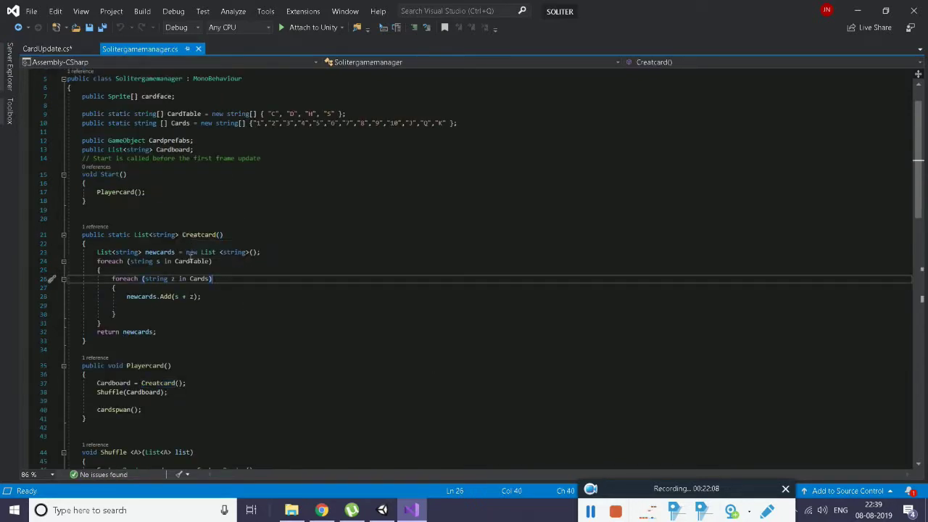
{"action": "double_click", "coordinate": [204, 235]}
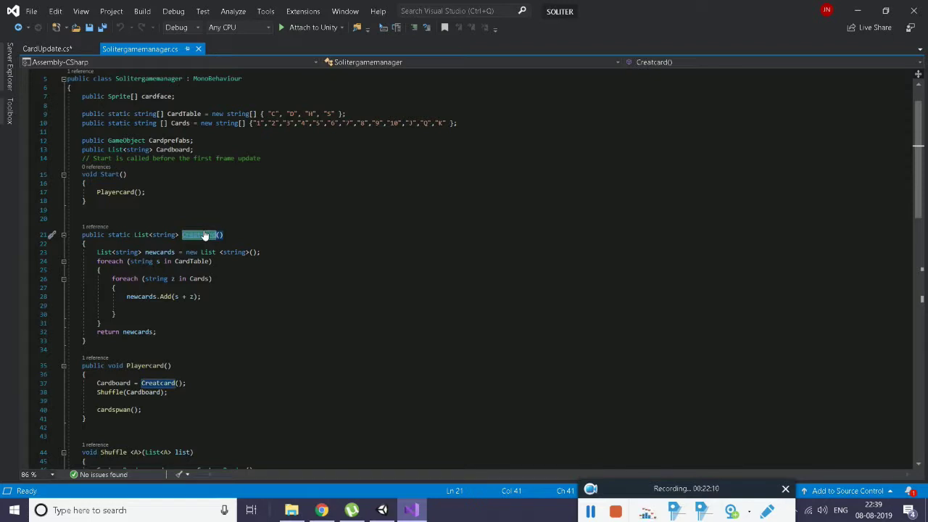
Complete the Deck line as solitergamemanager.Creatcard(); and add a new line below
{"action": "left_click", "coordinate": [46, 49]}
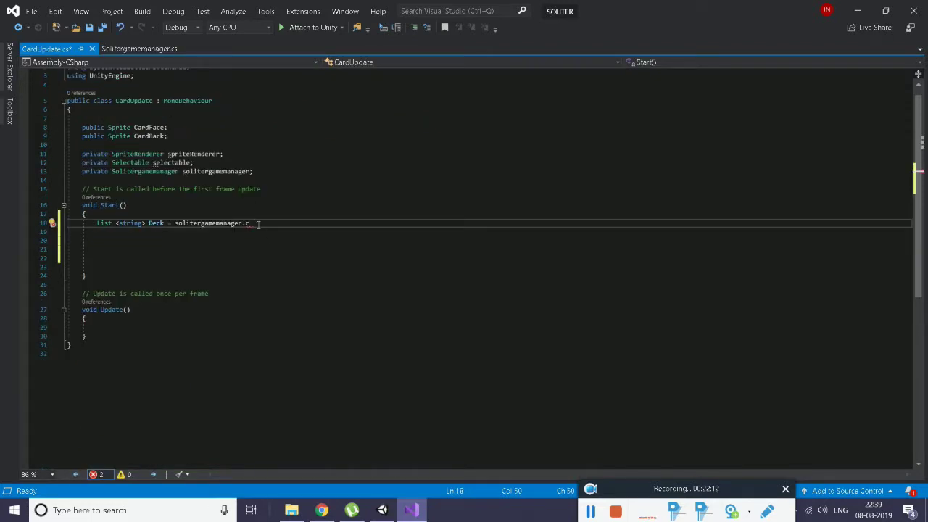
{"action": "key", "text": "Return"}
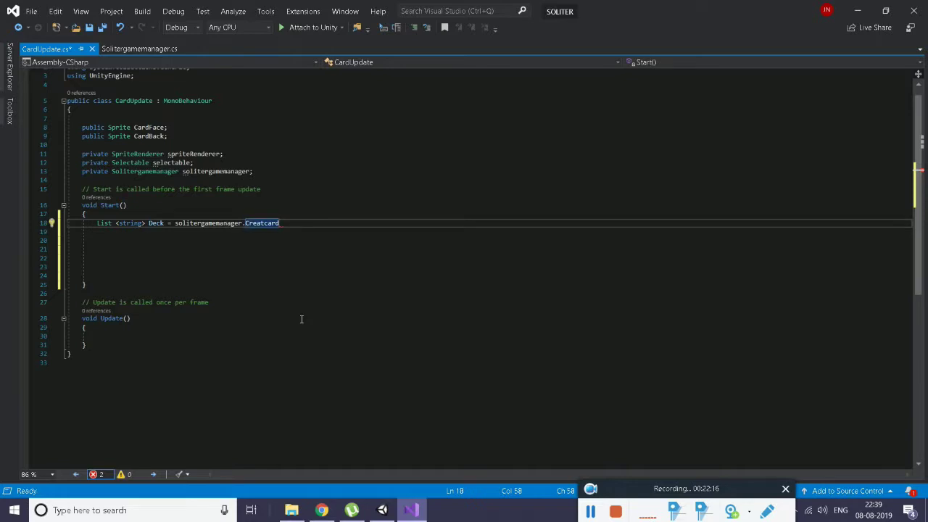
{"action": "type", "text": "();"}
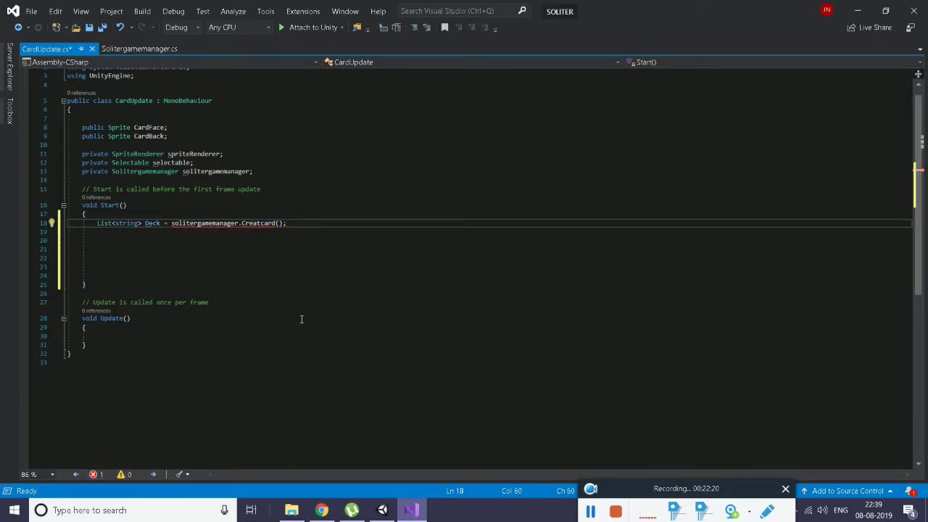
{"action": "key", "text": "Return"}
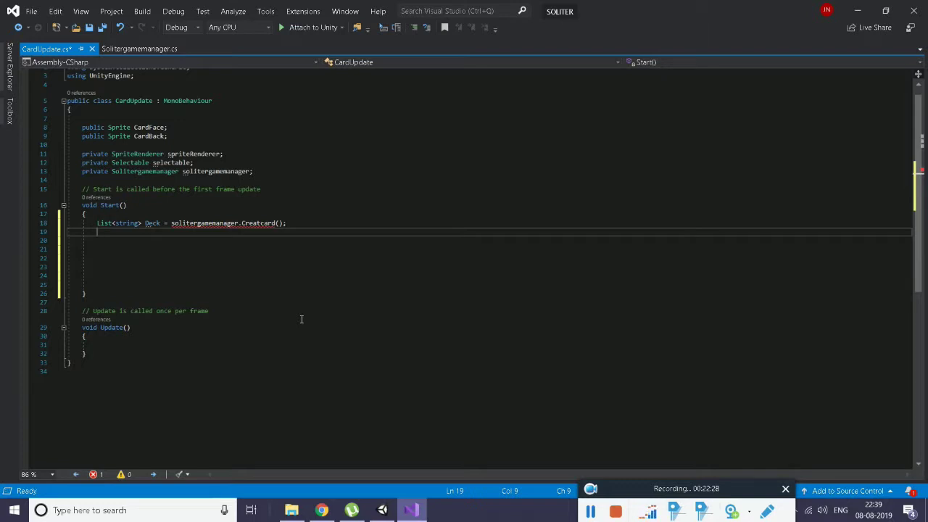
{"action": "left_click", "coordinate": [260, 222]}
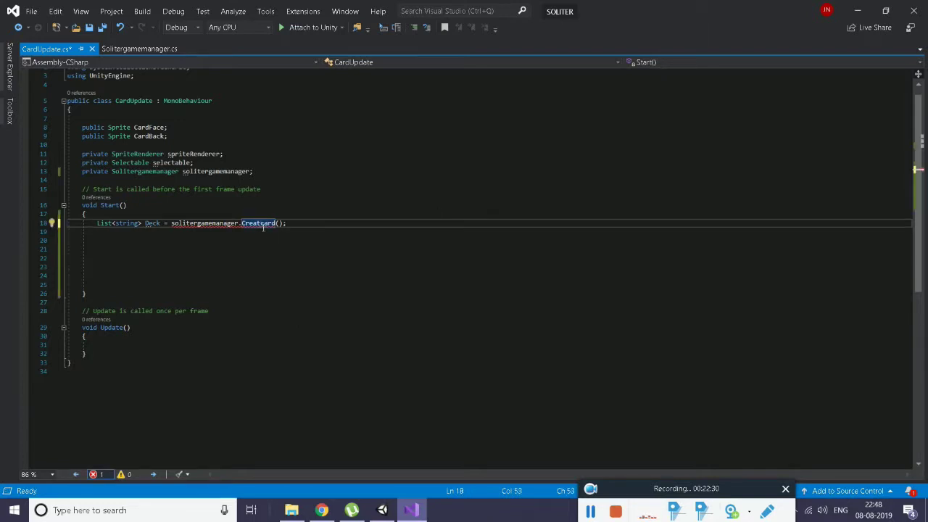
Restore Deck to solitergamemanager.Cardboard, save CardUpdate.cs, and start a new line below
{"action": "left_click", "coordinate": [125, 50]}
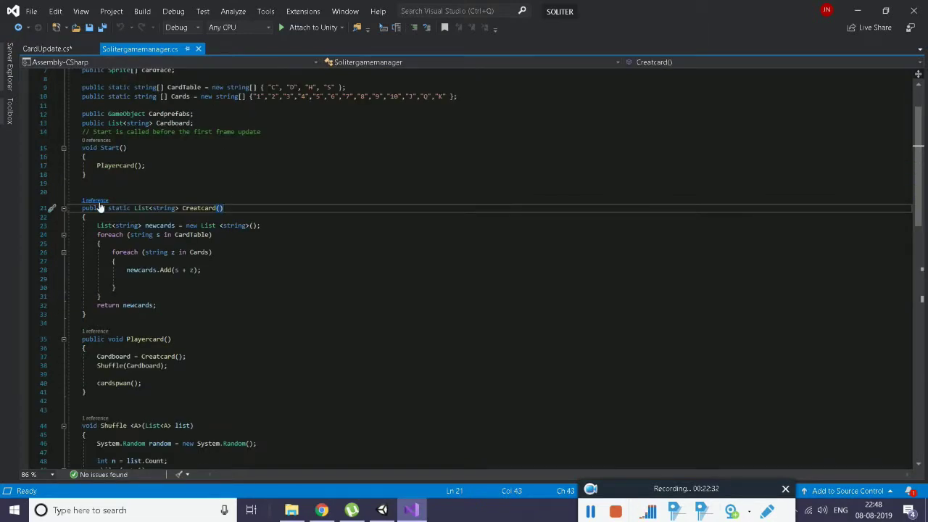
{"action": "scroll", "coordinate": [229, 240], "scroll_direction": "up", "scroll_amount": 2}
{"action": "scroll", "coordinate": [229, 239], "scroll_direction": "down", "scroll_amount": 1}
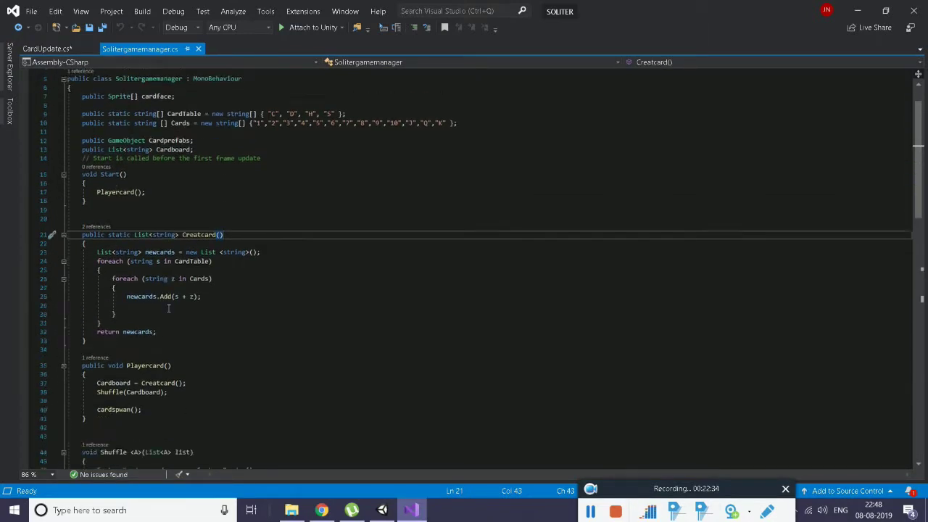
{"action": "scroll", "coordinate": [229, 239], "scroll_direction": "down", "scroll_amount": 1}
{"action": "left_click", "coordinate": [174, 124]}
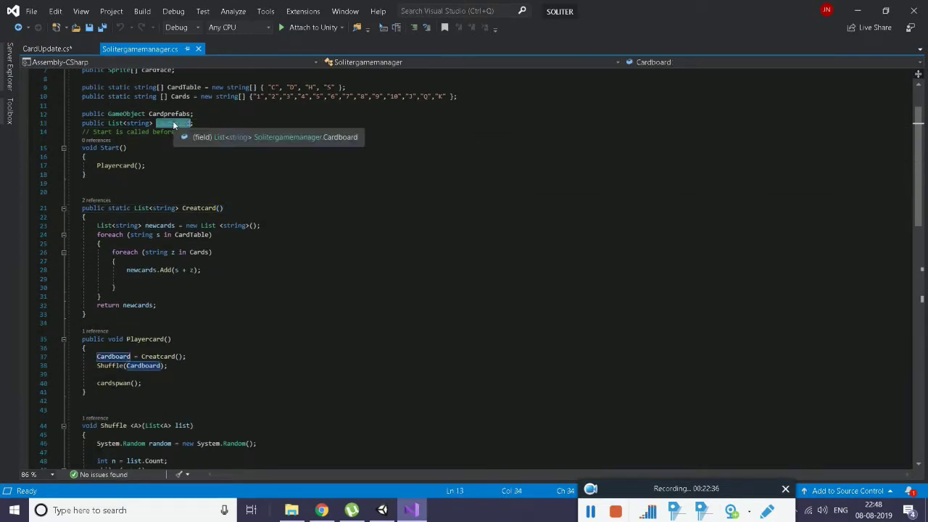
{"action": "left_click", "coordinate": [54, 49]}
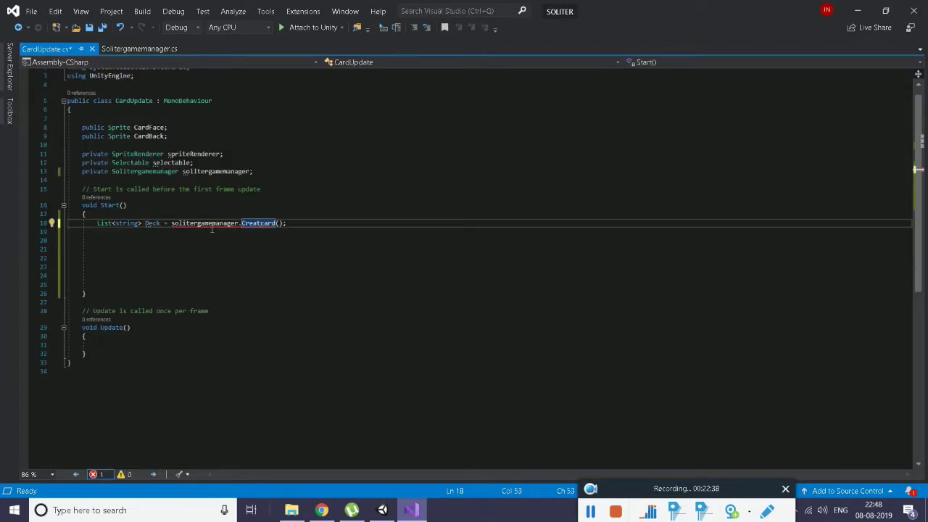
{"action": "key", "text": "ctrl+z"}
{"action": "key", "text": "ctrl+y"}
{"action": "type", "text": "ardbo"}
{"action": "key", "text": "ctrl+s"}
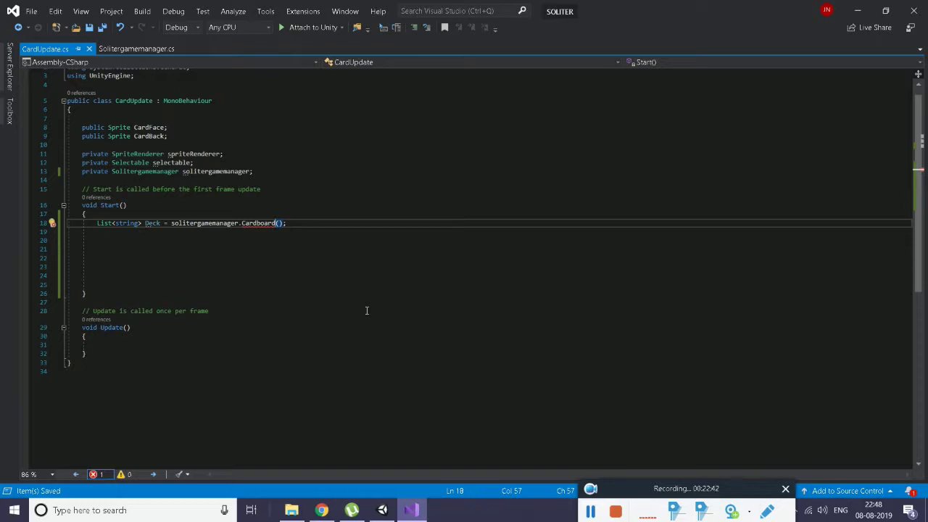
{"action": "key", "text": "Delete"}
{"action": "key", "text": "Delete"}
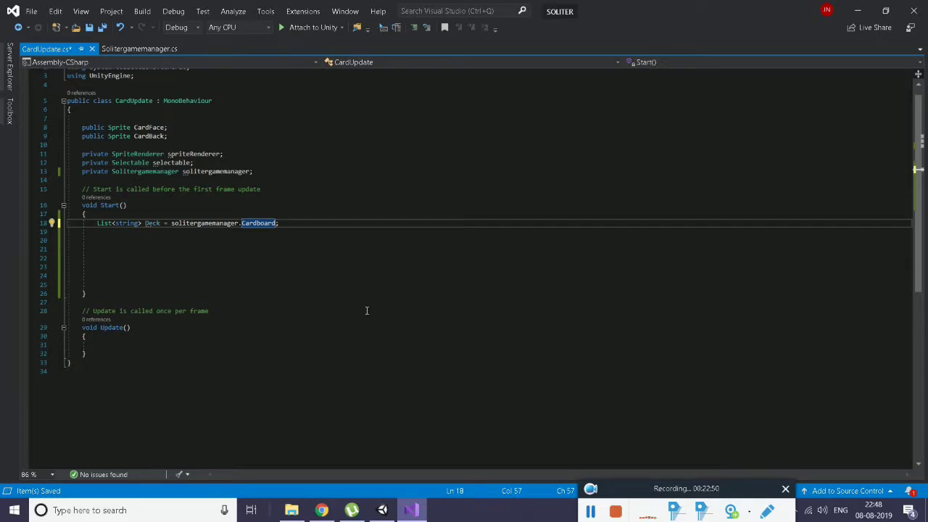
{"action": "key", "text": "Return"}
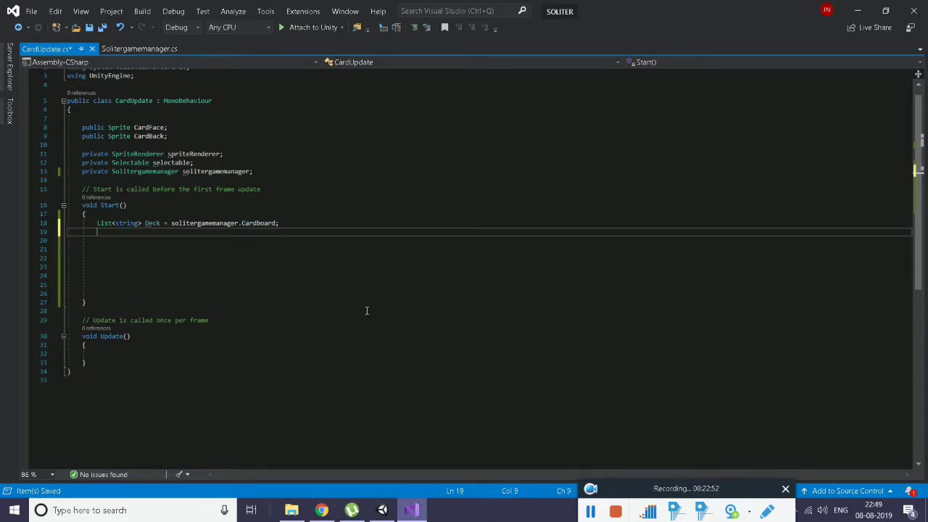
Write solitergamemanager = FindObjectOfType<Solitergamemanager>(); on line 19
{"action": "type", "text": "sol"}
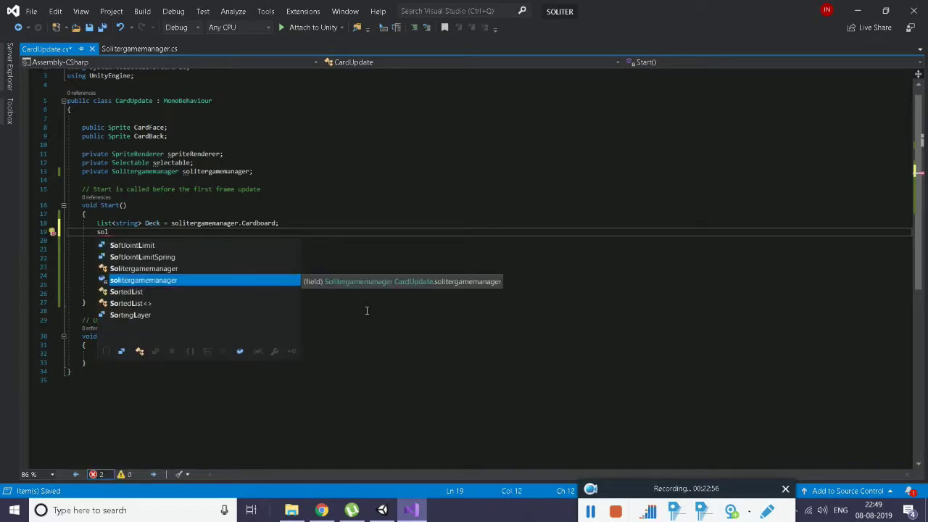
{"action": "key", "text": "Down"}
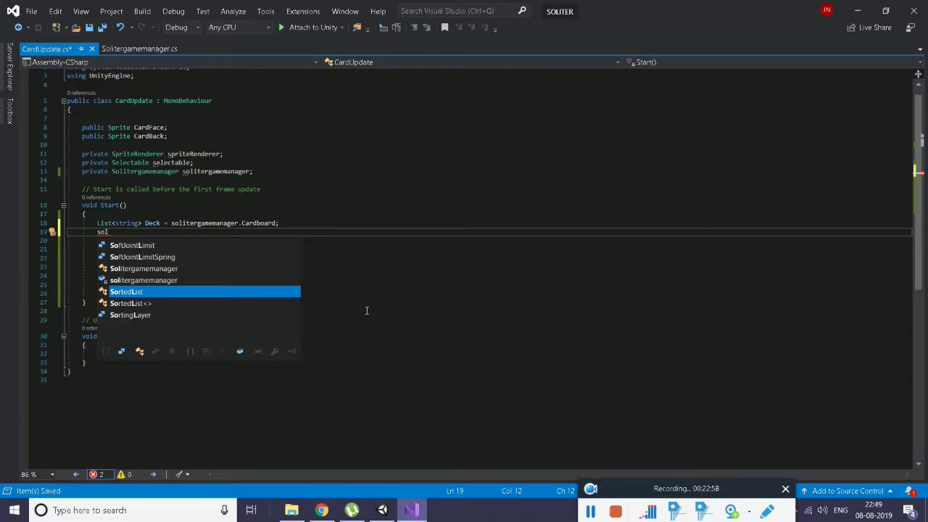
{"action": "key", "text": "Up"}
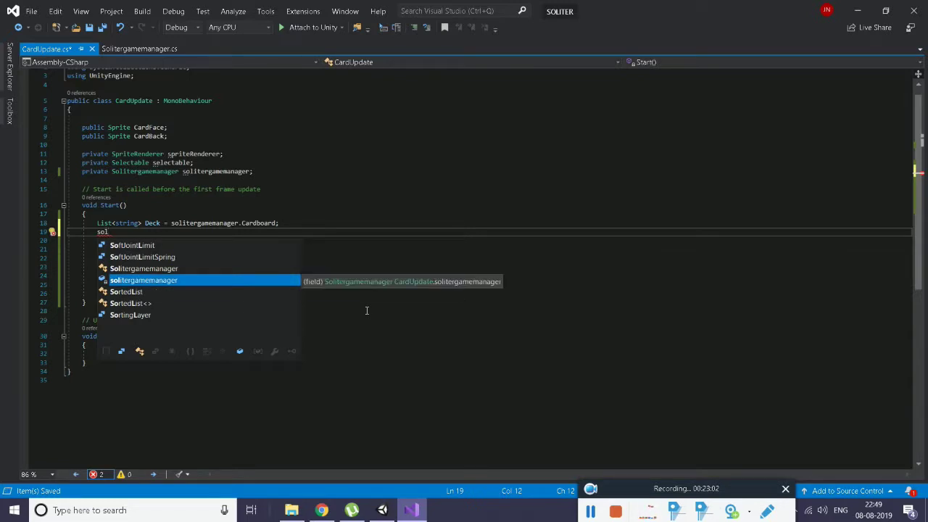
{"action": "key", "text": "Tab"}
{"action": "type", "text": "= "}
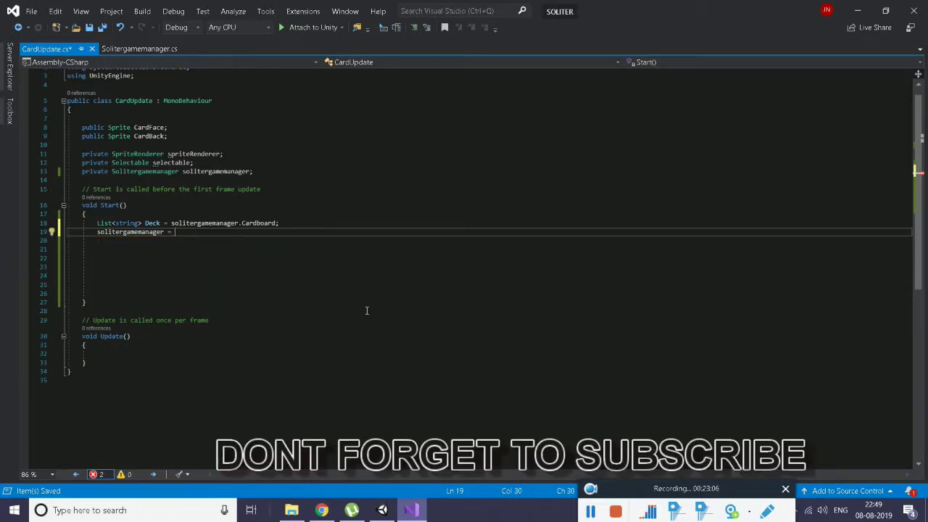
{"action": "type", "text": "fin"}
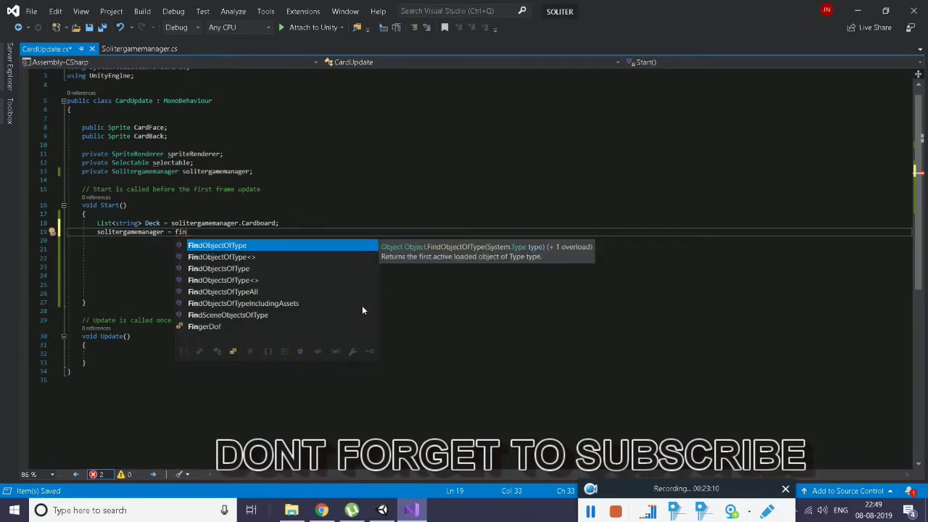
{"action": "type", "text": "<>"}
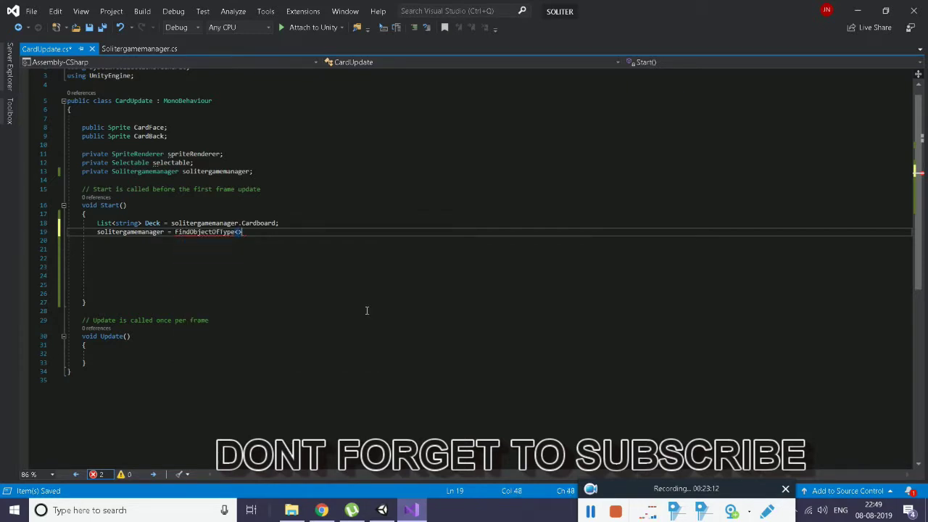
{"action": "key", "text": "ctrl+space"}
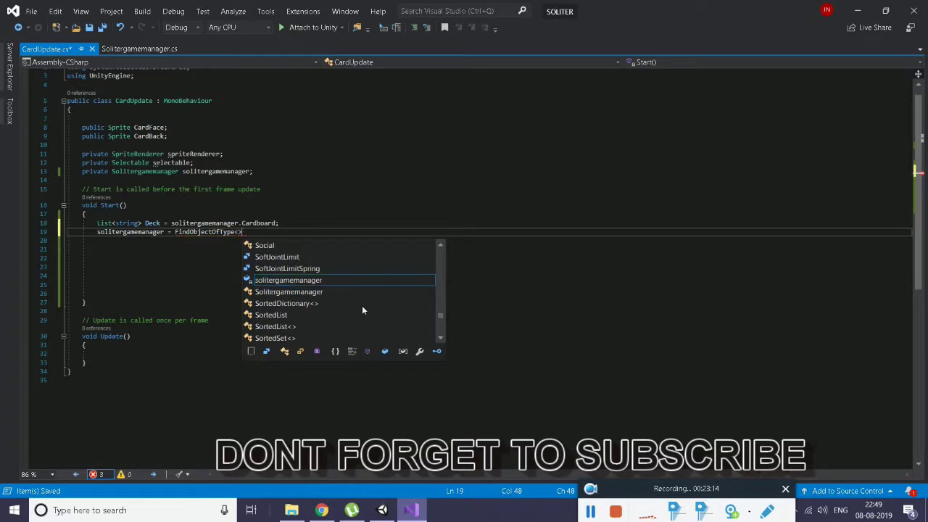
{"action": "key", "text": "Escape"}
{"action": "type", "text": "so"}
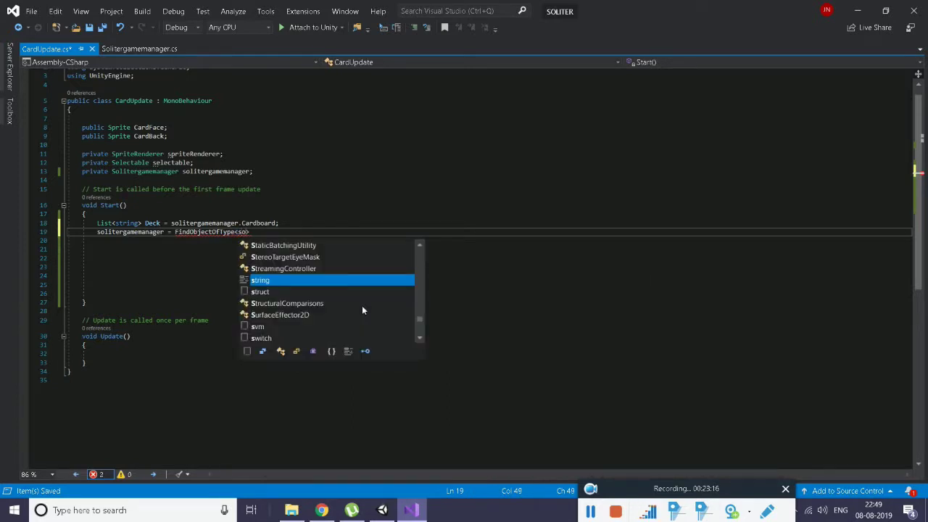
{"action": "type", "text": "l"}
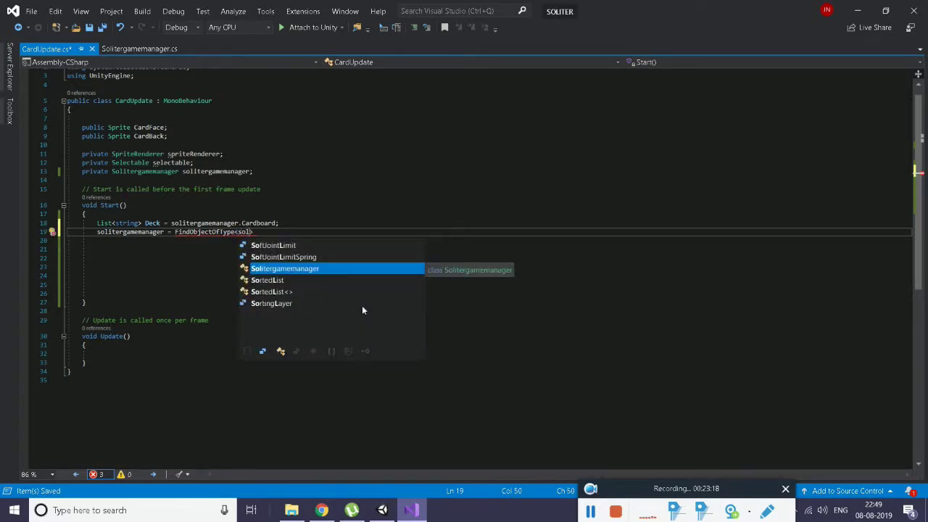
{"action": "key", "text": "Down"}
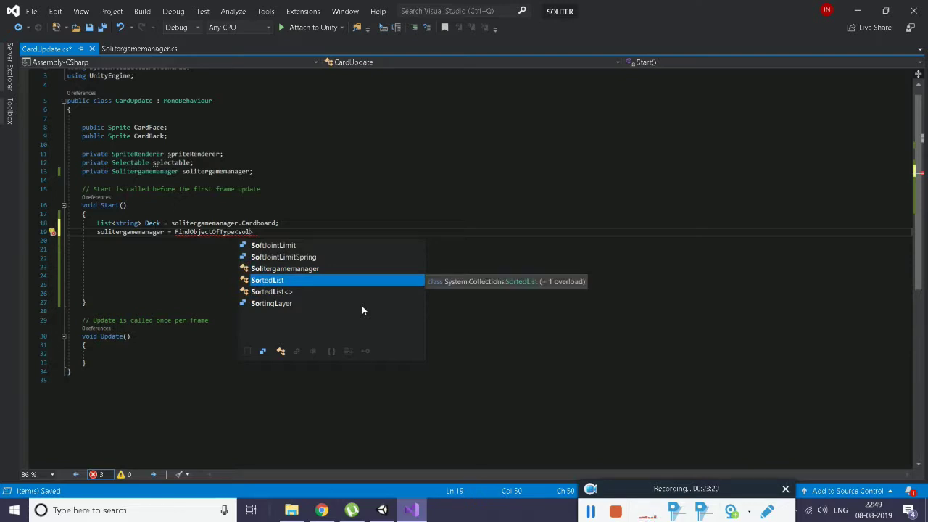
{"action": "key", "text": "Up"}
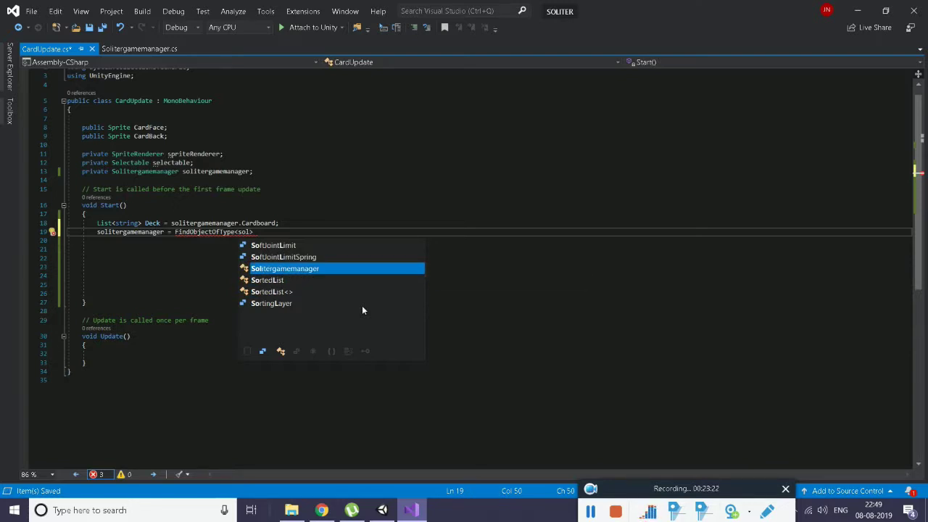
{"action": "key", "text": "BackSpace"}
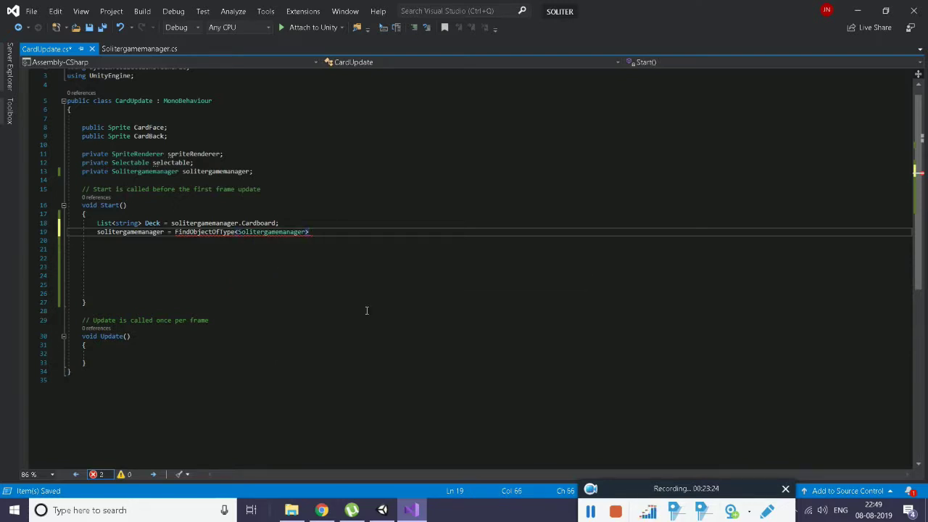
{"action": "type", "text": "();"}
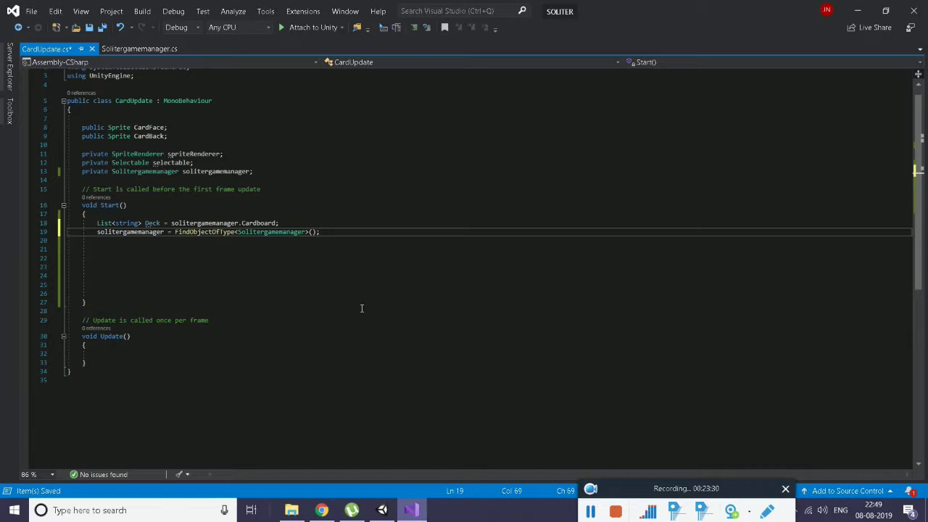
{"action": "key", "text": "Down"}
Declare an int i = 0 counter in Start()
{"action": "key", "text": "Return"}
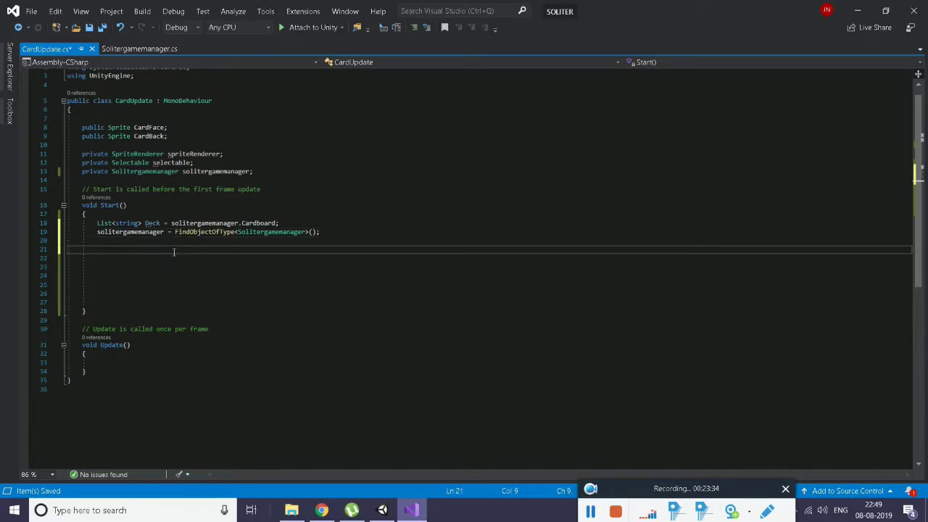
{"action": "type", "text": "int i = 0;"}
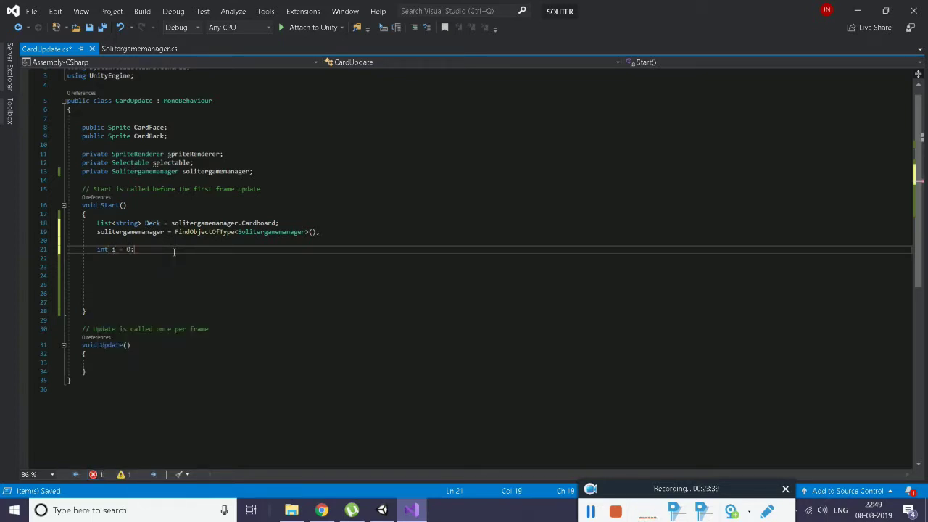
{"action": "key", "text": "Return"}
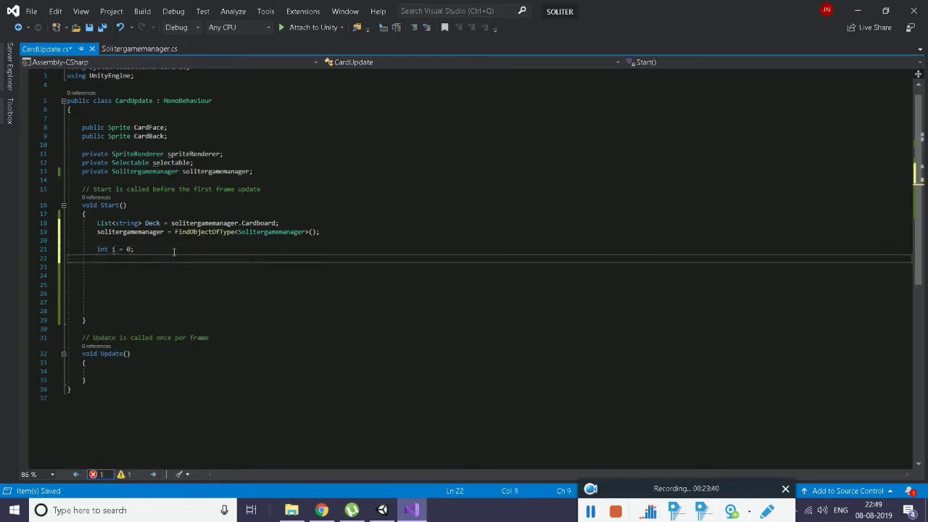
{"action": "key", "text": "Return"}
Insert a foreach snippet with string card as the loop variable
{"action": "type", "text": "forea"}
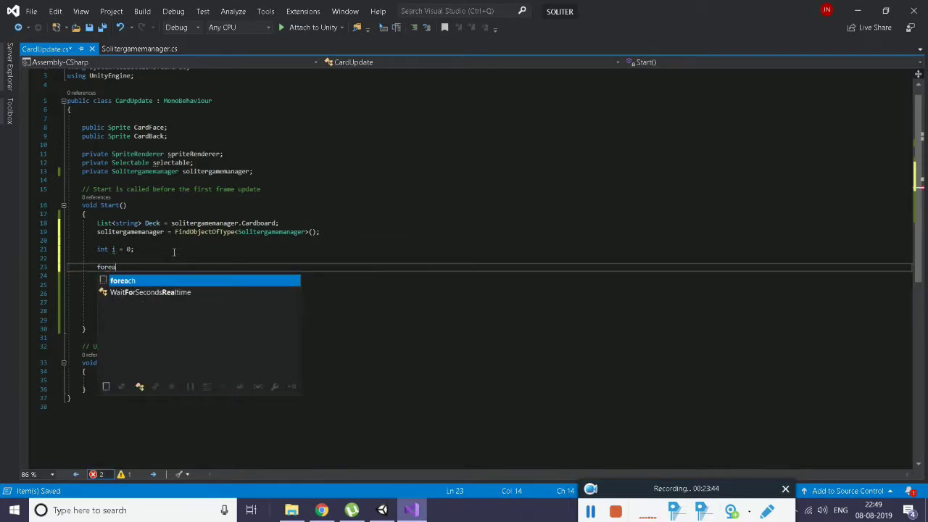
{"action": "type", "text": "ch"}
{"action": "key", "text": "Tab"}
{"action": "key", "text": "Tab"}
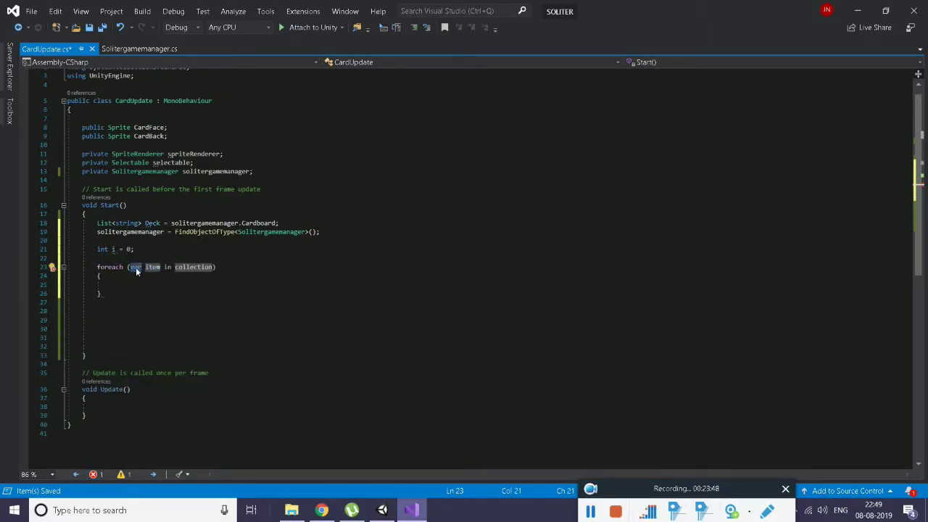
{"action": "type", "text": "str"}
{"action": "key", "text": "Tab"}
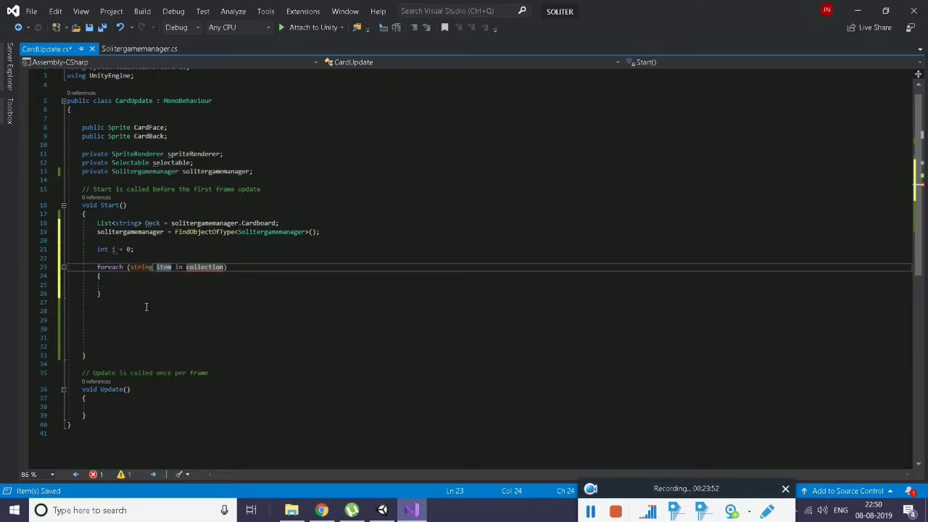
{"action": "key", "text": "Tab"}
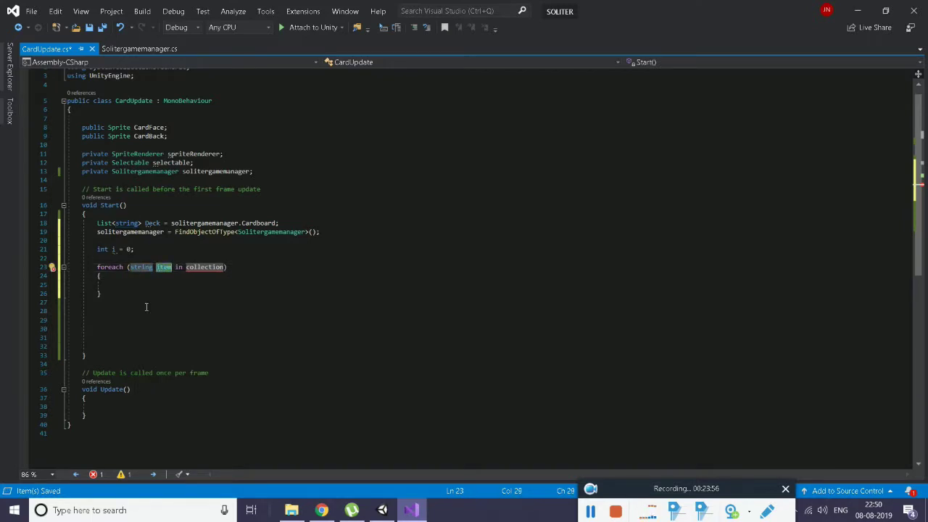
{"action": "type", "text": "card"}
{"action": "key", "text": "Right"}
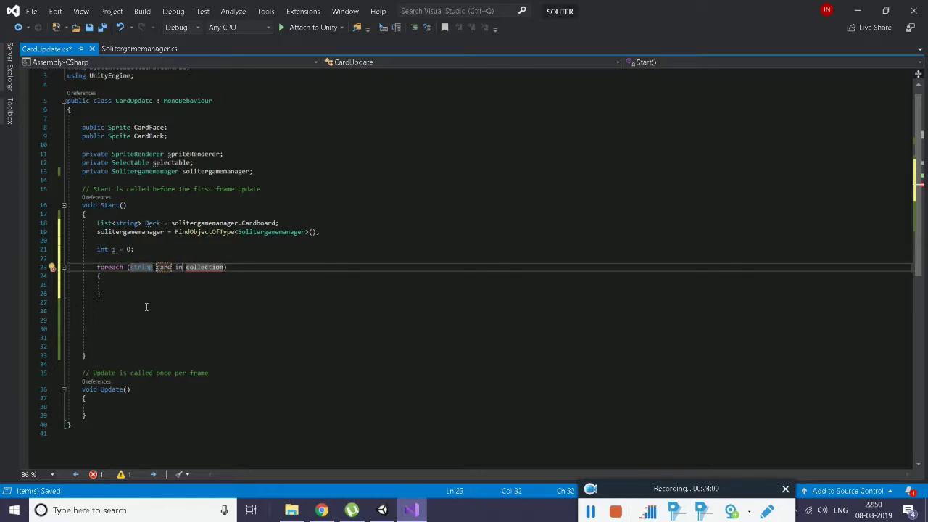
{"action": "key", "text": "Tab"}
{"action": "key", "text": "Right"}
{"action": "key", "text": "Right"}
{"action": "key", "text": "Right"}
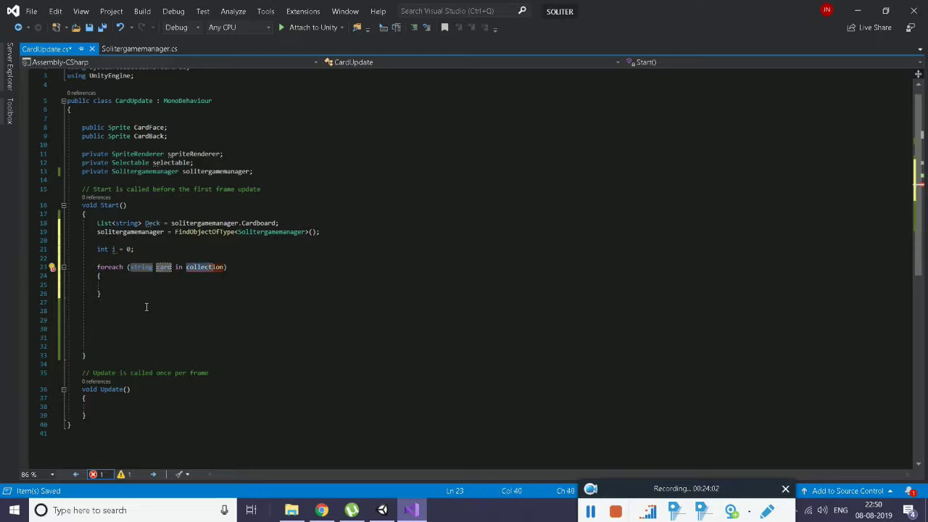
{"action": "key", "text": "Right"}
{"action": "key", "text": "Right"}
{"action": "key", "text": "Right"}
Set the loop's collection to Deck and open blank lines in its body
{"action": "double_click", "coordinate": [252, 225]}
{"action": "left_click", "coordinate": [224, 267]}
{"action": "left_click", "coordinate": [145, 223]}
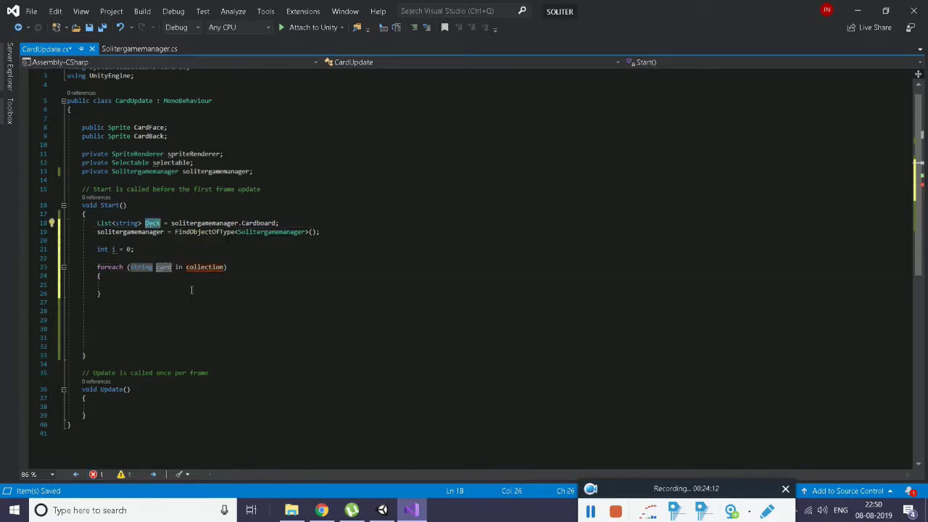
{"action": "double_click", "coordinate": [204, 268]}
{"action": "type", "text": "Deck"}
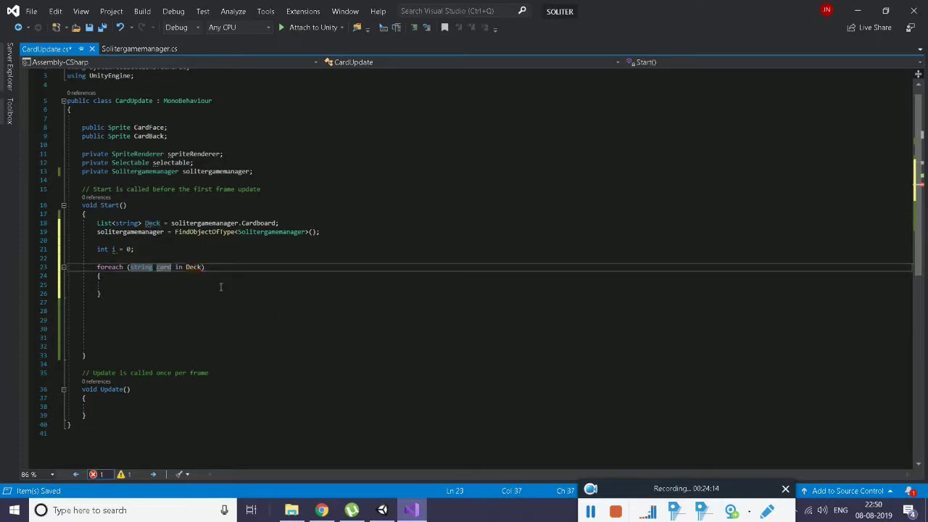
{"action": "key", "text": "Down"}
{"action": "key", "text": "Down"}
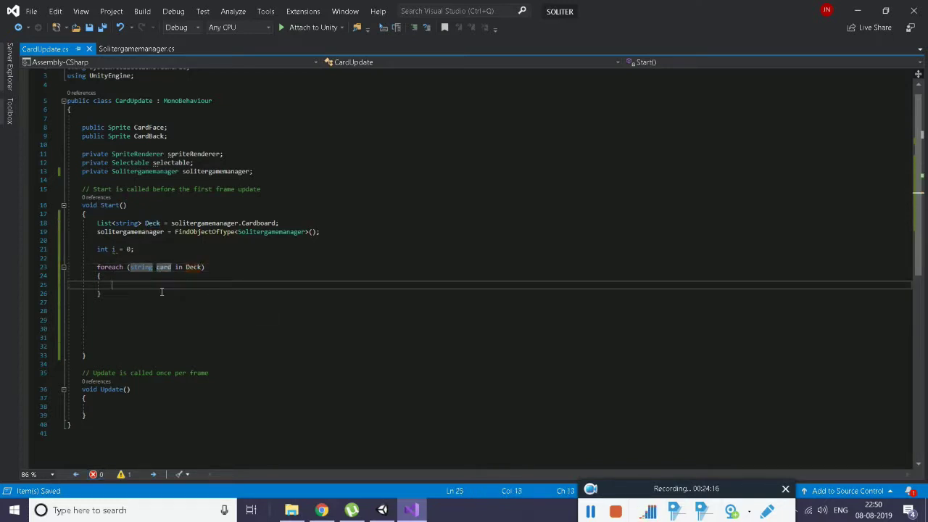
{"action": "key", "text": "Return"}
{"action": "key", "text": "Return"}
{"action": "key", "text": "Up"}
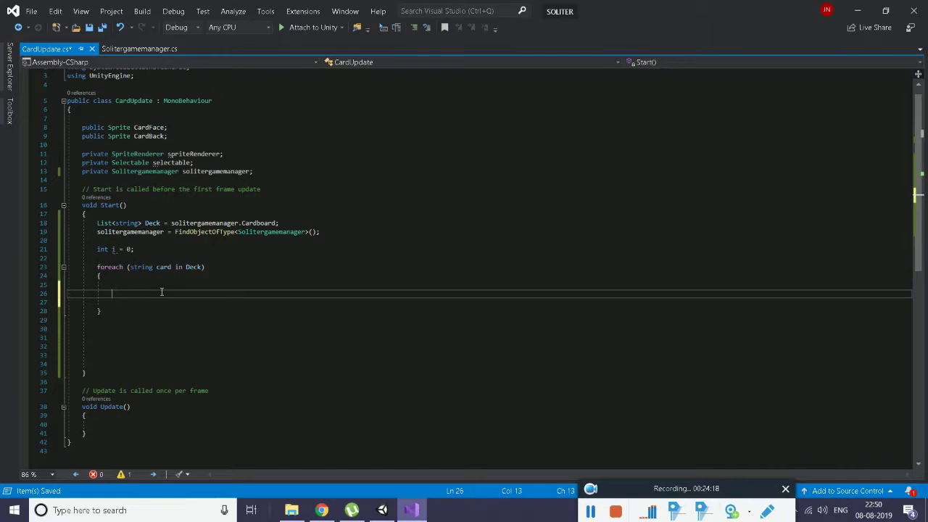
Add CardFace = solitergamemanager.cardface; inside the loop and save
{"action": "right_click", "coordinate": [145, 128]}
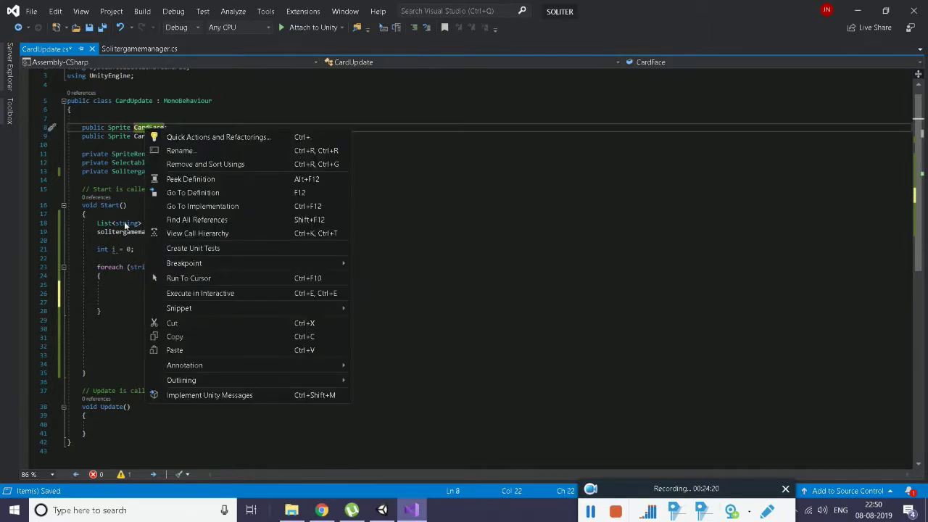
{"action": "left_click", "coordinate": [107, 284]}
{"action": "type", "text": "c"}
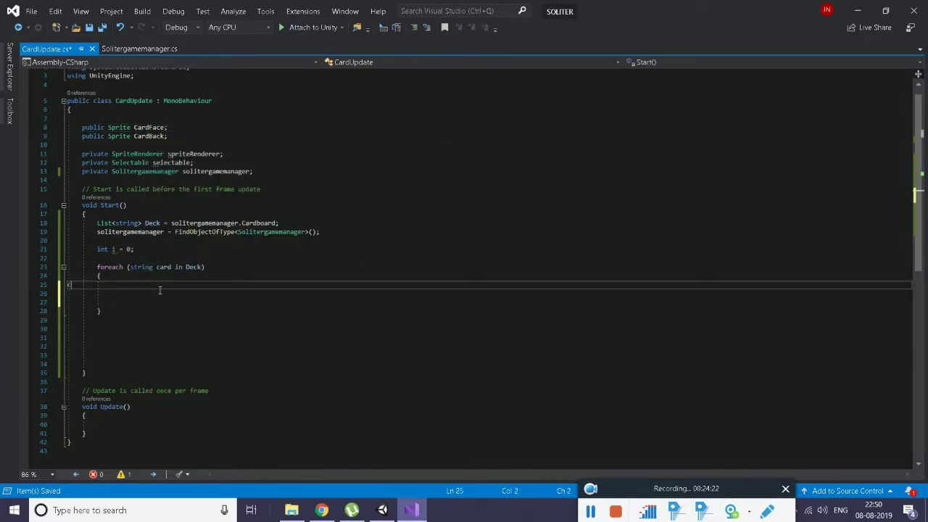
{"action": "type", "text": "ard"}
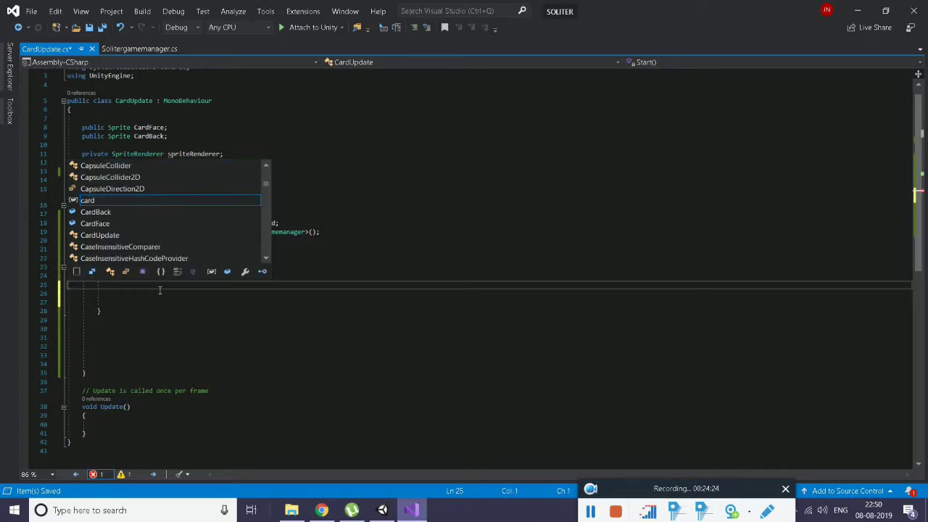
{"action": "key", "text": "Escape"}
{"action": "key", "text": "BackSpace"}
{"action": "key", "text": "BackSpace"}
{"action": "key", "text": "BackSpace"}
{"action": "key", "text": "BackSpace"}
{"action": "type", "text": "card"}
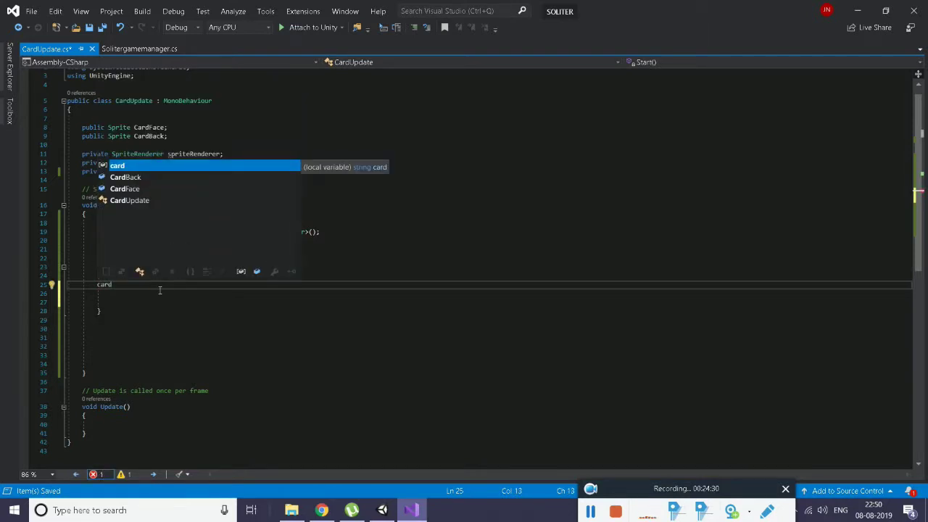
{"action": "key", "text": "Down"}
{"action": "key", "text": "Down"}
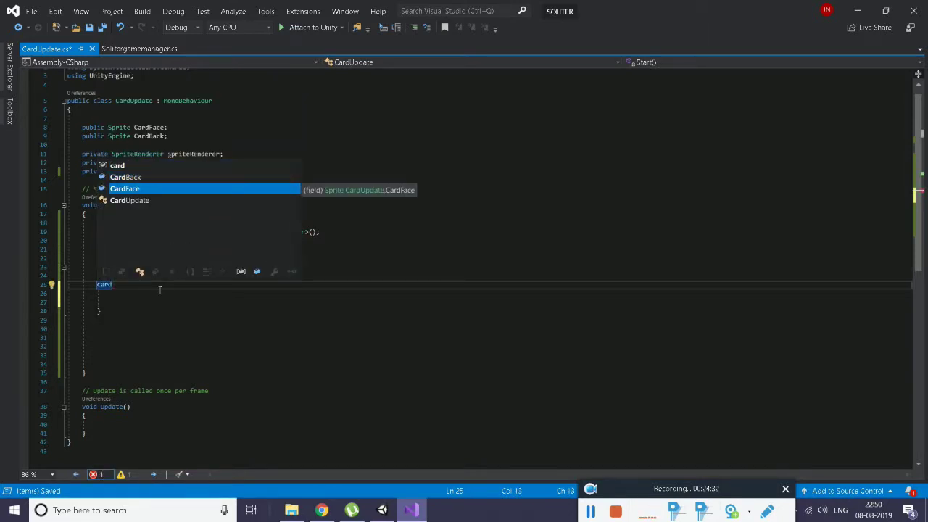
{"action": "key", "text": "Tab"}
{"action": "type", "text": "= soli"}
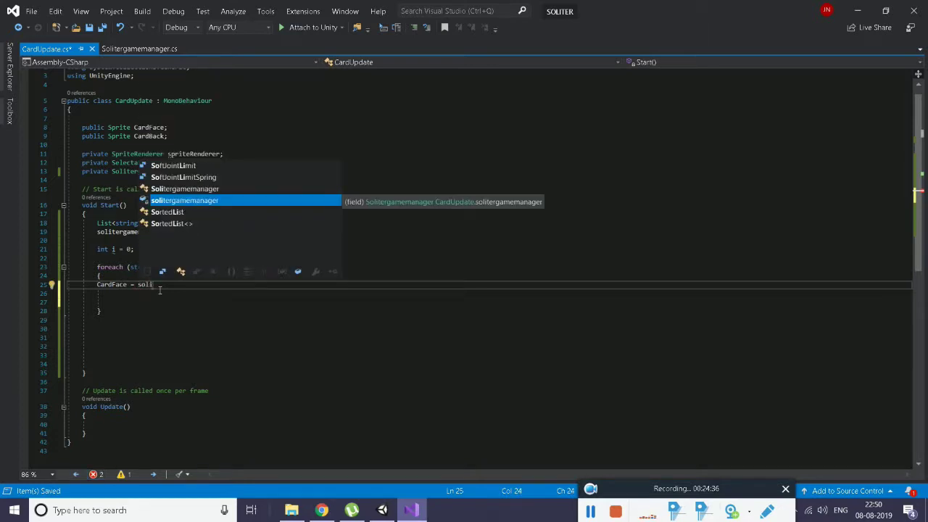
{"action": "key", "text": "Up"}
{"action": "key", "text": "Down"}
{"action": "key", "text": "Tab"}
{"action": "type", "text": ".ca"}
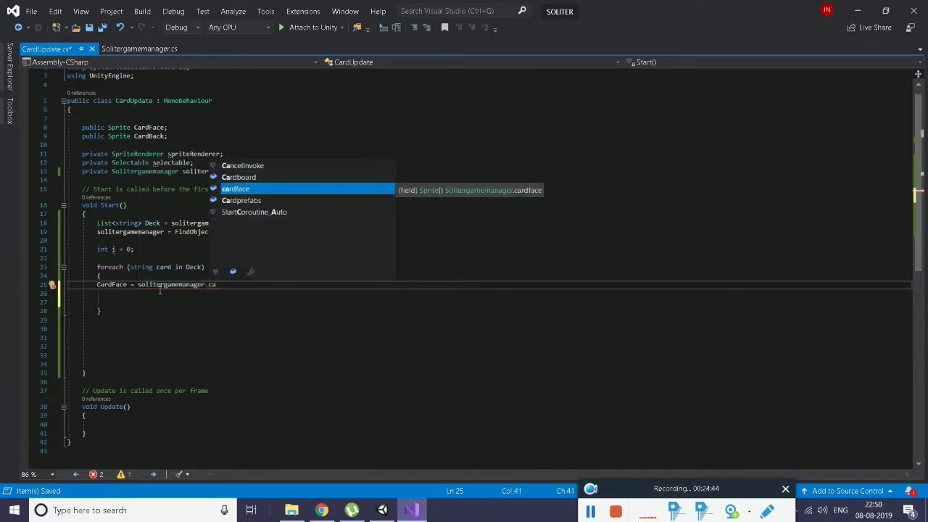
{"action": "key", "text": "Tab"}
{"action": "type", "text": ";"}
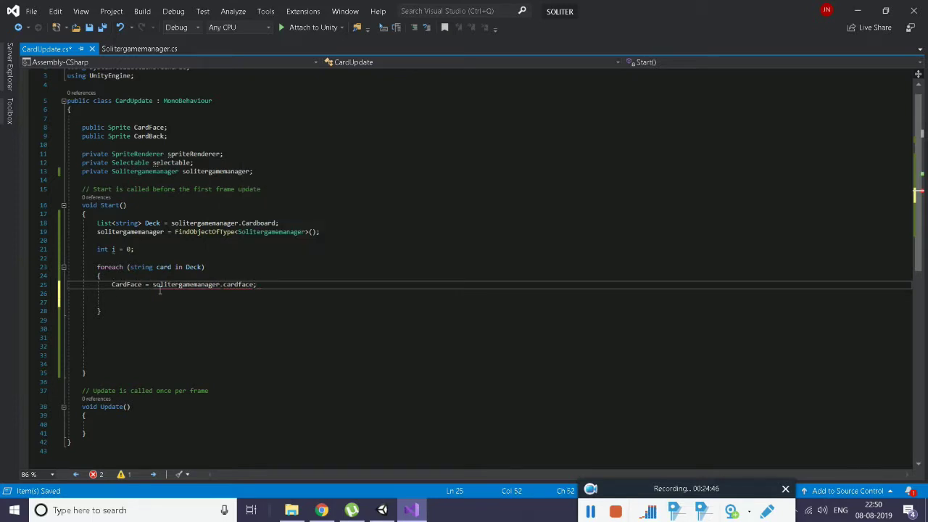
{"action": "key", "text": "ctrl+s"}
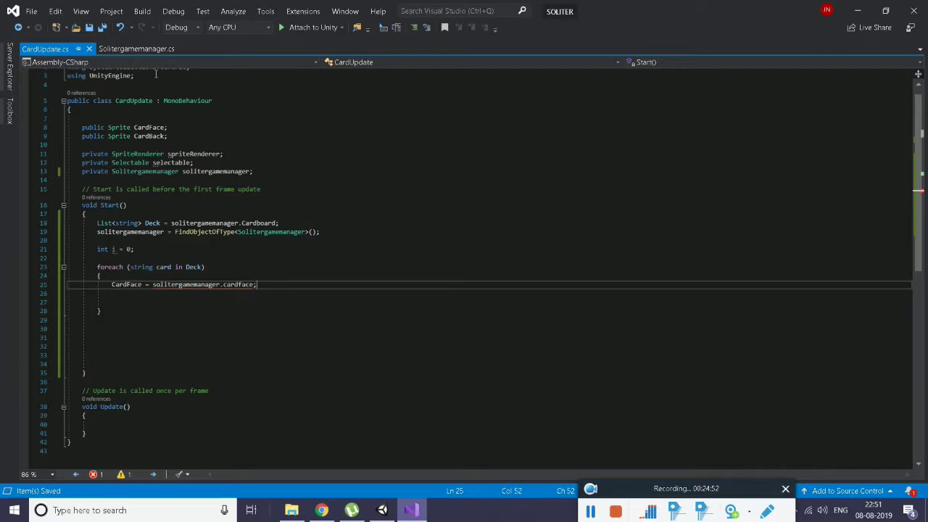
Check the cardface Sprite array in Solitergamemanager.cs, then index it with [i]
{"action": "left_click", "coordinate": [136, 49]}
{"action": "scroll", "coordinate": [194, 160], "scroll_direction": "up", "scroll_amount": 1}
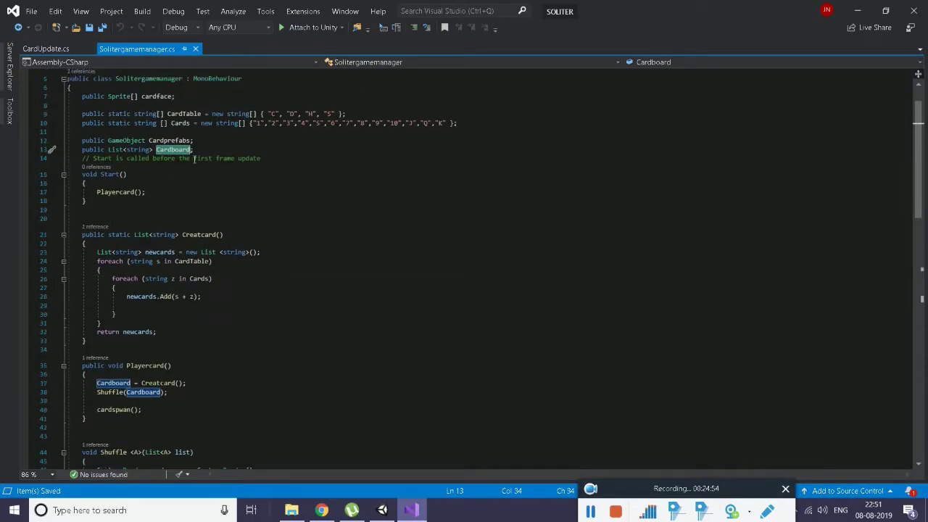
{"action": "left_click_drag", "start_coordinate": [175, 97], "coordinate": [141, 96]}
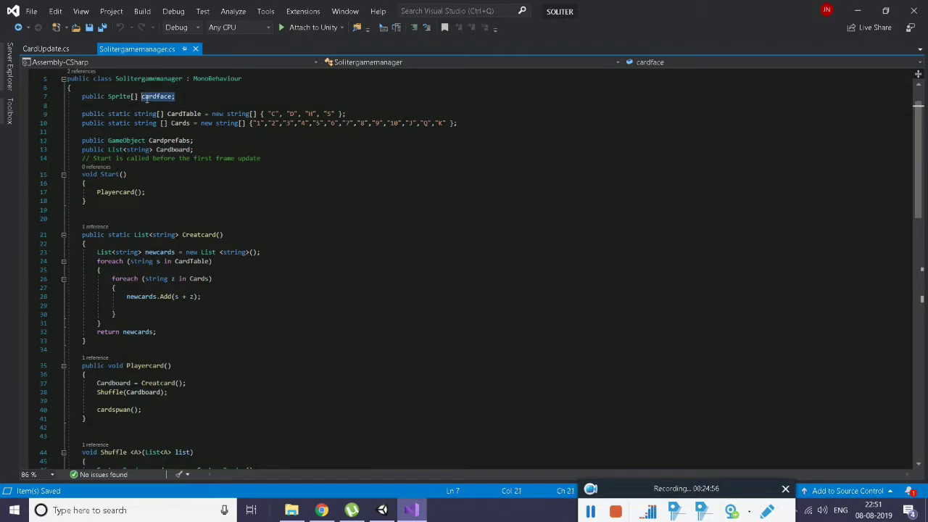
{"action": "left_click", "coordinate": [46, 48]}
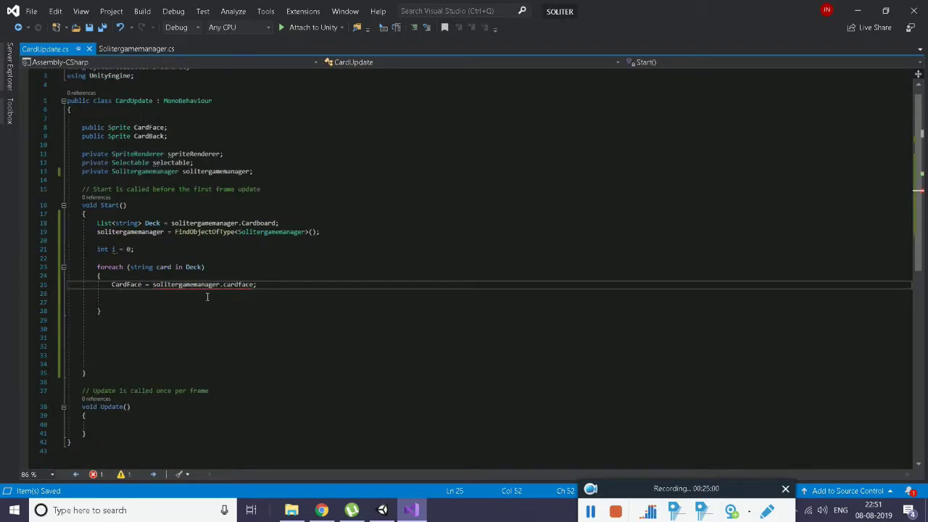
{"action": "mouse_move", "coordinate": [224, 293]}
{"action": "mouse_move", "coordinate": [173, 292]}
{"action": "type", "text": "["}
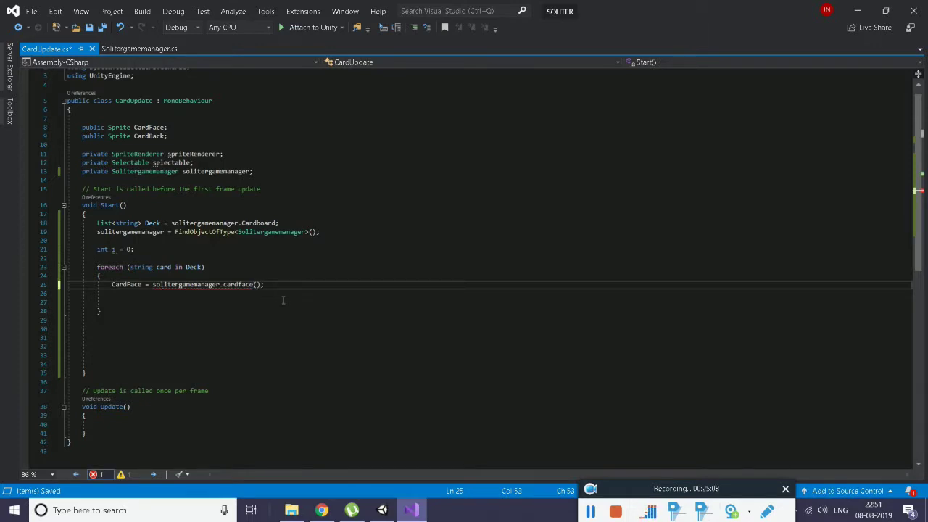
{"action": "type", "text": "i"}
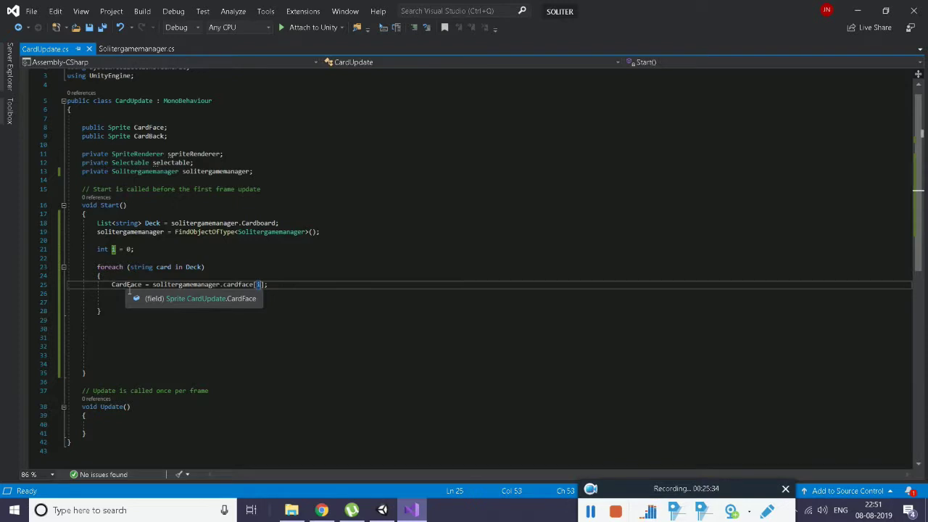
Add break; after the CardFace assignment and save
{"action": "left_click", "coordinate": [130, 296]}
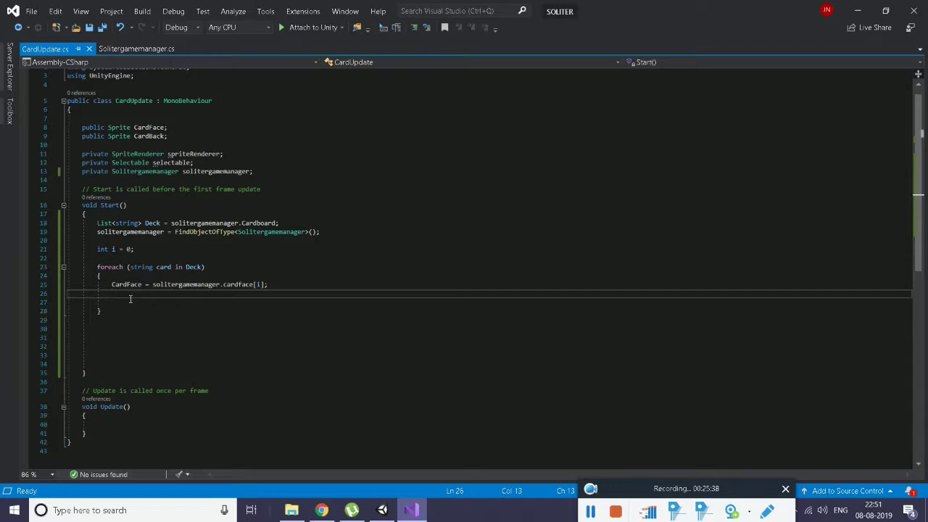
{"action": "type", "text": "brea"}
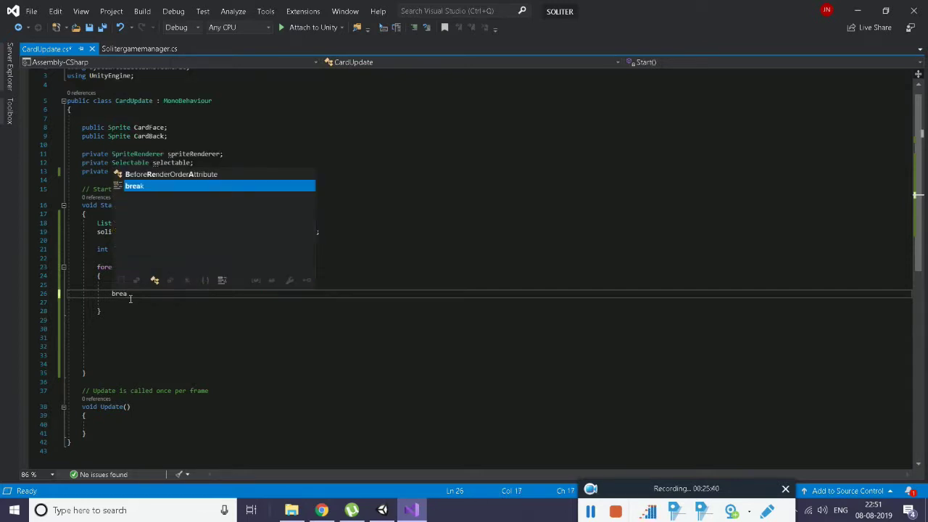
{"action": "type", "text": "k;"}
{"action": "key", "text": "ctrl+s"}
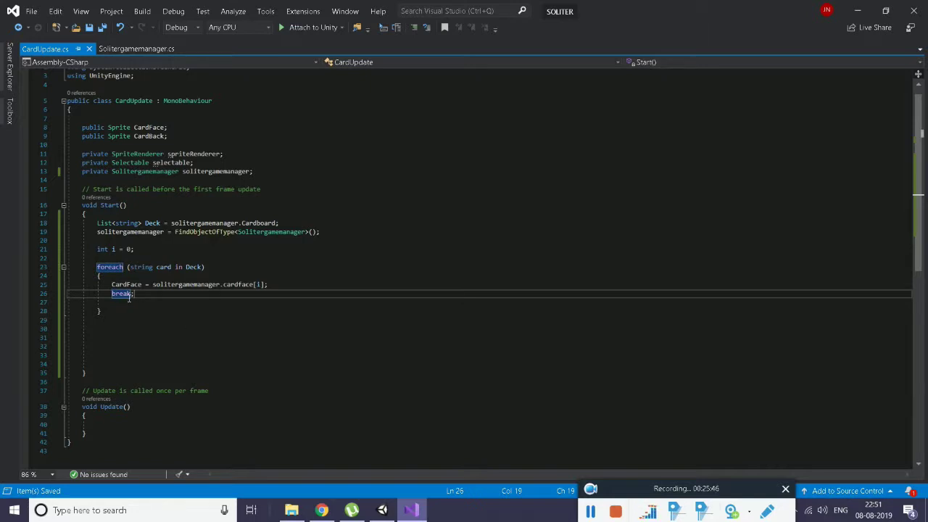
Add an i++; increment on a new line after the foreach loop
{"action": "key", "text": "Down"}
{"action": "key", "text": "Down"}
{"action": "key", "text": "Down"}
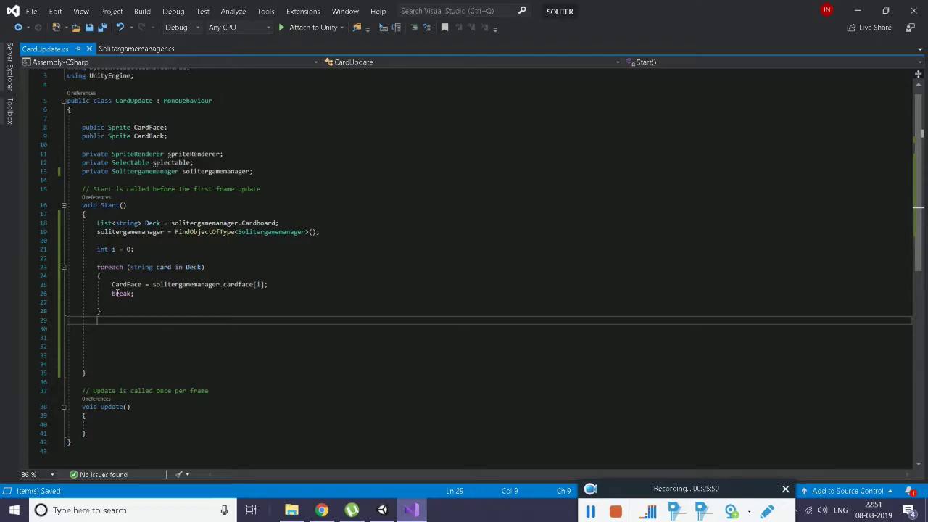
{"action": "left_click", "coordinate": [129, 298]}
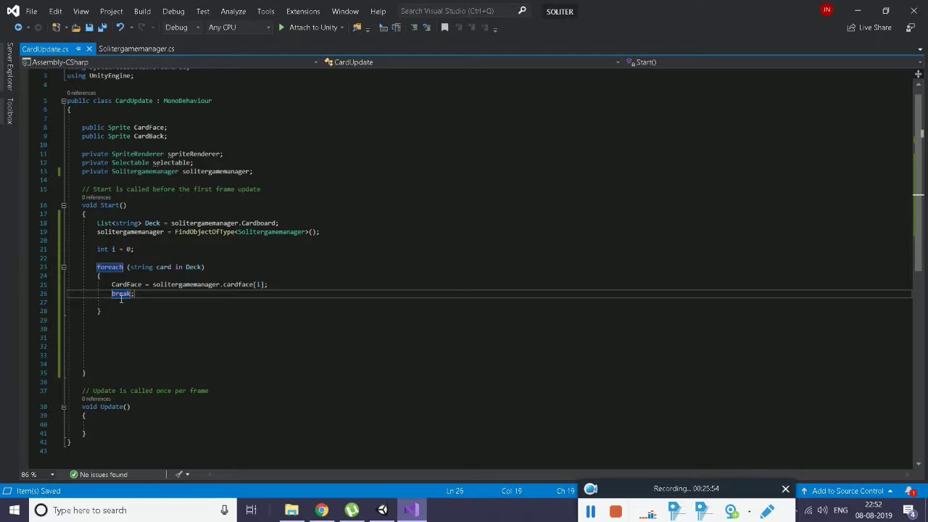
{"action": "left_click", "coordinate": [113, 328]}
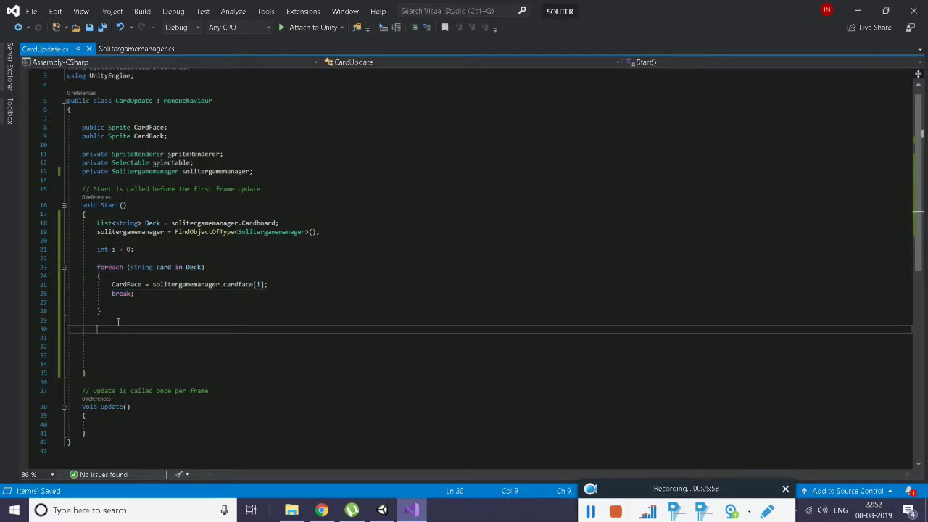
{"action": "left_click", "coordinate": [117, 321]}
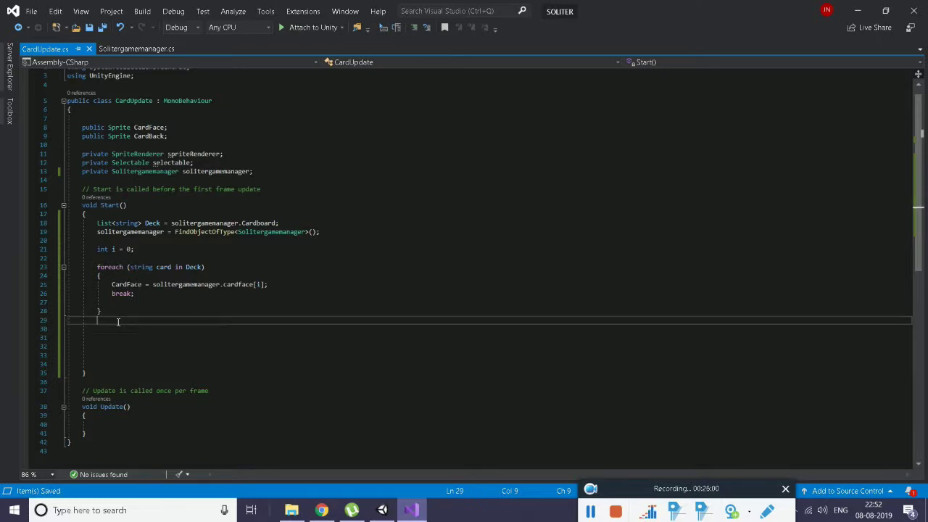
{"action": "key", "text": "Return"}
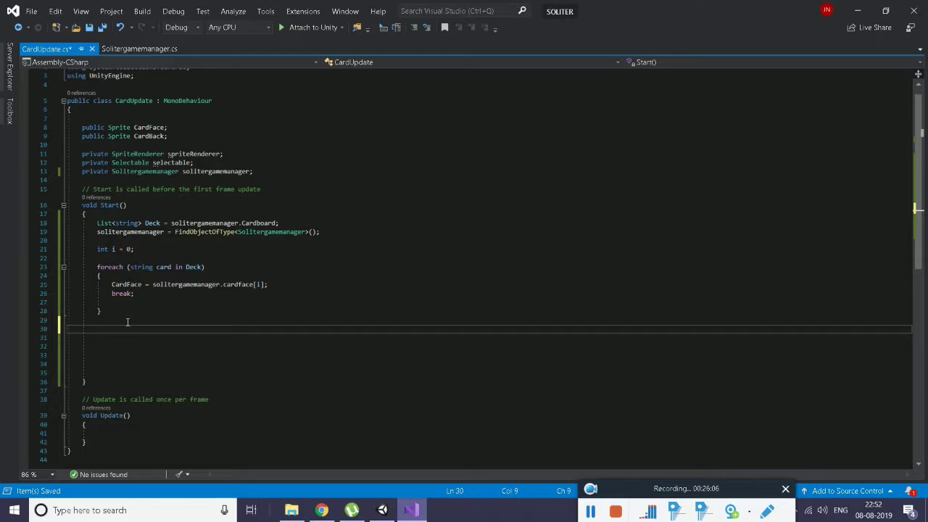
{"action": "type", "text": "i++"}
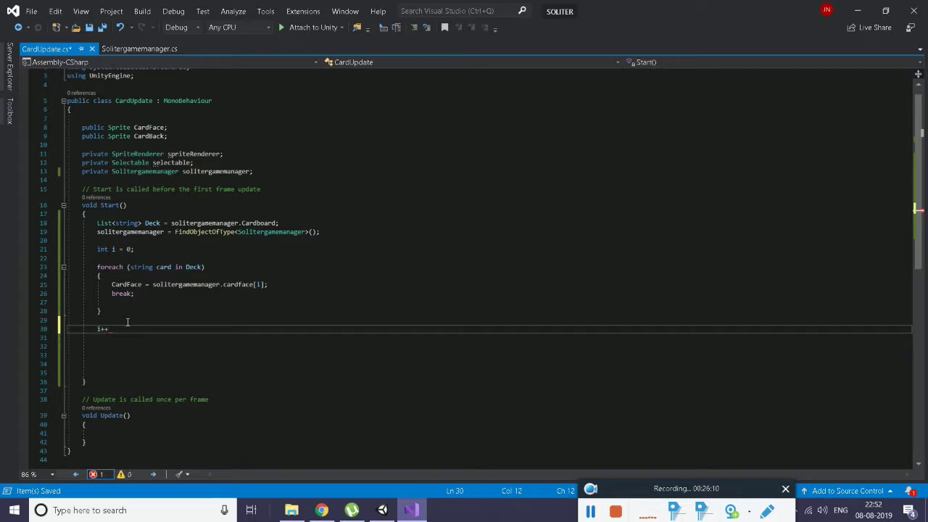
{"action": "type", "text": ";"}
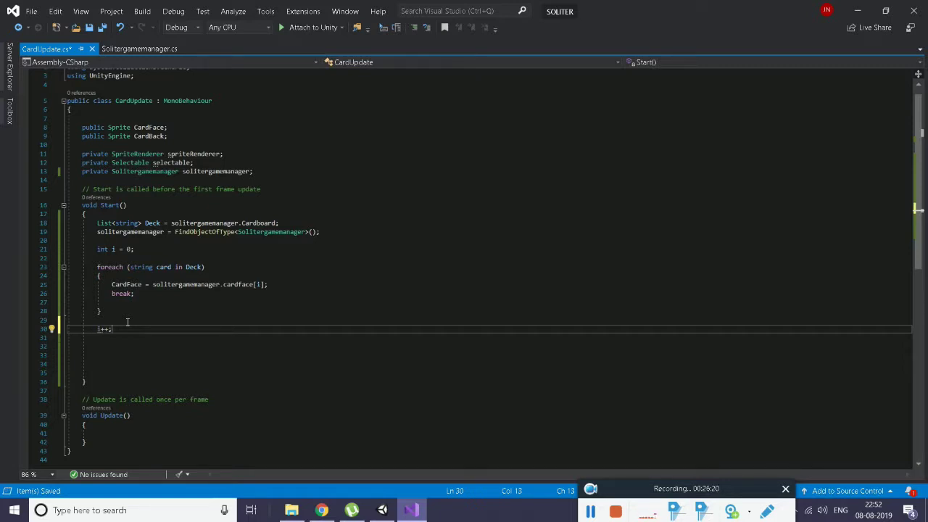
Open a blank line at the top of the foreach body after checking the i counter and Deck declarations
{"action": "left_click", "coordinate": [127, 322]}
{"action": "key", "text": "Up"}
{"action": "key", "text": "Up"}
{"action": "key", "text": "Up"}
{"action": "key", "text": "Up"}
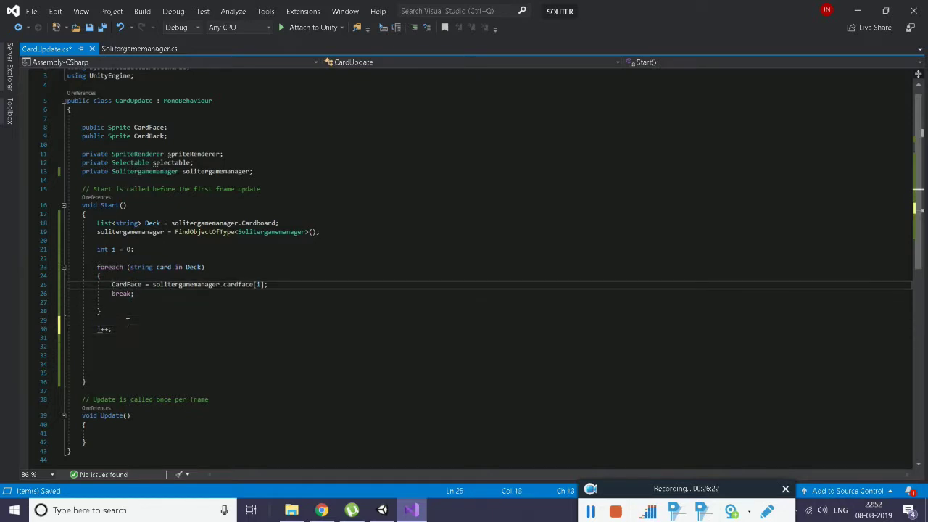
{"action": "key", "text": "Up"}
{"action": "key", "text": "Return"}
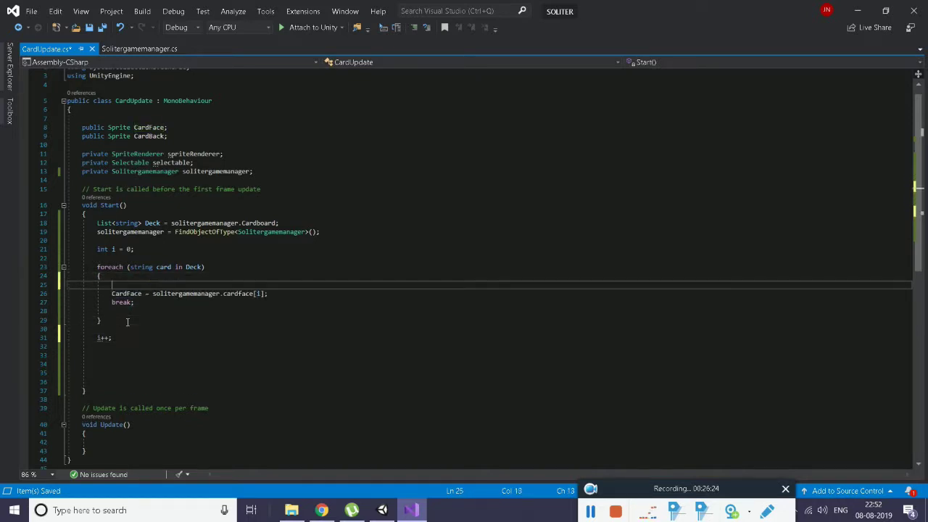
{"action": "left_click", "coordinate": [113, 251]}
{"action": "left_click_drag", "start_coordinate": [119, 255], "coordinate": [131, 277]}
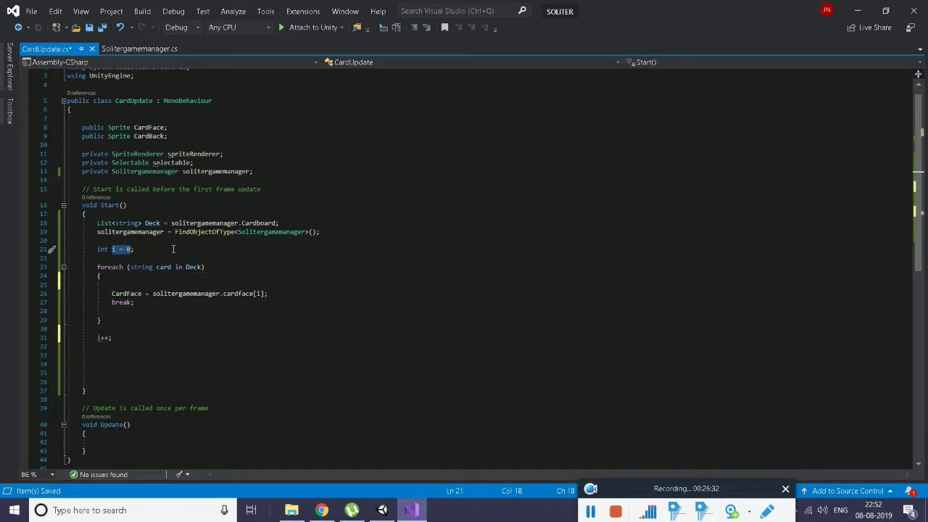
{"action": "left_click", "coordinate": [158, 223]}
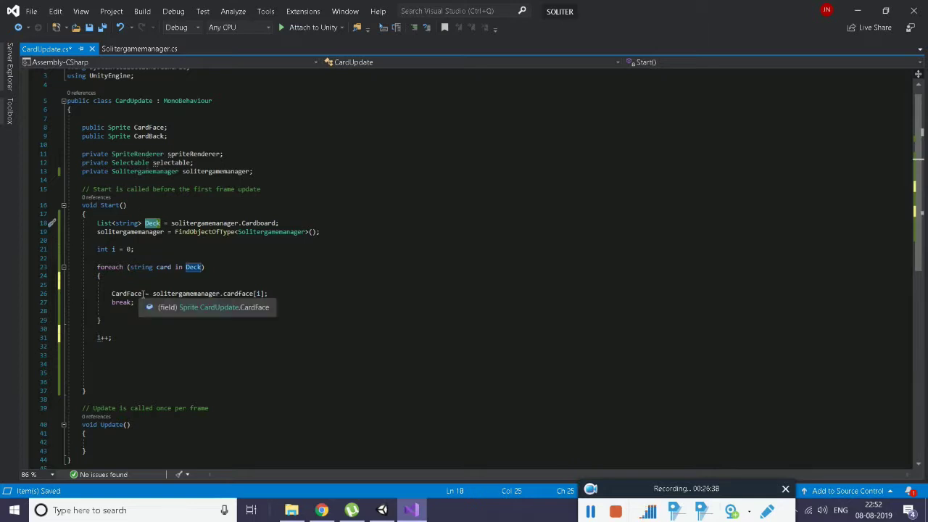
{"action": "left_click", "coordinate": [131, 285]}
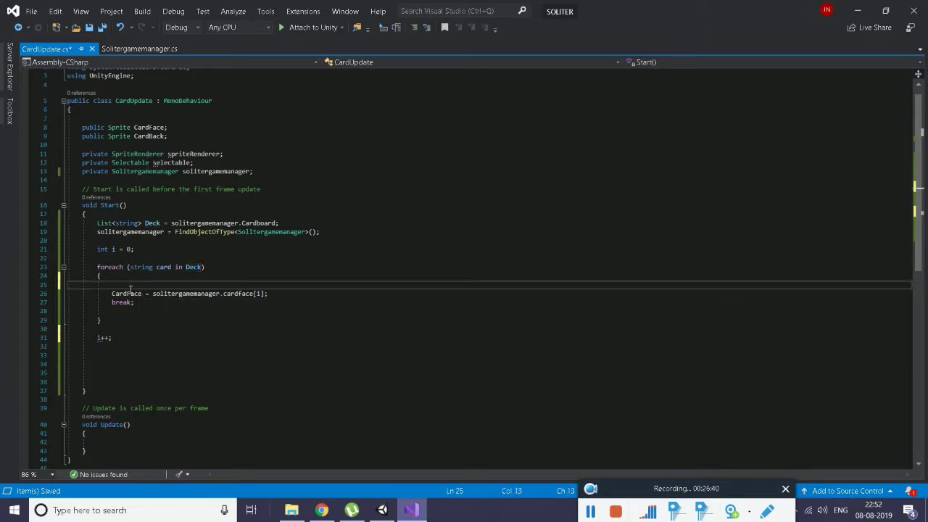
Wrap the CardFace assignment and break in if (this.name == card) { }, closing the loop below i++
{"action": "type", "text": "if("}
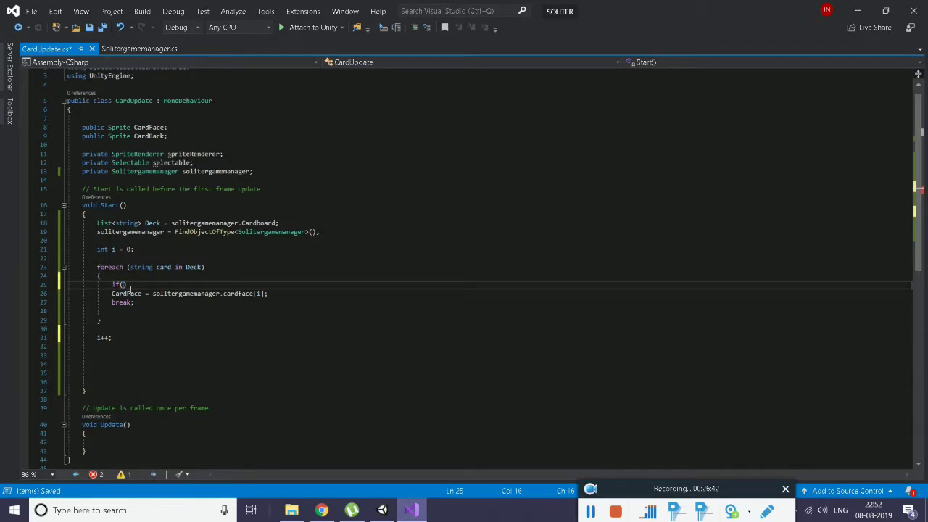
{"action": "type", "text": "this."}
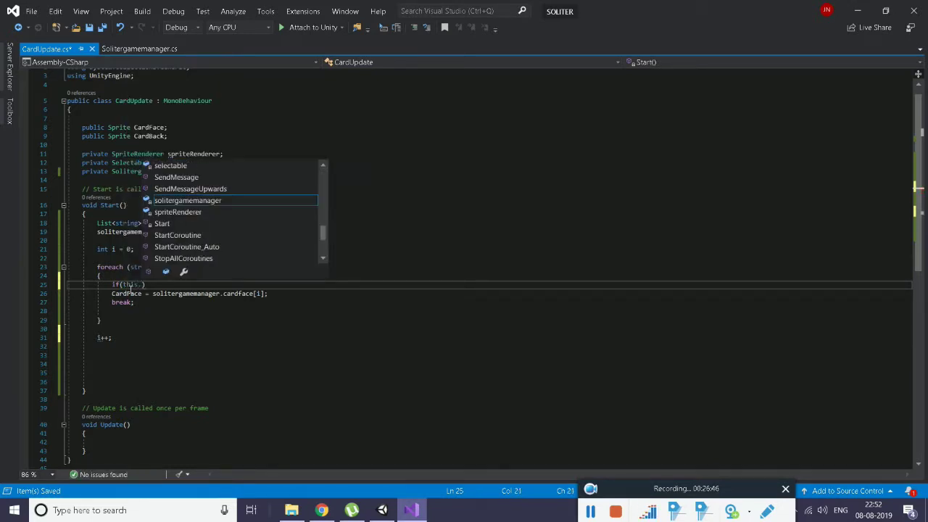
{"action": "type", "text": "name"}
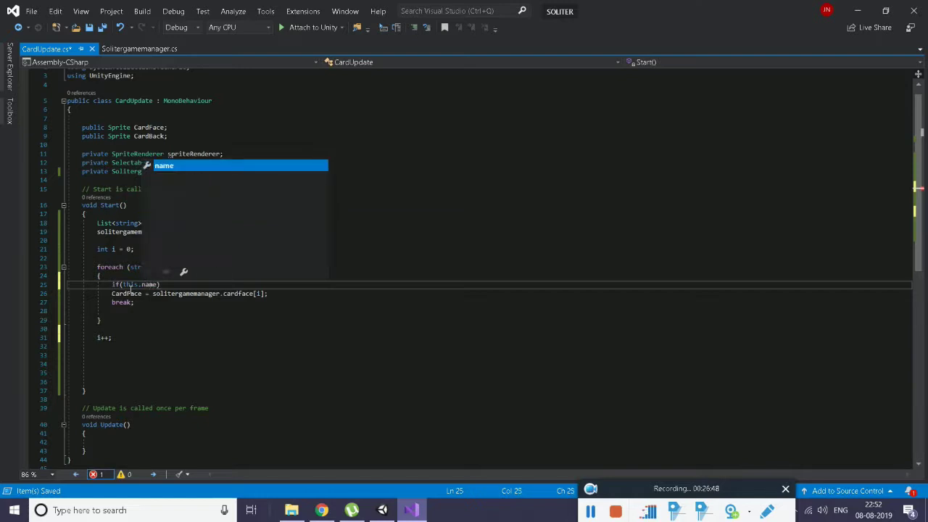
{"action": "type", "text": " == card"}
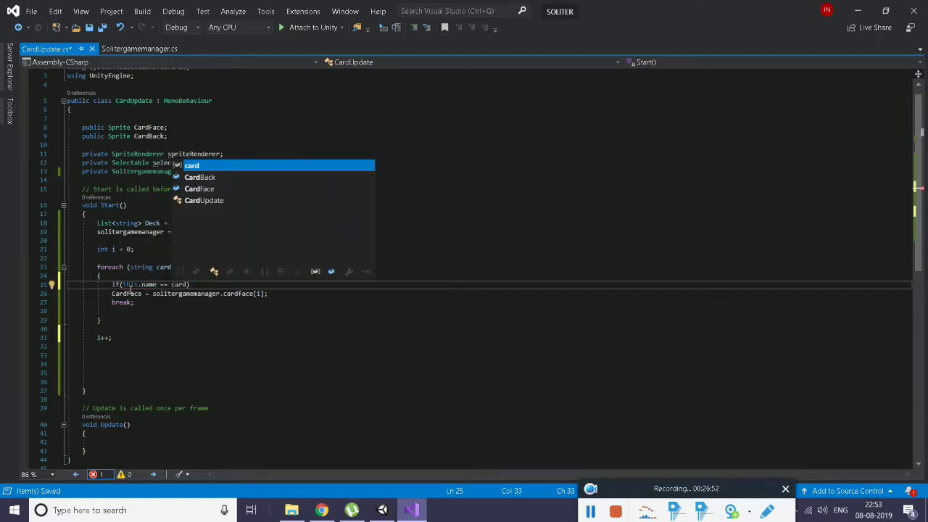
{"action": "key", "text": "Escape"}
{"action": "key", "text": "Return"}
{"action": "type", "text": "{"}
{"action": "left_click", "coordinate": [131, 321]}
{"action": "type", "text": "}"}
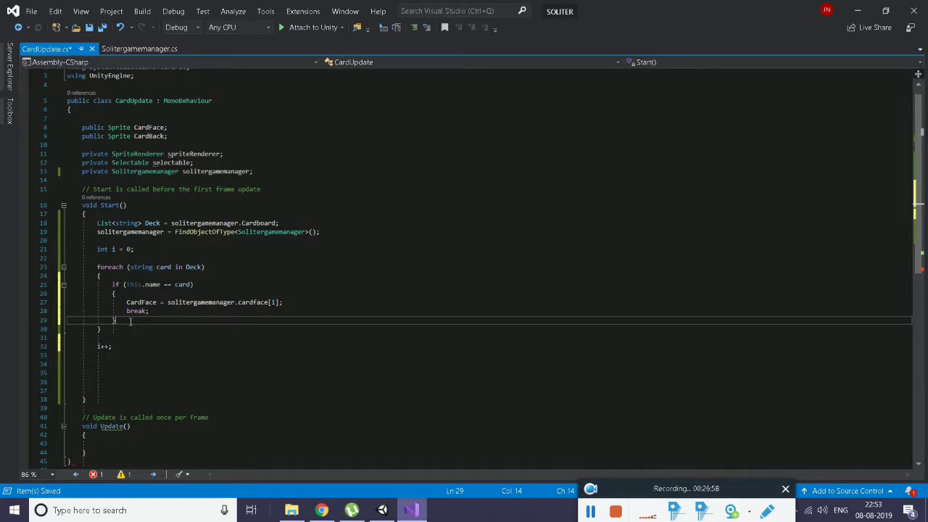
{"action": "left_click", "coordinate": [120, 331]}
{"action": "key", "text": "BackSpace"}
{"action": "left_click", "coordinate": [102, 355]}
{"action": "type", "text": "}"}
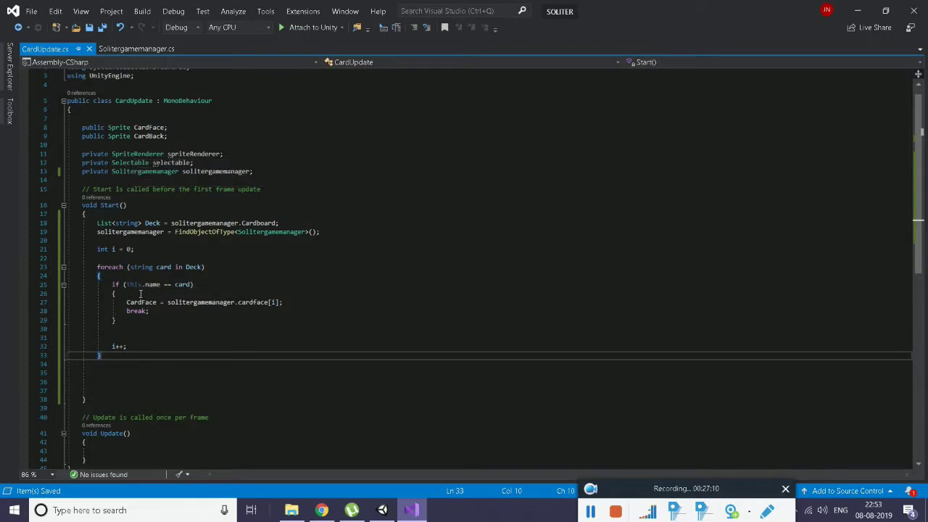
{"action": "mouse_move", "coordinate": [142, 287]}
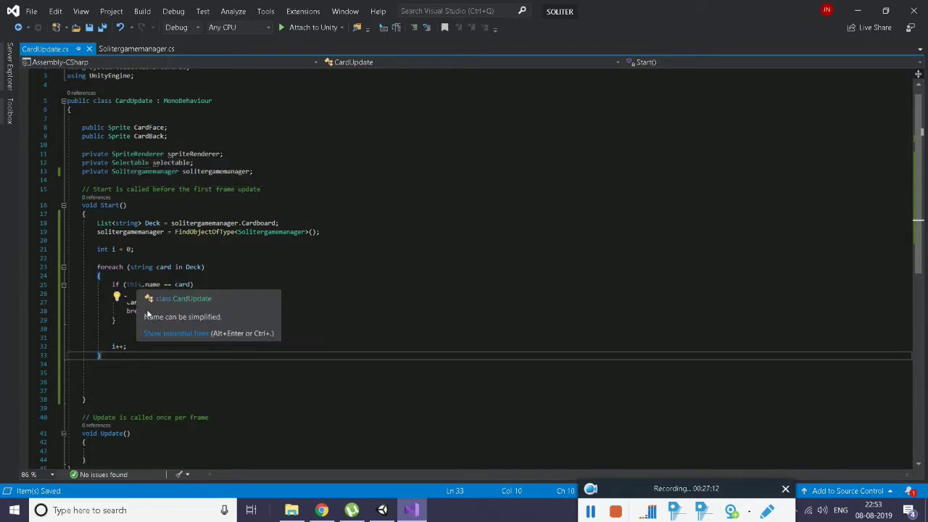
{"action": "left_click", "coordinate": [384, 510]}
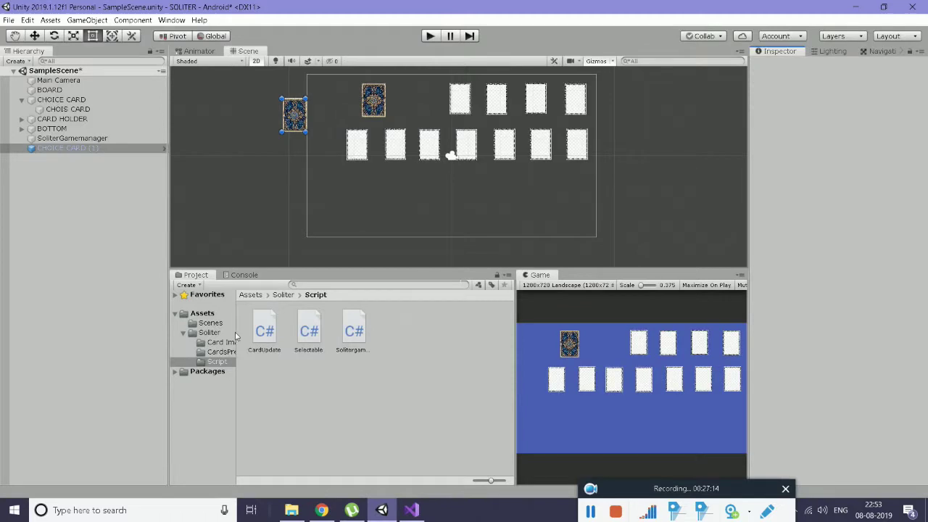
{"action": "left_click", "coordinate": [73, 149]}
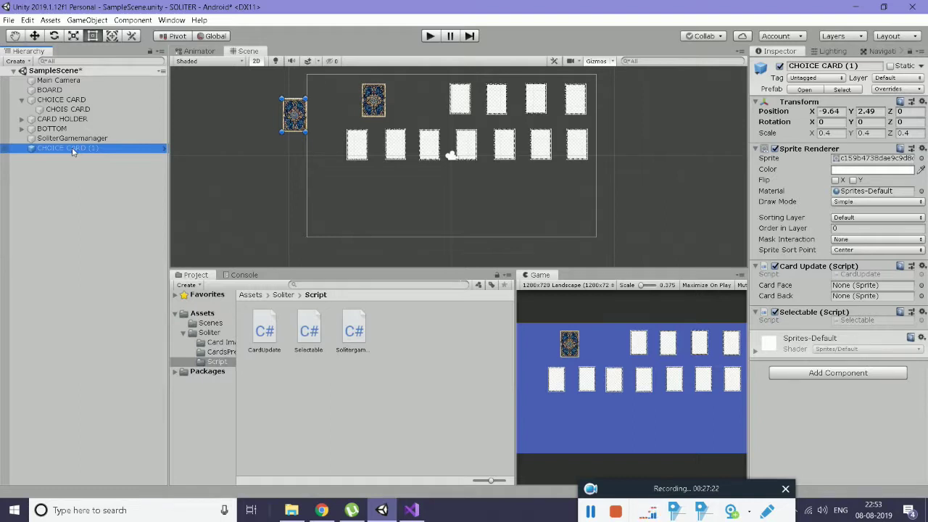
{"action": "left_click", "coordinate": [412, 510]}
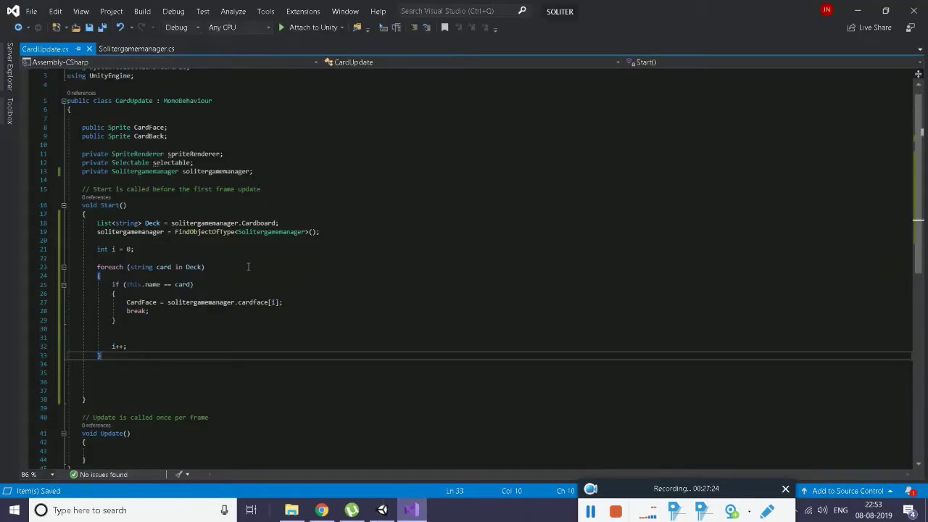
{"action": "left_click_drag", "start_coordinate": [127, 284], "coordinate": [162, 285]}
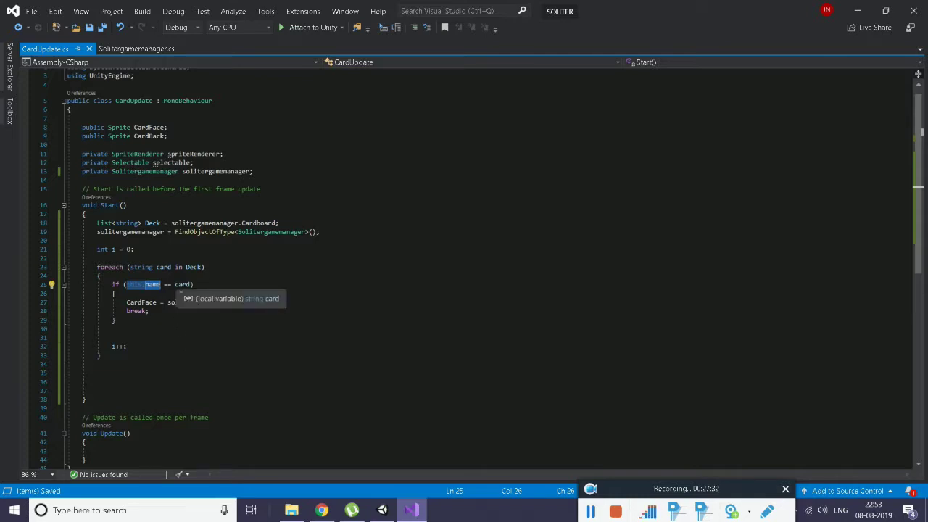
{"action": "left_click", "coordinate": [184, 286]}
{"action": "left_click", "coordinate": [201, 267]}
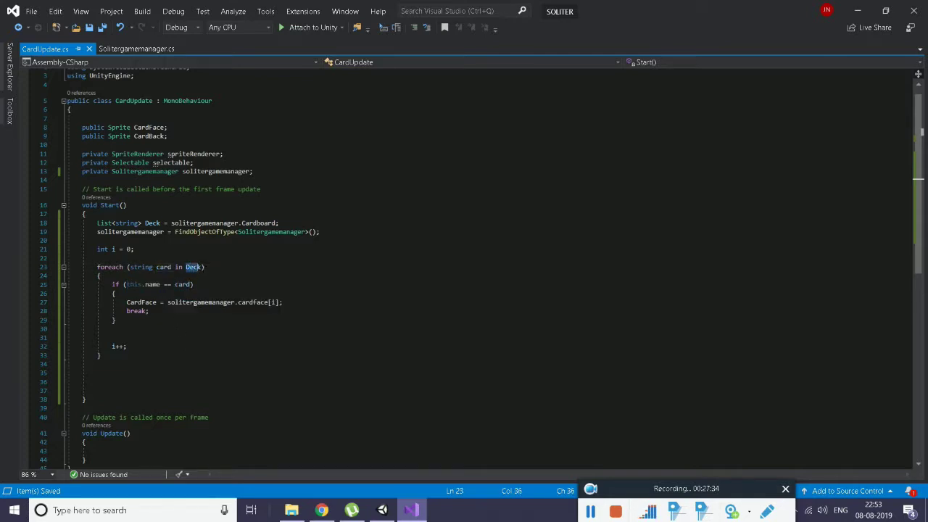
{"action": "left_click", "coordinate": [158, 267]}
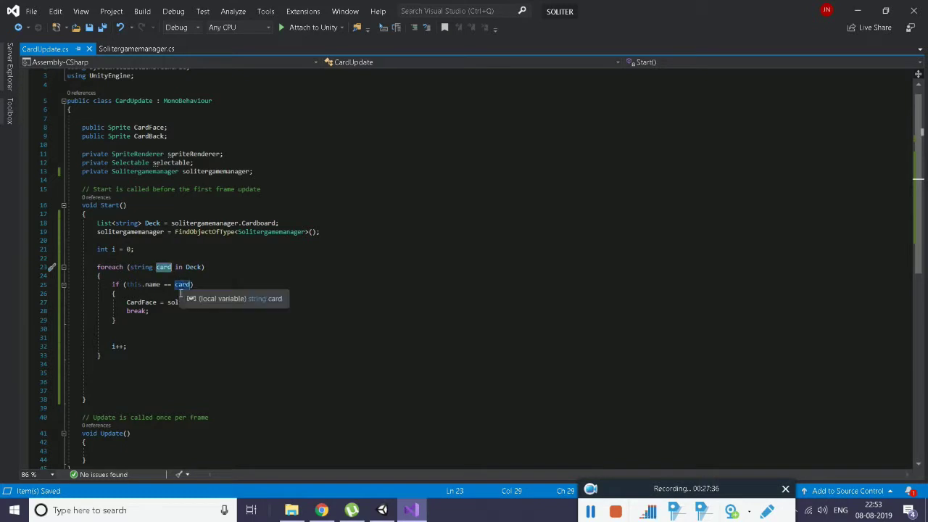
{"action": "left_click", "coordinate": [133, 51]}
{"action": "scroll", "coordinate": [175, 148], "scroll_direction": "up", "scroll_amount": 2}
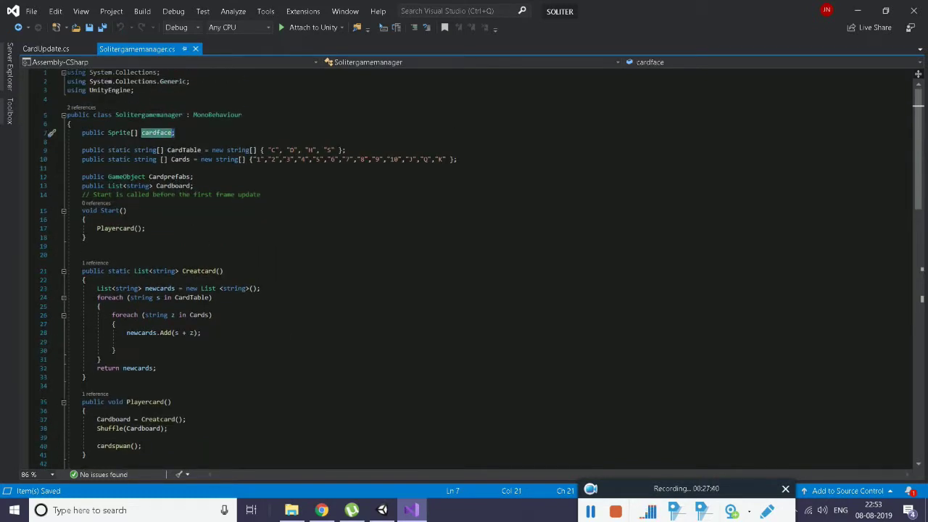
{"action": "scroll", "coordinate": [160, 347], "scroll_direction": "down", "scroll_amount": 5}
{"action": "scroll", "coordinate": [168, 336], "scroll_direction": "down", "scroll_amount": 10}
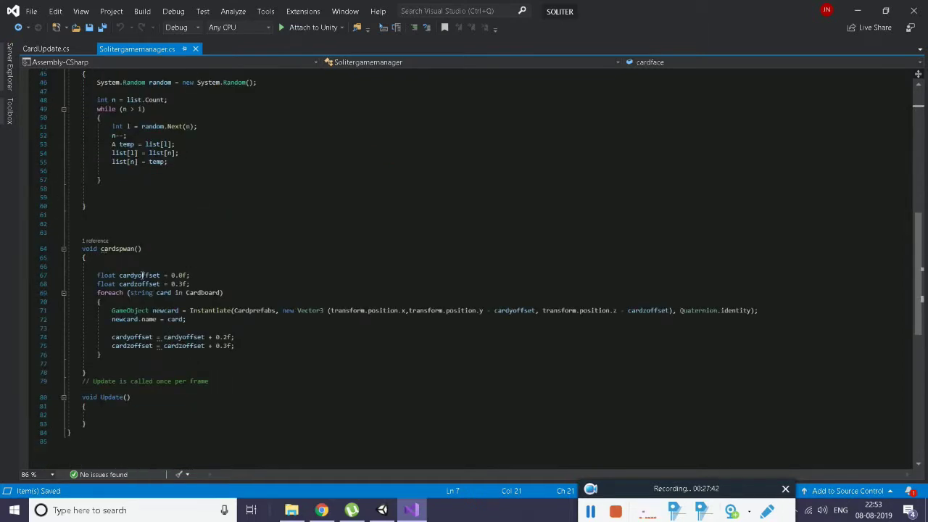
{"action": "left_click", "coordinate": [66, 50]}
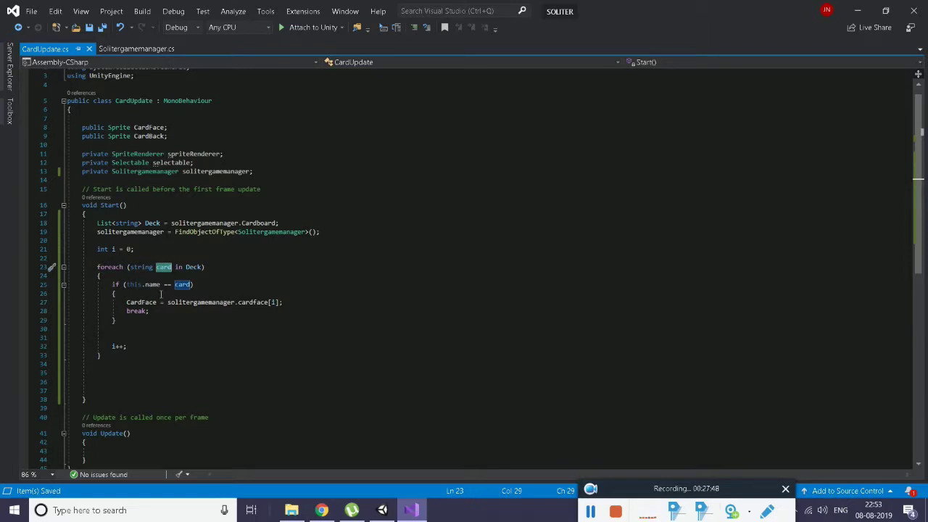
{"action": "double_click", "coordinate": [131, 302]}
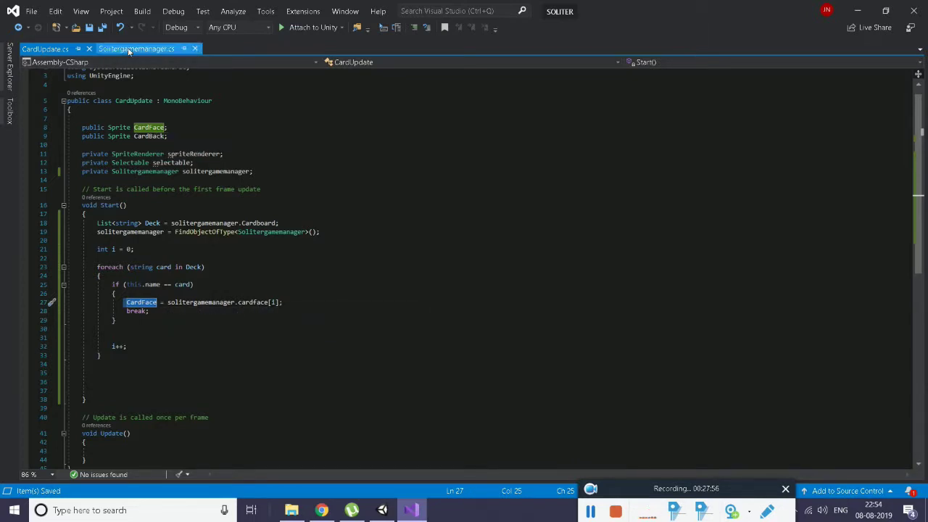
{"action": "left_click", "coordinate": [129, 51]}
{"action": "scroll", "coordinate": [193, 147], "scroll_direction": "up", "scroll_amount": 12}
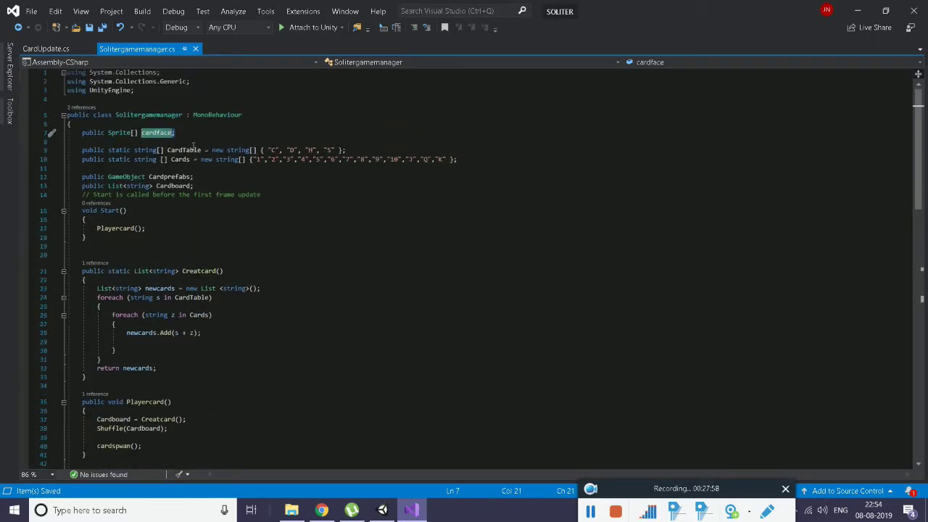
{"action": "left_click", "coordinate": [55, 50]}
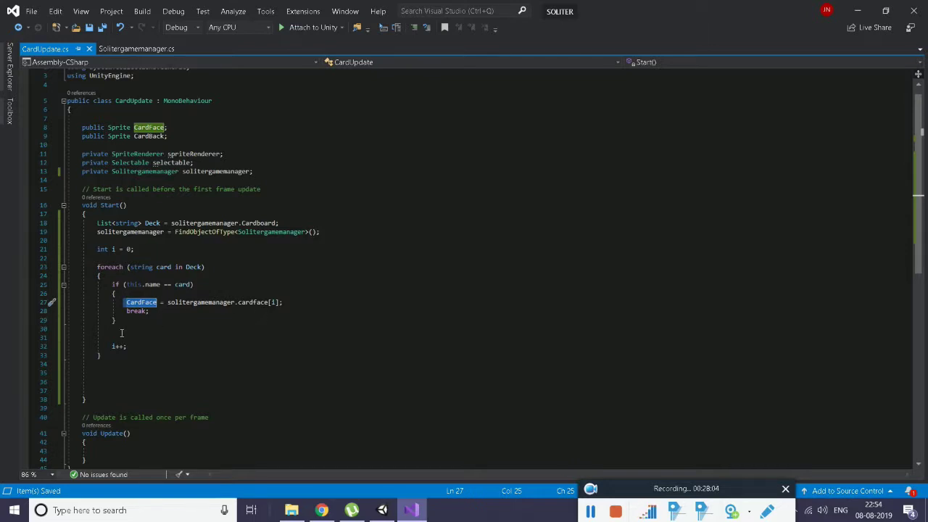
{"action": "left_click_drag", "start_coordinate": [121, 333], "coordinate": [127, 336]}
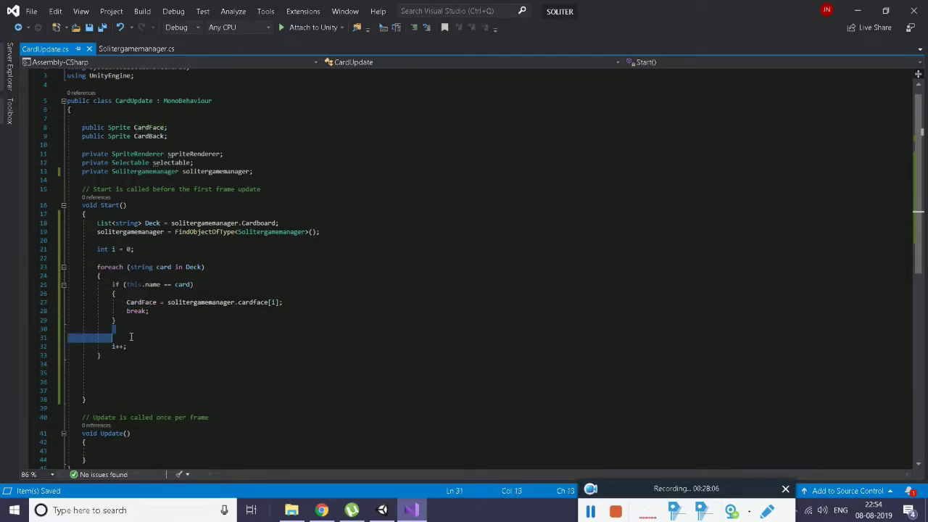
Below the foreach loop, add spriteRenderer = GetComponent<SpriteRenderer>(); using IntelliSense
{"action": "key", "text": "BackSpace"}
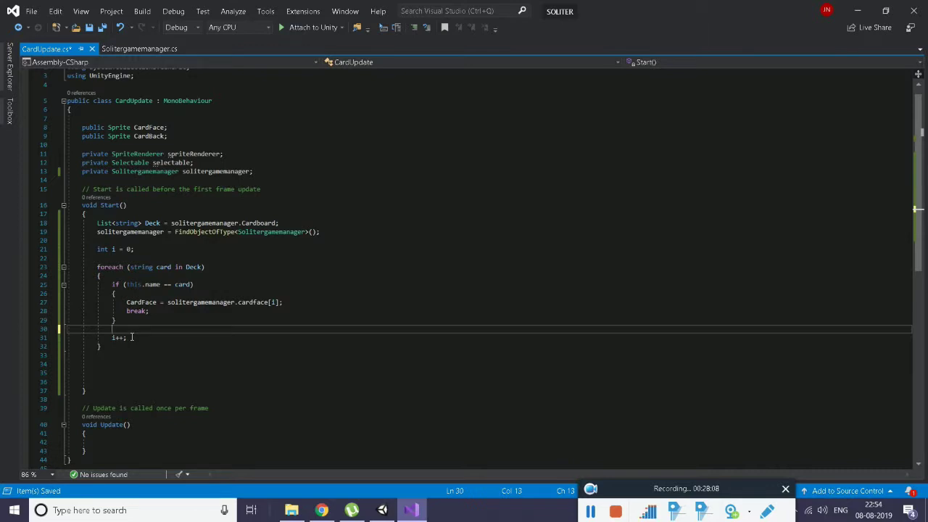
{"action": "left_click", "coordinate": [128, 358]}
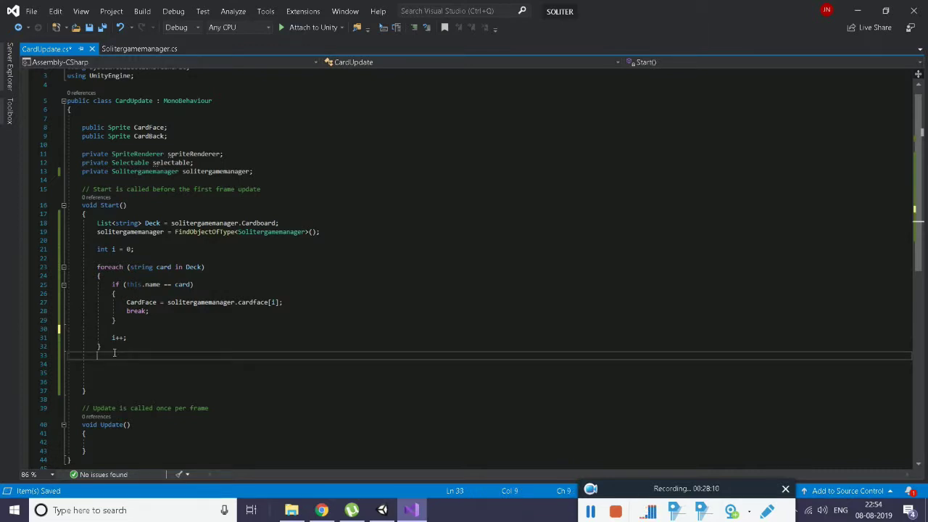
{"action": "left_click_drag", "start_coordinate": [113, 338], "coordinate": [129, 337]}
{"action": "left_click", "coordinate": [114, 356]}
{"action": "key", "text": "Return"}
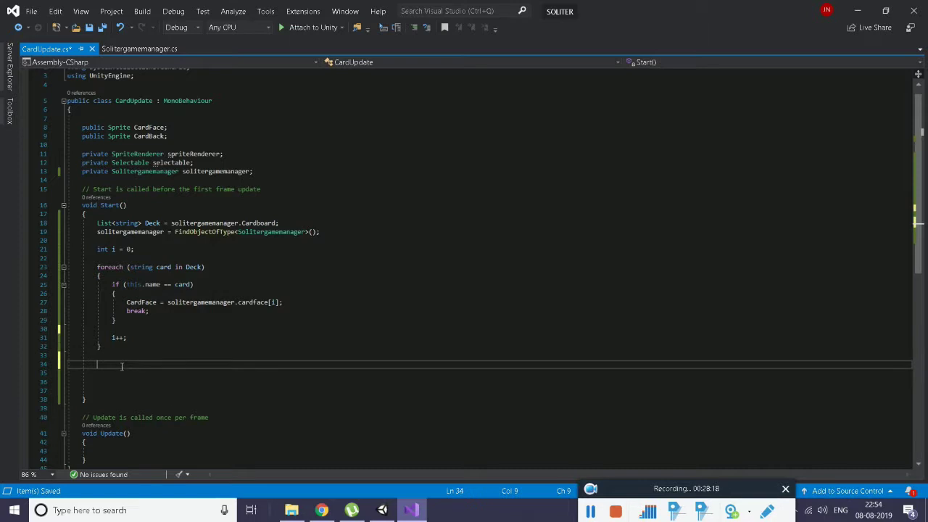
{"action": "type", "text": "sp"}
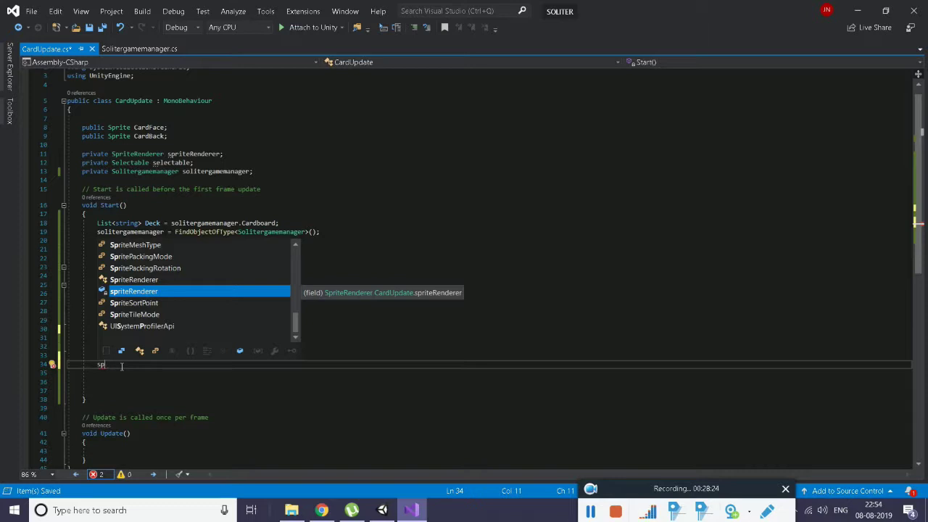
{"action": "type", "text": "= "}
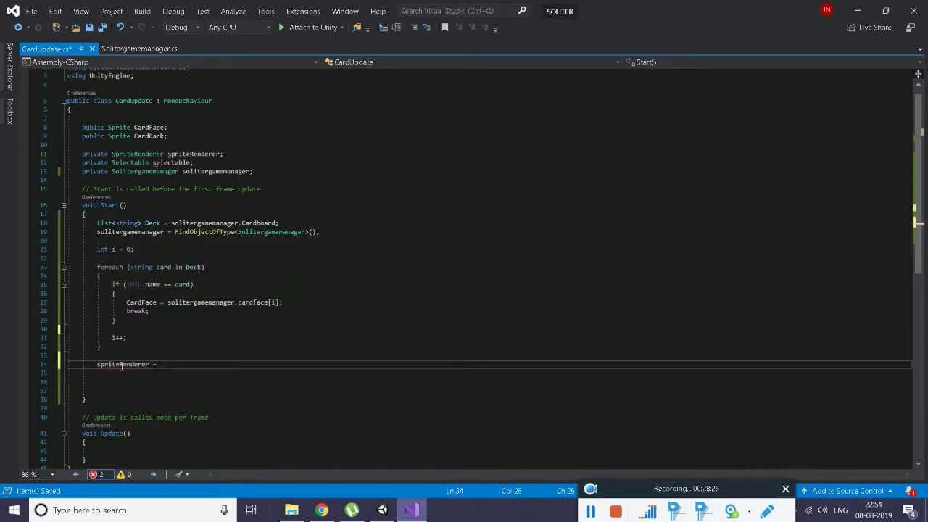
{"action": "type", "text": "get"}
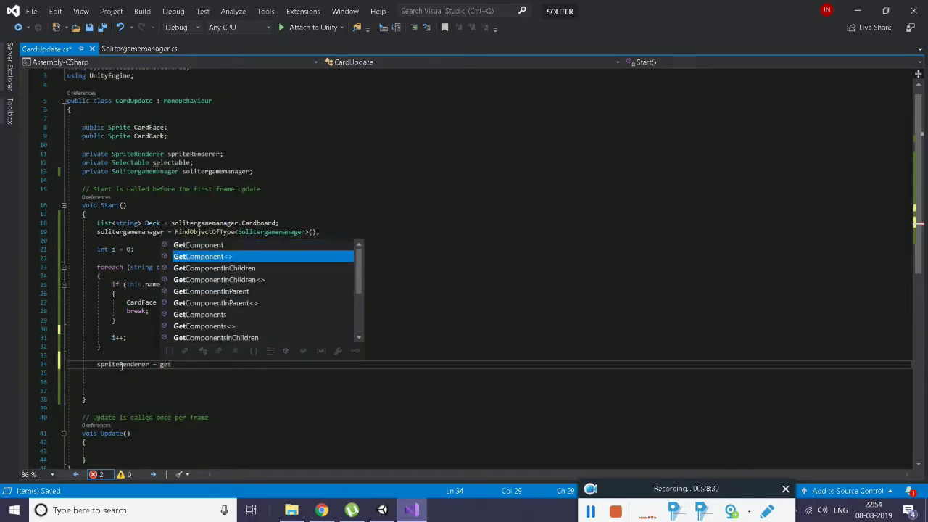
{"action": "key", "text": "Tab"}
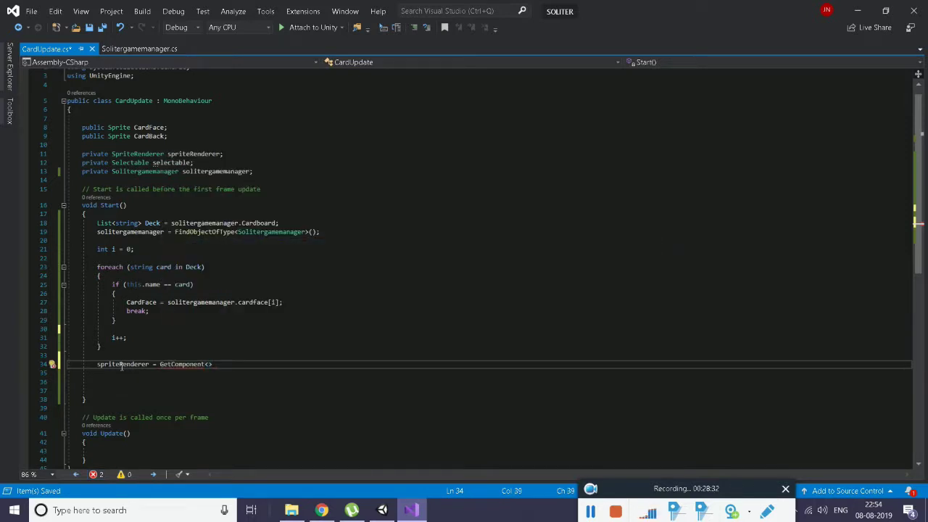
{"action": "type", "text": "S"}
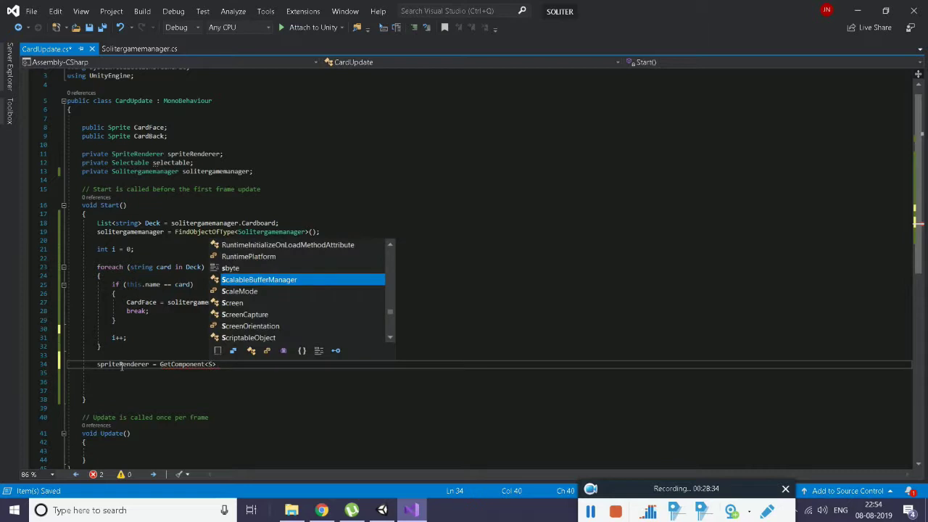
{"action": "type", "text": "pri"}
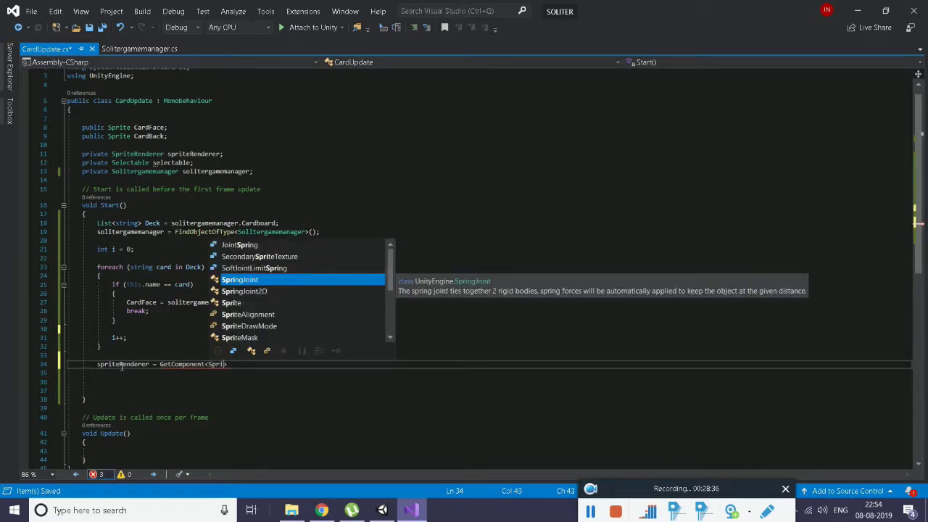
{"action": "key", "text": "Down"}
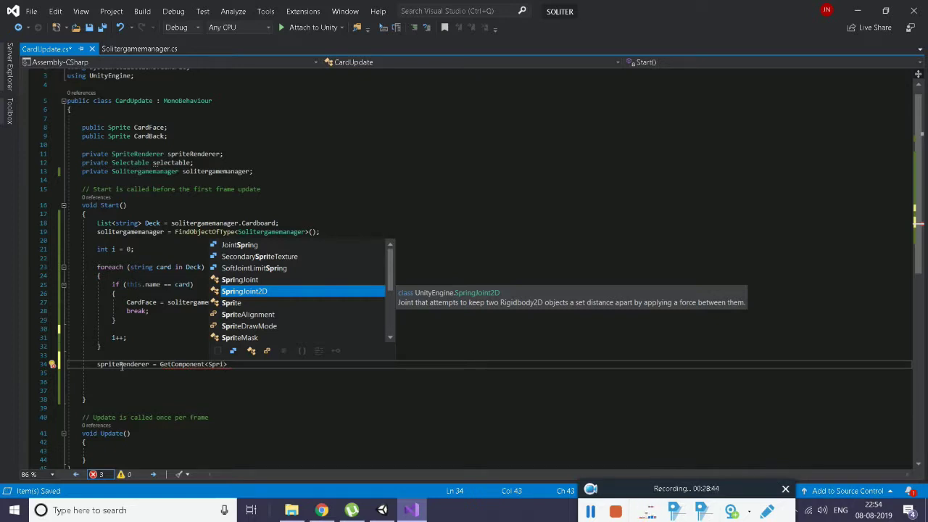
{"action": "type", "text": "te"}
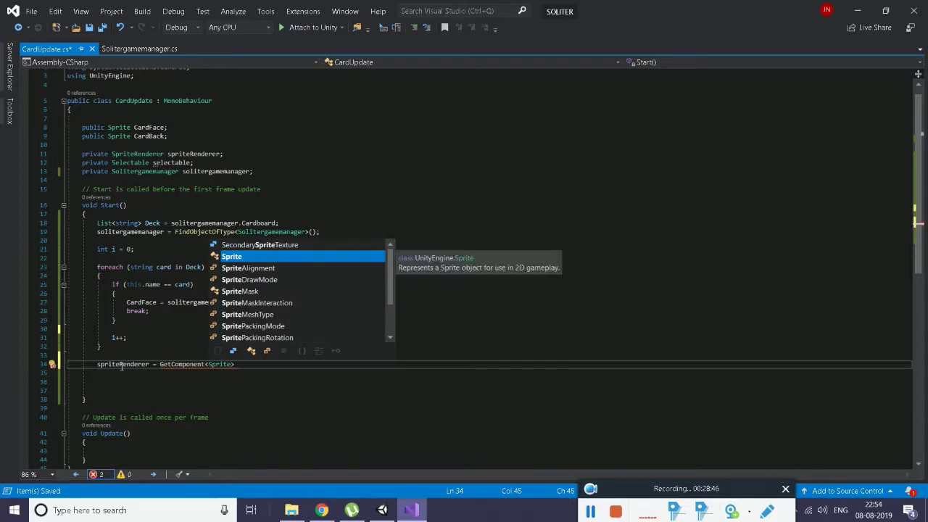
{"action": "type", "text": "Re"}
{"action": "key", "text": "Tab"}
{"action": "type", "text": ">();"}
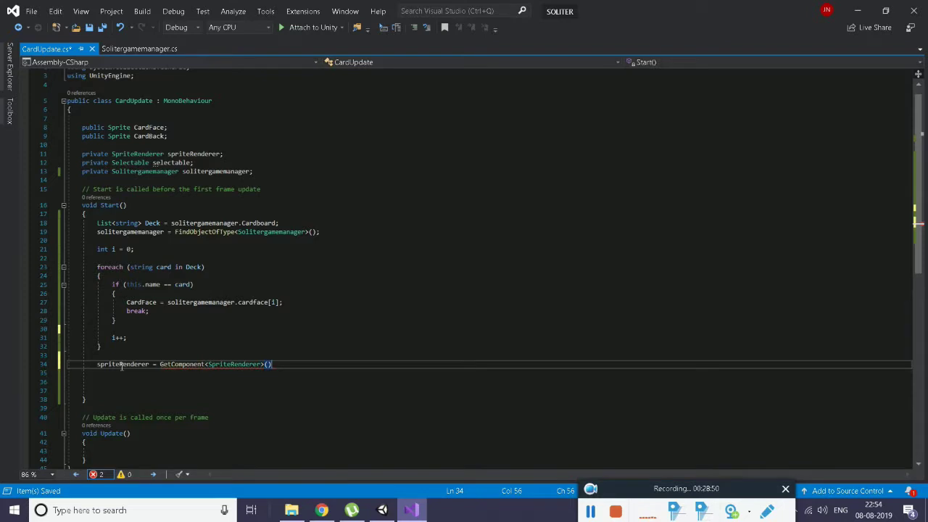
Save CardUpdate and highlight both uses of the spriteRenderer field
{"action": "key", "text": "ctrl+s"}
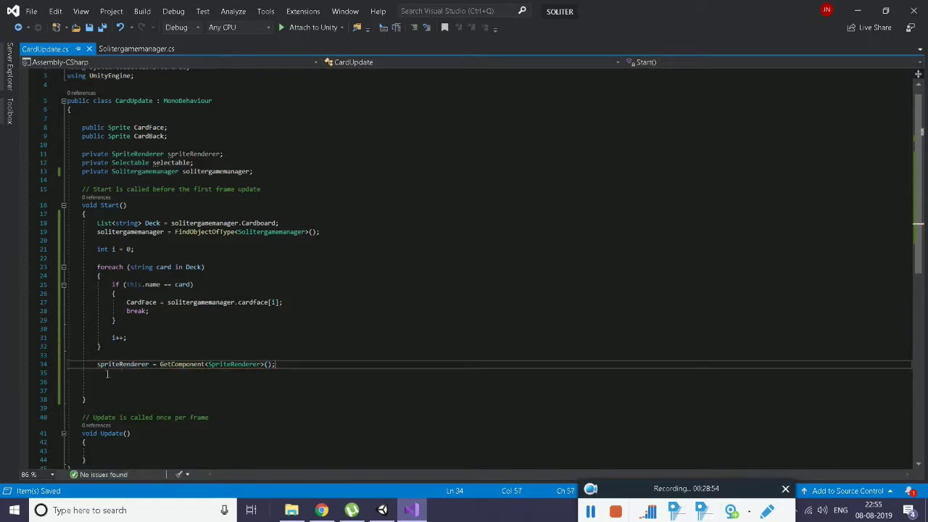
{"action": "left_click", "coordinate": [186, 153]}
{"action": "double_click", "coordinate": [186, 154]}
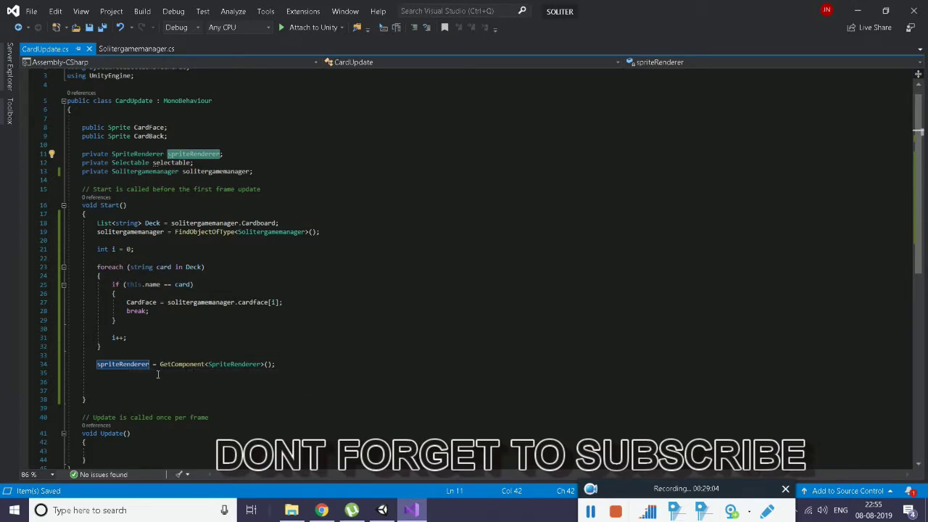
{"action": "left_click", "coordinate": [382, 509]}
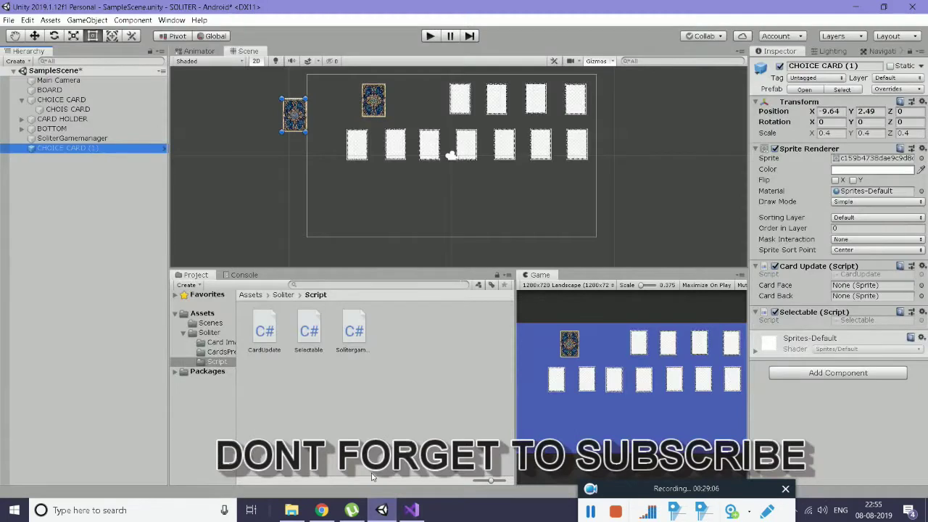
{"action": "left_click", "coordinate": [65, 149]}
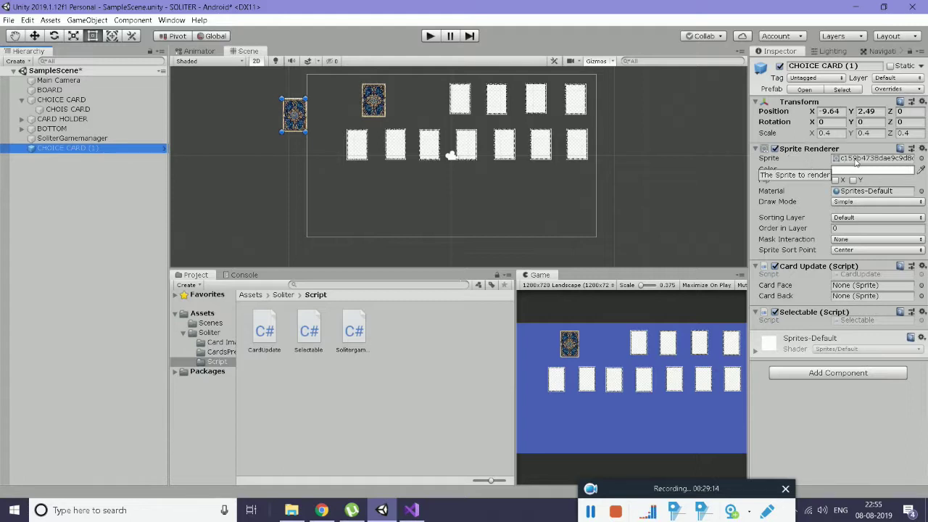
{"action": "left_click", "coordinate": [856, 160]}
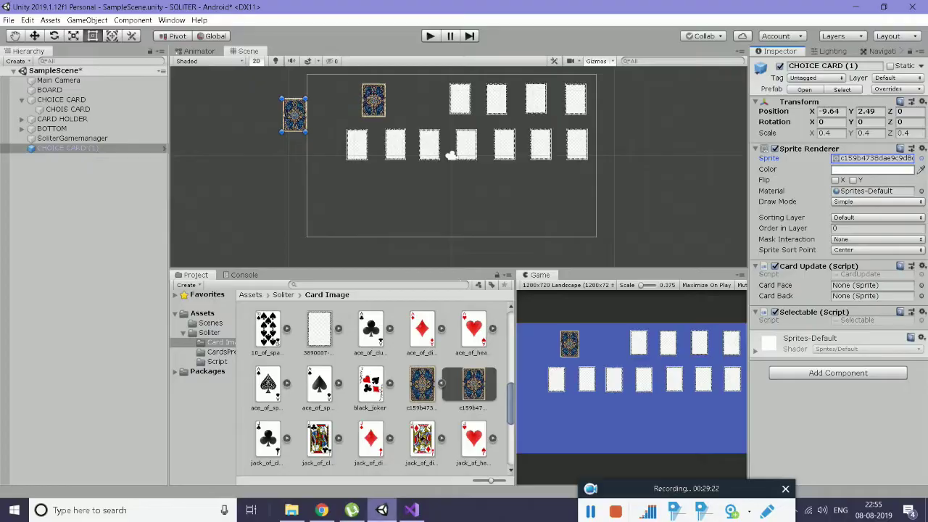
{"action": "left_click", "coordinate": [407, 514]}
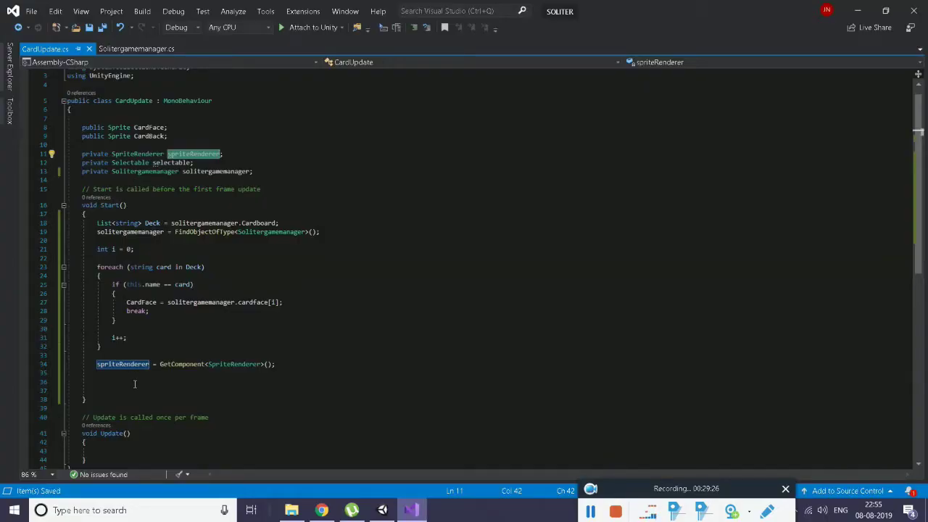
Add an empty line 35 after the spriteRenderer GetComponent line in Start()
{"action": "left_click", "coordinate": [291, 367]}
{"action": "key", "text": "Return"}
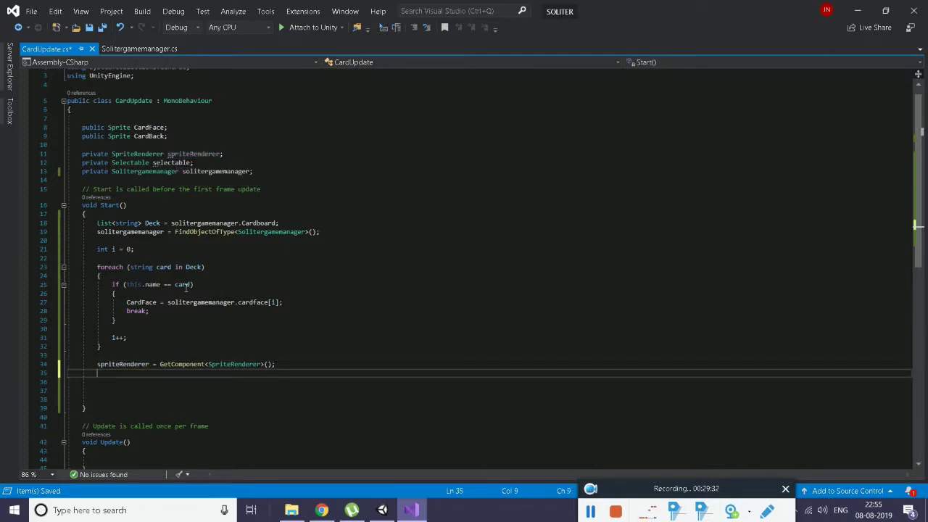
{"action": "left_click", "coordinate": [111, 205]}
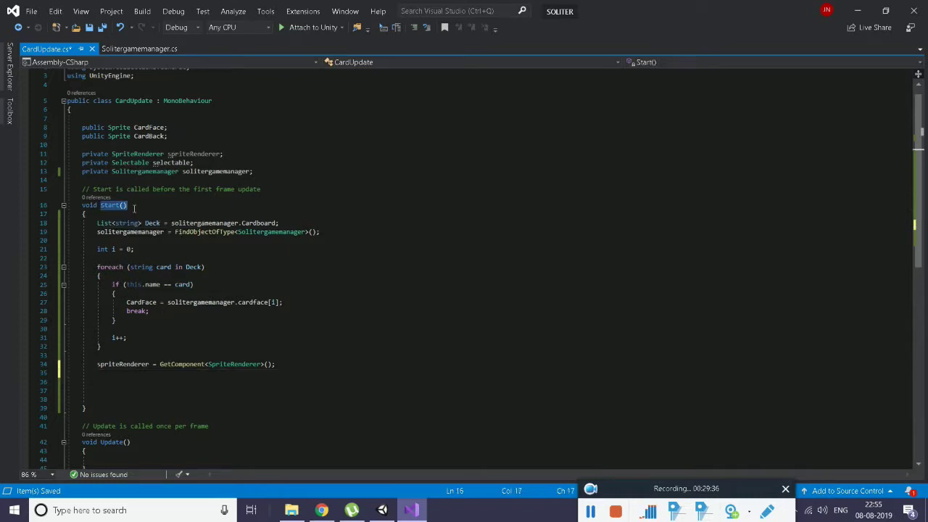
{"action": "left_click_drag", "start_coordinate": [91, 380], "coordinate": [264, 351]}
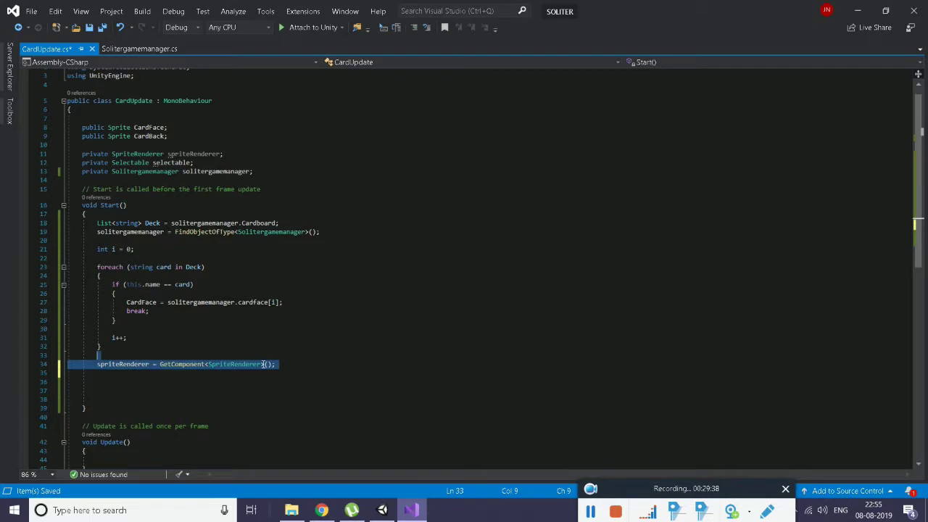
{"action": "left_click_drag", "start_coordinate": [97, 232], "coordinate": [97, 242]}
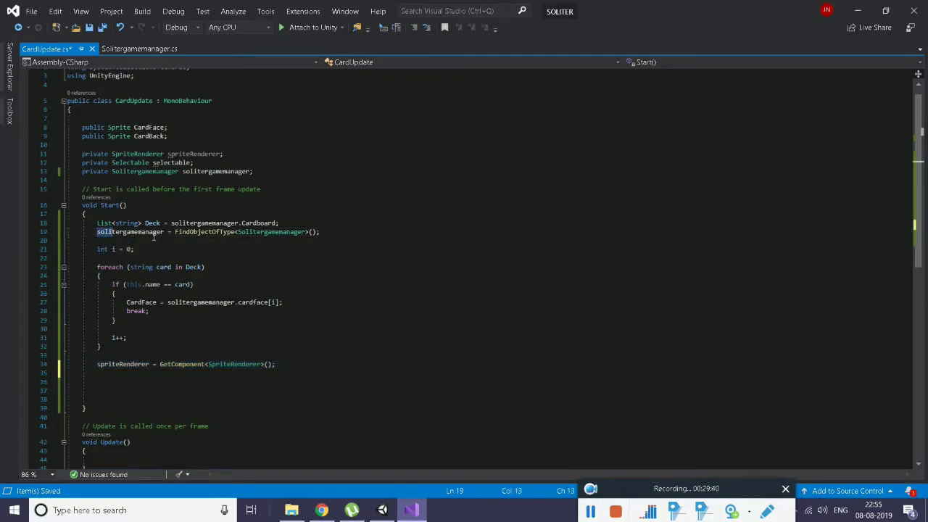
{"action": "left_click", "coordinate": [105, 375]}
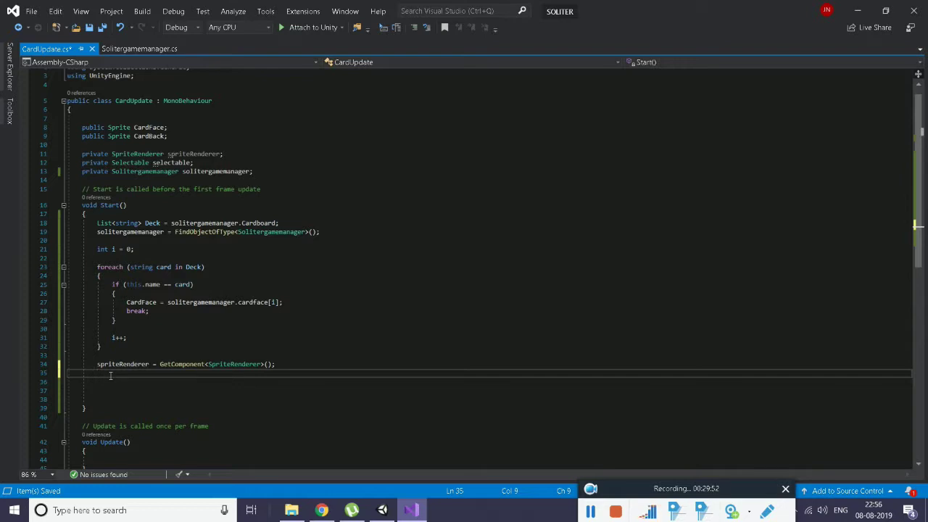
Type selectable = GetComponent<Selectable>(); on line 35 and save CardUpdate.cs
{"action": "type", "text": "Sle"}
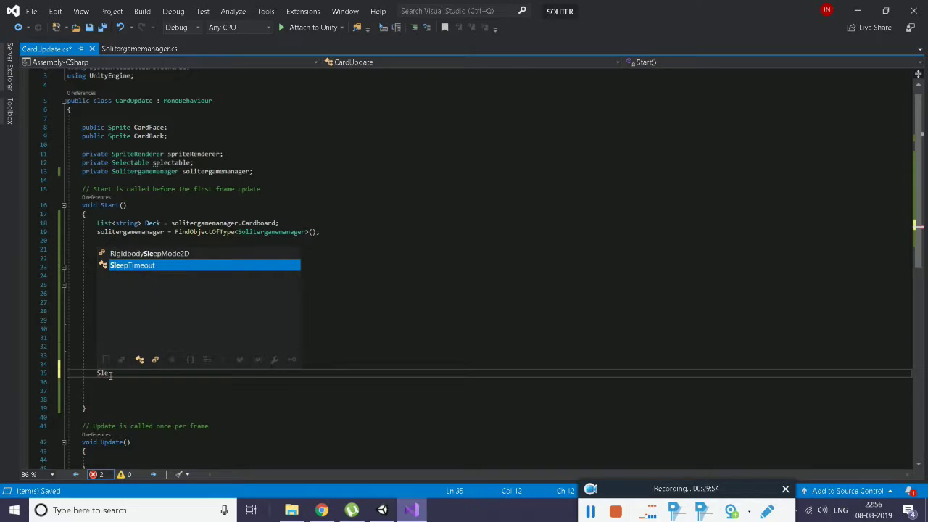
{"action": "key", "text": "BackSpace"}
{"action": "key", "text": "BackSpace"}
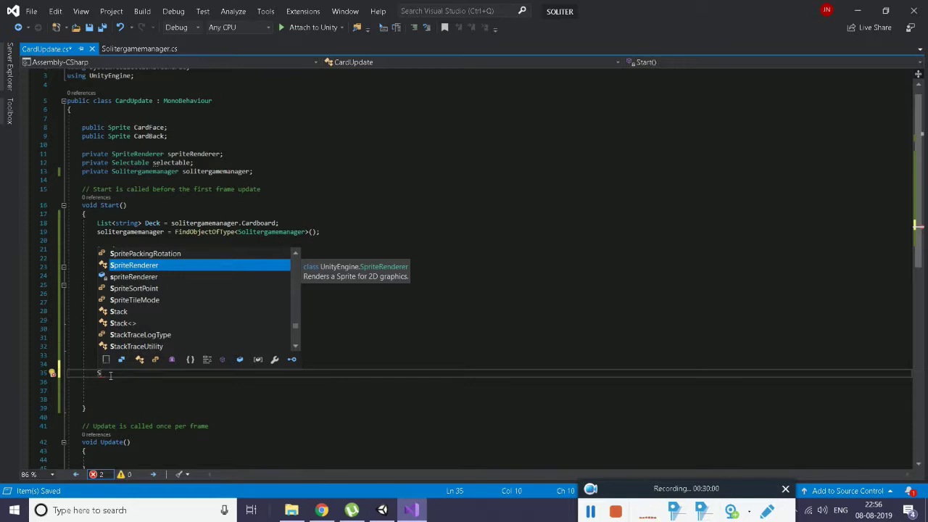
{"action": "type", "text": "ele"}
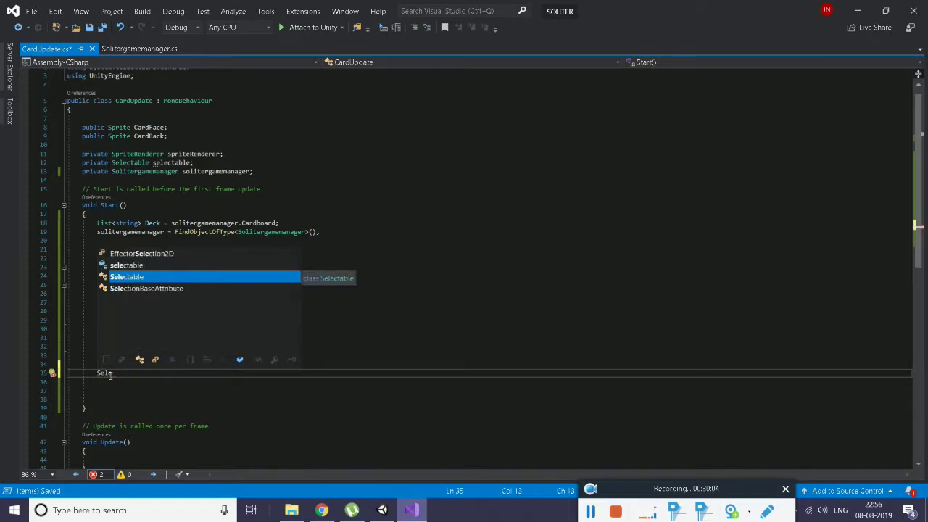
{"action": "key", "text": "Up"}
{"action": "key", "text": "space"}
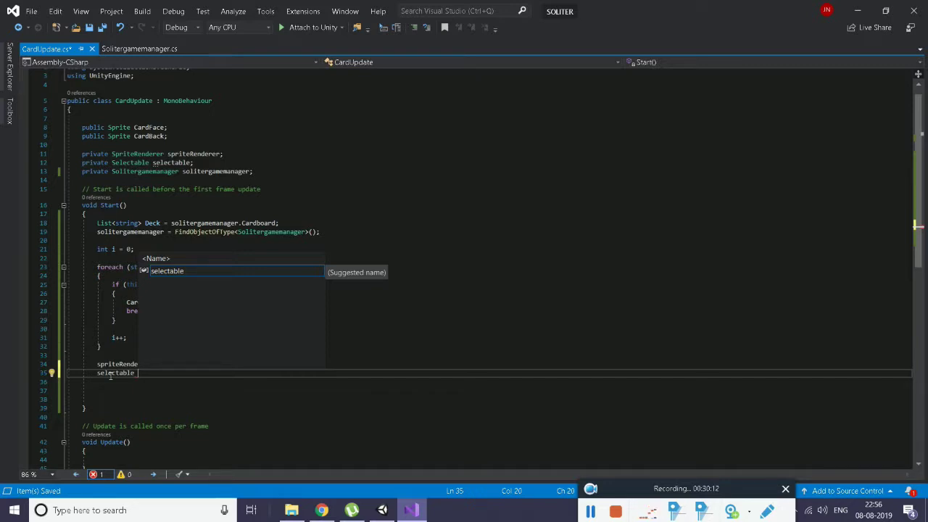
{"action": "type", "text": "= get"}
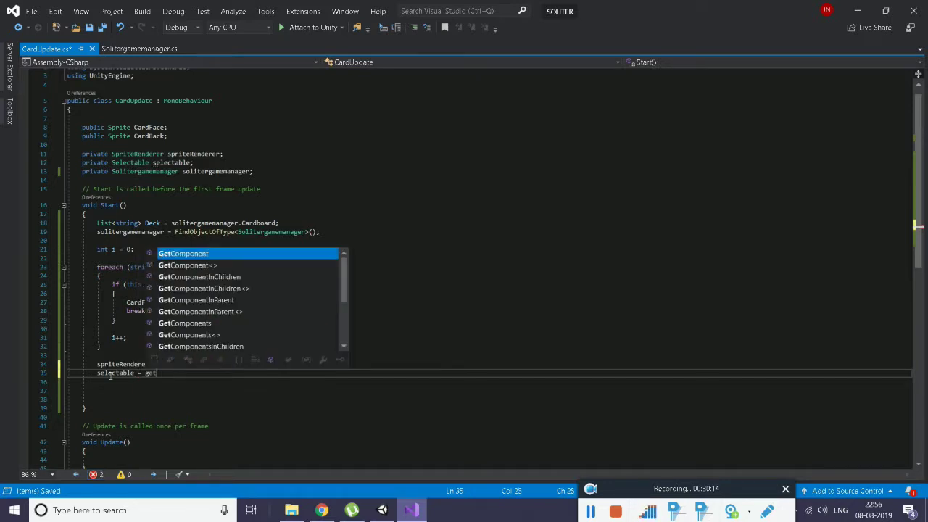
{"action": "type", "text": "<>"}
{"action": "type", "text": "s>"}
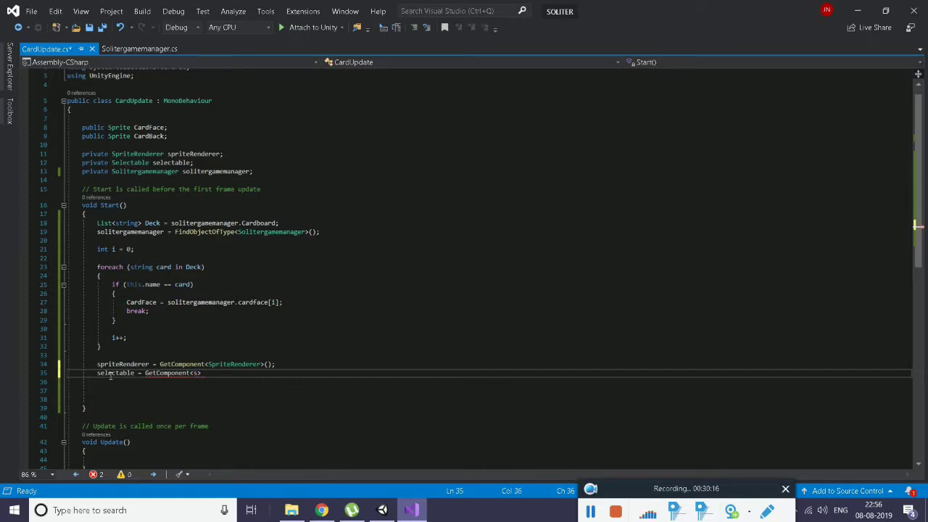
{"action": "type", "text": "ele>"}
{"action": "type", "text": "();"}
{"action": "key", "text": "ctrl+s"}
{"action": "left_click", "coordinate": [382, 510]}
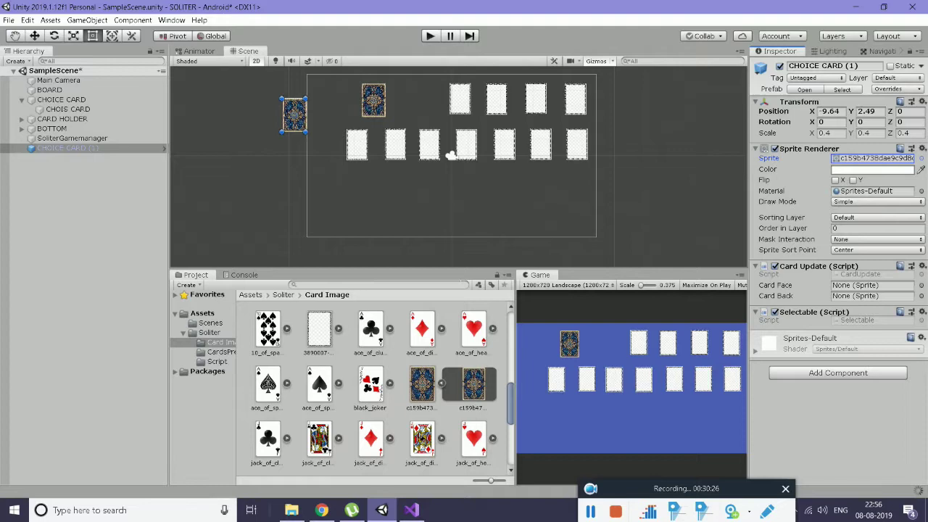
{"action": "key", "text": "alt+Tab"}
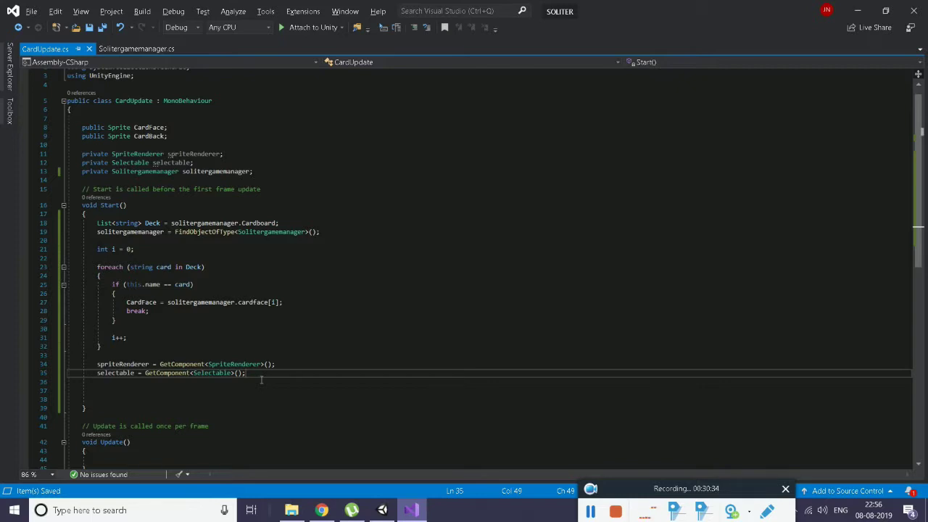
Add an if (selectable.faceUp == treu) block with braces inside Update()
{"action": "scroll", "coordinate": [253, 377], "scroll_direction": "down", "scroll_amount": 5}
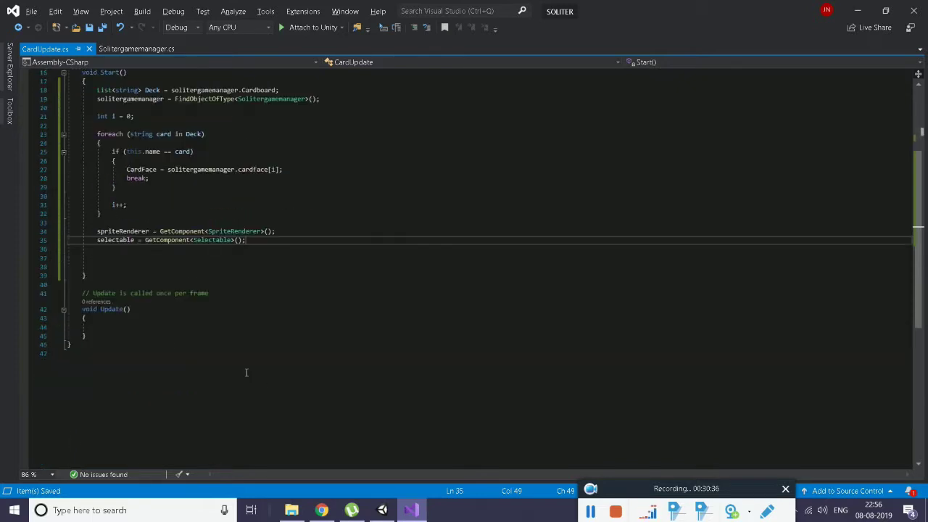
{"action": "left_click", "coordinate": [98, 321]}
{"action": "key", "text": "Return"}
{"action": "key", "text": "Return"}
{"action": "key", "text": "Return"}
{"action": "key", "text": "Up"}
{"action": "key", "text": "Up"}
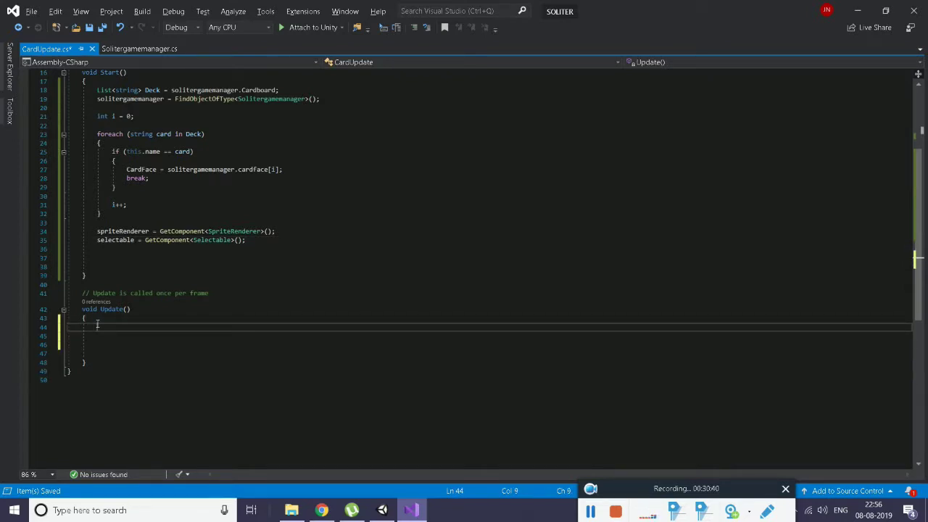
{"action": "type", "text": "if("}
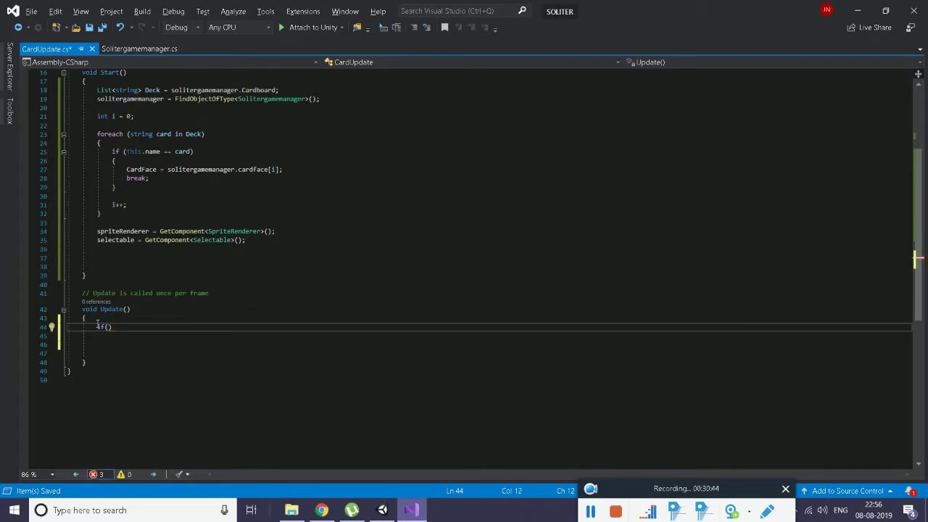
{"action": "type", "text": "selectable"}
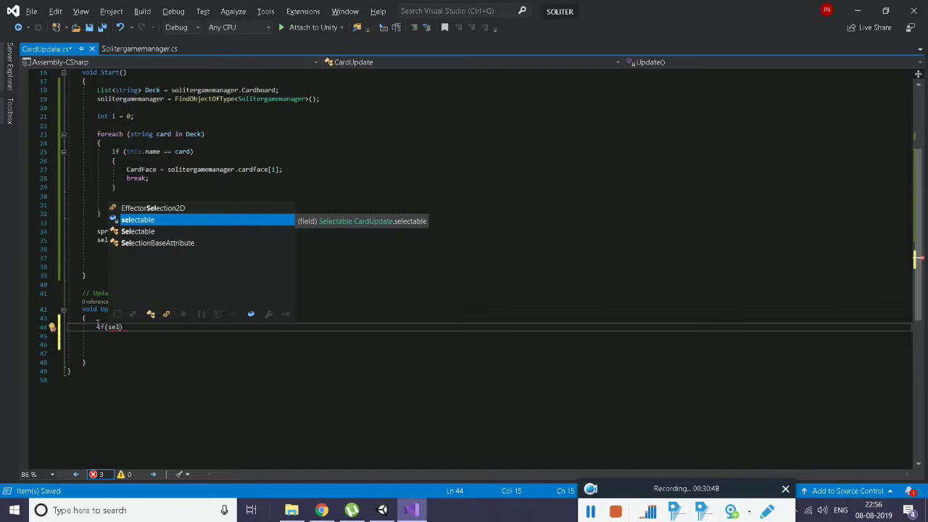
{"action": "type", "text": "."}
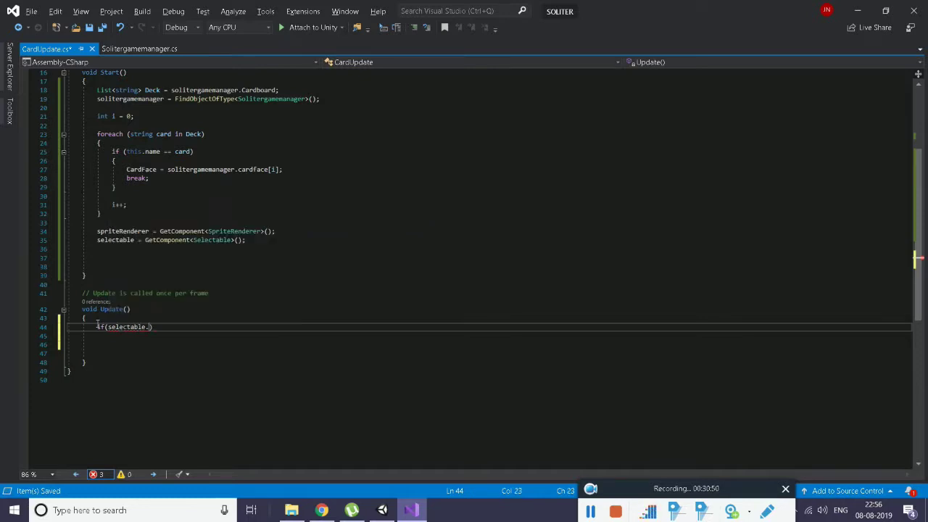
{"action": "type", "text": "faceUp"}
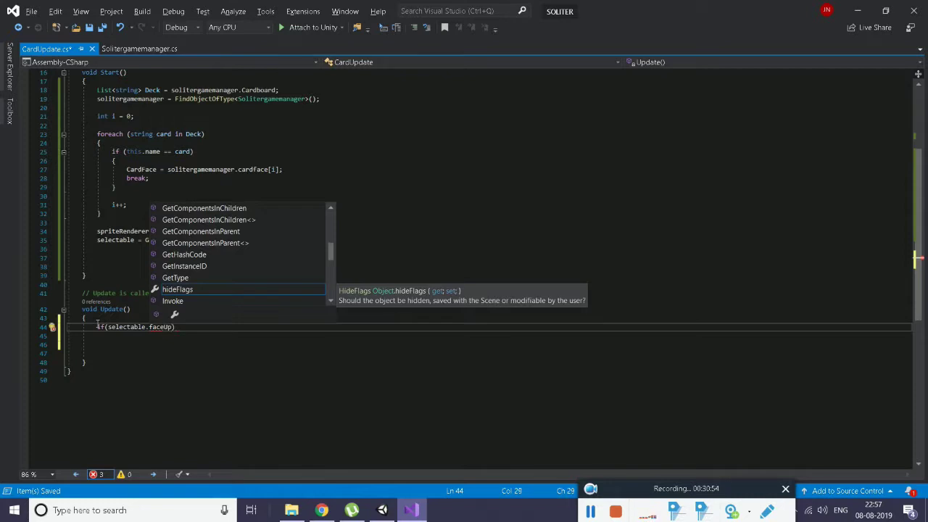
{"action": "type", "text": " == "}
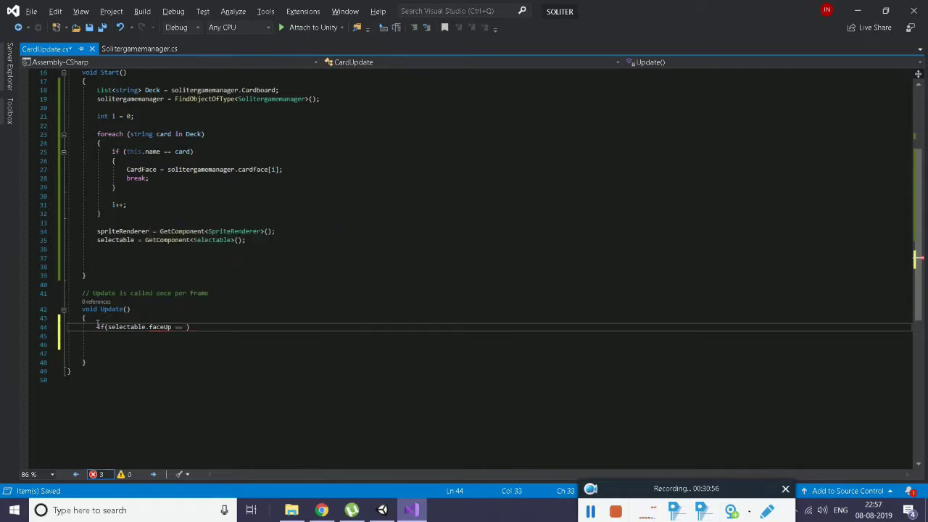
{"action": "type", "text": "treu"}
{"action": "key", "text": "End"}
{"action": "key", "text": "Return"}
{"action": "type", "text": "{"}
{"action": "key", "text": "Return"}
{"action": "key", "text": "Return"}
{"action": "key", "text": "Return"}
{"action": "key", "text": "Up"}
{"action": "key", "text": "Up"}
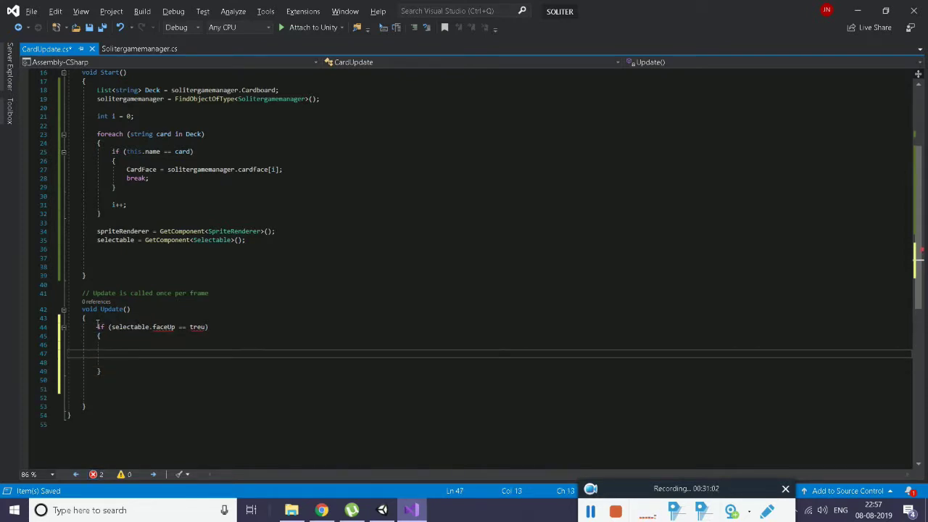
Inside the if block, write spriteRenderer.sprite = CardFace; using completions
{"action": "type", "text": "S"}
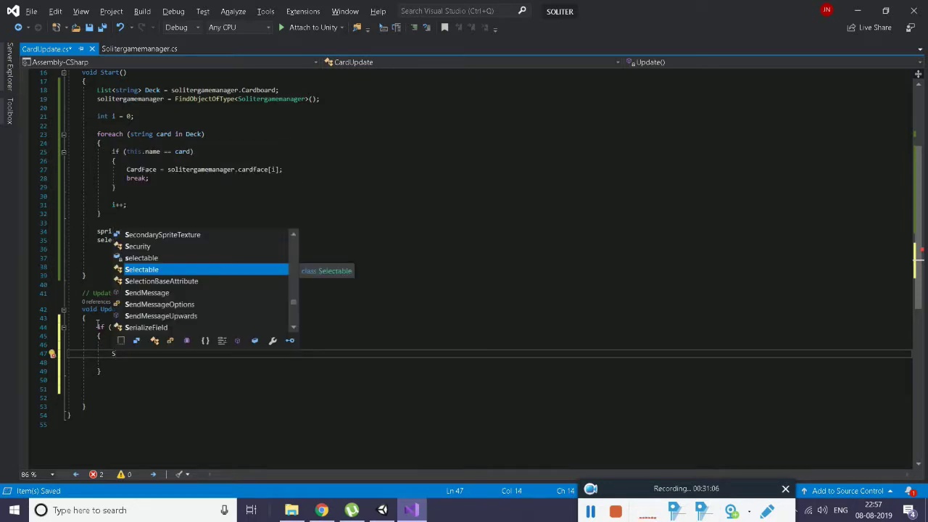
{"action": "type", "text": "prit"}
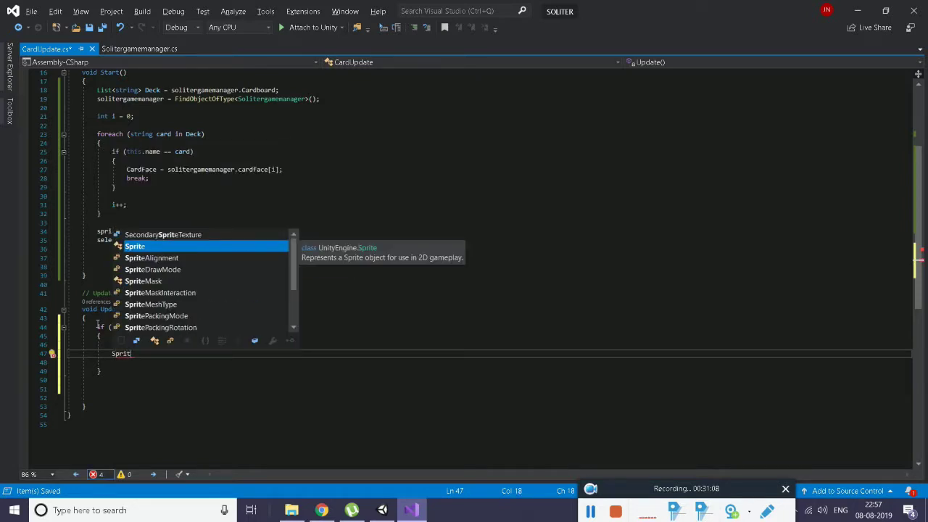
{"action": "type", "text": "er"}
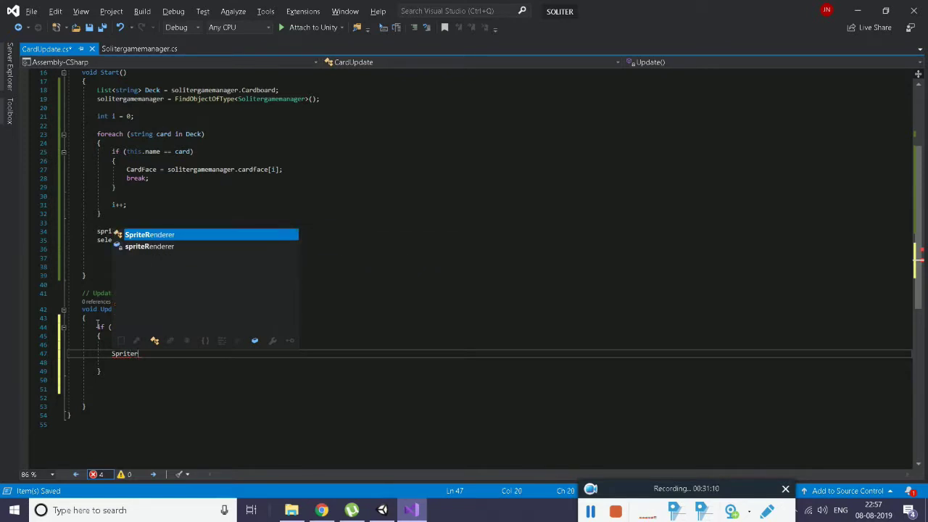
{"action": "key", "text": "Down"}
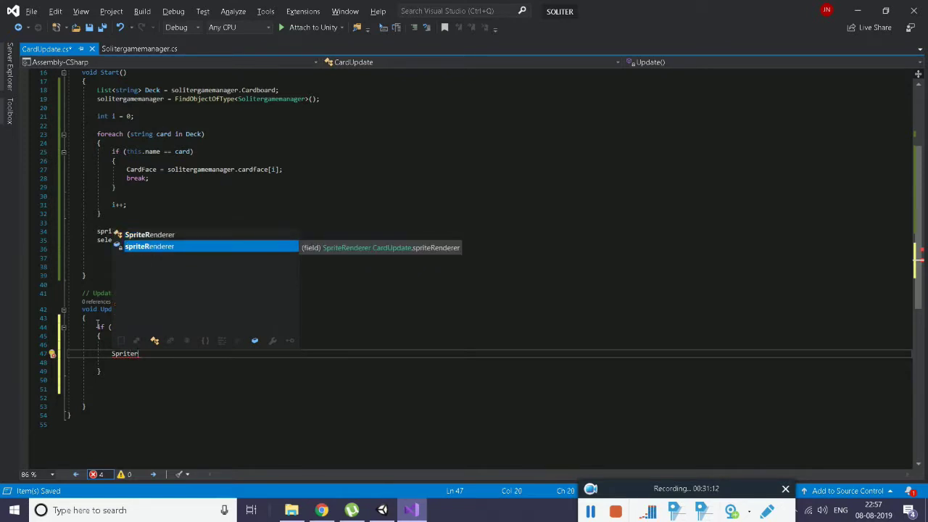
{"action": "key", "text": "Tab"}
{"action": "type", "text": ".s"}
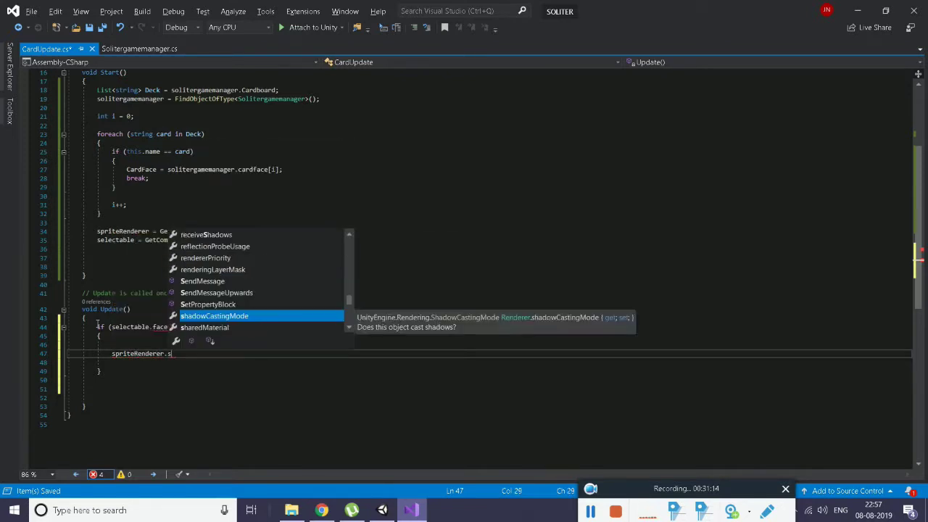
{"action": "type", "text": "pr"}
{"action": "key", "text": "Tab"}
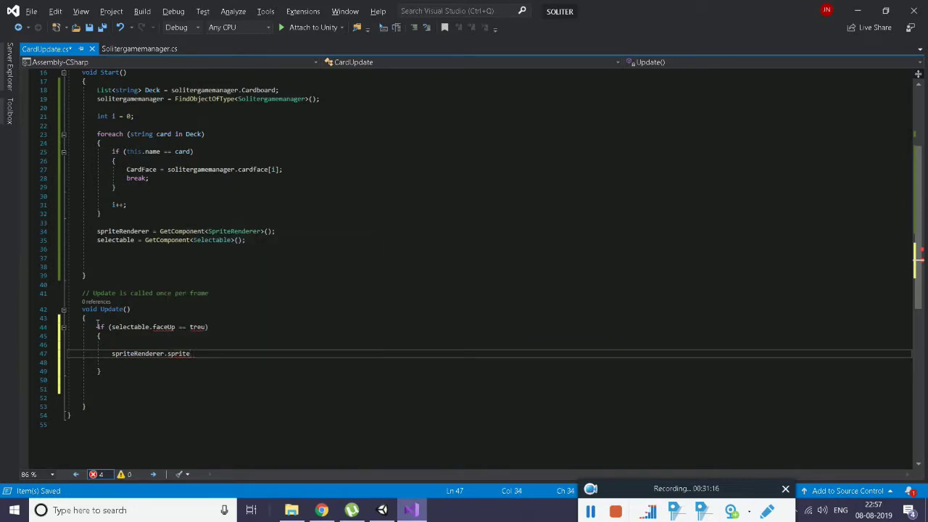
{"action": "type", "text": "= card"}
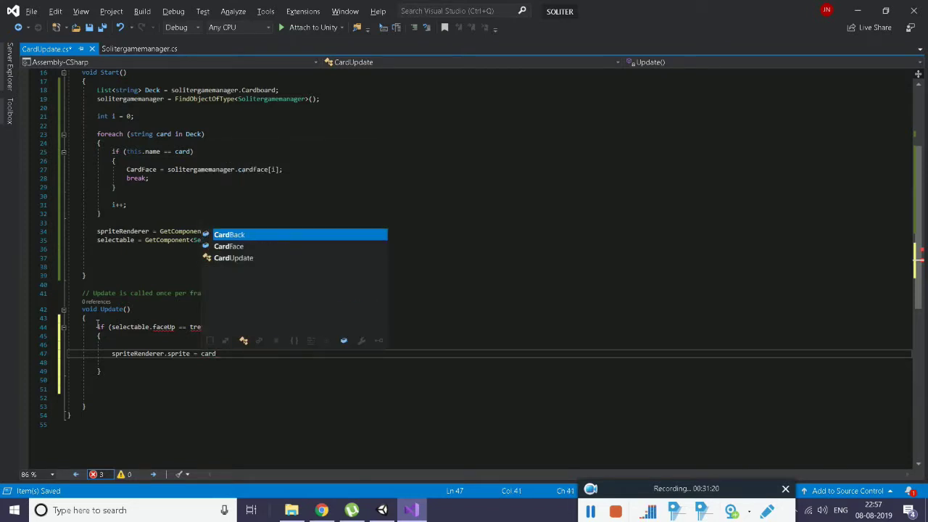
{"action": "key", "text": "Down"}
{"action": "key", "text": "Tab"}
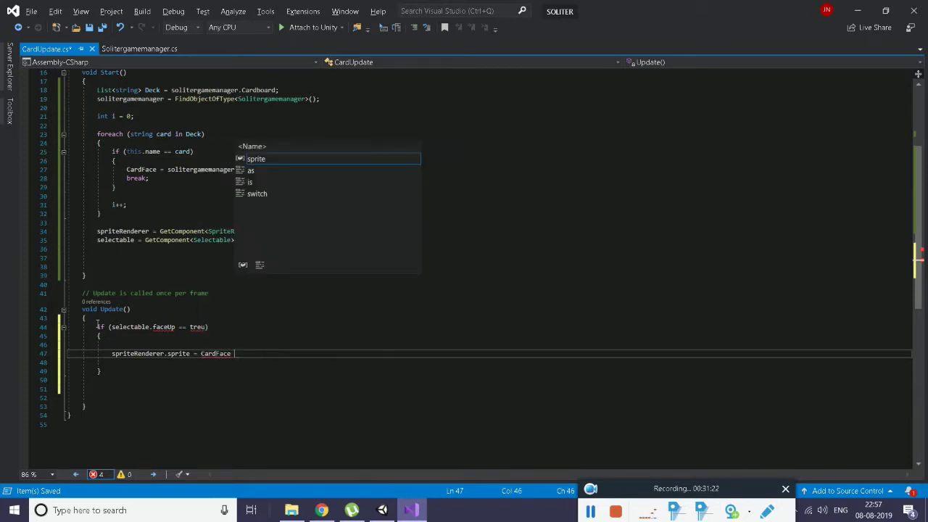
{"action": "type", "text": ";"}
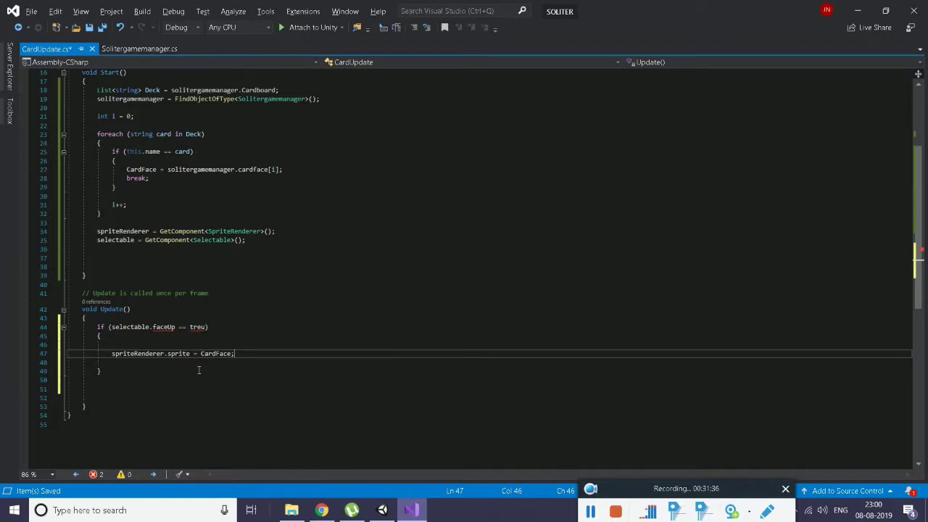
Correct the typo 'treu' to 'true' and save the script
{"action": "left_click", "coordinate": [200, 327]}
{"action": "key", "text": "BackSpace"}
{"action": "type", "text": "e"}
{"action": "key", "text": "ctrl+s"}
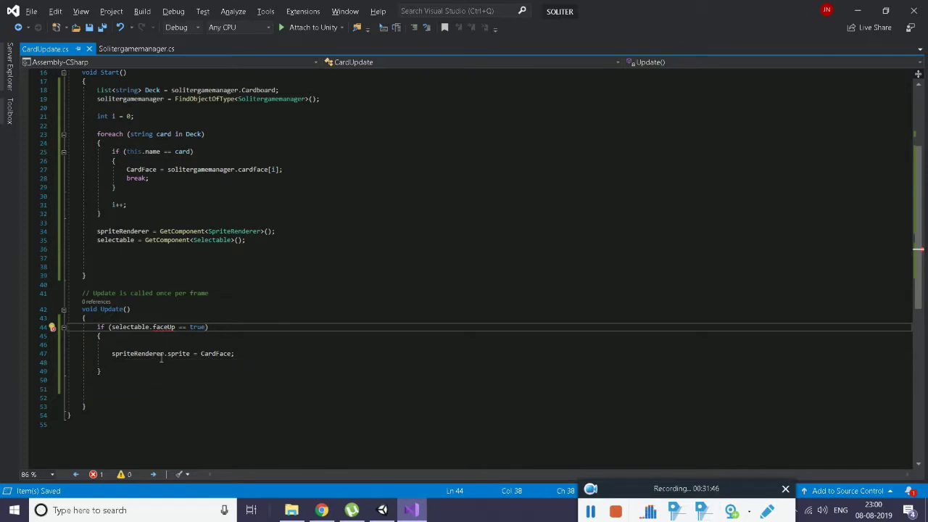
{"action": "scroll", "coordinate": [154, 354], "scroll_direction": "up", "scroll_amount": 5}
{"action": "scroll", "coordinate": [148, 375], "scroll_direction": "down", "scroll_amount": 7}
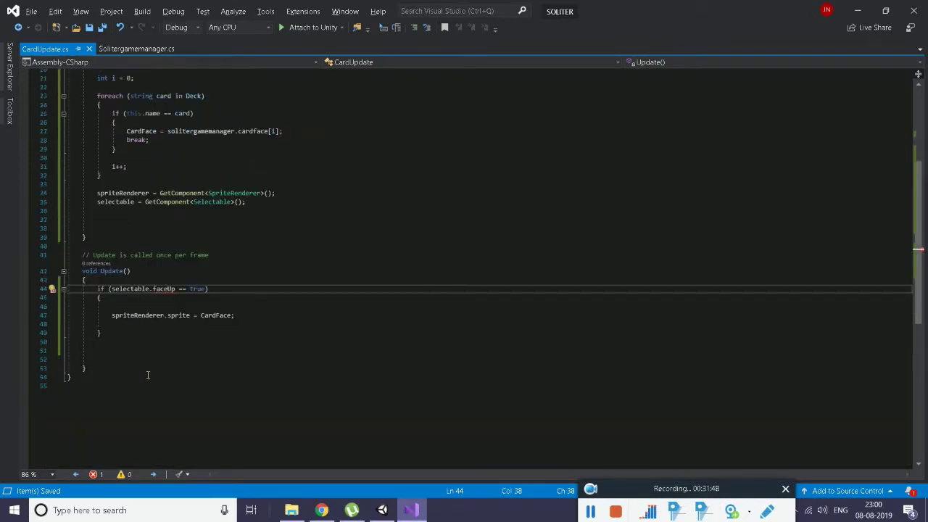
{"action": "left_click", "coordinate": [123, 342]}
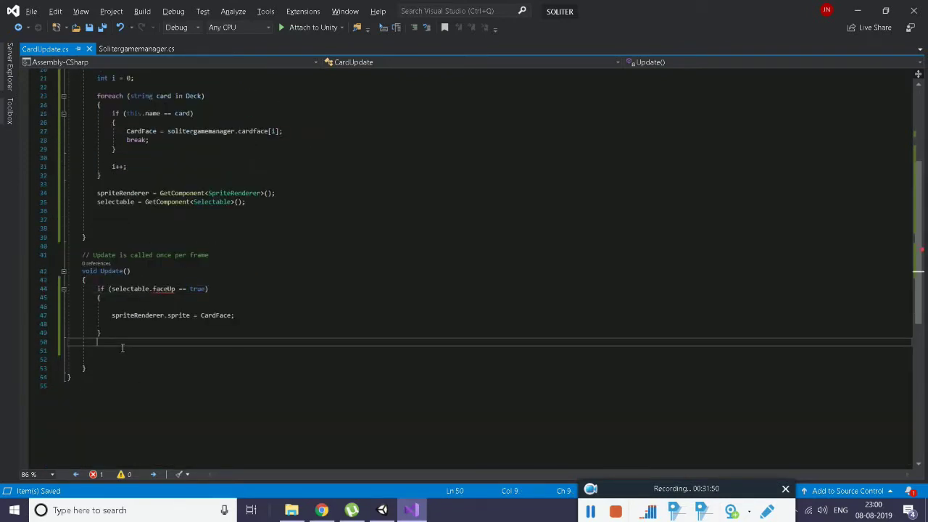
Add an else block that sets spriteRenderer.sprite = CardBack, copied from the CardFace line
{"action": "key", "text": "Up"}
{"action": "key", "text": "Return"}
{"action": "key", "text": "Return"}
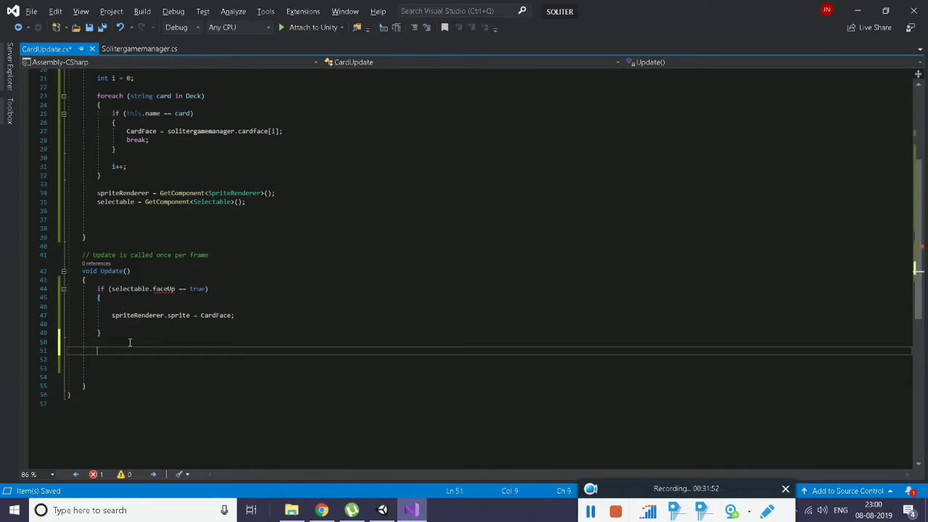
{"action": "type", "text": "else {"}
{"action": "key", "text": "Return"}
{"action": "key", "text": "Return"}
{"action": "key", "text": "Down"}
{"action": "key", "text": "Up"}
{"action": "key", "text": "Up"}
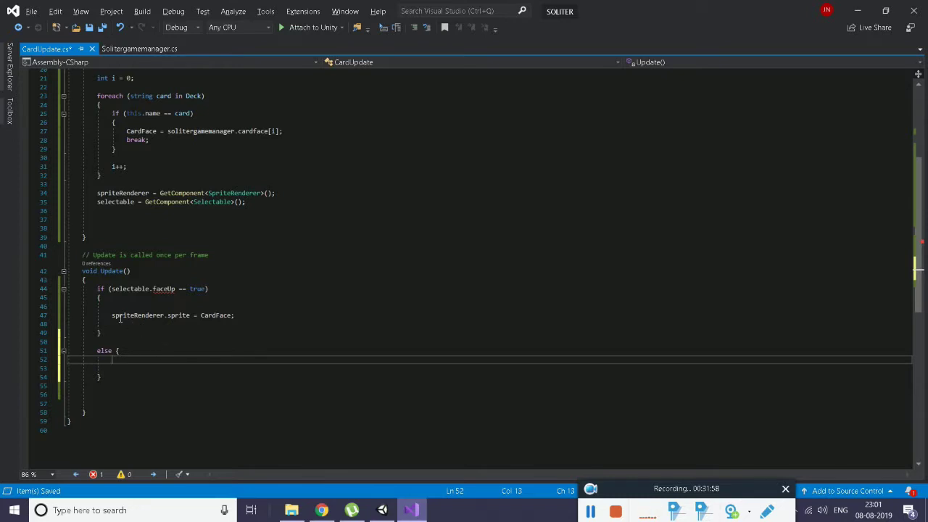
{"action": "left_click_drag", "start_coordinate": [112, 317], "coordinate": [234, 317]}
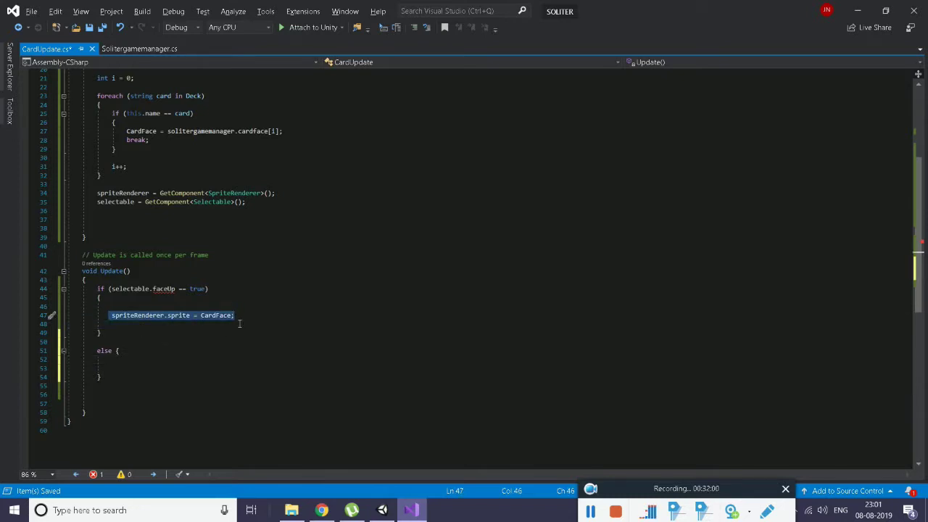
{"action": "key", "text": "ctrl+c"}
{"action": "left_click", "coordinate": [123, 368]}
{"action": "key", "text": "ctrl+v"}
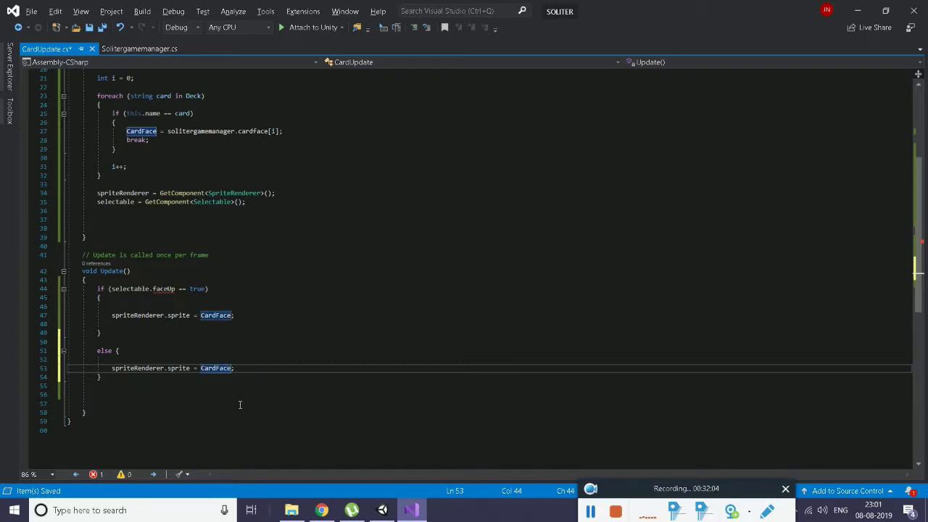
{"action": "key", "text": "BackSpace"}
{"action": "key", "text": "BackSpace"}
{"action": "key", "text": "BackSpace"}
{"action": "key", "text": "BackSpace"}
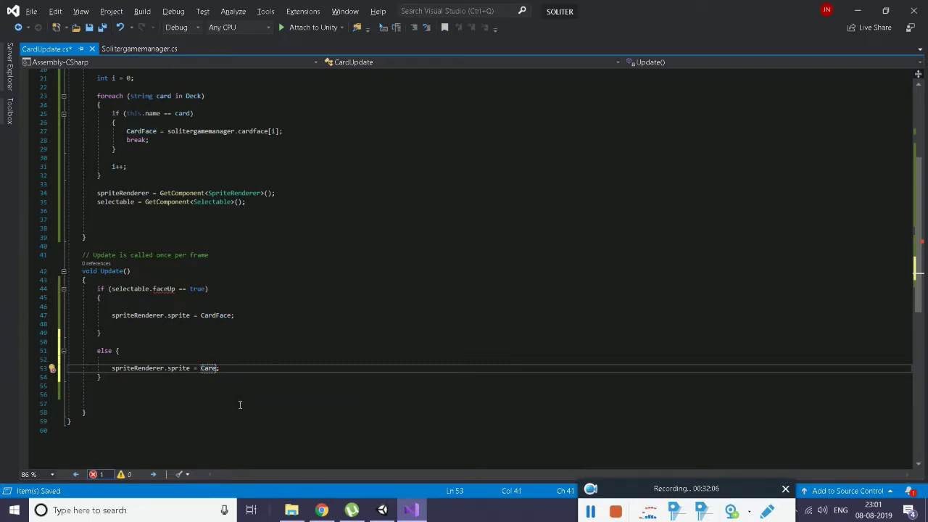
{"action": "type", "text": "dB"}
{"action": "type", "text": "ack"}
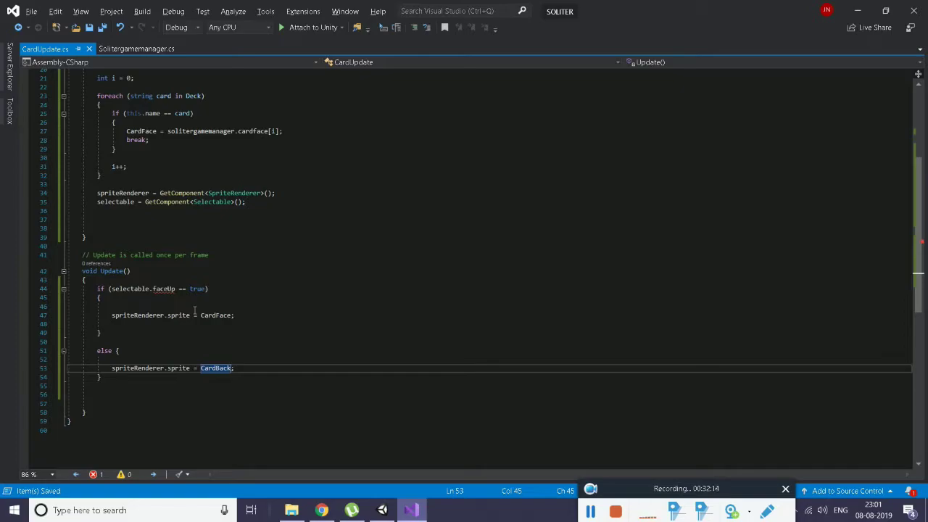
In Unity, open Selectable.cs from the Assets/Soliter/Script folder
{"action": "key", "text": "alt+Tab"}
{"action": "left_click", "coordinate": [216, 362]}
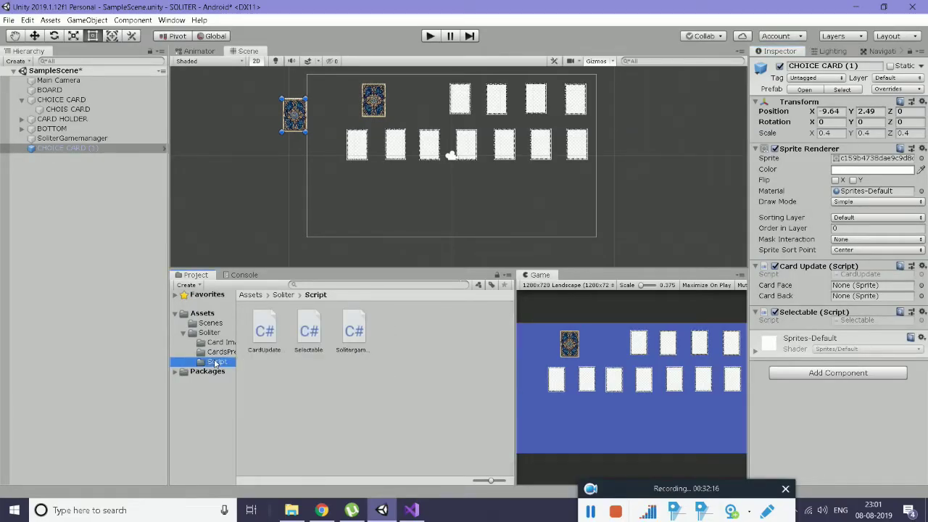
{"action": "left_click", "coordinate": [303, 333]}
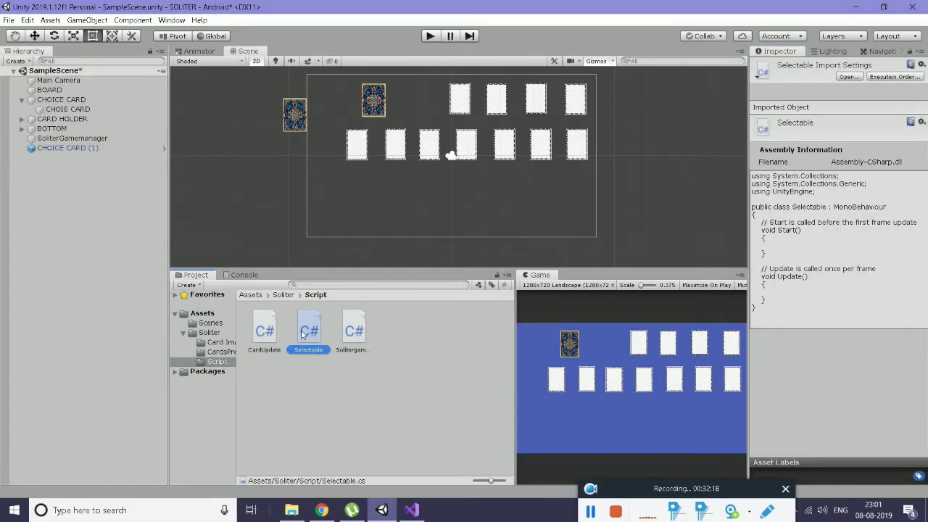
{"action": "double_click", "coordinate": [303, 334]}
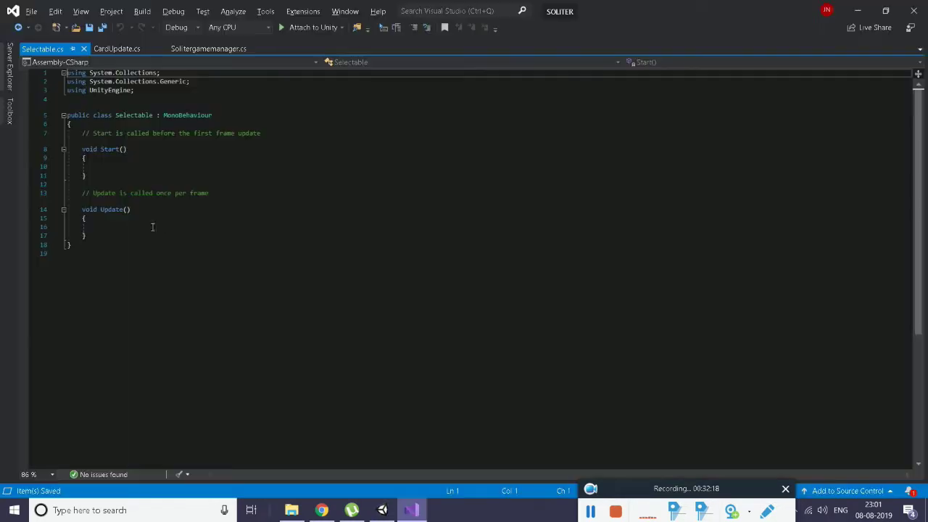
Declare public bool faceUp = false; at the top of the Selectable class and save it
{"action": "left_click", "coordinate": [118, 49]}
{"action": "double_click", "coordinate": [162, 289]}
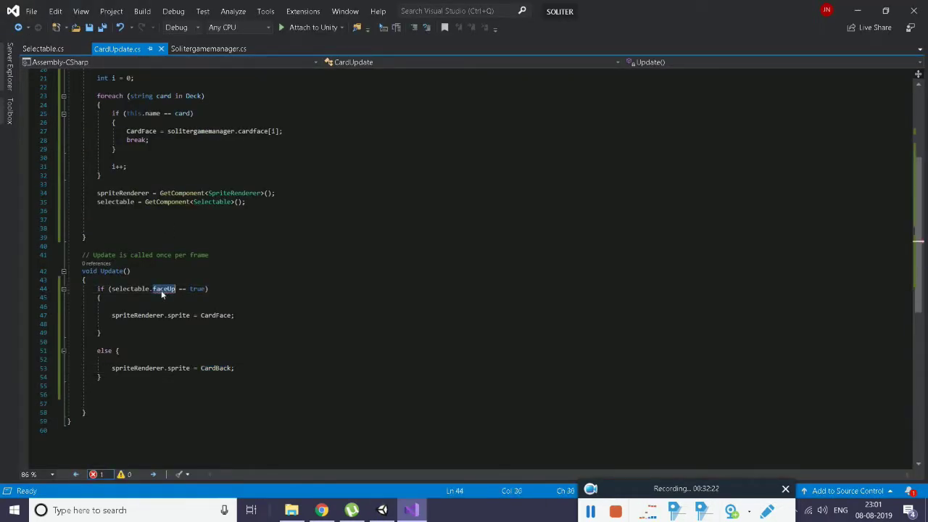
{"action": "left_click", "coordinate": [42, 49]}
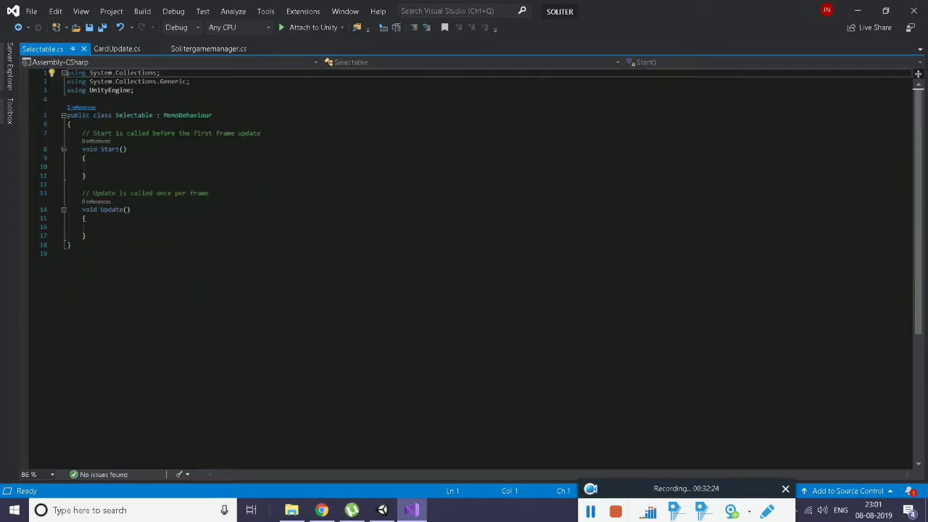
{"action": "left_click", "coordinate": [107, 128]}
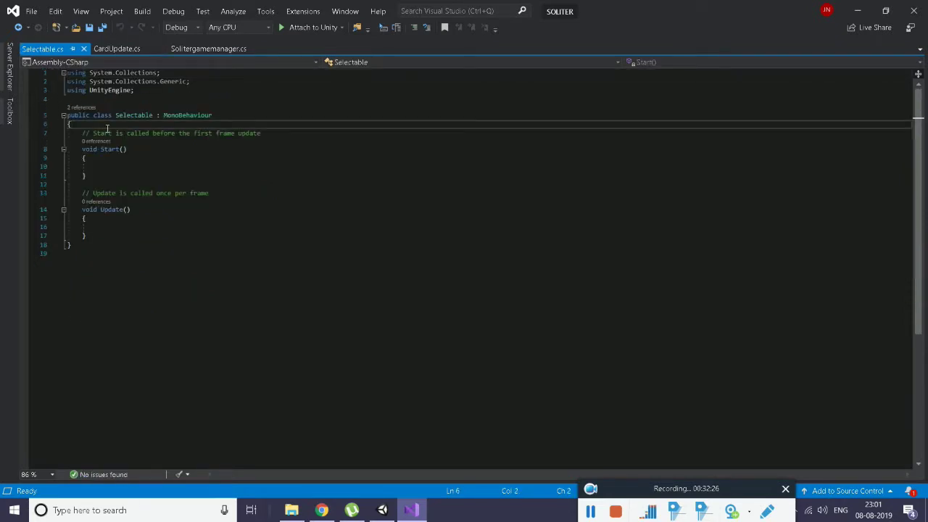
{"action": "key", "text": "Return"}
{"action": "key", "text": "Return"}
{"action": "type", "text": "public "}
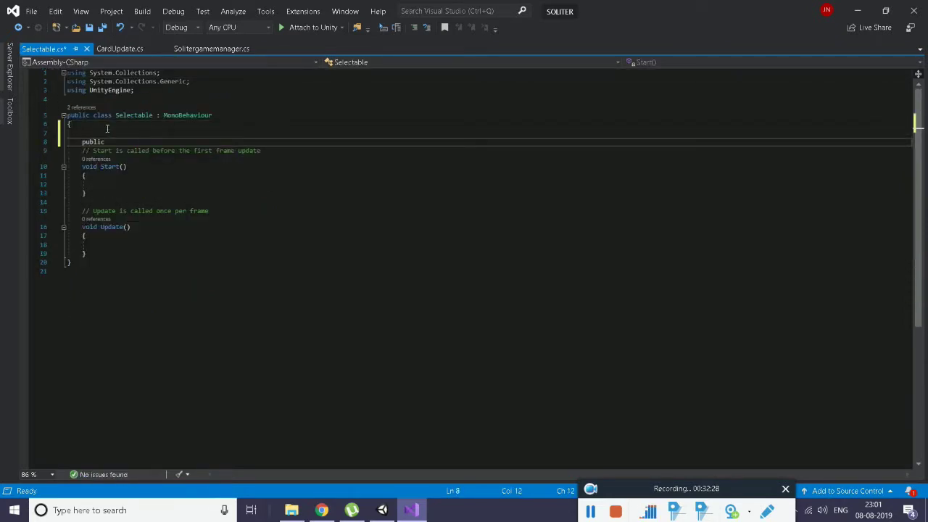
{"action": "type", "text": "bo"}
{"action": "type", "text": "o"}
{"action": "type", "text": "l = "}
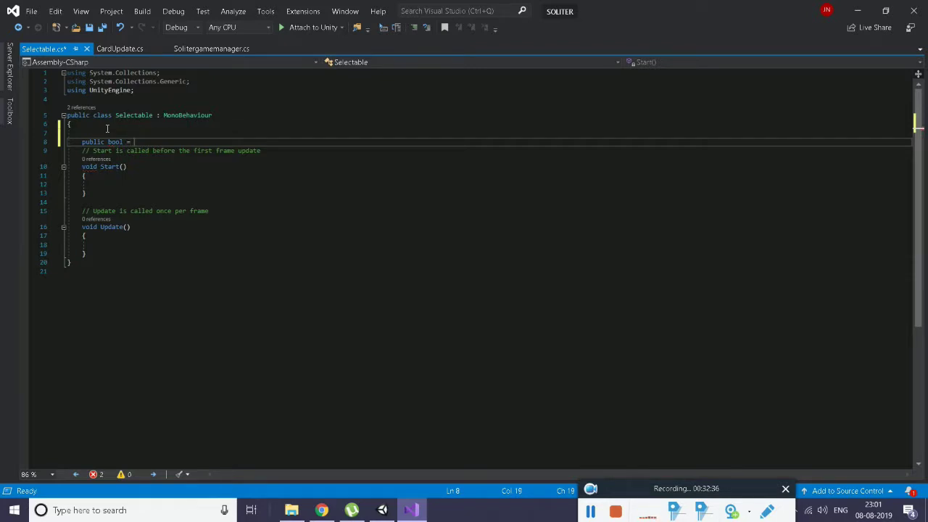
{"action": "type", "text": "faceUp"}
{"action": "type", "text": " =false "}
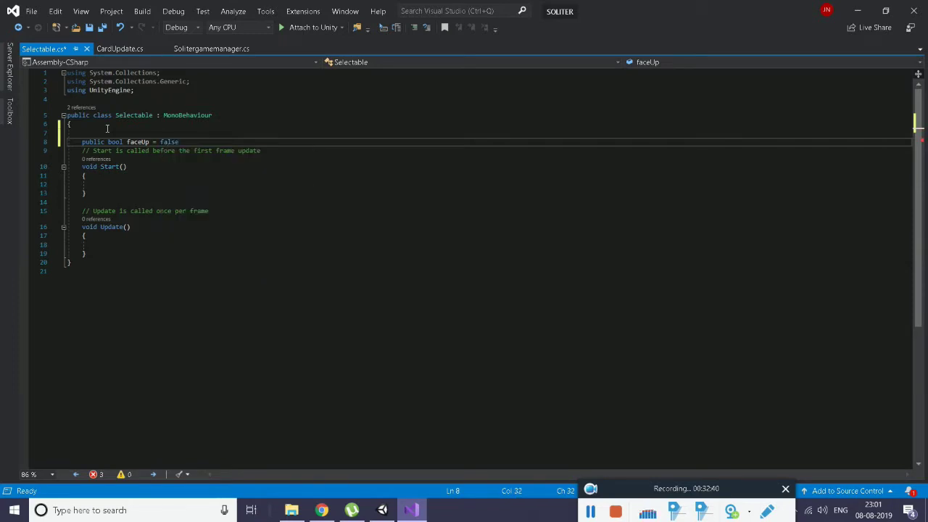
{"action": "type", "text": ";"}
{"action": "key", "text": "ctrl+s"}
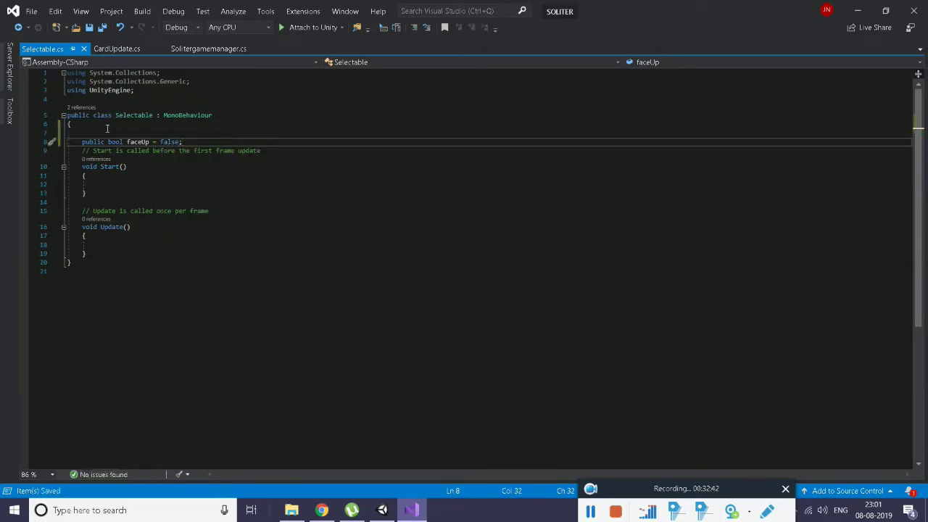
{"action": "left_click", "coordinate": [117, 49]}
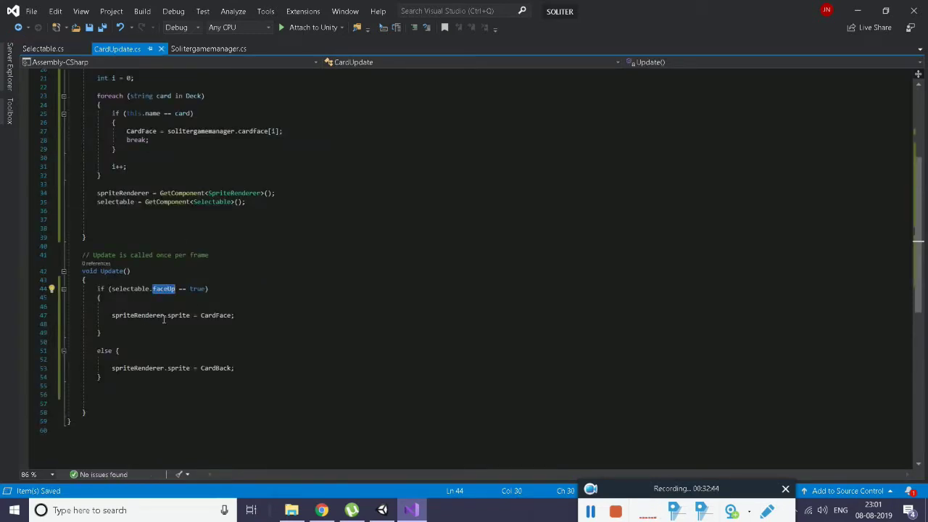
{"action": "left_click", "coordinate": [239, 48]}
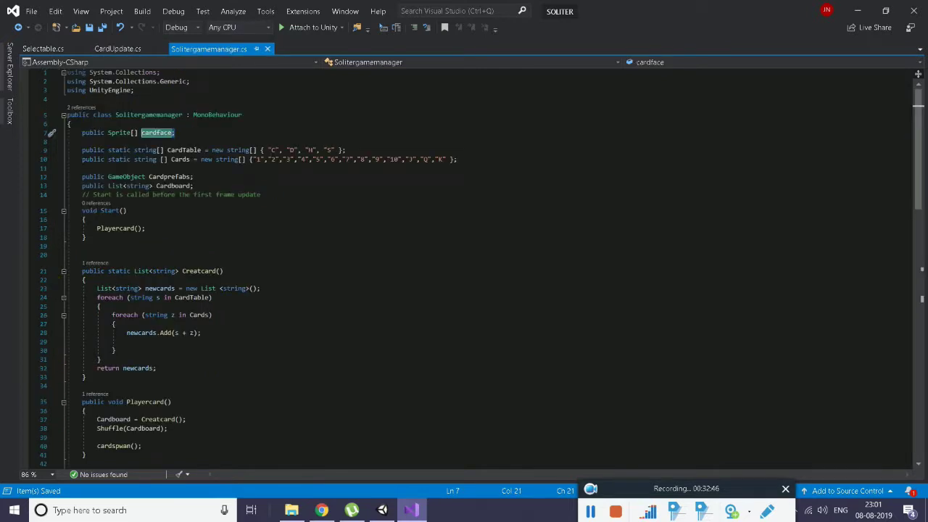
On empty line 73 in cardspwan, start a statement on newcard
{"action": "scroll", "coordinate": [397, 284], "scroll_direction": "down", "scroll_amount": 6}
{"action": "scroll", "coordinate": [397, 283], "scroll_direction": "down", "scroll_amount": 4}
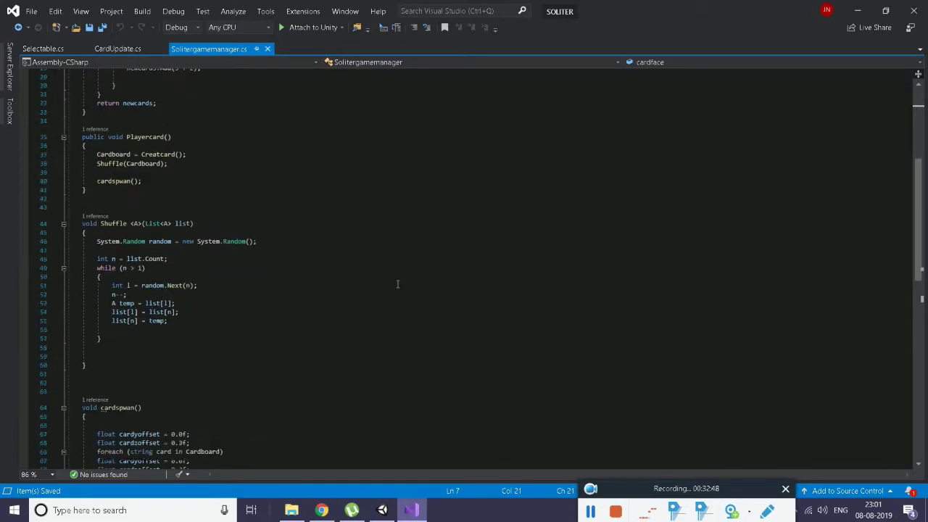
{"action": "scroll", "coordinate": [397, 283], "scroll_direction": "down", "scroll_amount": 4}
{"action": "scroll", "coordinate": [397, 284], "scroll_direction": "down", "scroll_amount": 3}
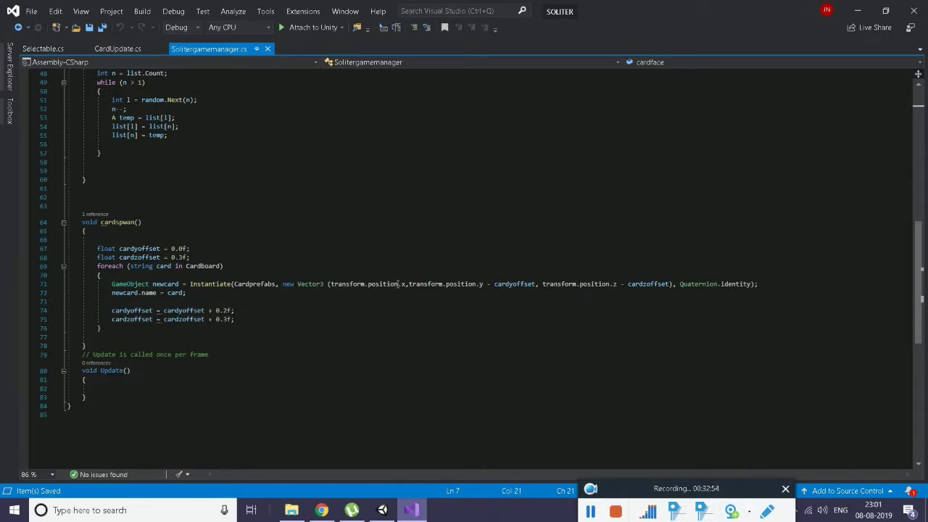
{"action": "left_click", "coordinate": [242, 305]}
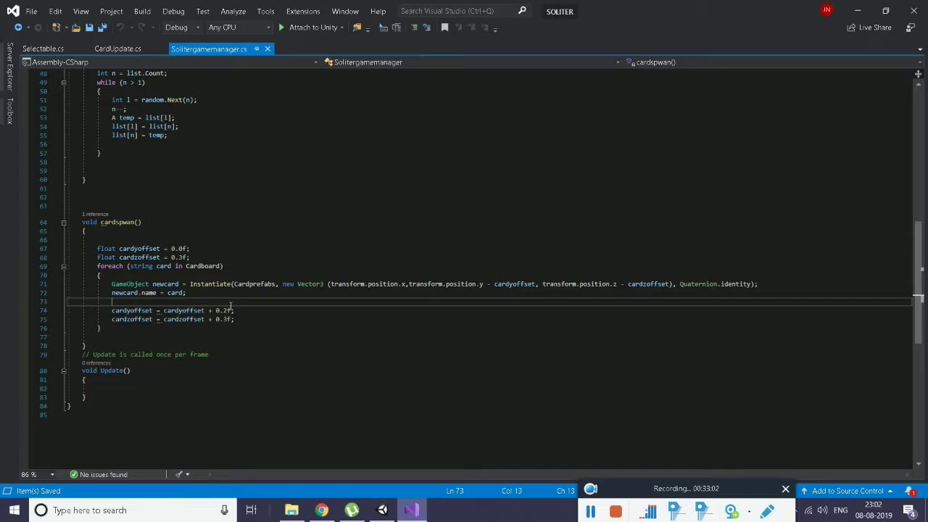
{"action": "type", "text": "ne"}
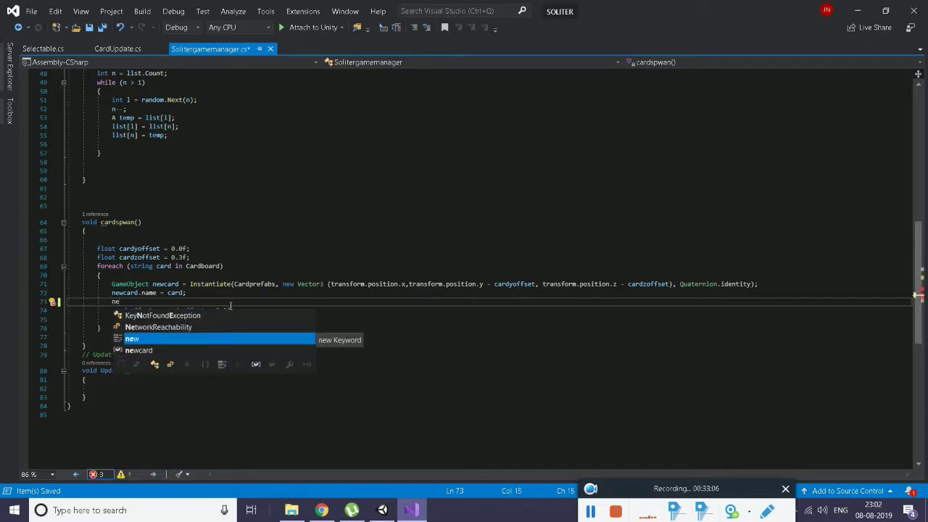
{"action": "type", "text": "wc"}
{"action": "key", "text": "space"}
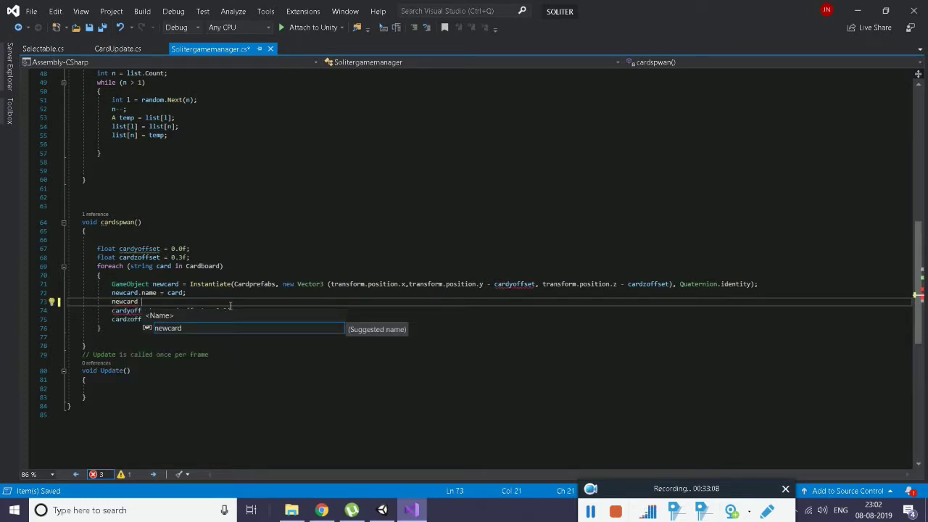
{"action": "key", "text": "BackSpace"}
{"action": "type", "text": ".ge"}
Complete it as newcard.GetComponent<Selectable>().faceUp = true; and save Solitergamemanager.cs
{"action": "type", "text": "t"}
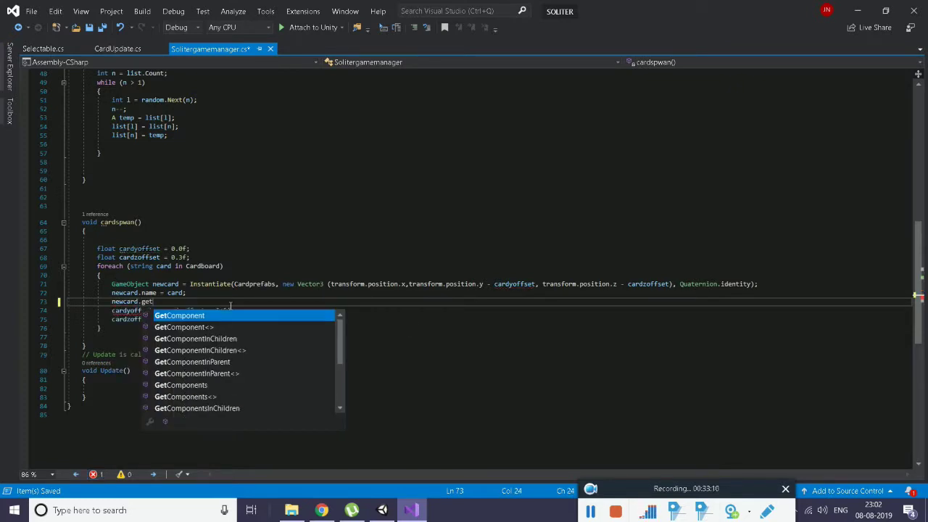
{"action": "type", "text": "c<>"}
{"action": "key", "text": "Left"}
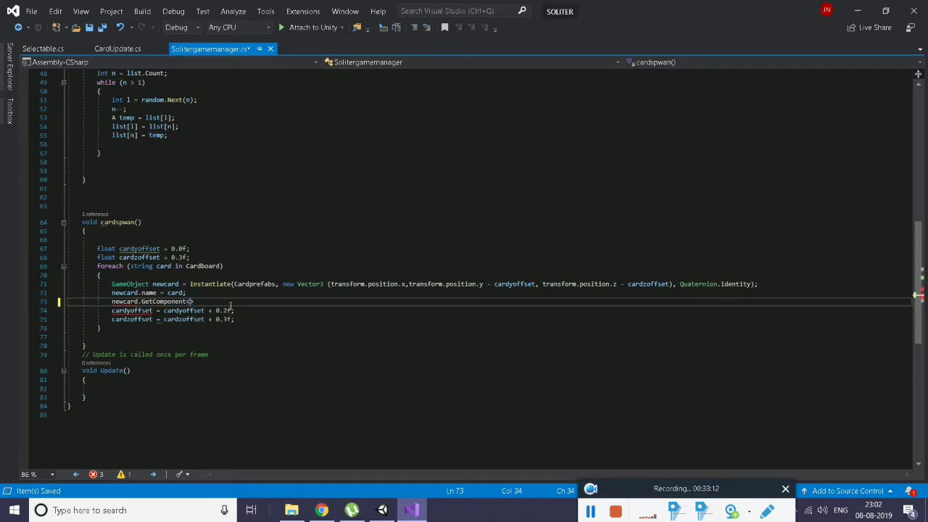
{"action": "type", "text": "se"}
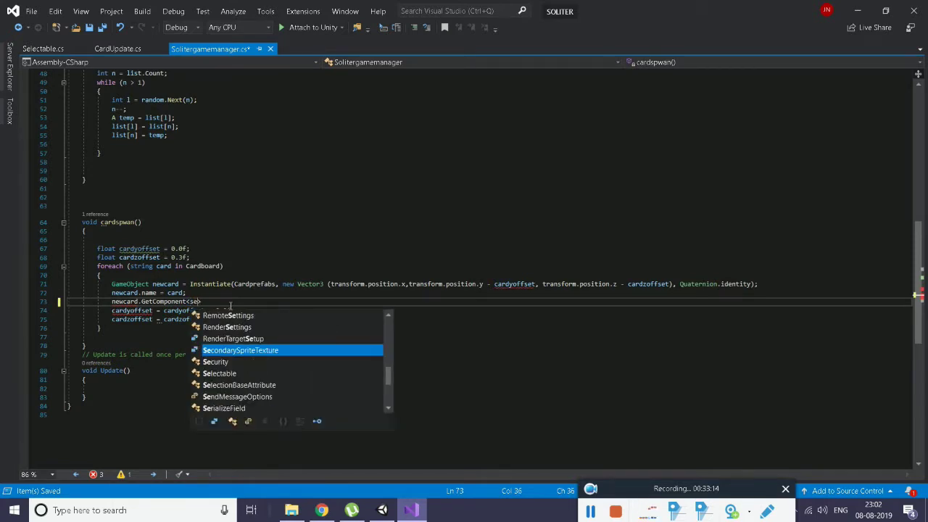
{"action": "type", "text": "l"}
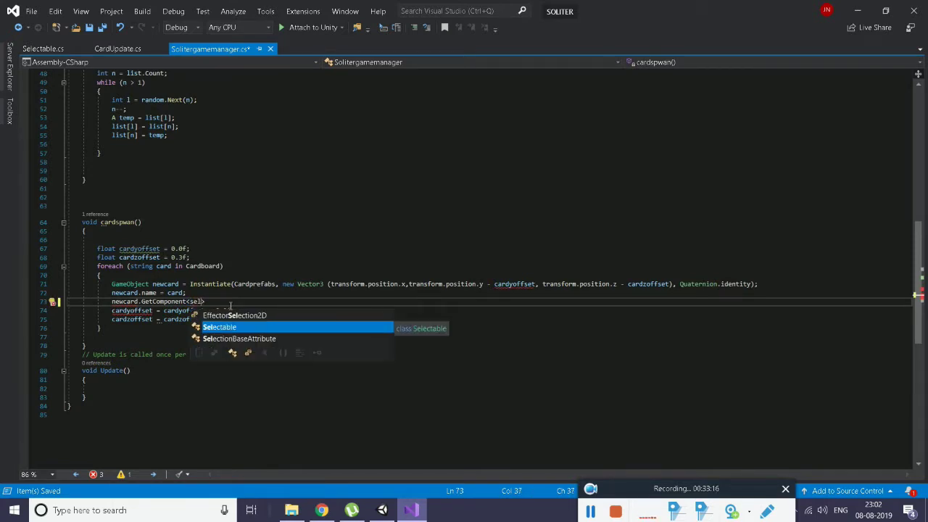
{"action": "key", "text": "Tab"}
{"action": "key", "text": "Right"}
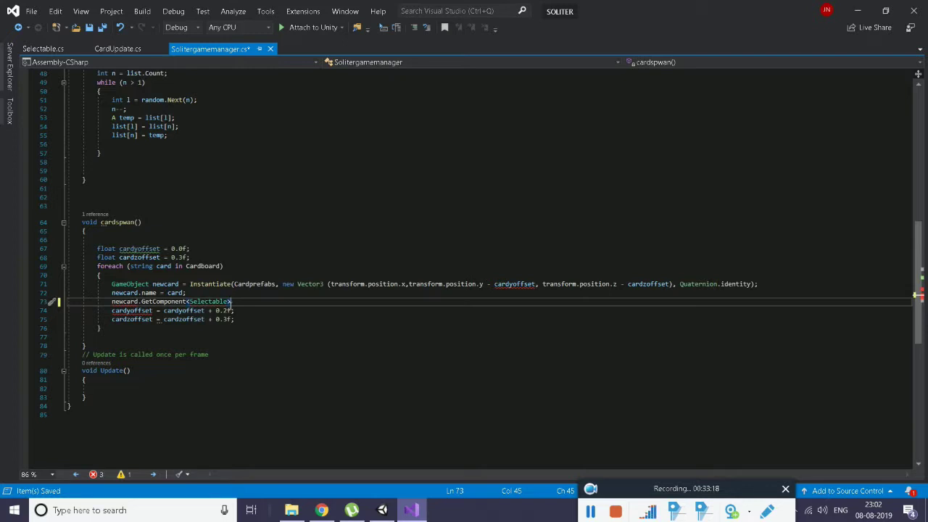
{"action": "type", "text": "()."}
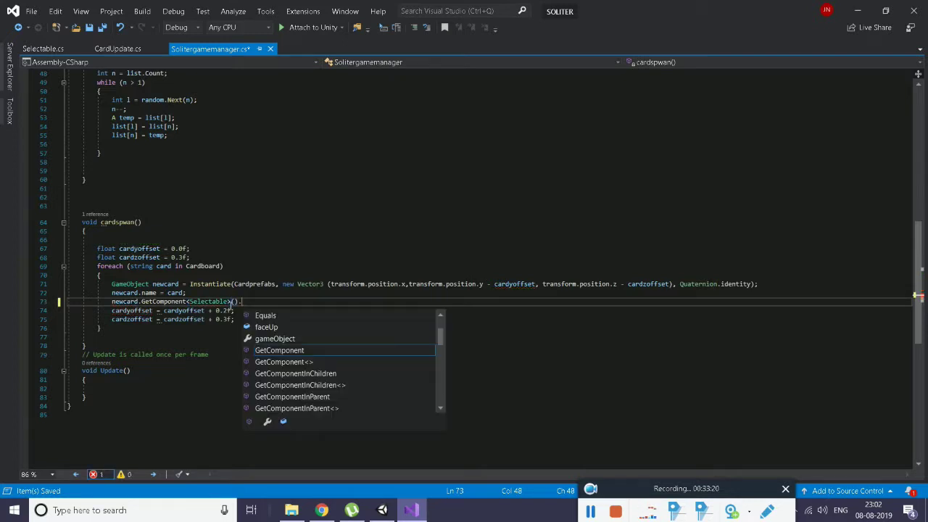
{"action": "type", "text": "f"}
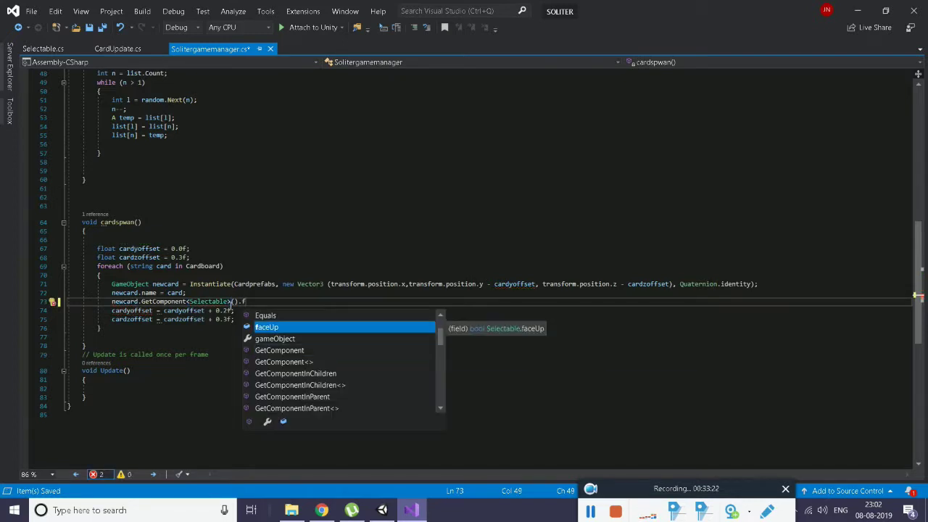
{"action": "key", "text": "space"}
{"action": "key", "text": "BackSpace"}
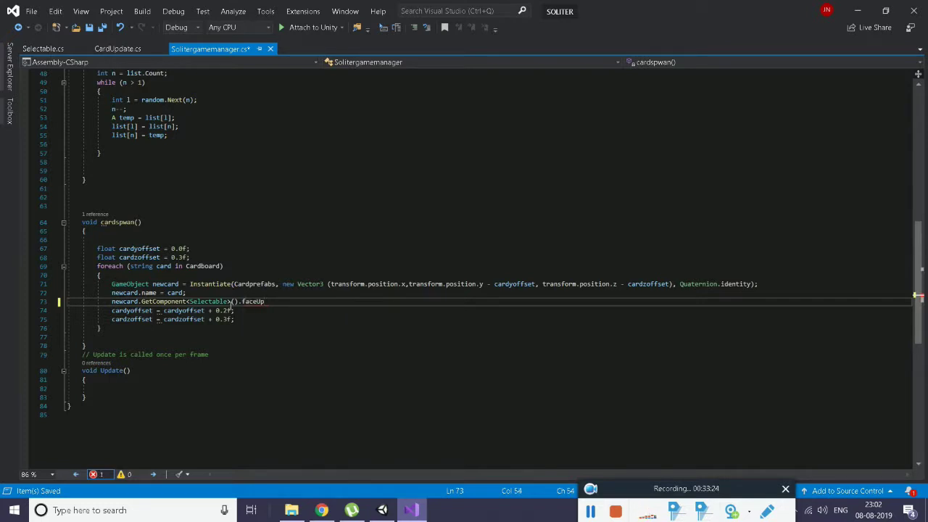
{"action": "type", "text": "= tr"}
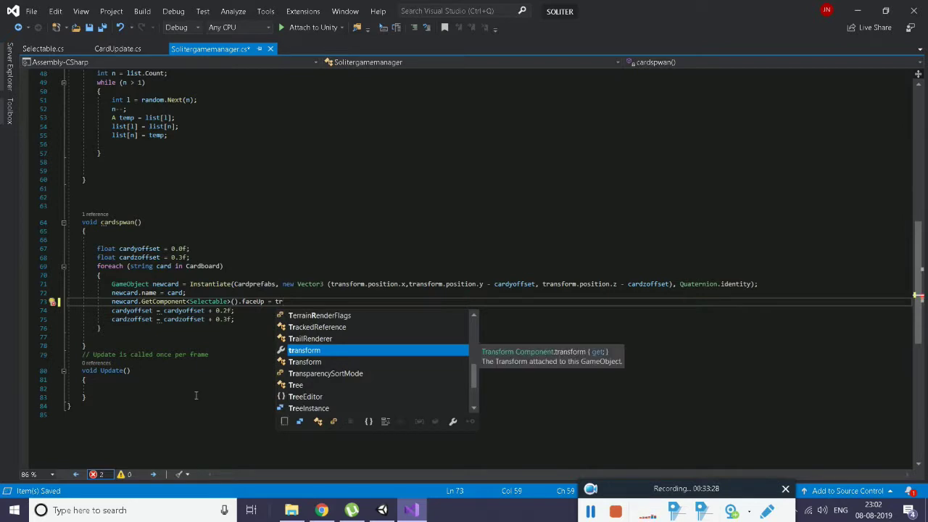
{"action": "type", "text": "u"}
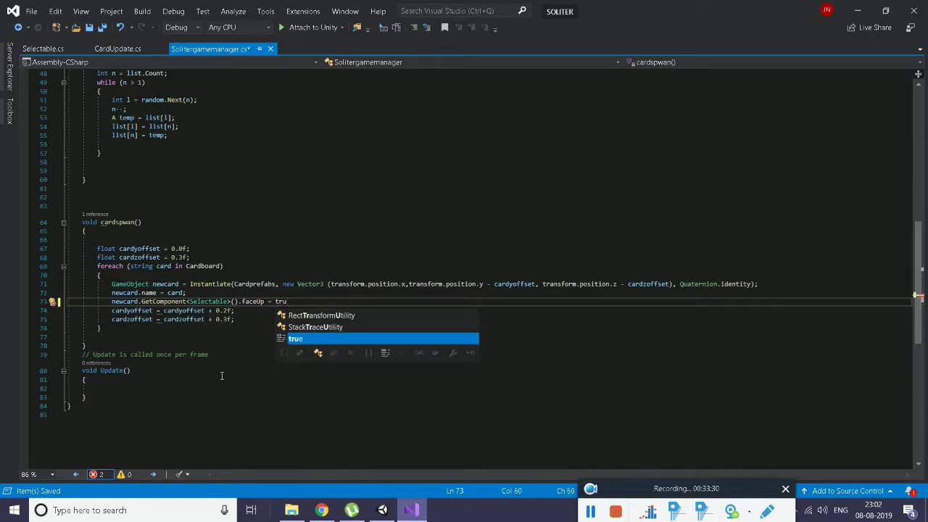
{"action": "key", "text": "Tab"}
{"action": "key", "text": "ctrl+s"}
{"action": "key", "text": "alt+Tab"}
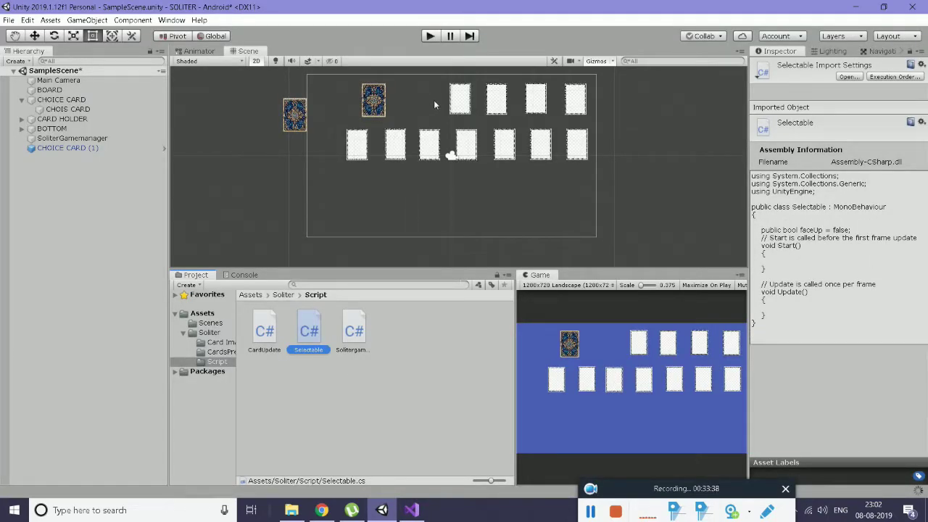
Start play mode and select dealt card C1 to inspect its settings
{"action": "left_click", "coordinate": [427, 38]}
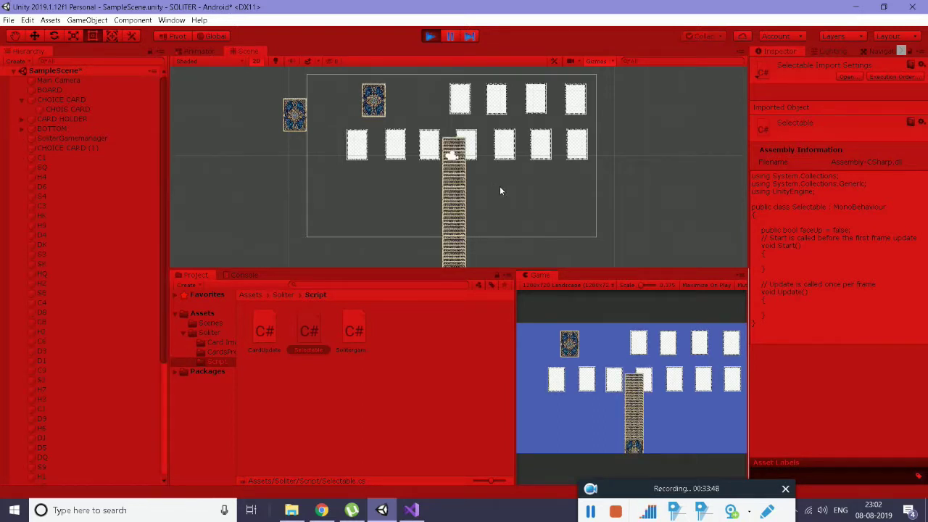
{"action": "scroll", "coordinate": [504, 192], "scroll_direction": "up", "scroll_amount": 1}
{"action": "scroll", "coordinate": [507, 195], "scroll_direction": "up", "scroll_amount": 1}
{"action": "scroll", "coordinate": [507, 196], "scroll_direction": "up", "scroll_amount": 1}
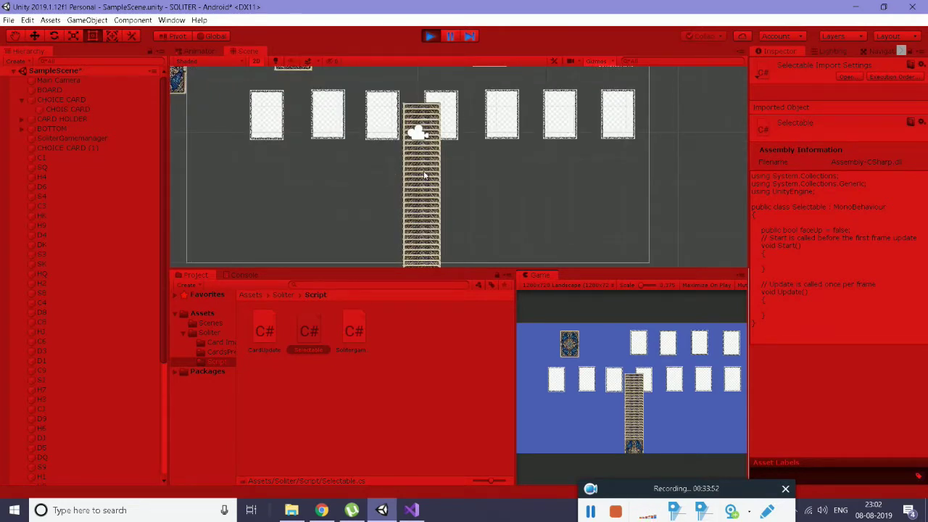
{"action": "left_click", "coordinate": [425, 164]}
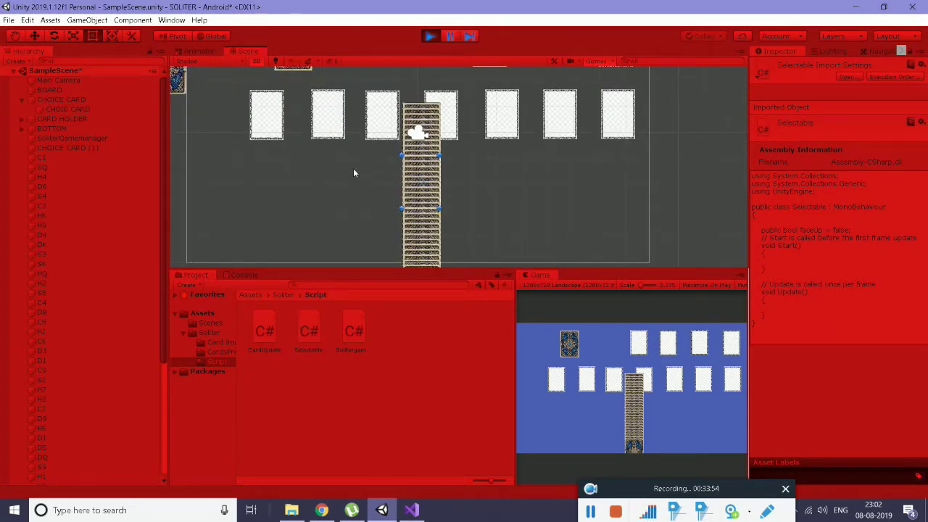
{"action": "left_click", "coordinate": [39, 158]}
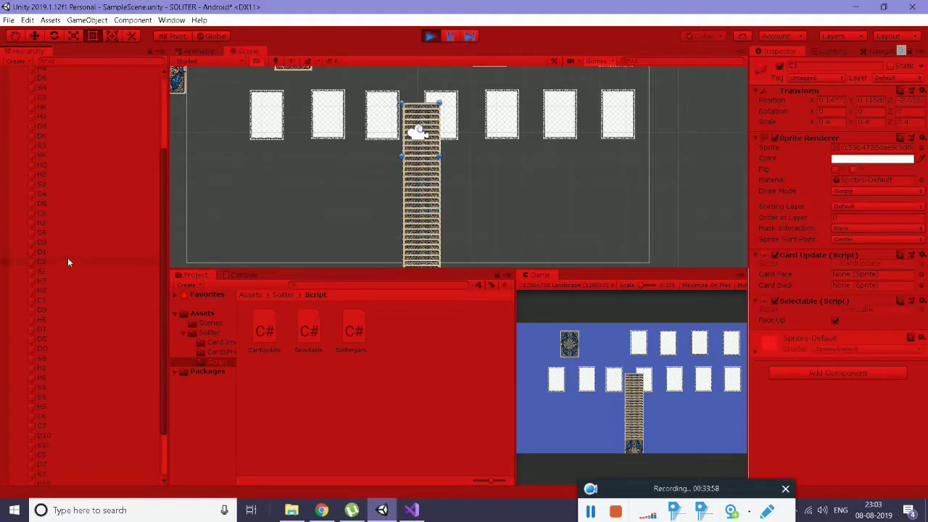
{"action": "scroll", "coordinate": [497, 238], "scroll_direction": "down", "scroll_amount": 2}
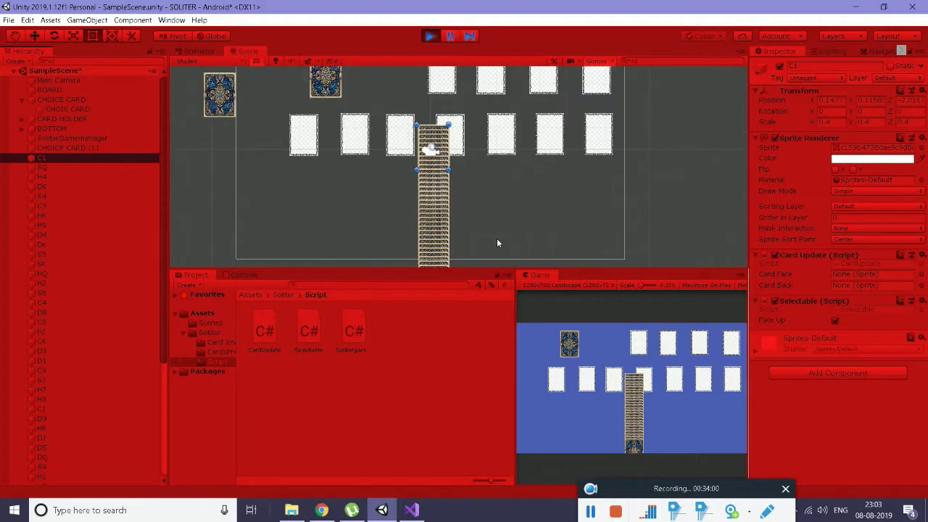
{"action": "scroll", "coordinate": [496, 238], "scroll_direction": "down", "scroll_amount": 1}
Turn on Face Up for card C2 at the bottom of the column
{"action": "mouse_move", "coordinate": [478, 242]}
{"action": "middle_mouse_down"}
{"action": "mouse_move", "coordinate": [462, 154]}
{"action": "mouse_move", "coordinate": [471, 162]}
{"action": "middle_mouse_up"}
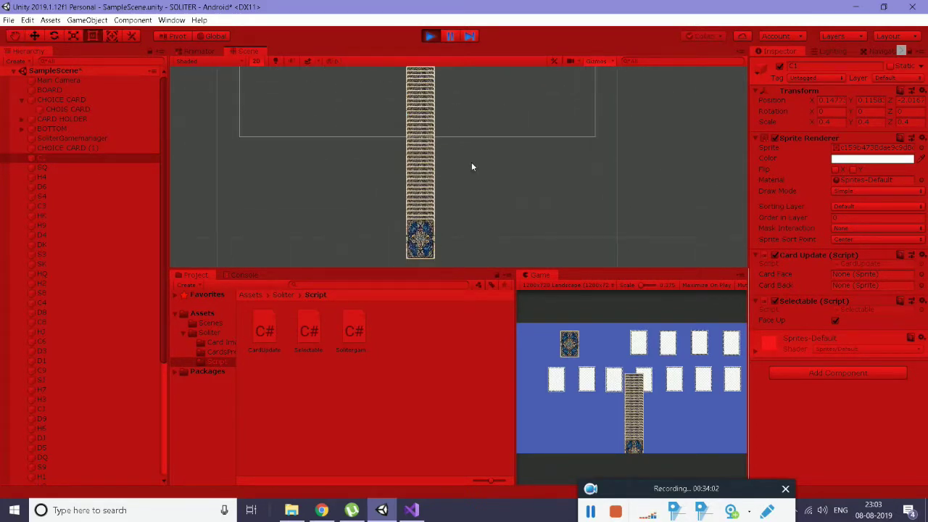
{"action": "scroll", "coordinate": [18, 334], "scroll_direction": "down", "scroll_amount": 5}
{"action": "scroll", "coordinate": [33, 372], "scroll_direction": "down", "scroll_amount": 2}
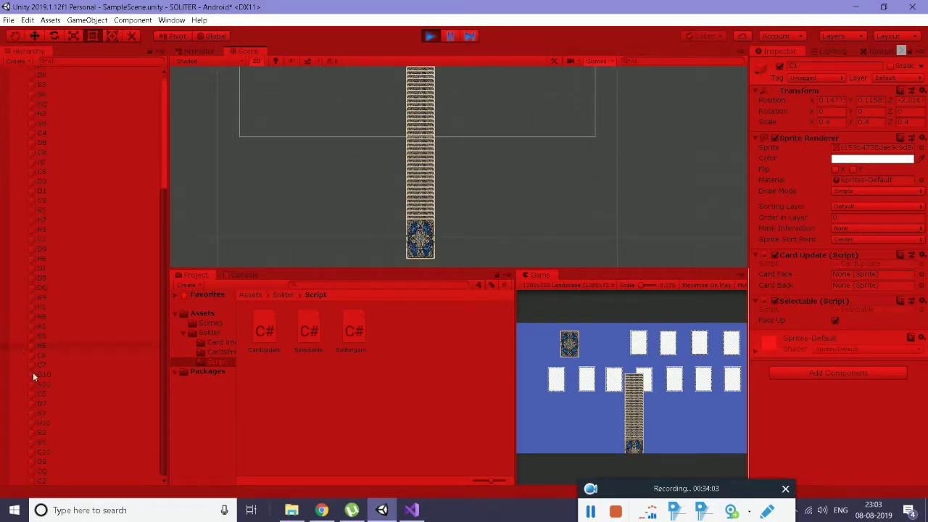
{"action": "left_click", "coordinate": [50, 480]}
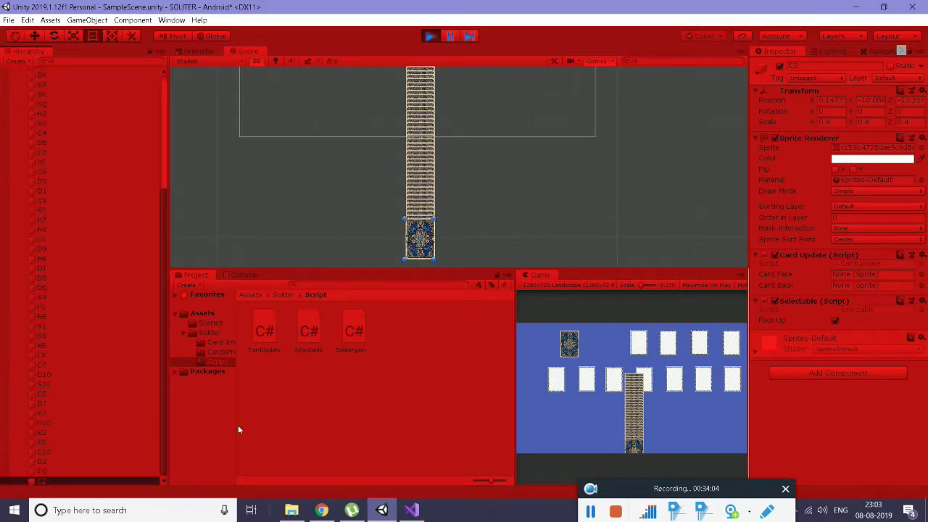
{"action": "left_click", "coordinate": [836, 321]}
Move card D6 right out of the column, tick its Face Up, and stop the game
{"action": "scroll", "coordinate": [489, 216], "scroll_direction": "up", "scroll_amount": 3}
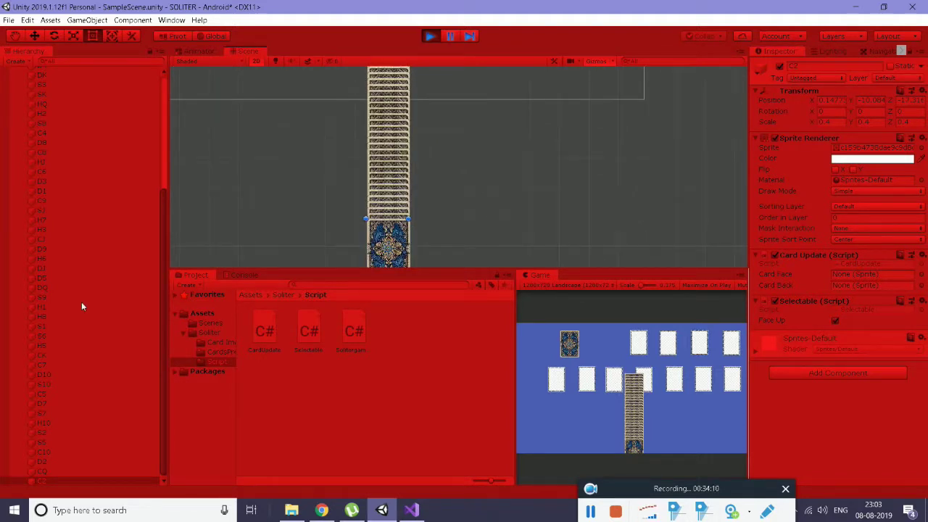
{"action": "scroll", "coordinate": [71, 322], "scroll_direction": "up", "scroll_amount": 10}
{"action": "scroll", "coordinate": [413, 184], "scroll_direction": "down", "scroll_amount": 2}
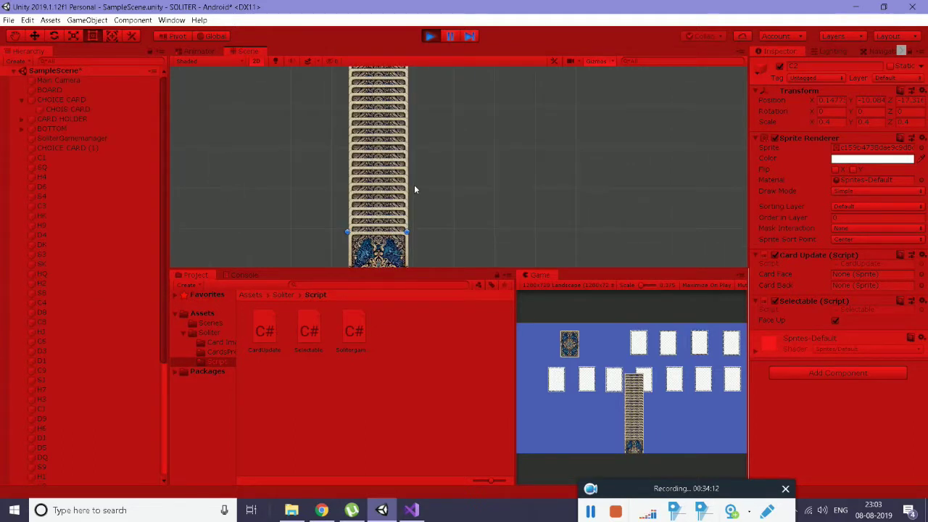
{"action": "scroll", "coordinate": [414, 184], "scroll_direction": "down", "scroll_amount": 1}
{"action": "scroll", "coordinate": [413, 160], "scroll_direction": "down", "scroll_amount": 1}
{"action": "scroll", "coordinate": [414, 174], "scroll_direction": "down", "scroll_amount": 1}
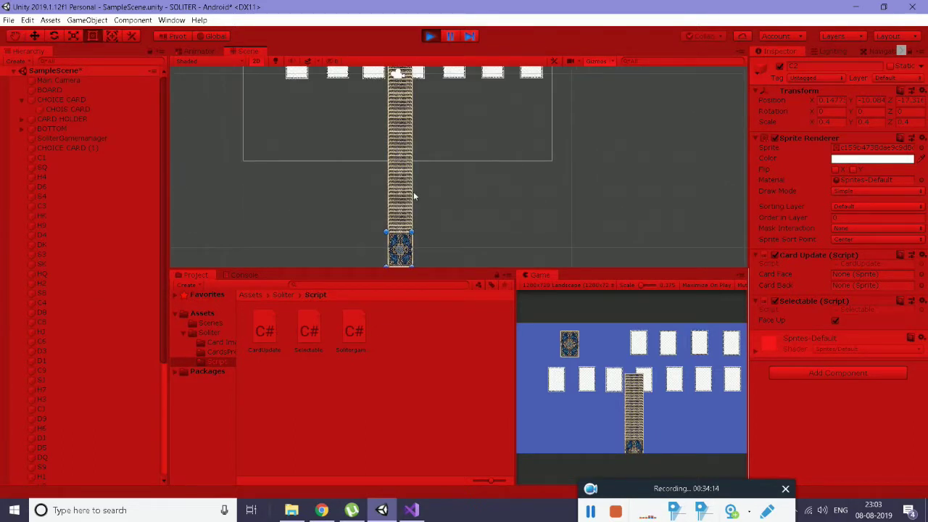
{"action": "scroll", "coordinate": [413, 191], "scroll_direction": "down", "scroll_amount": 2}
{"action": "left_click", "coordinate": [73, 186]}
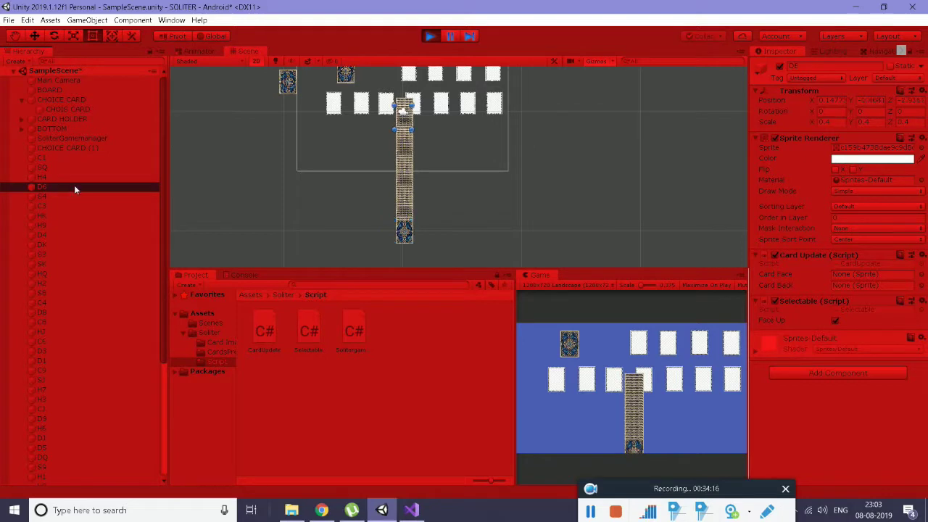
{"action": "key", "text": "w"}
{"action": "left_click_drag", "start_coordinate": [451, 120], "coordinate": [482, 122]}
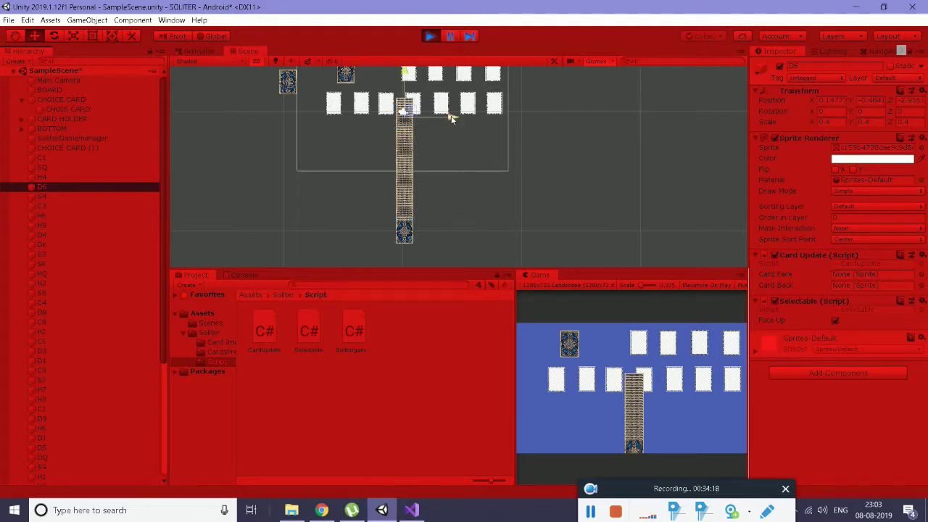
{"action": "left_click", "coordinate": [835, 320]}
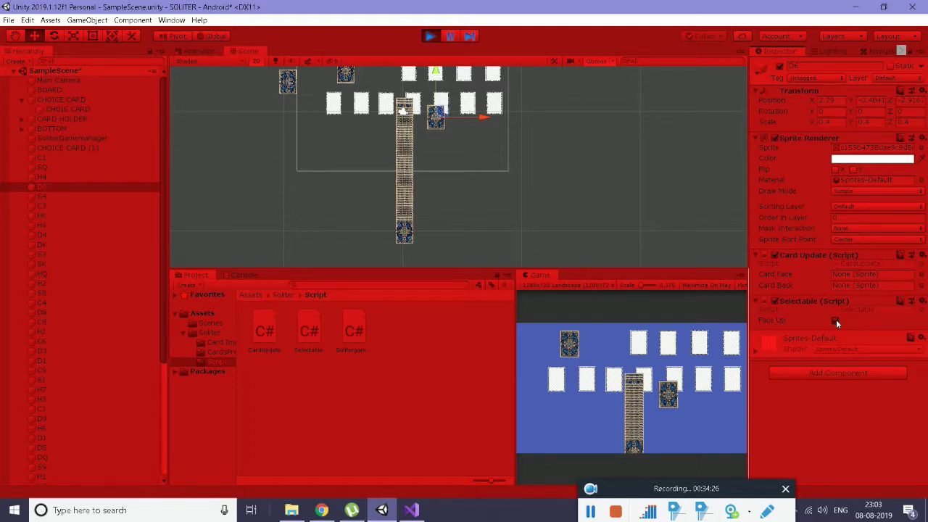
{"action": "left_click", "coordinate": [429, 37]}
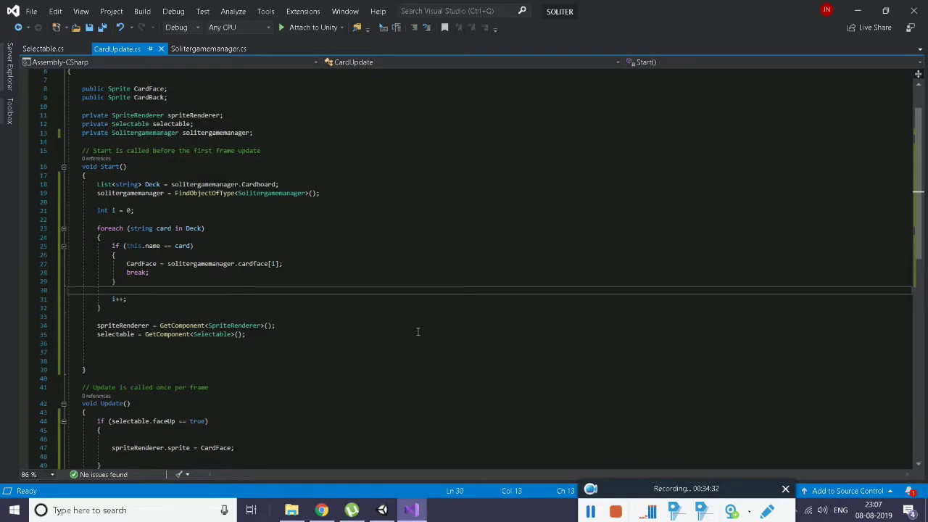
{"action": "left_click", "coordinate": [382, 509]}
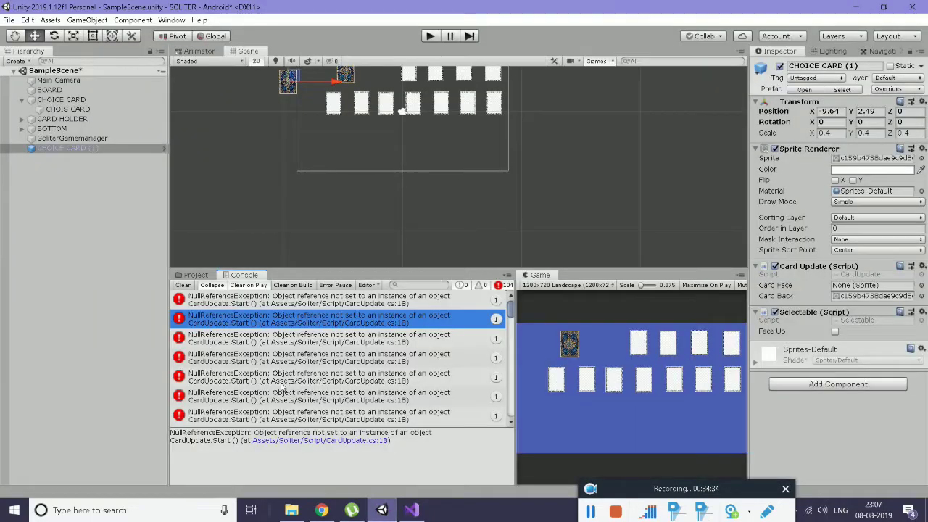
{"action": "left_click", "coordinate": [216, 305]}
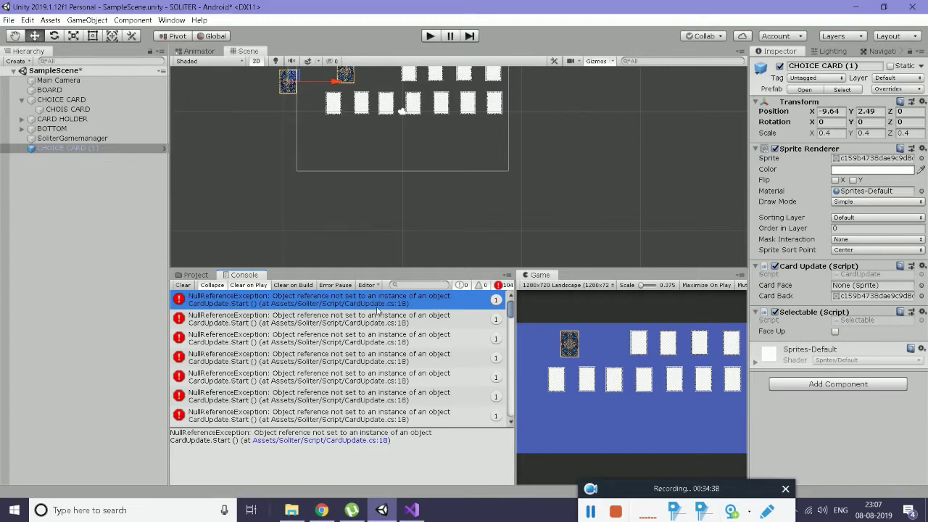
{"action": "key", "text": "alt"}
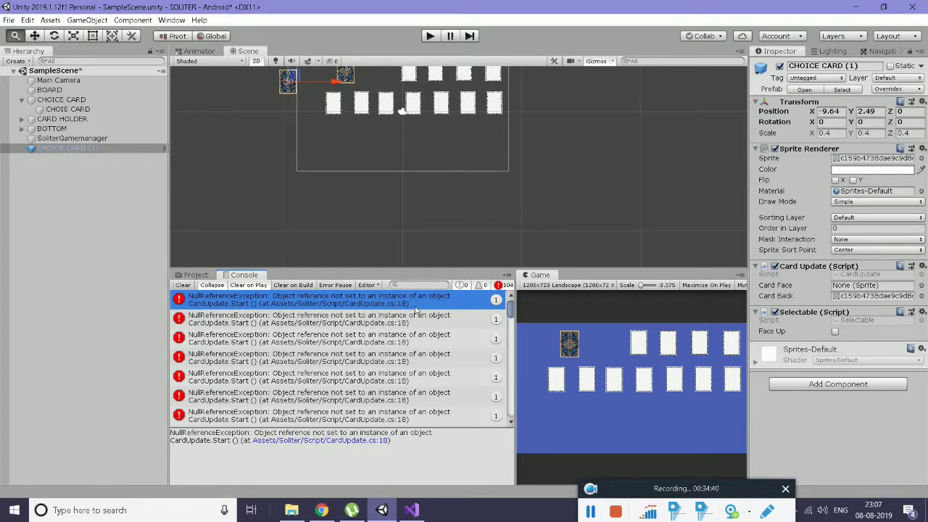
{"action": "key", "text": "alt+Tab"}
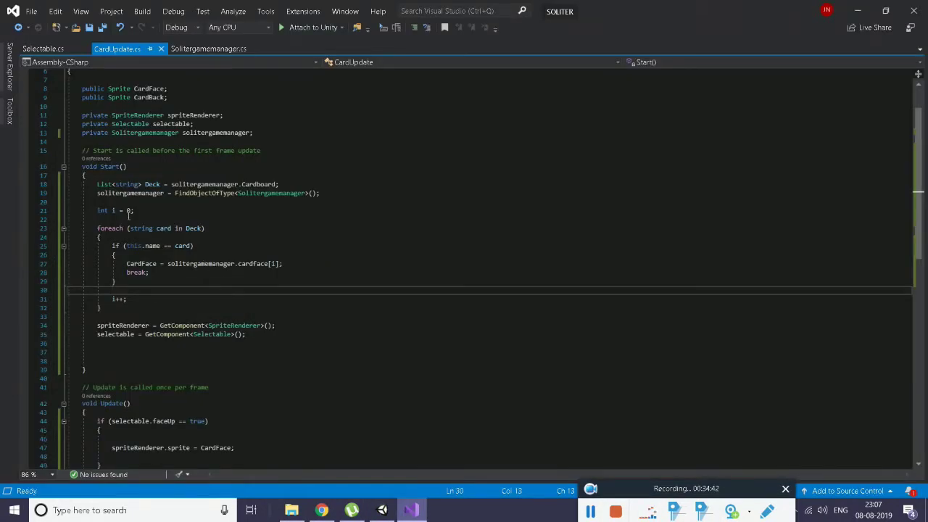
{"action": "left_click_drag", "start_coordinate": [96, 193], "coordinate": [334, 196]}
{"action": "key", "text": "ctrl+c"}
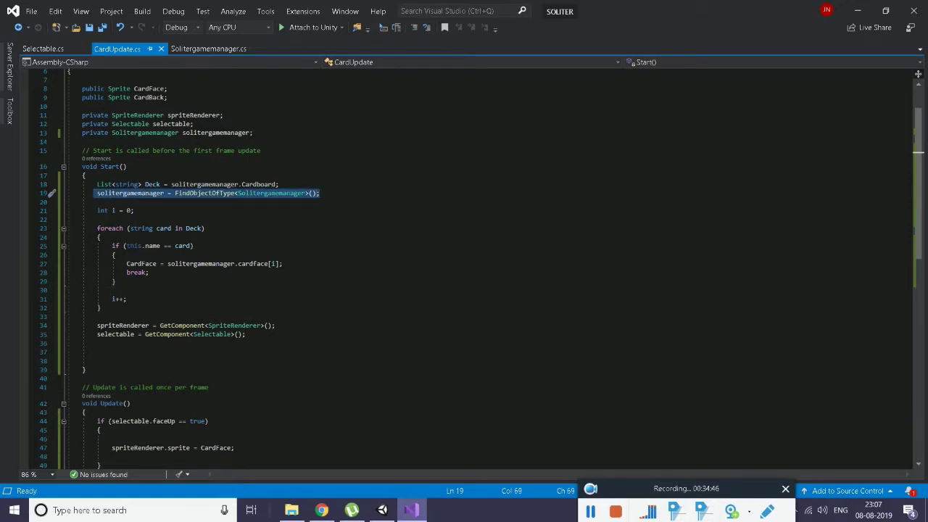
Move the FindObjectOfType game manager line to the top of Start, above the Deck line, and save
{"action": "key", "text": "Delete"}
{"action": "left_click", "coordinate": [143, 180]}
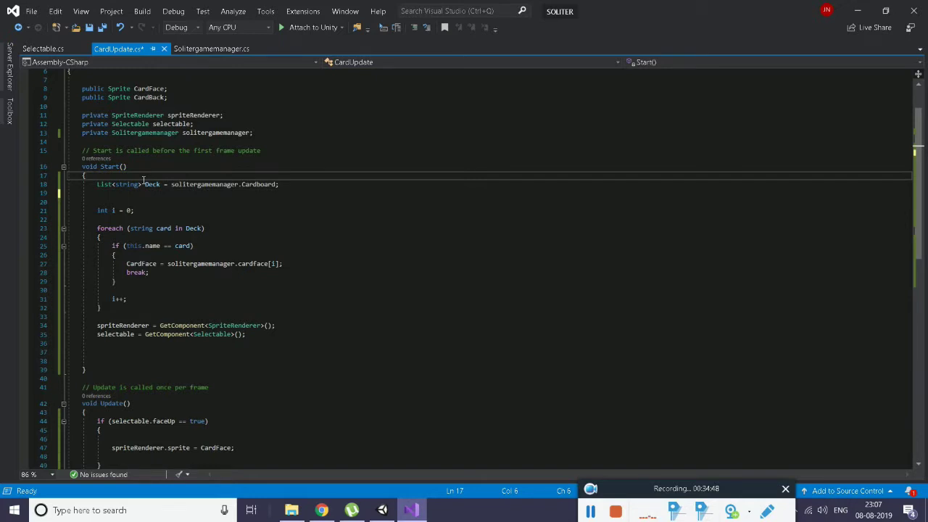
{"action": "key", "text": "Return"}
{"action": "key", "text": "ctrl+v"}
{"action": "key", "text": "ctrl+s"}
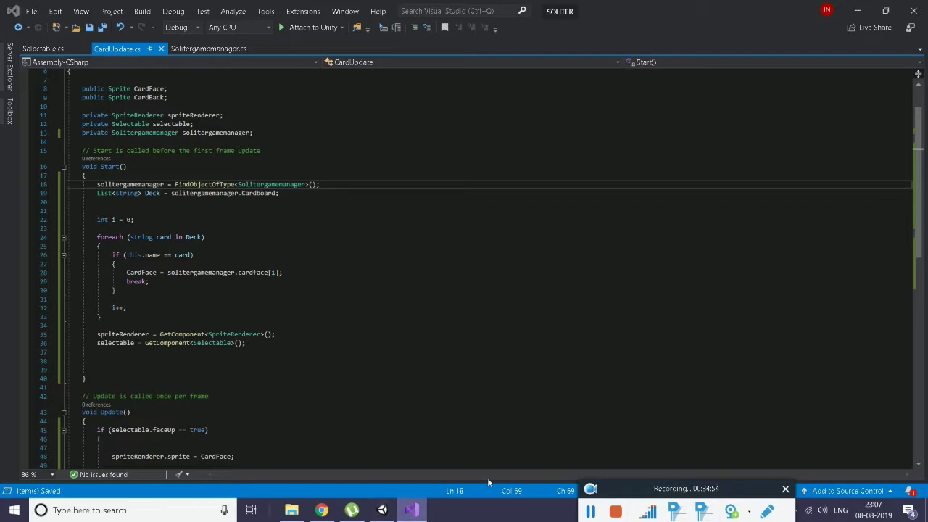
{"action": "left_click", "coordinate": [383, 510]}
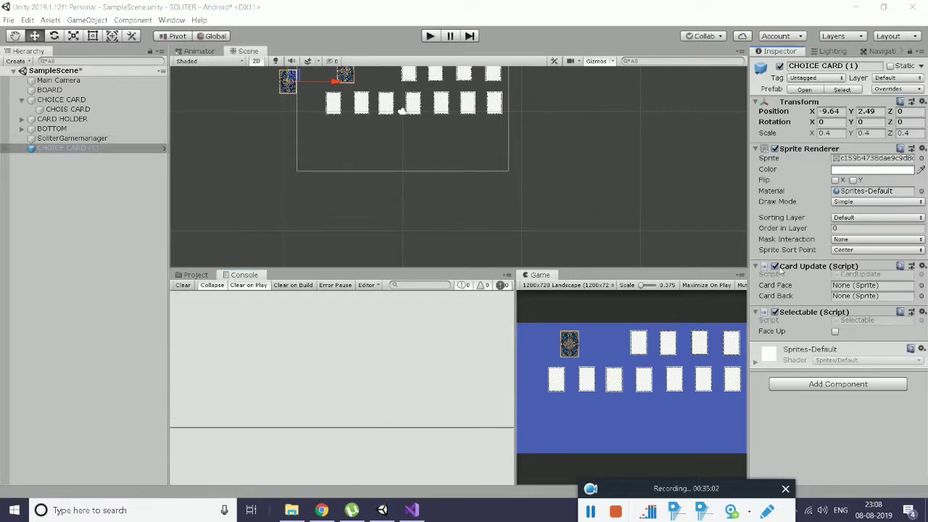
Drag the blue card-back sprite from Card Image into CHOICE CARD (1)'s Card Back, then play
{"action": "left_click", "coordinate": [196, 275]}
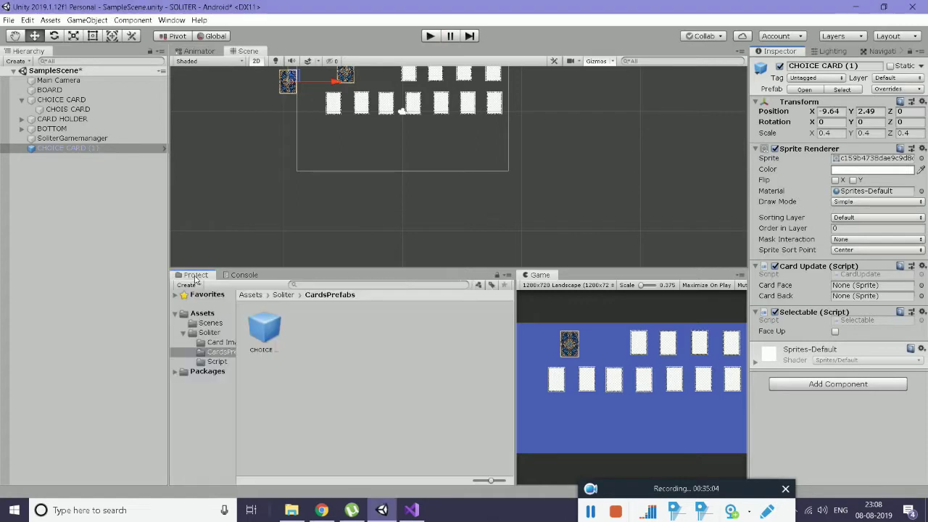
{"action": "left_click", "coordinate": [218, 343]}
{"action": "scroll", "coordinate": [301, 371], "scroll_direction": "down", "scroll_amount": 3}
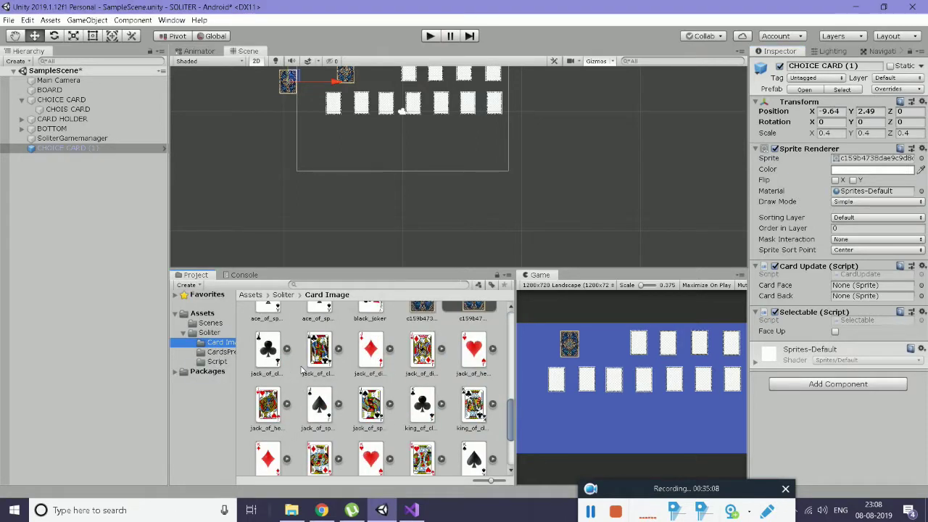
{"action": "scroll", "coordinate": [303, 370], "scroll_direction": "down", "scroll_amount": 2}
{"action": "scroll", "coordinate": [303, 370], "scroll_direction": "up", "scroll_amount": 3}
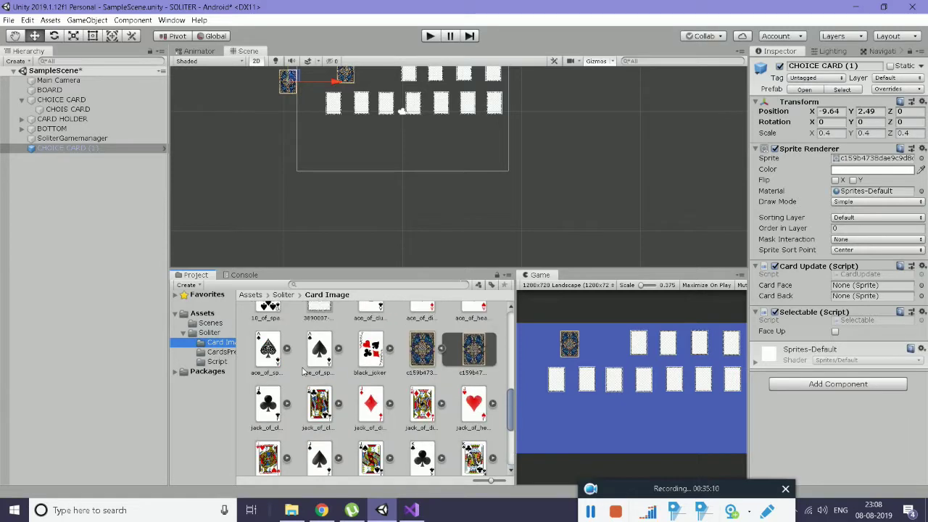
{"action": "left_click", "coordinate": [419, 353]}
{"action": "left_click_drag", "start_coordinate": [419, 353], "coordinate": [858, 297]}
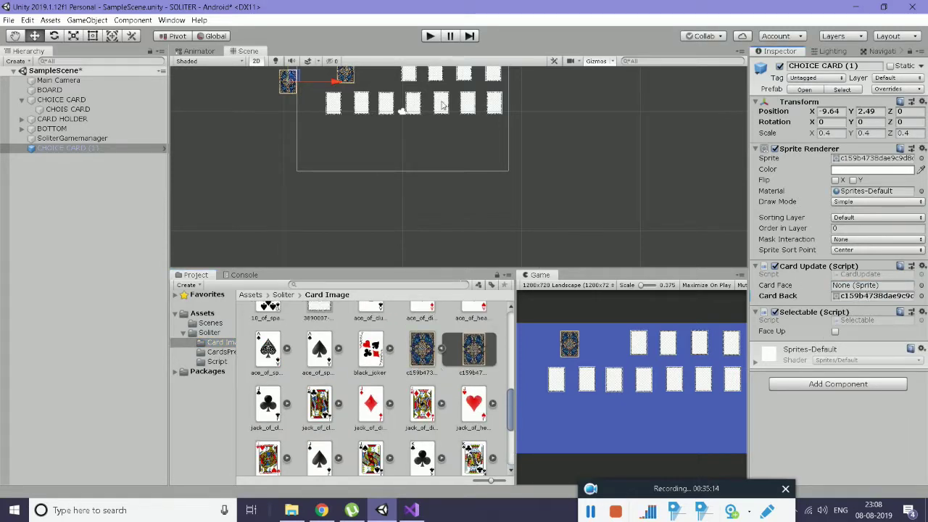
{"action": "left_click", "coordinate": [430, 36]}
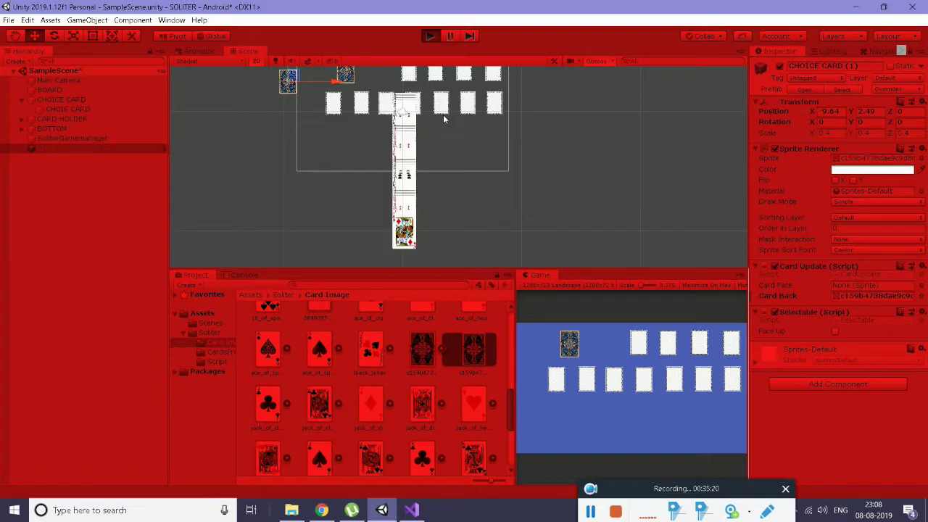
Select the King of diamonds (D10) and toggle its Face Up repeatedly, ending with it off
{"action": "scroll", "coordinate": [425, 192], "scroll_direction": "up", "scroll_amount": 5}
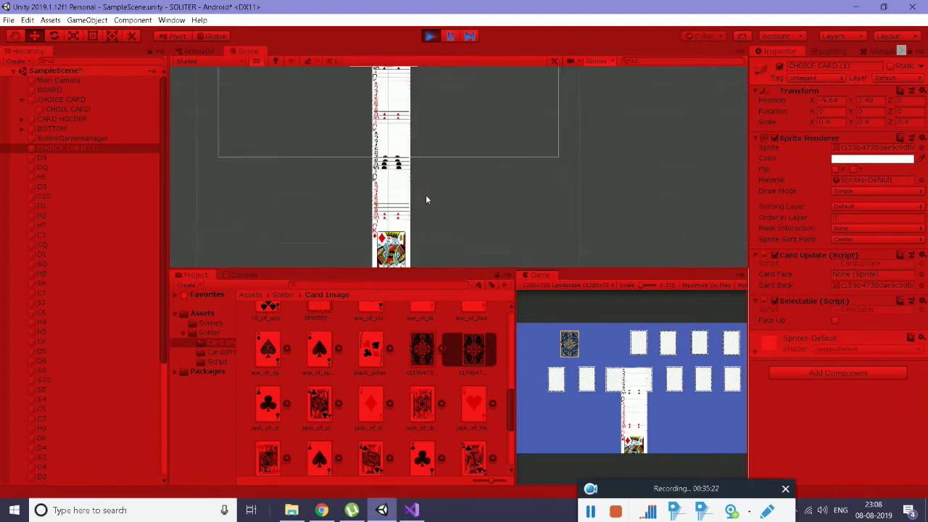
{"action": "scroll", "coordinate": [329, 193], "scroll_direction": "up", "scroll_amount": 2}
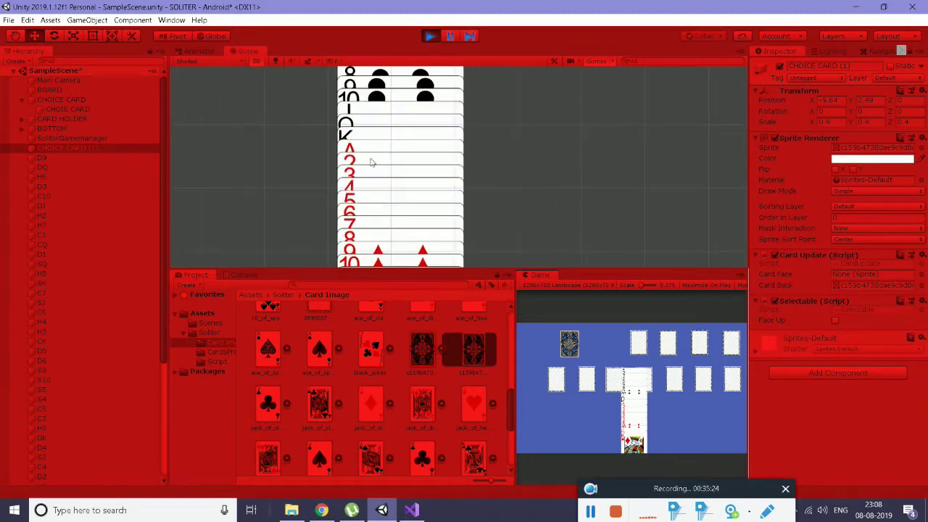
{"action": "scroll", "coordinate": [395, 257], "scroll_direction": "down", "scroll_amount": 1}
{"action": "middle_click_drag", "start_coordinate": [395, 257], "coordinate": [389, 178]}
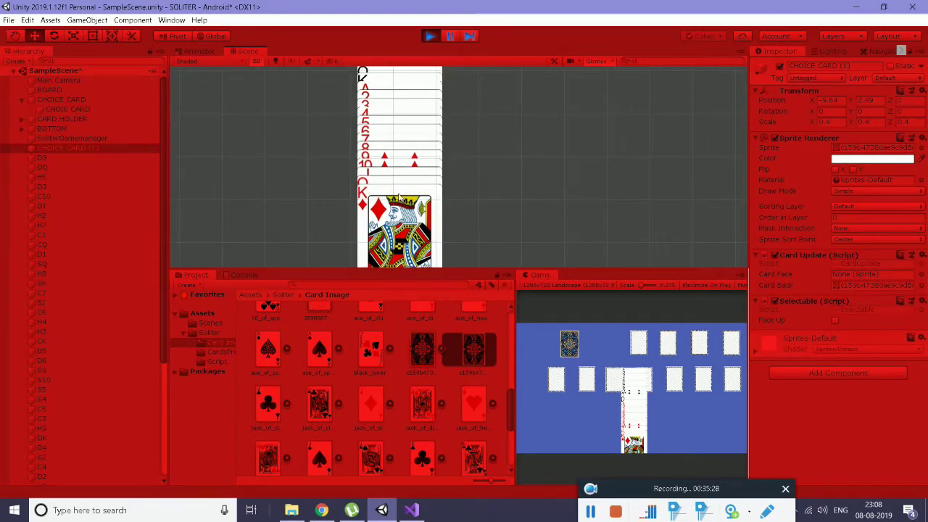
{"action": "scroll", "coordinate": [401, 198], "scroll_direction": "down", "scroll_amount": 1}
{"action": "middle_click_drag", "start_coordinate": [401, 197], "coordinate": [400, 130]}
{"action": "left_click", "coordinate": [401, 130]}
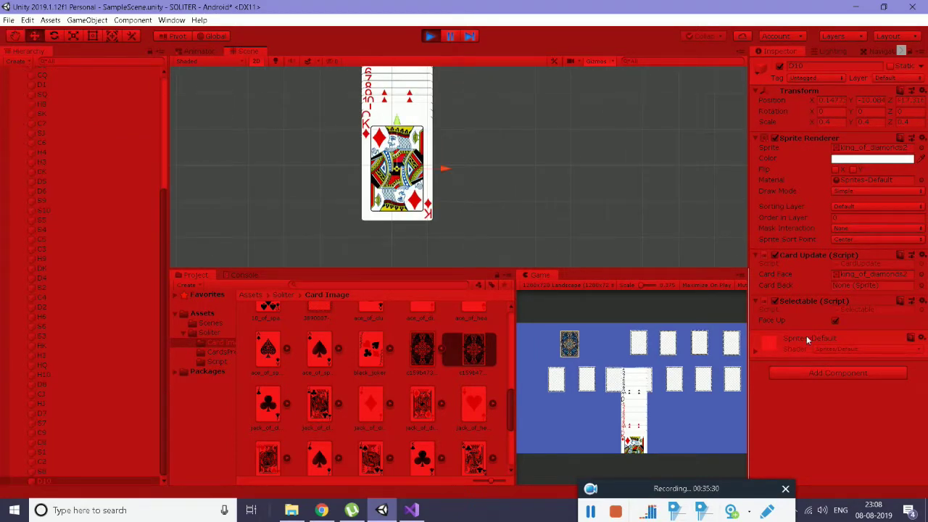
{"action": "left_click", "coordinate": [836, 320]}
{"action": "left_click", "coordinate": [835, 320]}
{"action": "left_click", "coordinate": [836, 320]}
{"action": "left_click", "coordinate": [836, 321]}
{"action": "left_click", "coordinate": [835, 321]}
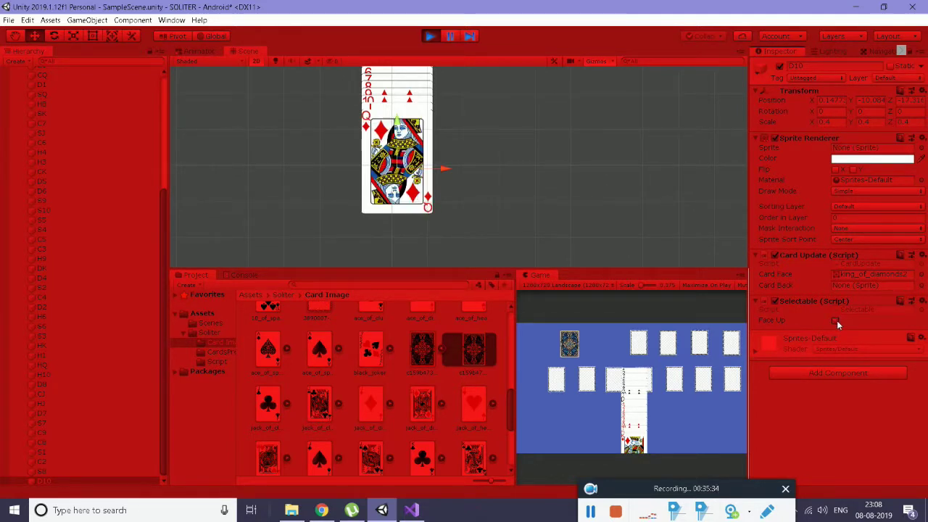
Move the Queen of diamonds out of the stack, toggle its Face Up repeatedly, then stop playing
{"action": "left_click", "coordinate": [45, 471]}
{"action": "left_click_drag", "start_coordinate": [441, 162], "coordinate": [546, 162]}
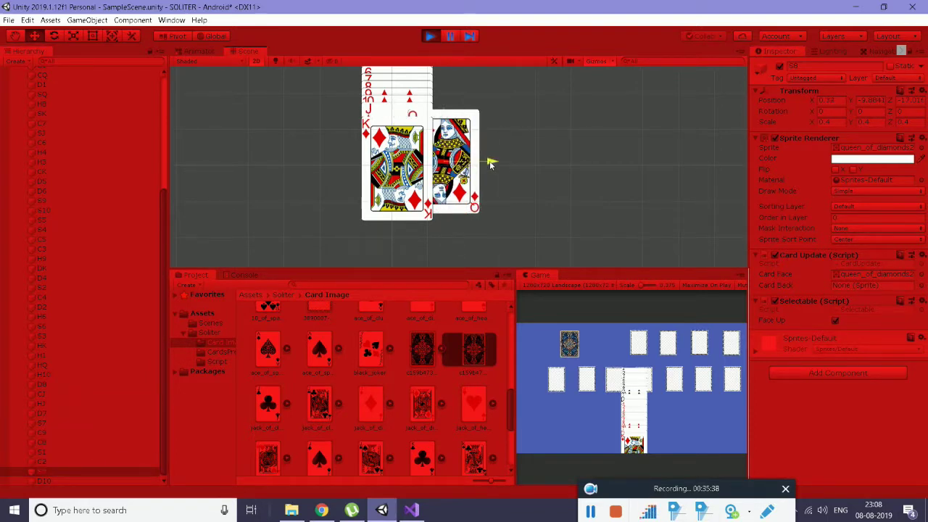
{"action": "left_click", "coordinate": [835, 321]}
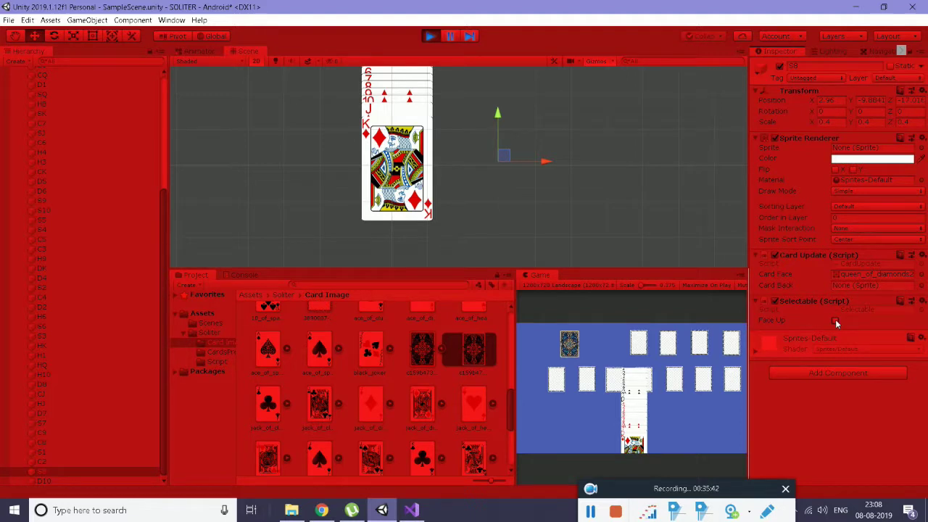
{"action": "left_click", "coordinate": [835, 320]}
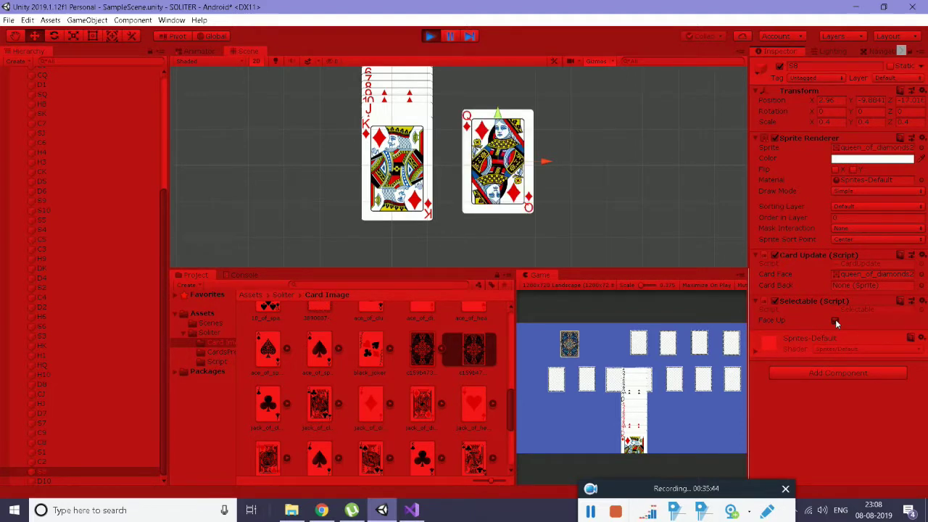
{"action": "left_click", "coordinate": [835, 320]}
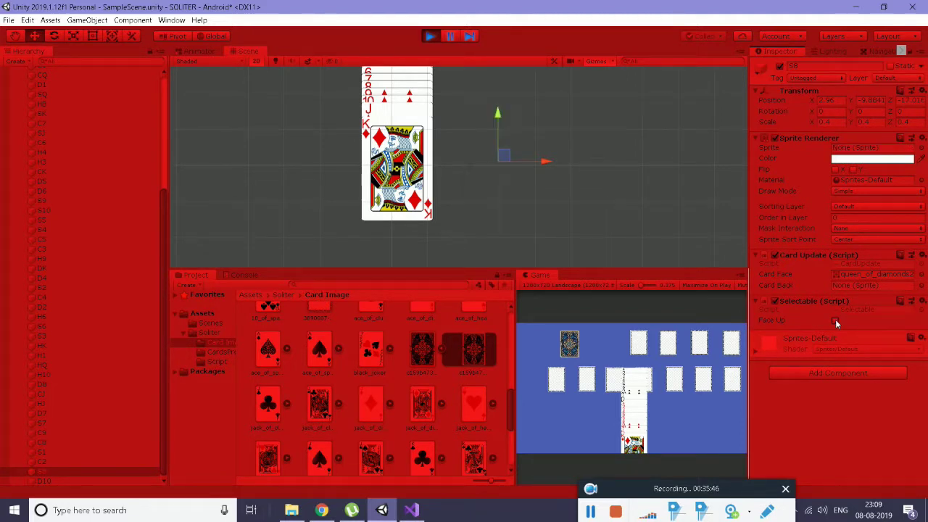
{"action": "left_click", "coordinate": [835, 320]}
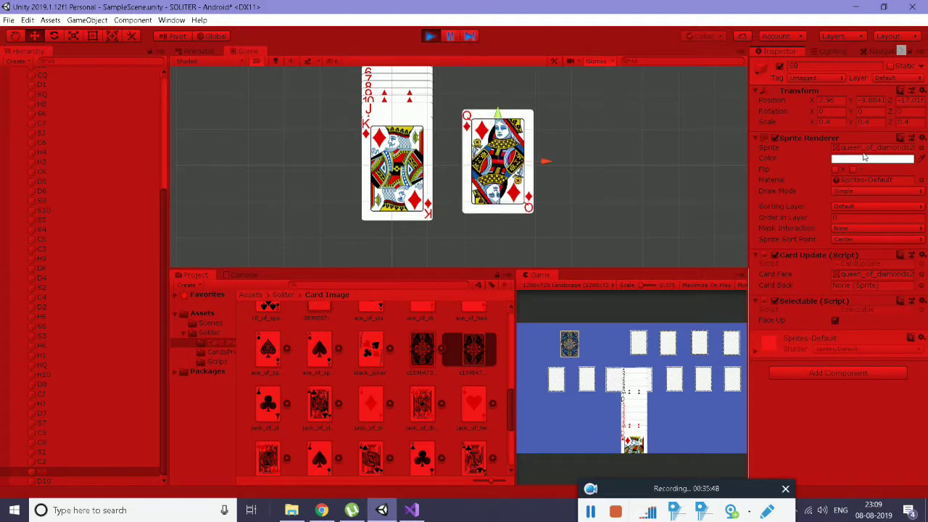
{"action": "left_click", "coordinate": [835, 320]}
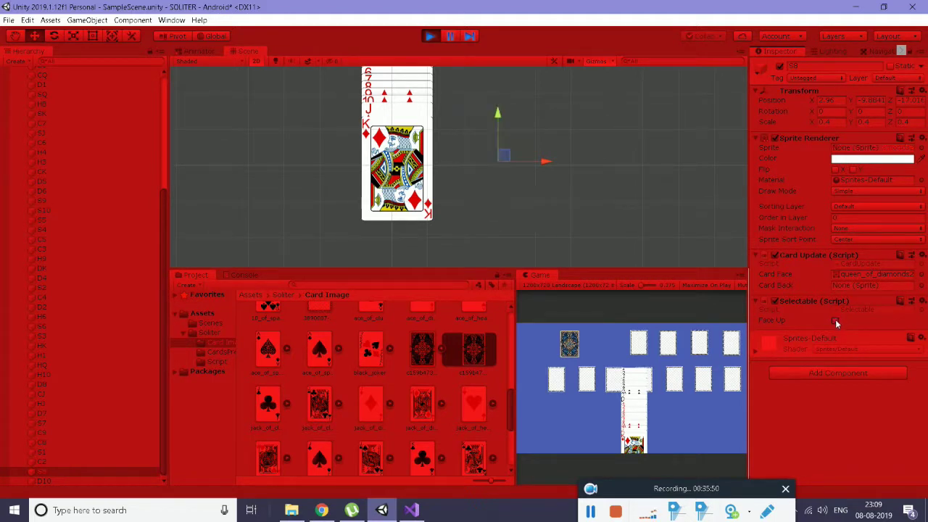
{"action": "left_click", "coordinate": [835, 321]}
{"action": "left_click", "coordinate": [835, 320]}
{"action": "left_click", "coordinate": [835, 321]}
{"action": "left_click", "coordinate": [835, 320]}
{"action": "left_click", "coordinate": [435, 37]}
{"action": "left_click", "coordinate": [411, 510]}
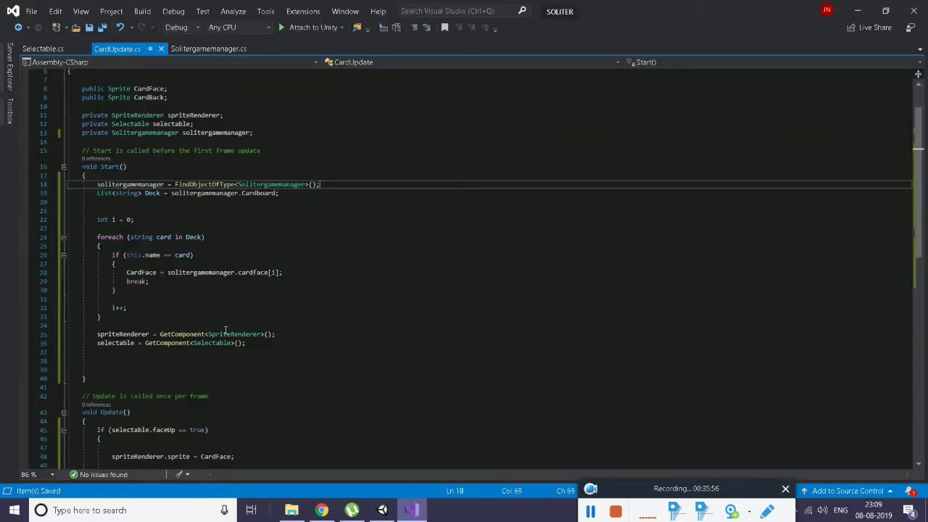
Retype CardBack in the else branch on line 54 and save CardUpdate.cs
{"action": "scroll", "coordinate": [226, 329], "scroll_direction": "down", "scroll_amount": 7}
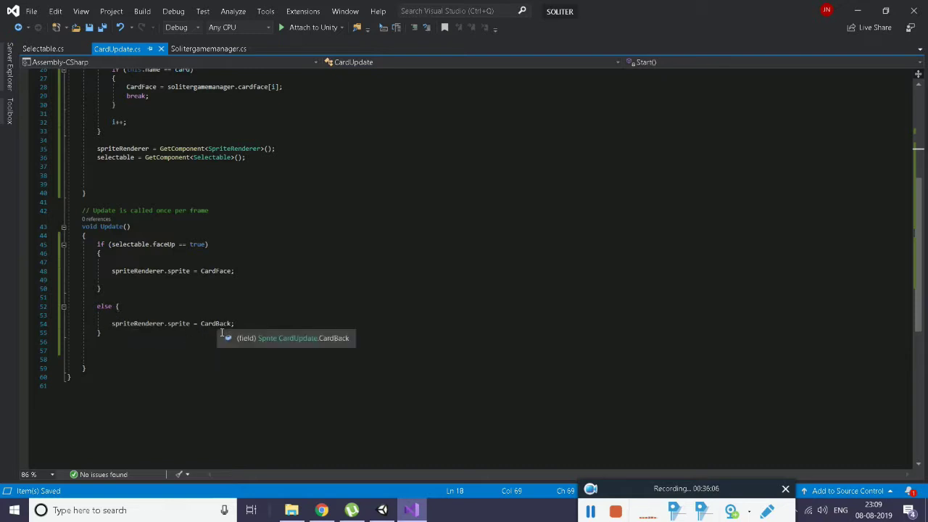
{"action": "scroll", "coordinate": [222, 332], "scroll_direction": "up", "scroll_amount": 6}
{"action": "scroll", "coordinate": [224, 333], "scroll_direction": "up", "scroll_amount": 3}
{"action": "left_click", "coordinate": [144, 151]}
{"action": "scroll", "coordinate": [218, 305], "scroll_direction": "down", "scroll_amount": 12}
{"action": "left_click", "coordinate": [216, 219]}
{"action": "double_click", "coordinate": [216, 218]}
{"action": "type", "text": "CardBack"}
{"action": "key", "text": "ctrl+s"}
In Unity, select CHOICE CARD (1) and show its prefab overrides list
{"action": "key", "text": "alt+Tab"}
{"action": "left_click", "coordinate": [95, 150]}
{"action": "left_click", "coordinate": [893, 89]}
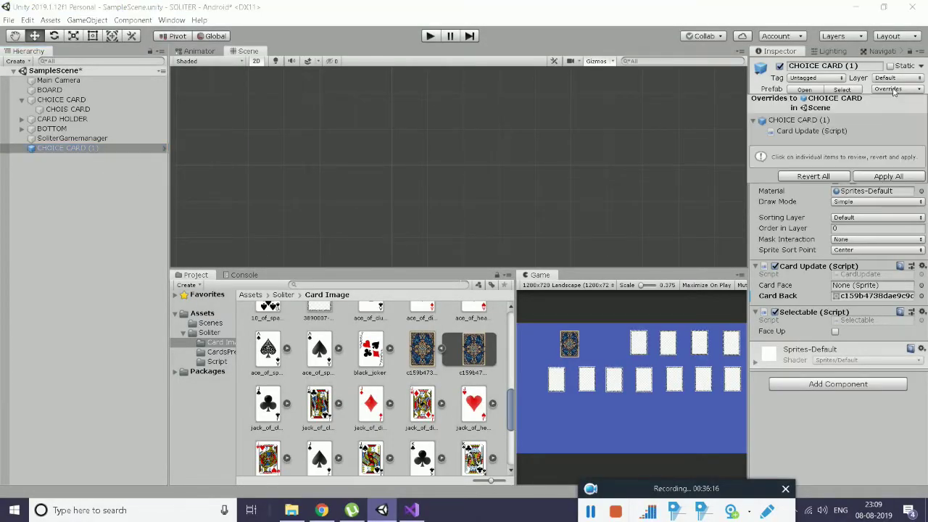
Apply all CHOICE CARD (1) overrides, start play mode, and flip a card's Face Up
{"action": "left_click", "coordinate": [881, 177]}
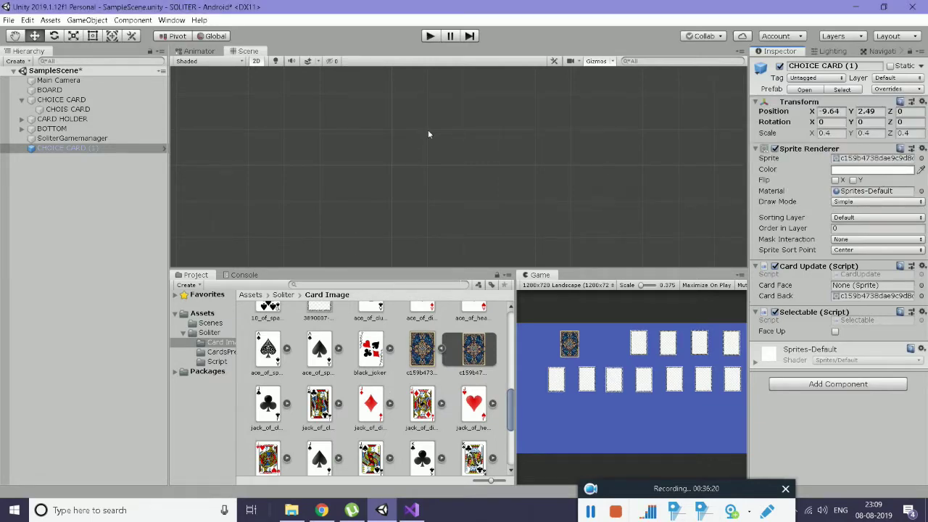
{"action": "left_click", "coordinate": [430, 35]}
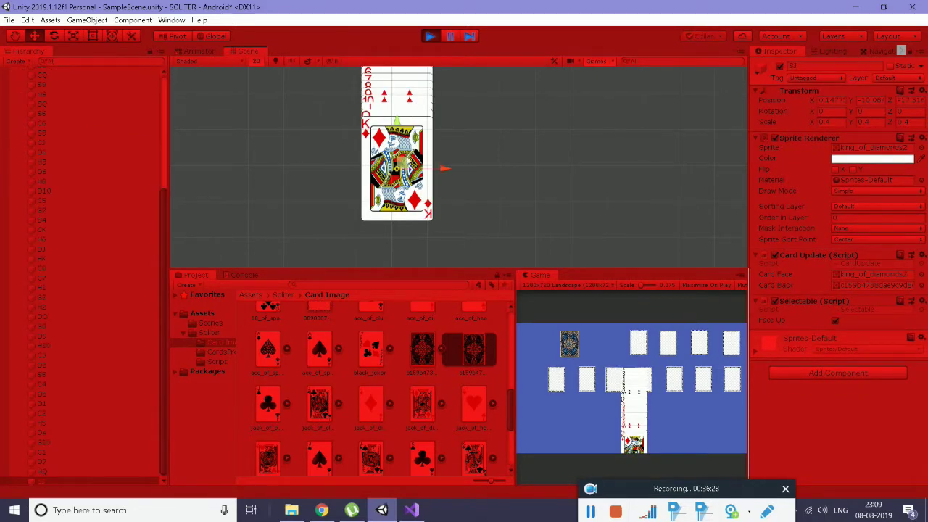
{"action": "left_click", "coordinate": [834, 322]}
{"action": "left_click", "coordinate": [834, 321]}
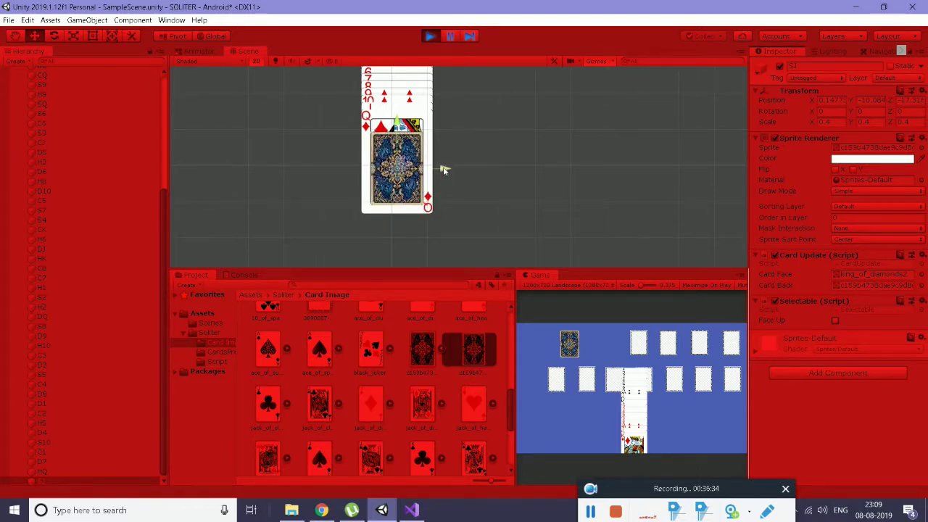
Move the King of diamonds right, toggle Face Up between face and back, leave it face up, and stop
{"action": "left_click_drag", "start_coordinate": [444, 170], "coordinate": [548, 170]}
{"action": "left_click", "coordinate": [835, 321]}
{"action": "left_click", "coordinate": [836, 321]}
{"action": "left_click", "coordinate": [836, 321]}
{"action": "left_click", "coordinate": [836, 321]}
{"action": "left_click", "coordinate": [836, 321]}
{"action": "left_click", "coordinate": [835, 321]}
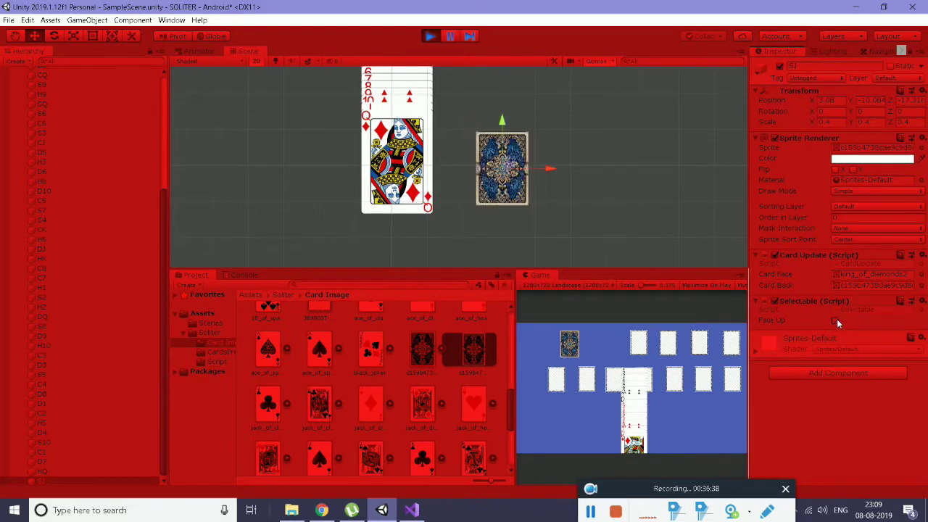
{"action": "left_click", "coordinate": [836, 321]}
{"action": "left_click", "coordinate": [836, 320]}
{"action": "left_click", "coordinate": [837, 320]}
{"action": "left_click", "coordinate": [837, 319]}
{"action": "left_click", "coordinate": [837, 320]}
{"action": "left_click", "coordinate": [836, 320]}
{"action": "left_click", "coordinate": [837, 320]}
{"action": "left_click", "coordinate": [836, 319]}
{"action": "left_click", "coordinate": [836, 319]}
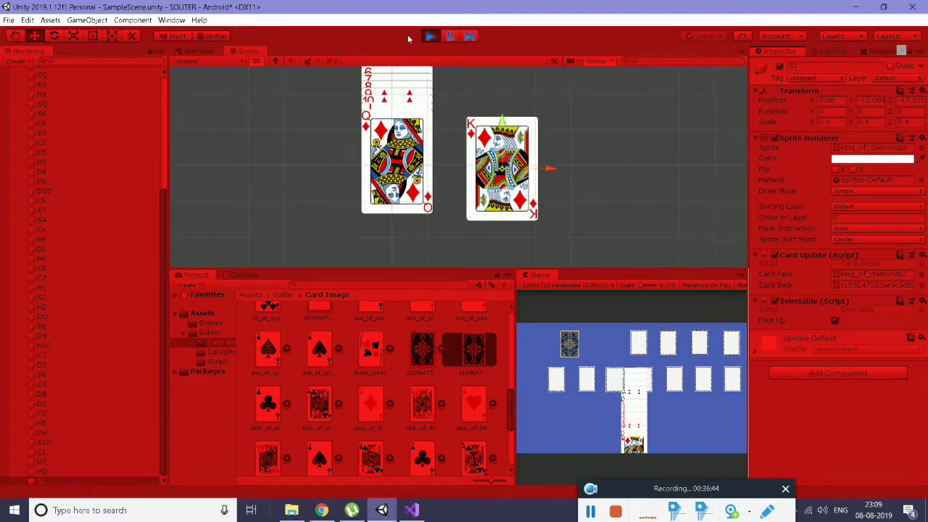
{"action": "left_click", "coordinate": [430, 36]}
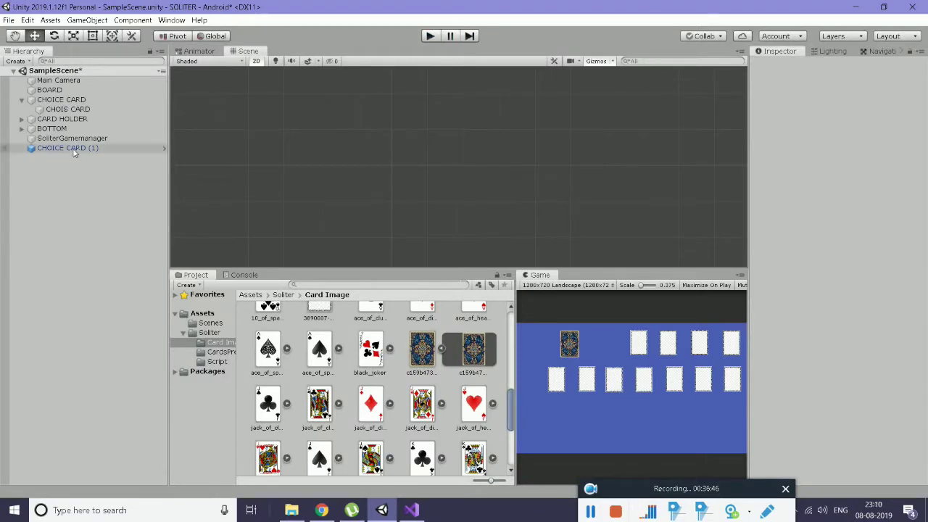
View the import settings of the ace_of_spades2 and ace_of_spades sprites
{"action": "left_click", "coordinate": [328, 362]}
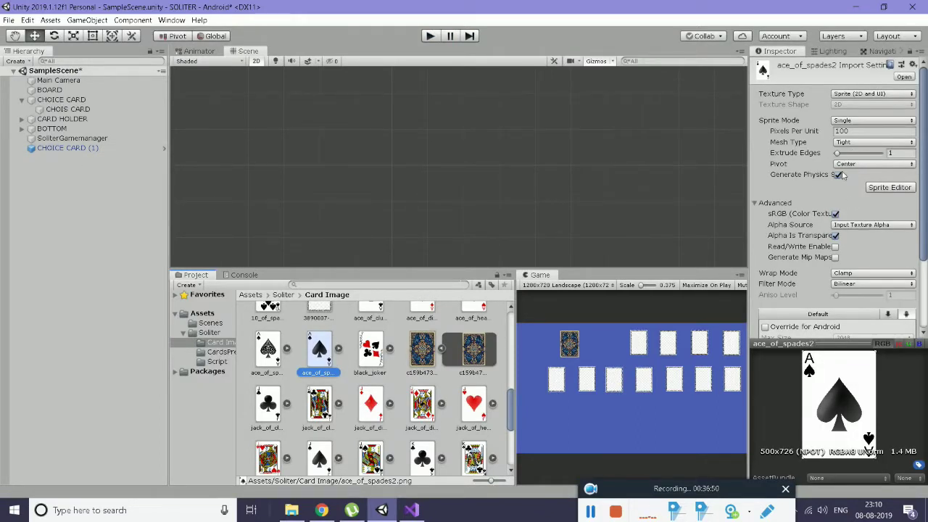
{"action": "scroll", "coordinate": [841, 174], "scroll_direction": "down", "scroll_amount": 3}
{"action": "left_click", "coordinate": [268, 352]}
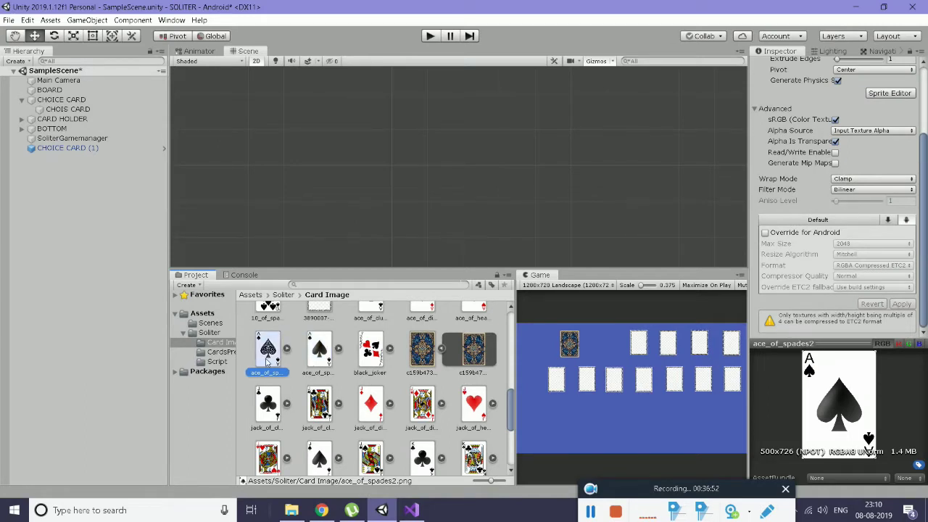
{"action": "scroll", "coordinate": [310, 363], "scroll_direction": "up", "scroll_amount": 5}
{"action": "scroll", "coordinate": [308, 363], "scroll_direction": "up", "scroll_amount": 5}
{"action": "scroll", "coordinate": [310, 362], "scroll_direction": "up", "scroll_amount": 1}
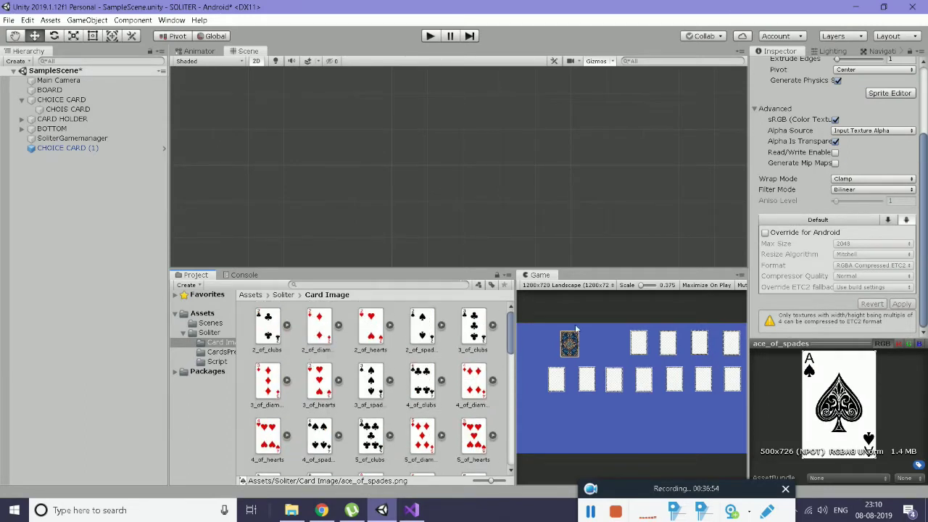
{"action": "scroll", "coordinate": [795, 152], "scroll_direction": "up", "scroll_amount": 3}
Check CHOICE CARD (1)'s components, then compare the black_joker and blue card-back sprites, ending on the card back
{"action": "left_click", "coordinate": [116, 147]}
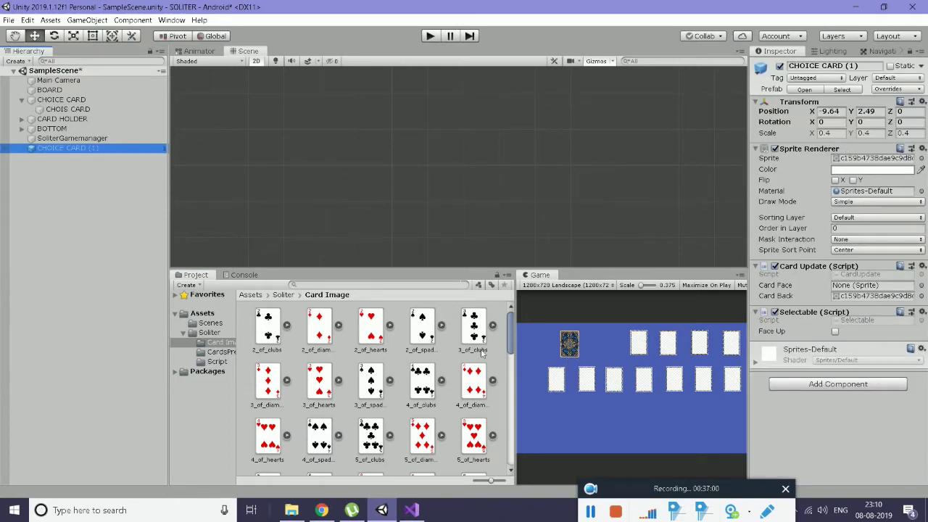
{"action": "scroll", "coordinate": [380, 402], "scroll_direction": "down", "scroll_amount": 3}
{"action": "scroll", "coordinate": [380, 403], "scroll_direction": "down", "scroll_amount": 3}
{"action": "scroll", "coordinate": [380, 402], "scroll_direction": "down", "scroll_amount": 3}
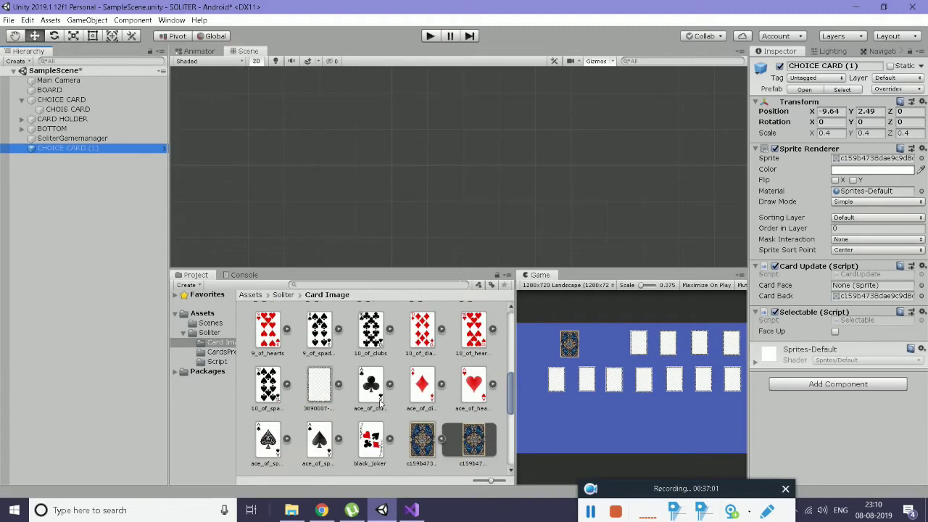
{"action": "left_click", "coordinate": [424, 443]}
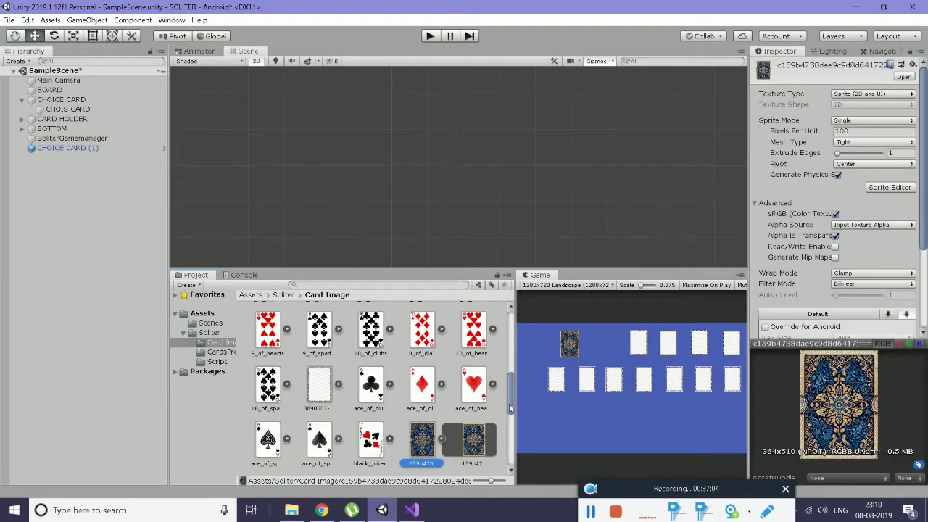
{"action": "scroll", "coordinate": [391, 401], "scroll_direction": "up", "scroll_amount": 1}
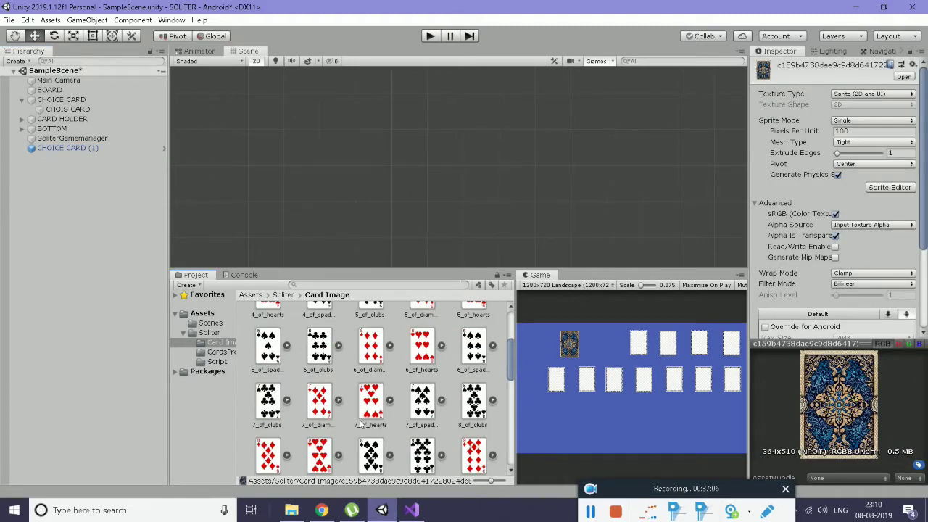
{"action": "scroll", "coordinate": [391, 420], "scroll_direction": "down", "scroll_amount": 1}
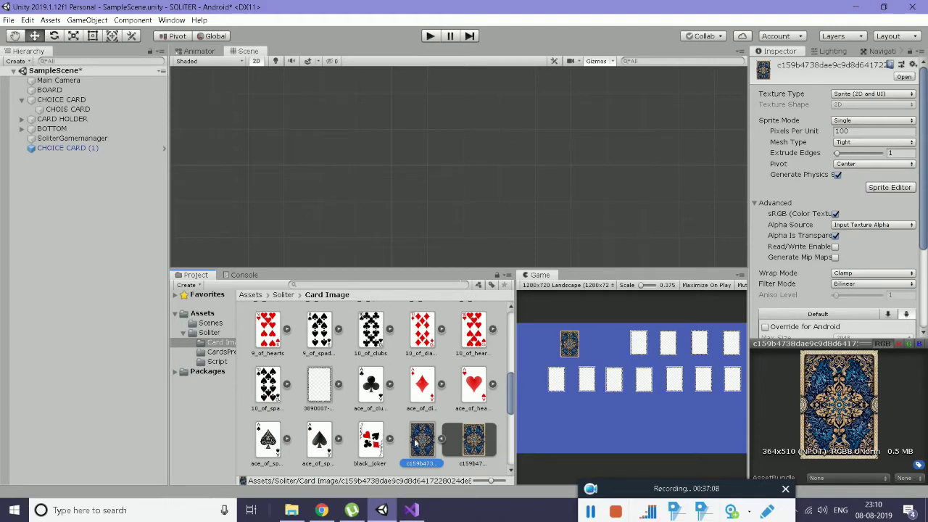
{"action": "left_click", "coordinate": [371, 443]}
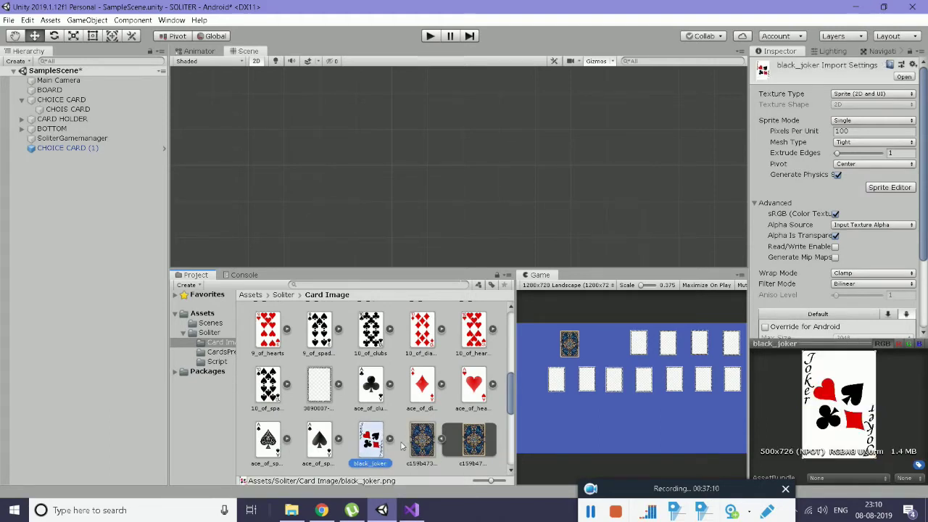
{"action": "left_click", "coordinate": [371, 446]}
{"action": "left_click", "coordinate": [414, 447]}
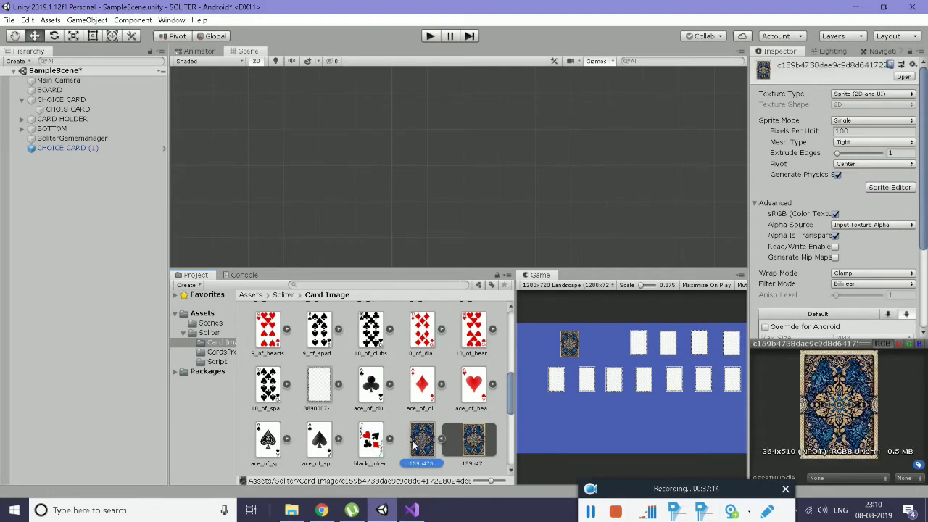